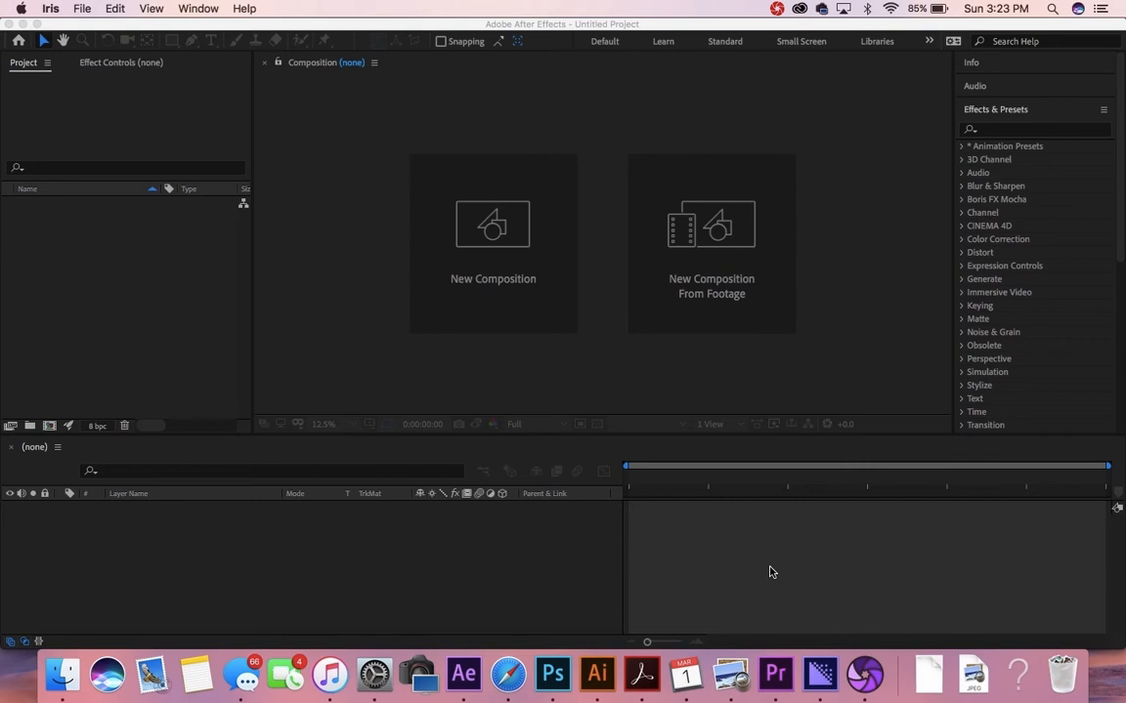
Step: Create a 1920×1080, 24 fps, 30-second composition named 'light sign'
left_click(489, 237)
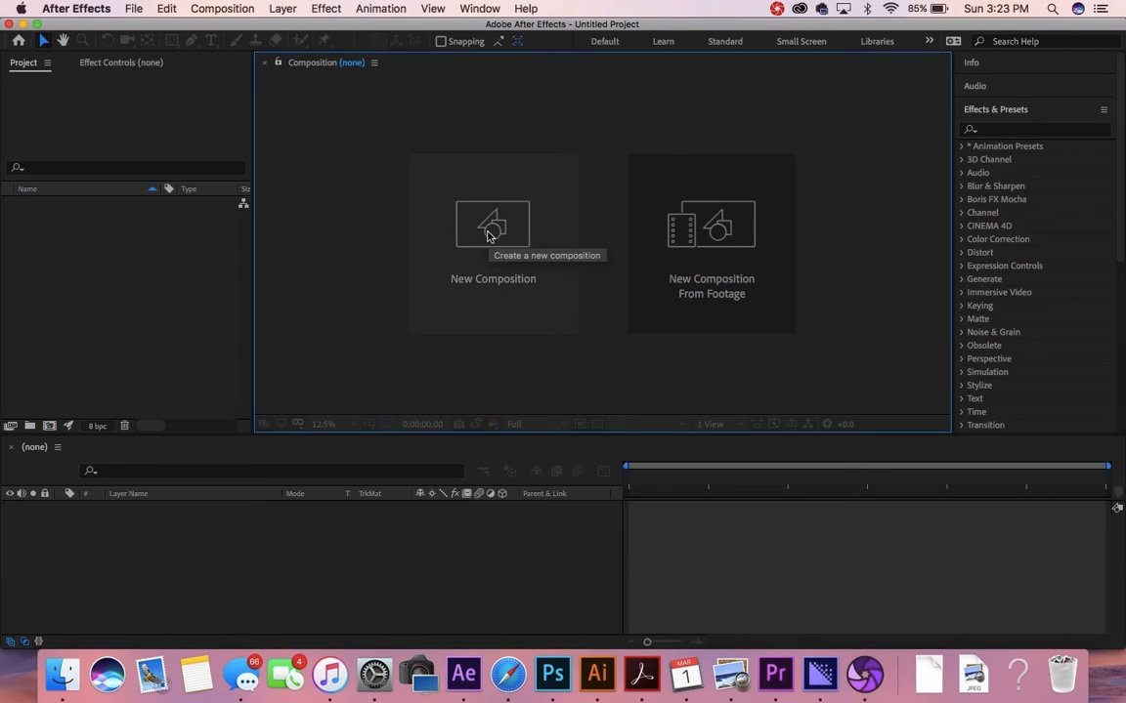
left_click(485, 241)
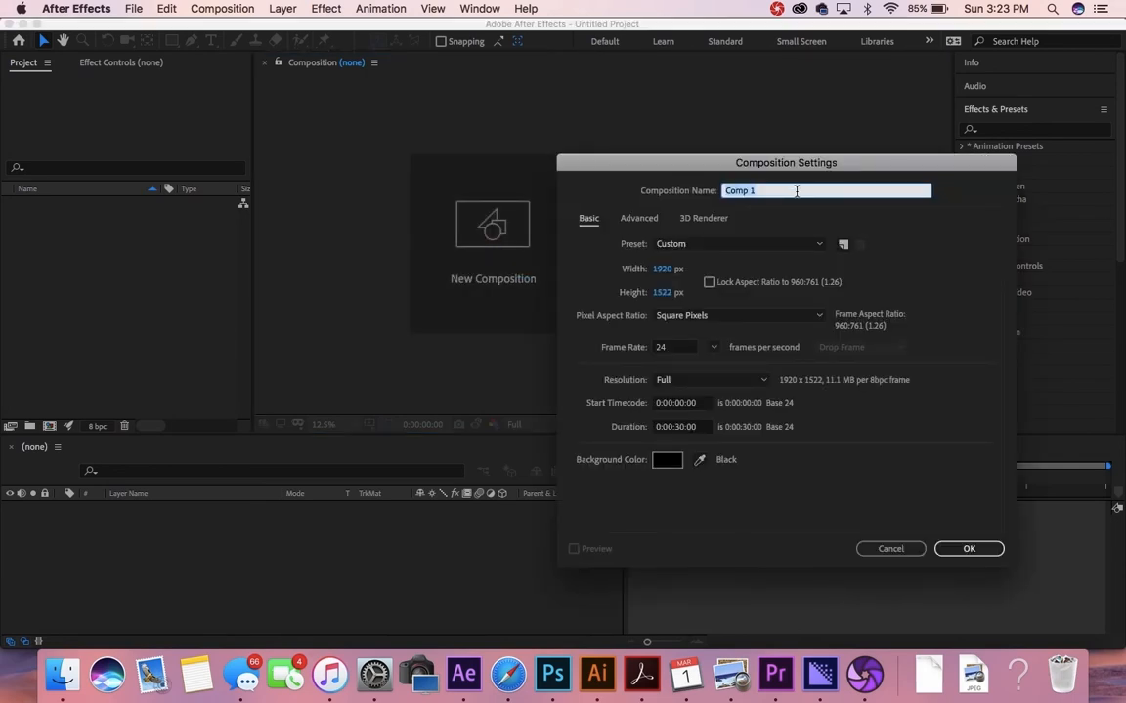
type("L")
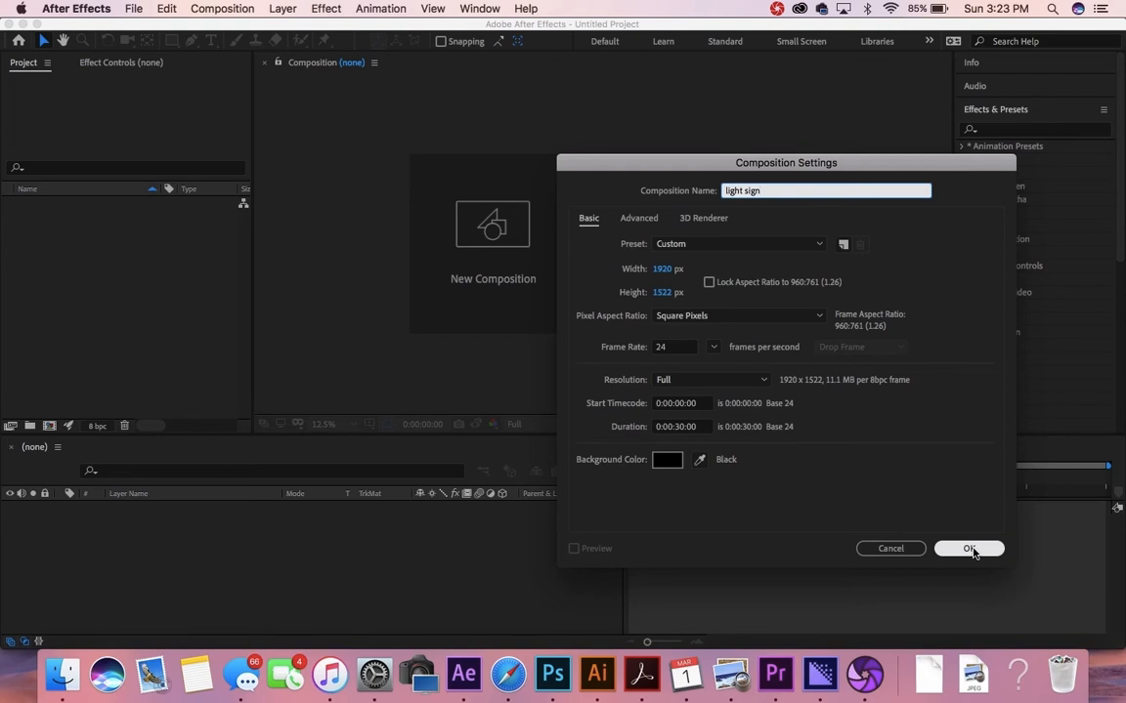
left_click(664, 292)
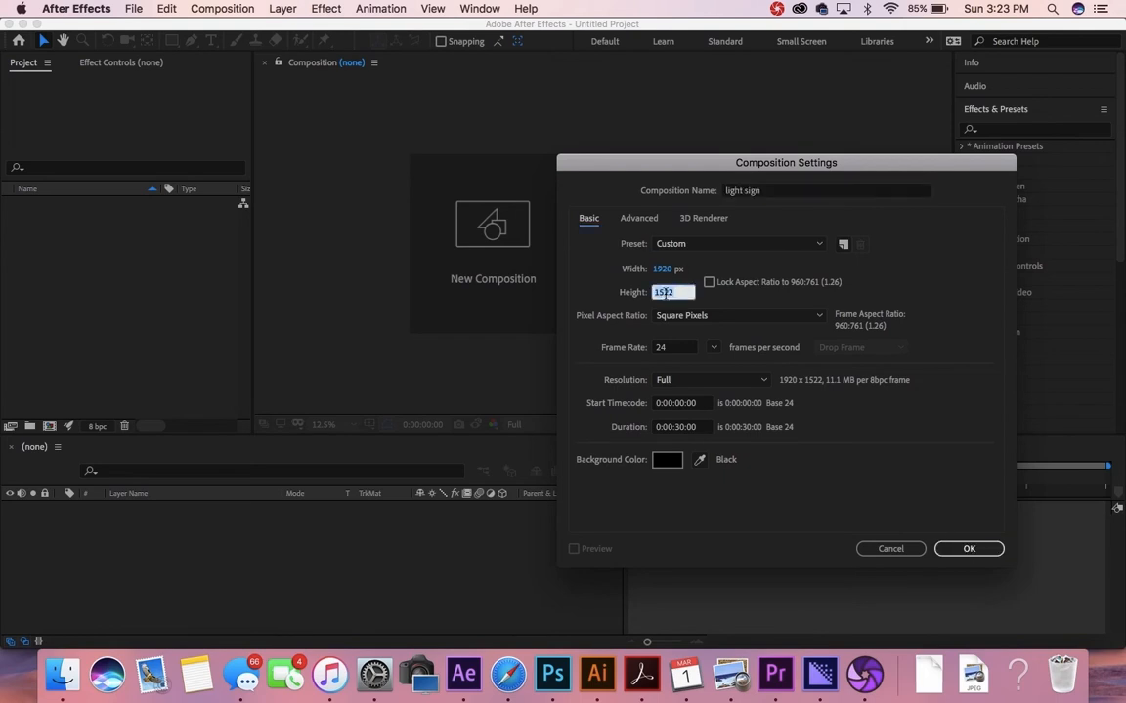
type("1080")
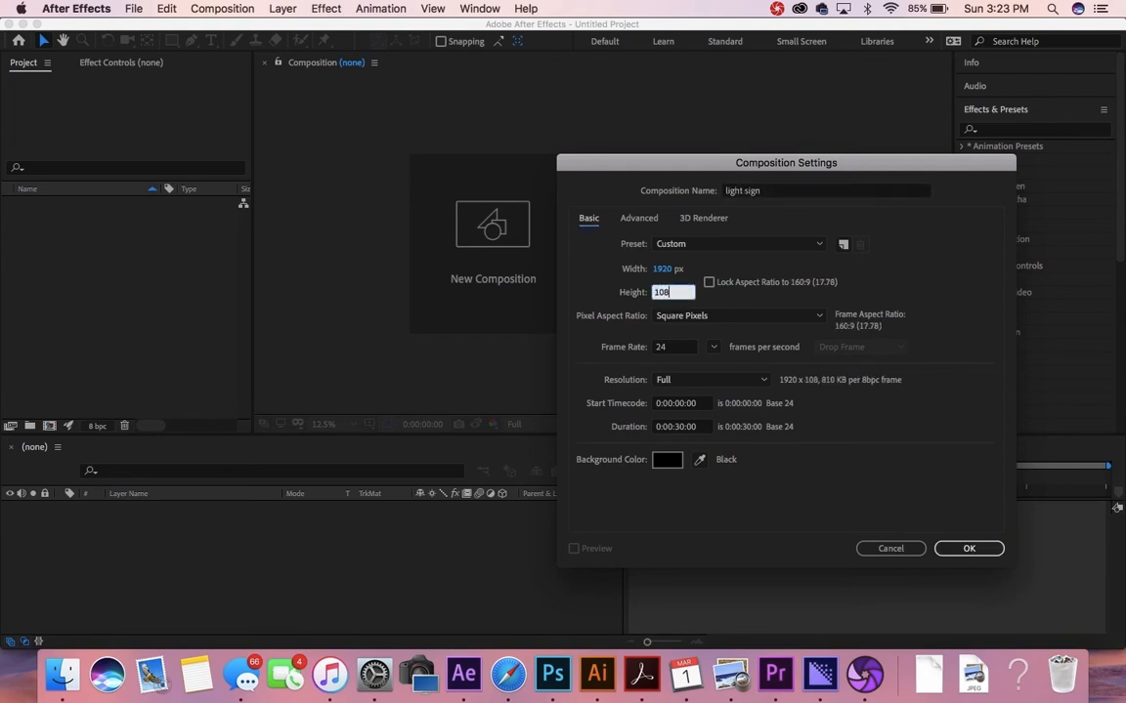
left_click(753, 482)
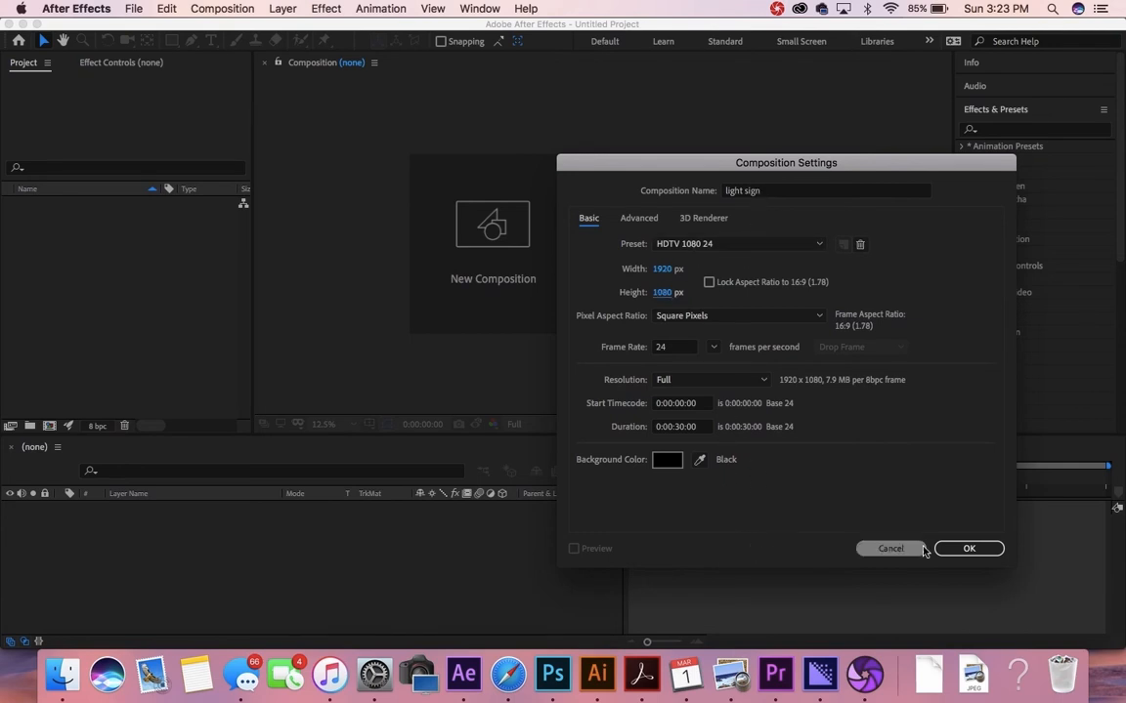
left_click(969, 549)
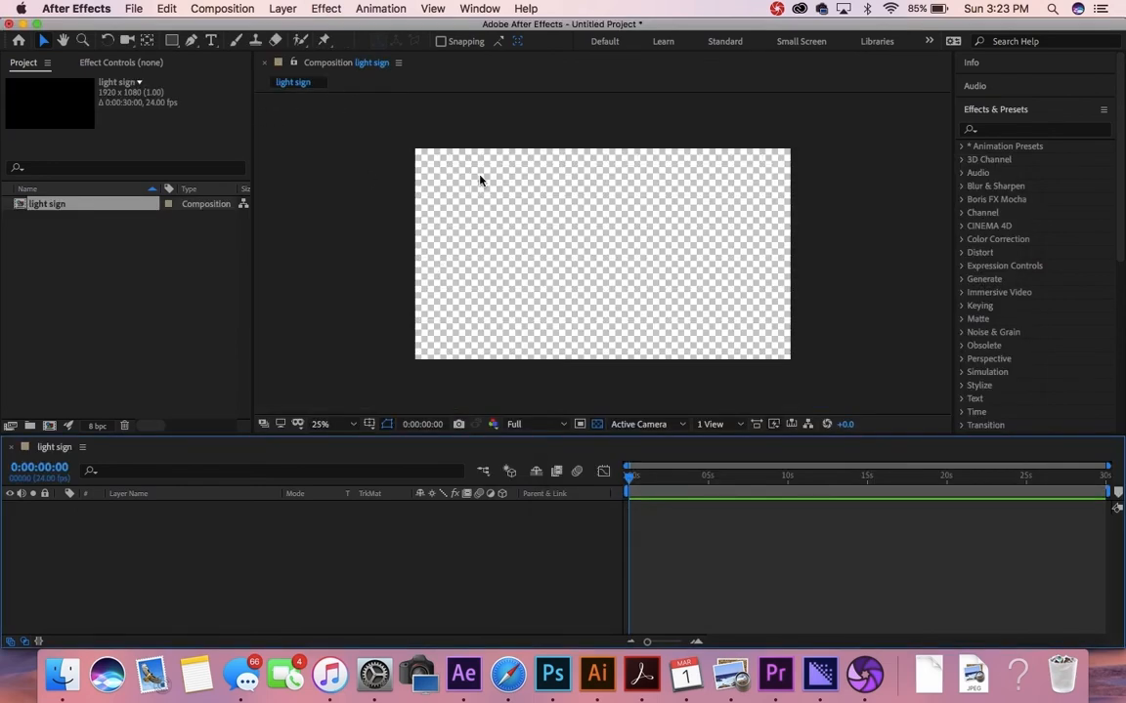
Step: Type 'word' in a paragraph text box and switch off the transparency grid
left_click(212, 41)
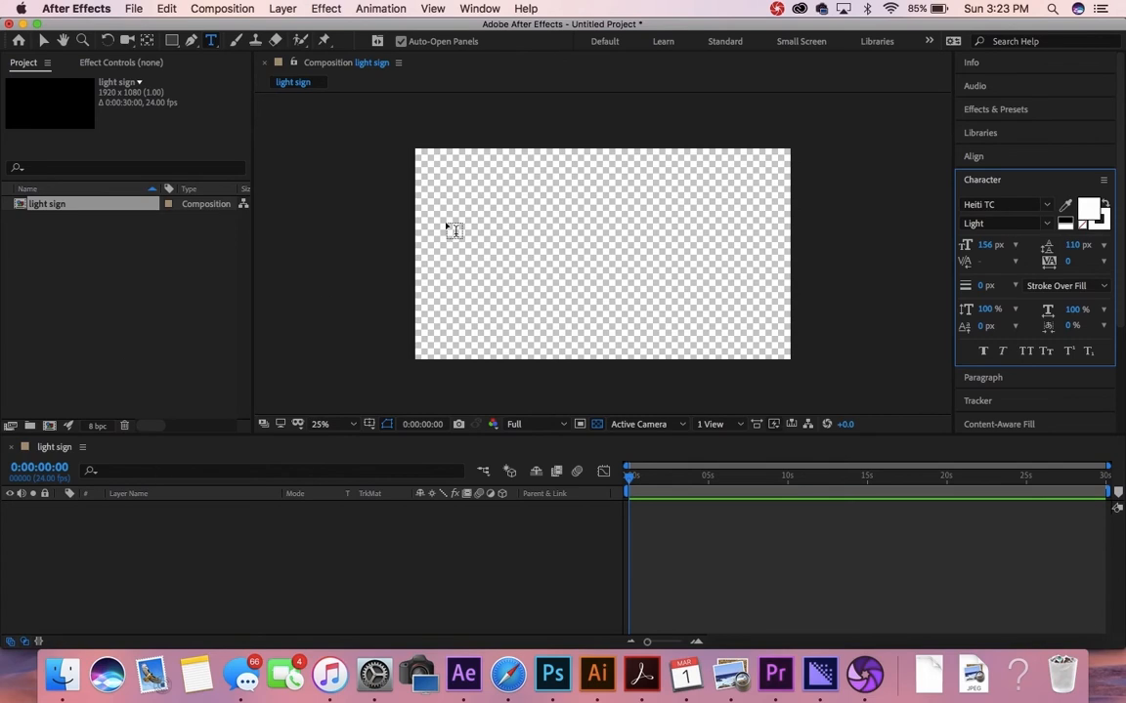
left_click_drag(461, 205, 752, 299)
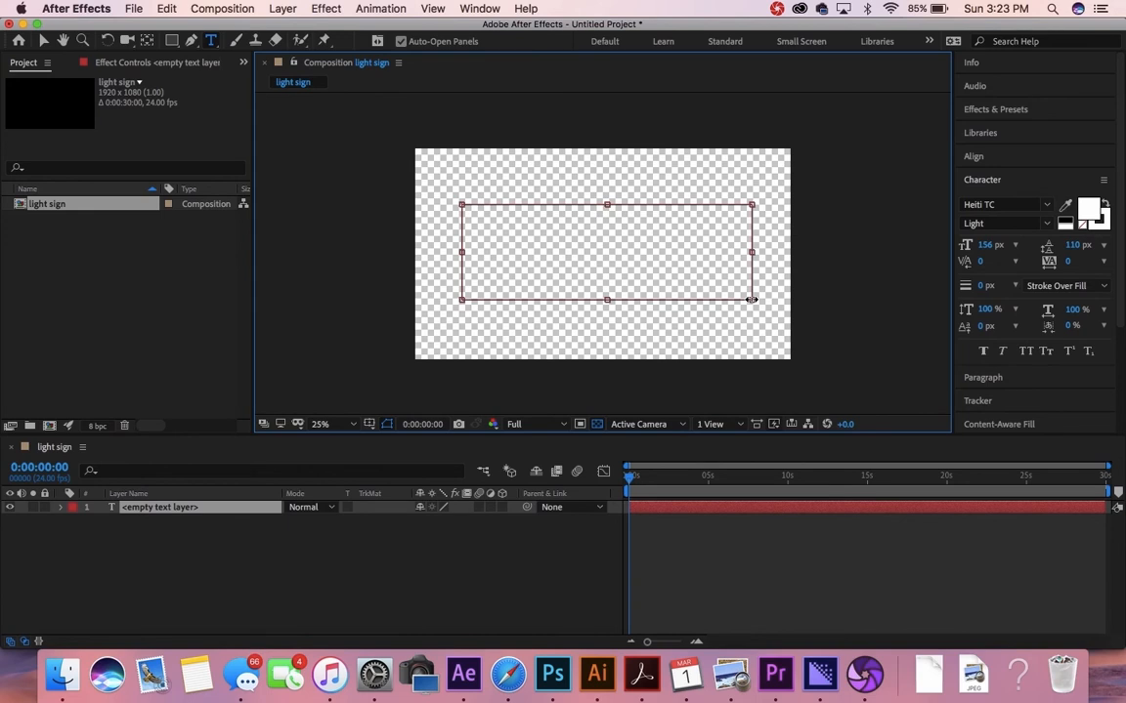
type("word")
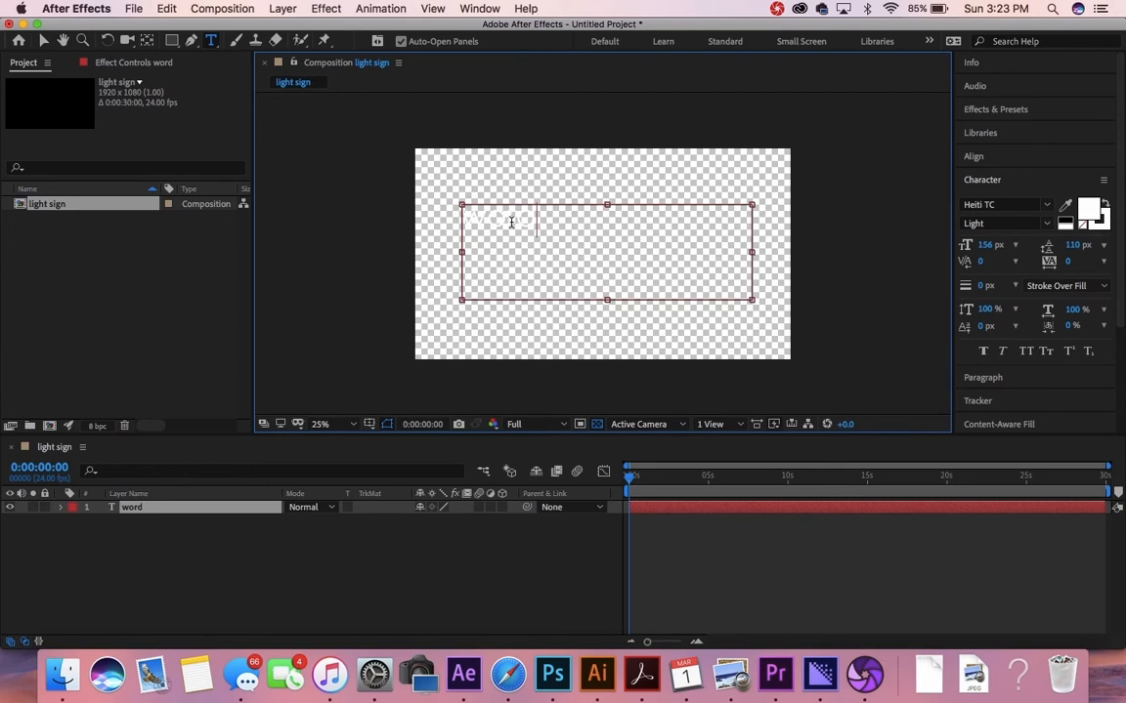
left_click(597, 424)
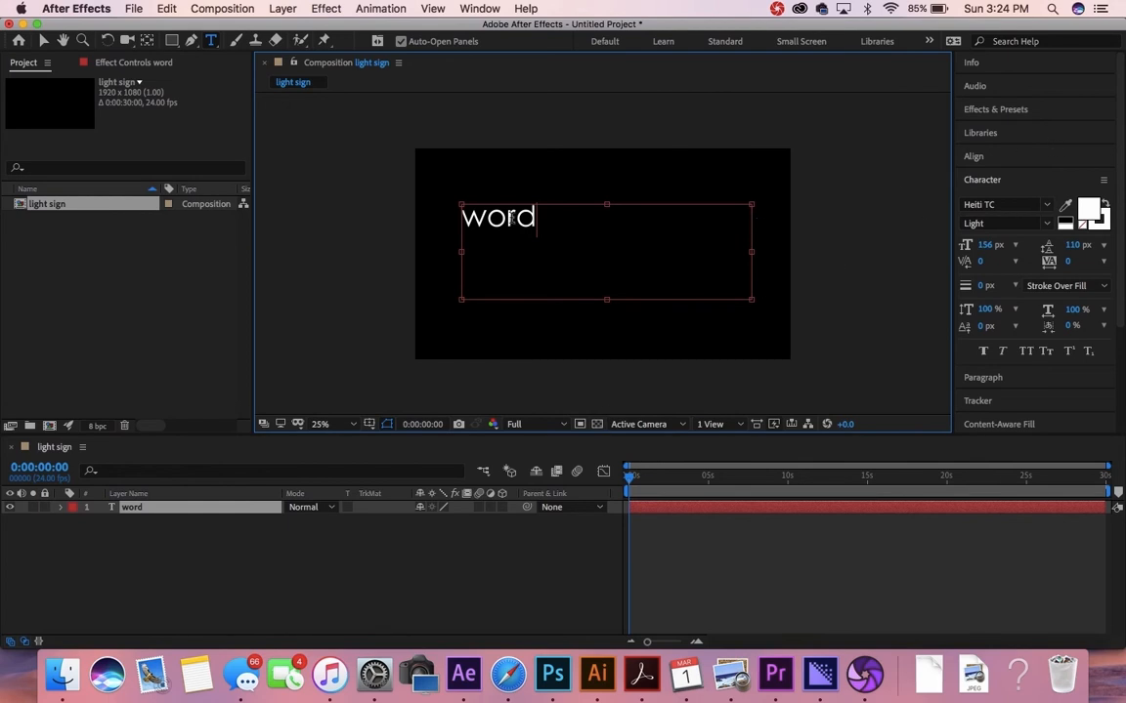
Step: Restyle the text in MADE Soulmaze at 378 px so WORD fits one line
double_click(514, 217)
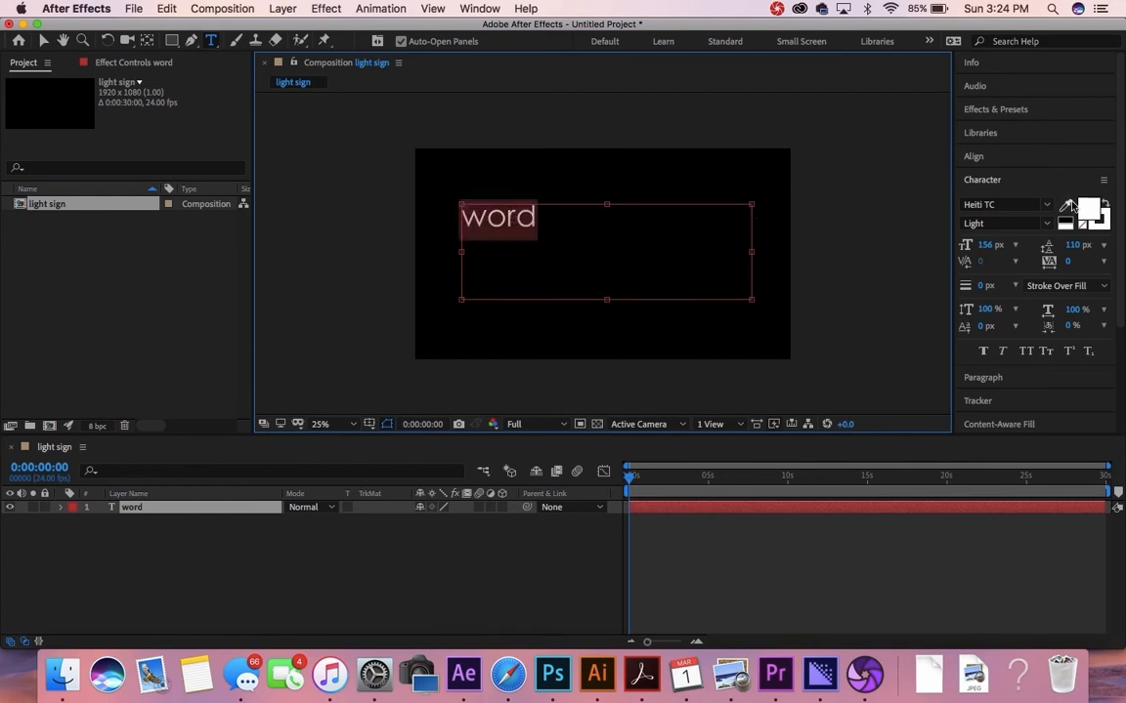
left_click(1046, 206)
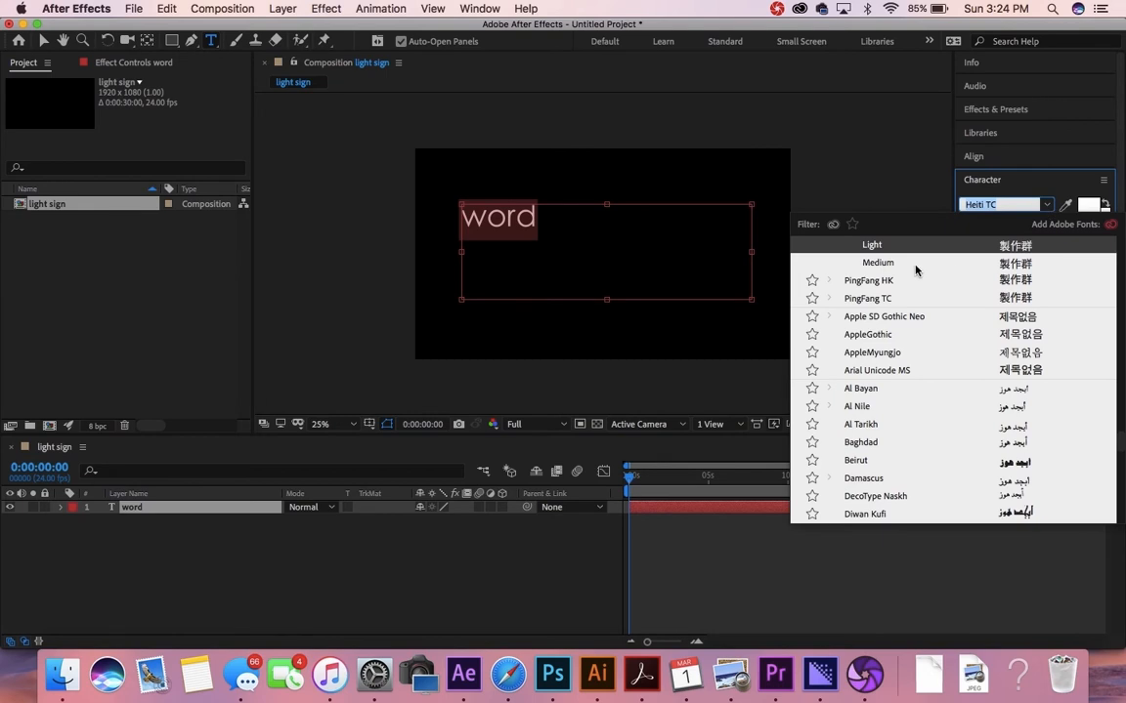
scroll(913, 264, "up", 15)
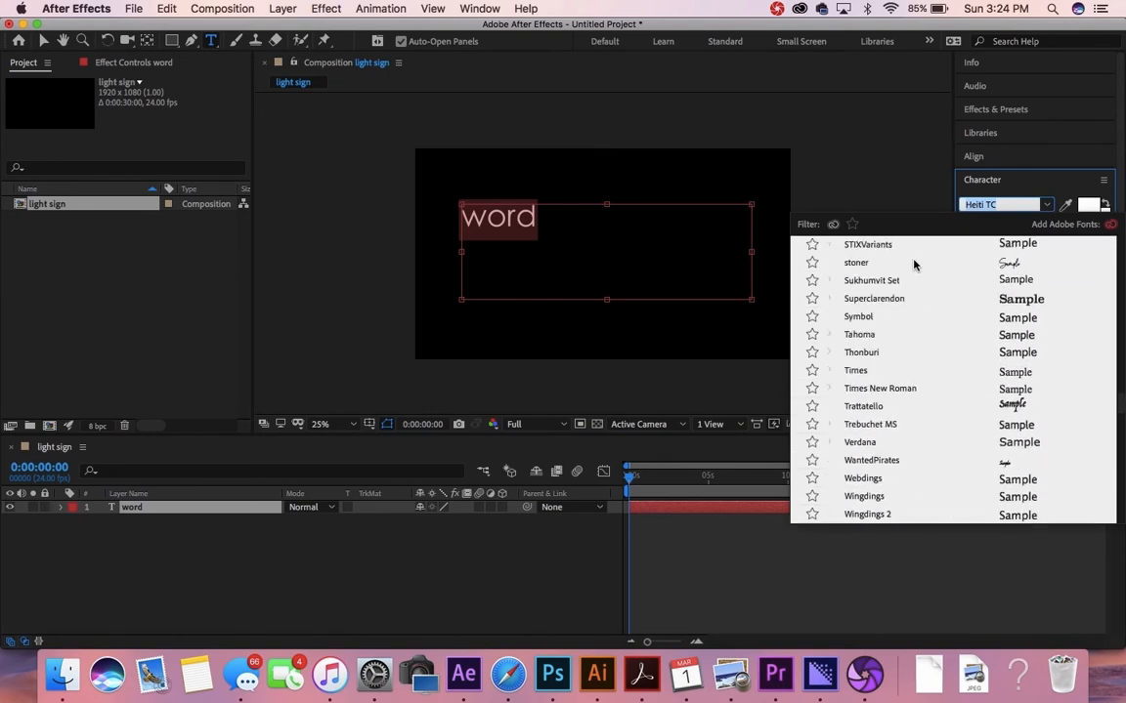
scroll(914, 264, "up", 15)
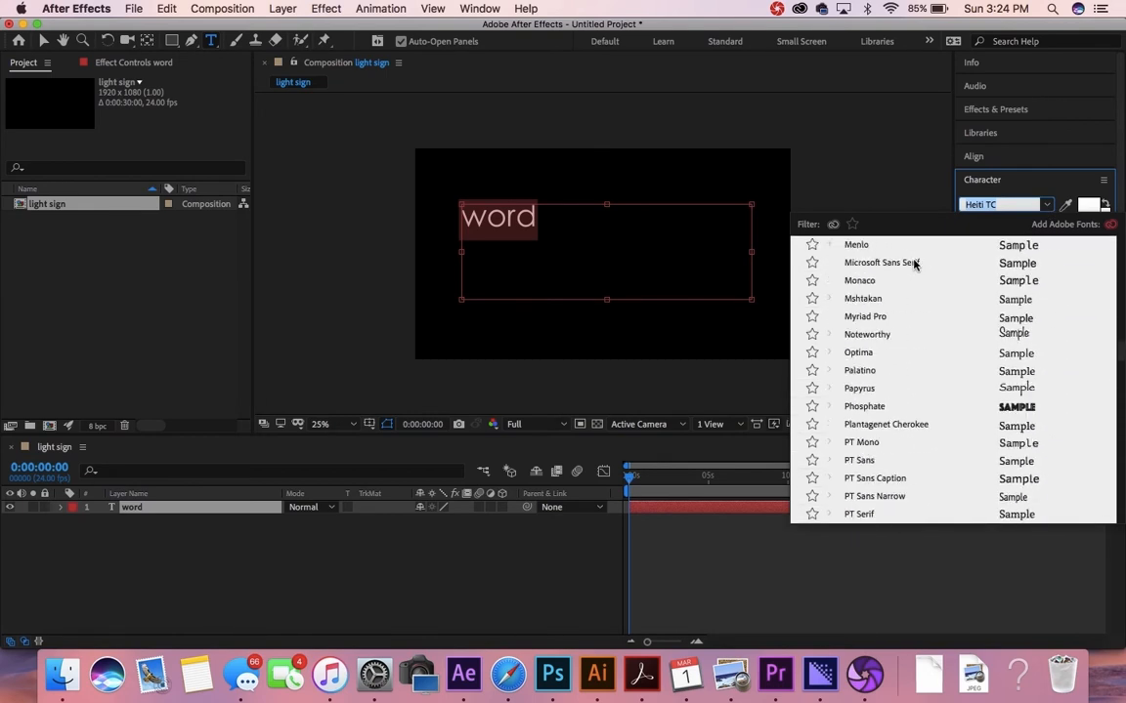
scroll(913, 264, "up", 5)
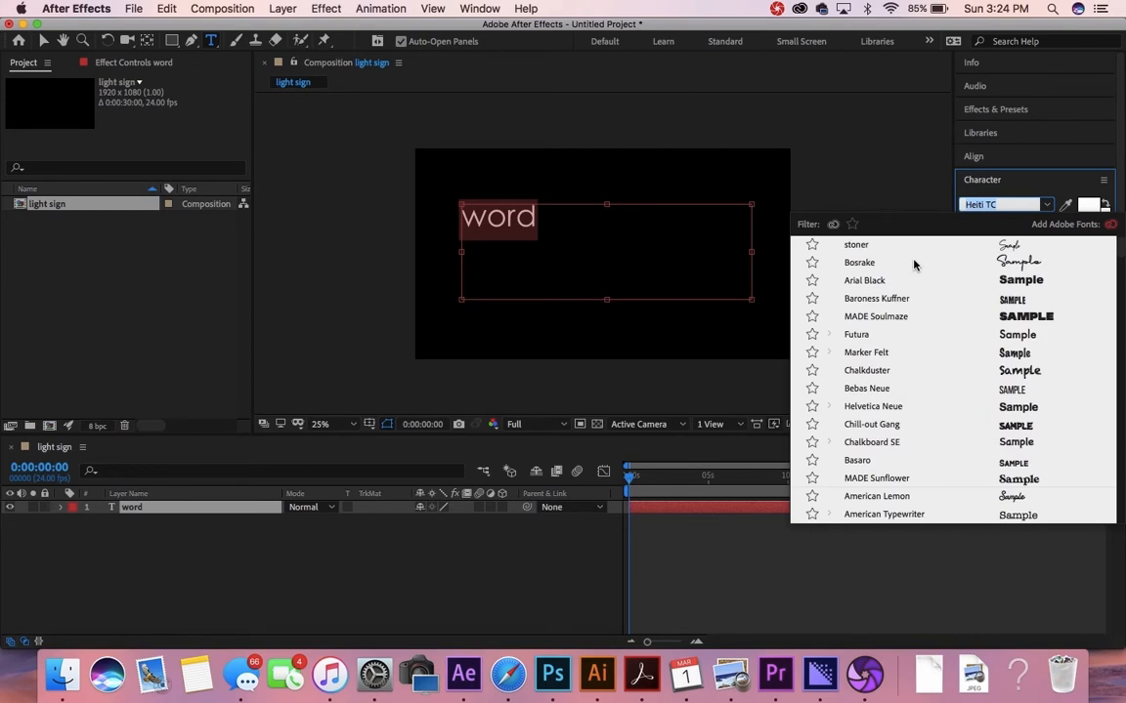
left_click(1009, 318)
left_click_drag(990, 244, 1116, 274)
left_click_drag(984, 248, 1061, 259)
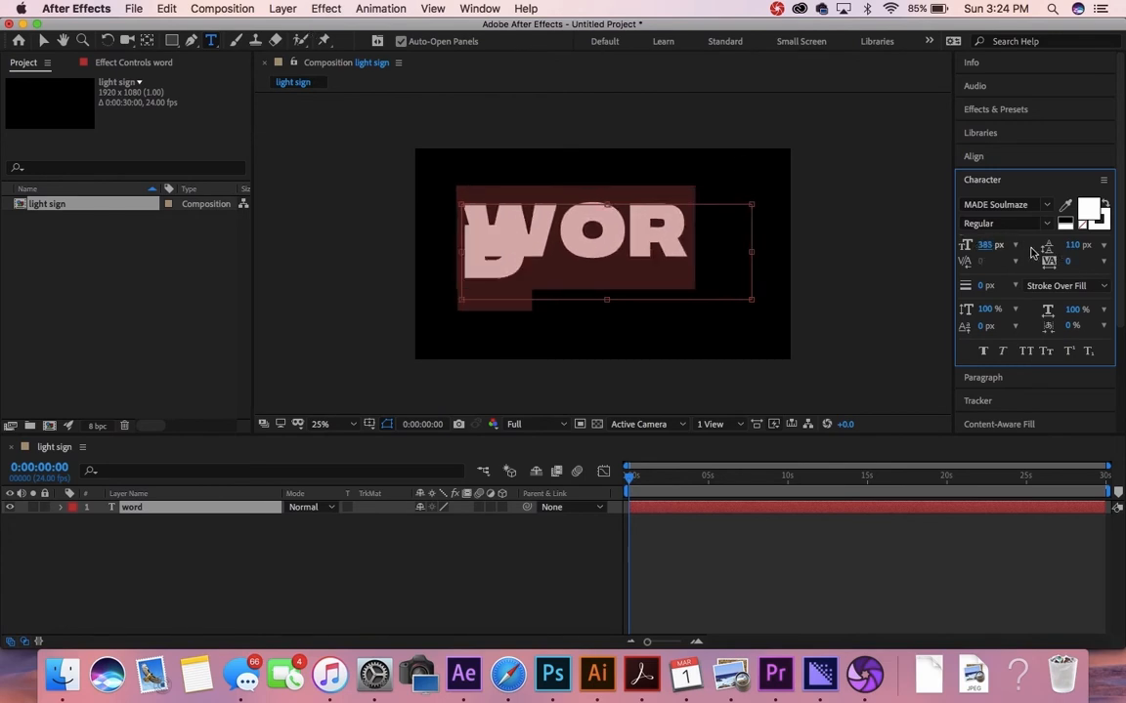
left_click_drag(985, 250, 879, 224)
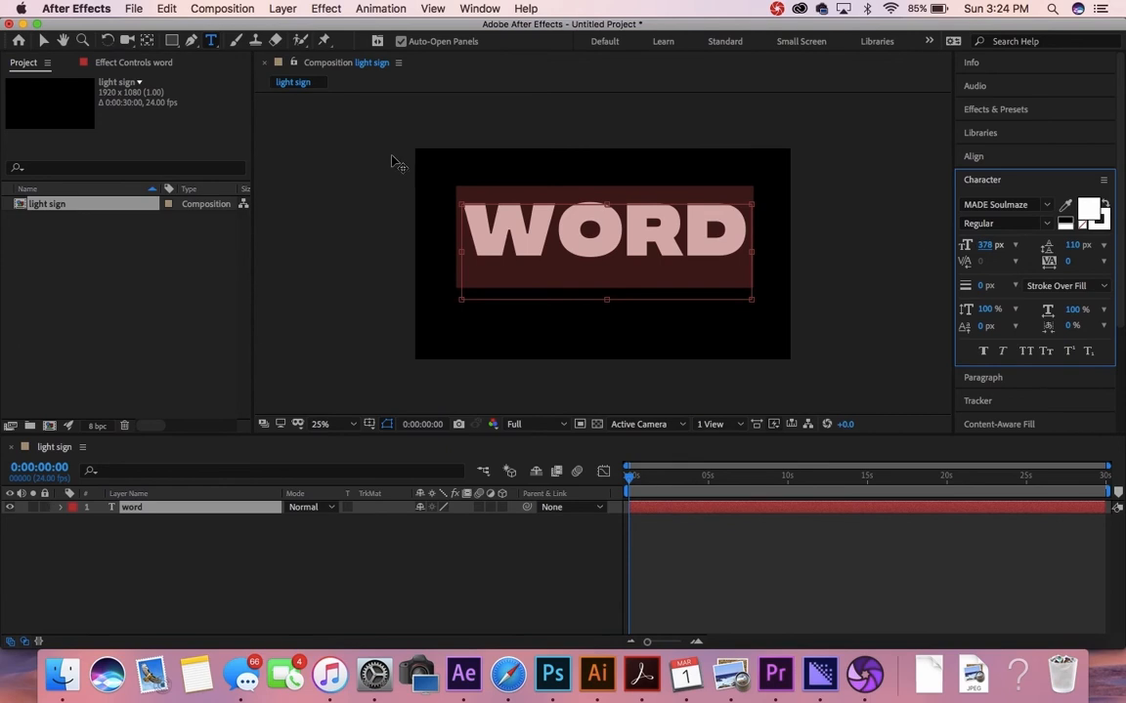
Step: Move the WORD layer down to the centre of the frame
left_click(41, 40)
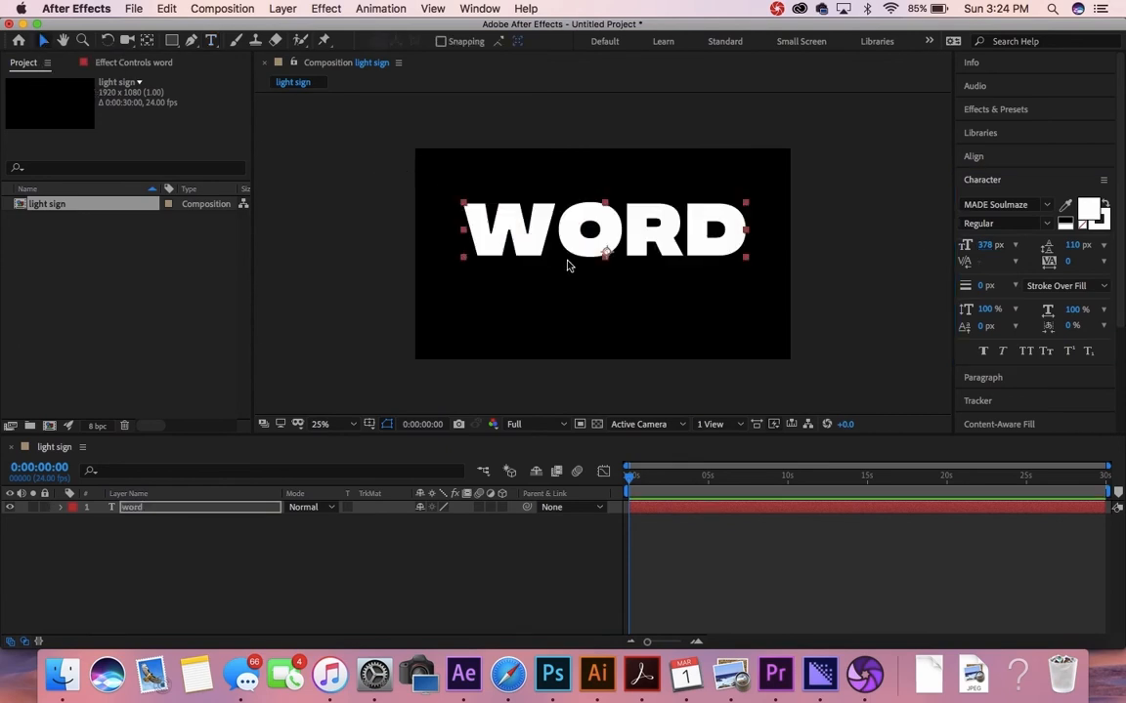
left_click_drag(599, 239, 591, 274)
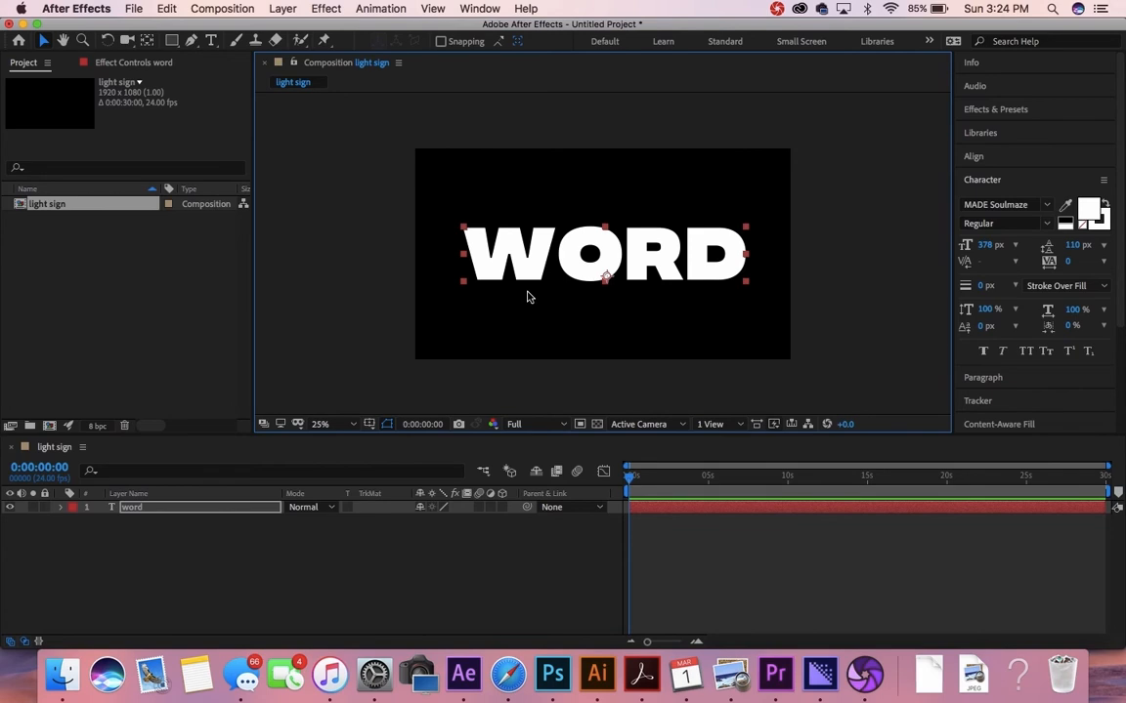
left_click(300, 557)
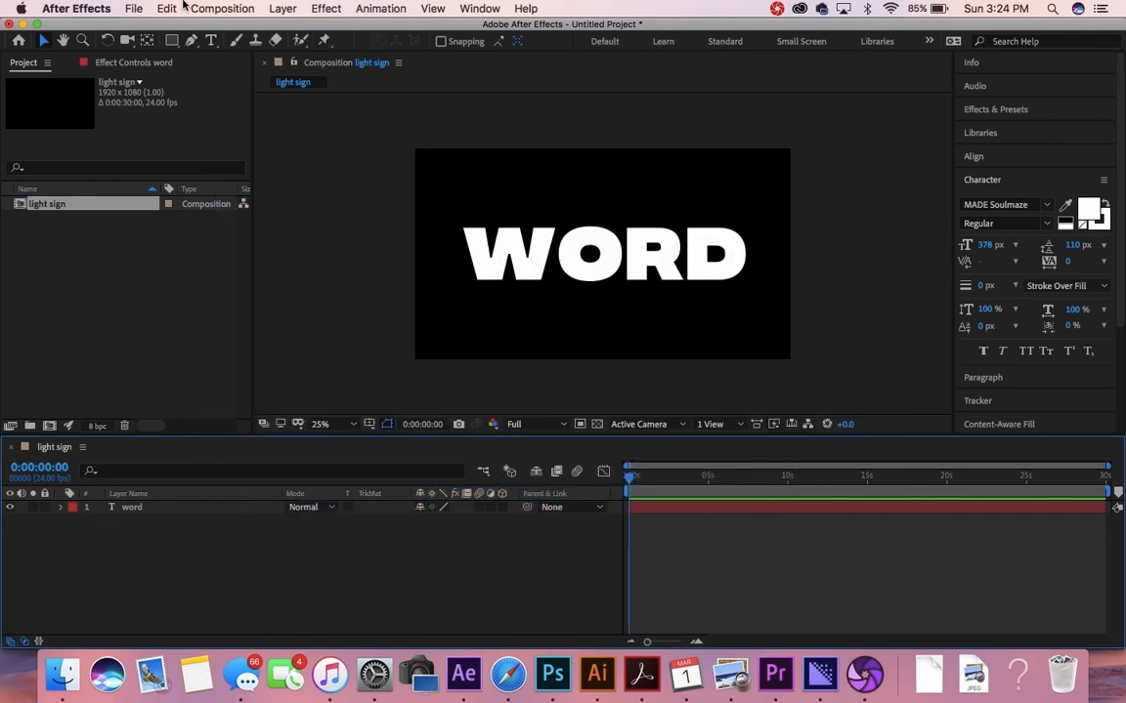
Step: Create another 1920×1080 composition named 'lightbulbs' from the Composition menu
left_click(230, 9)
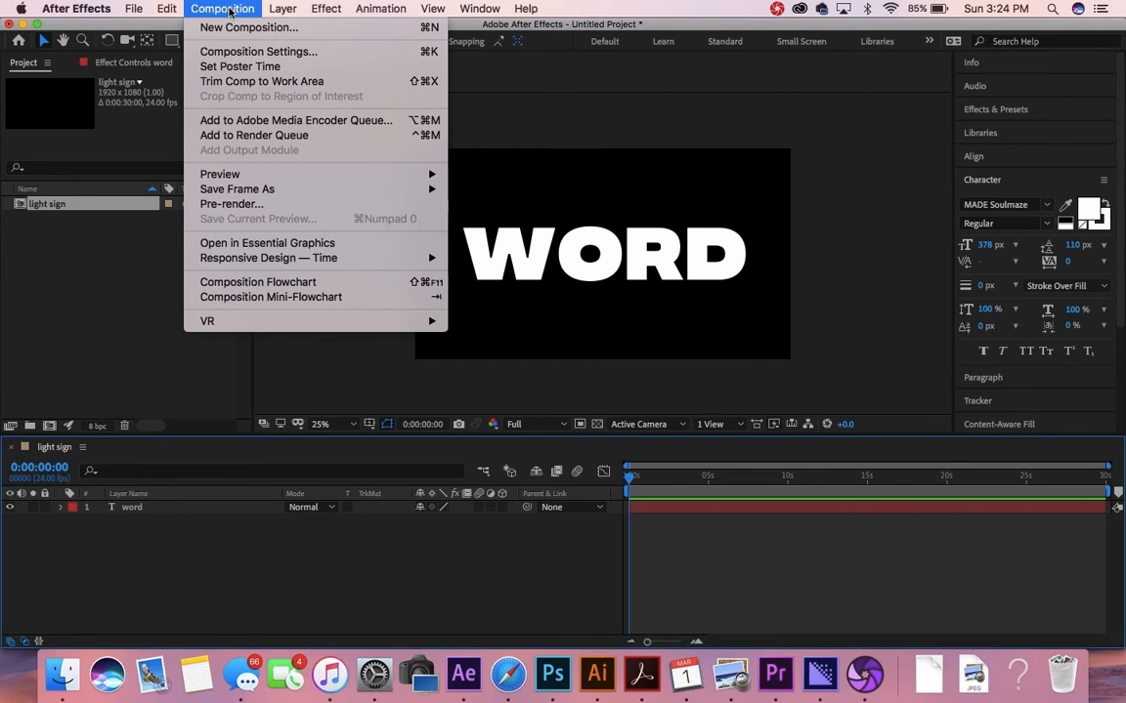
left_click(239, 28)
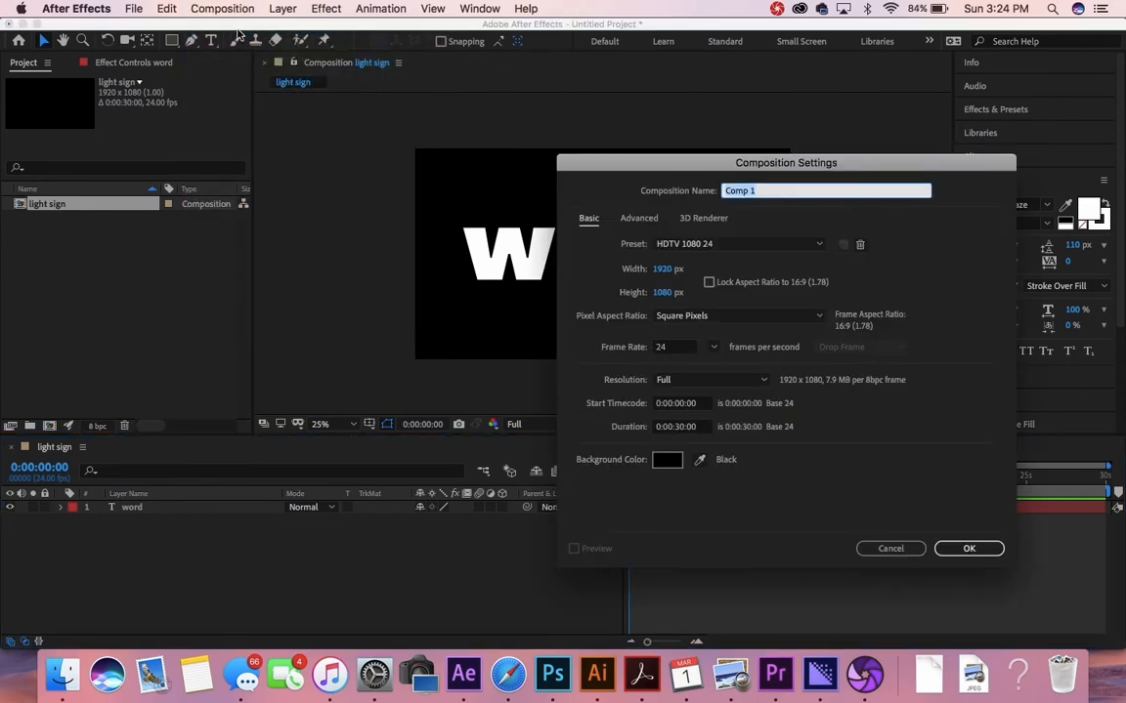
key("BackSpace")
left_click(969, 549)
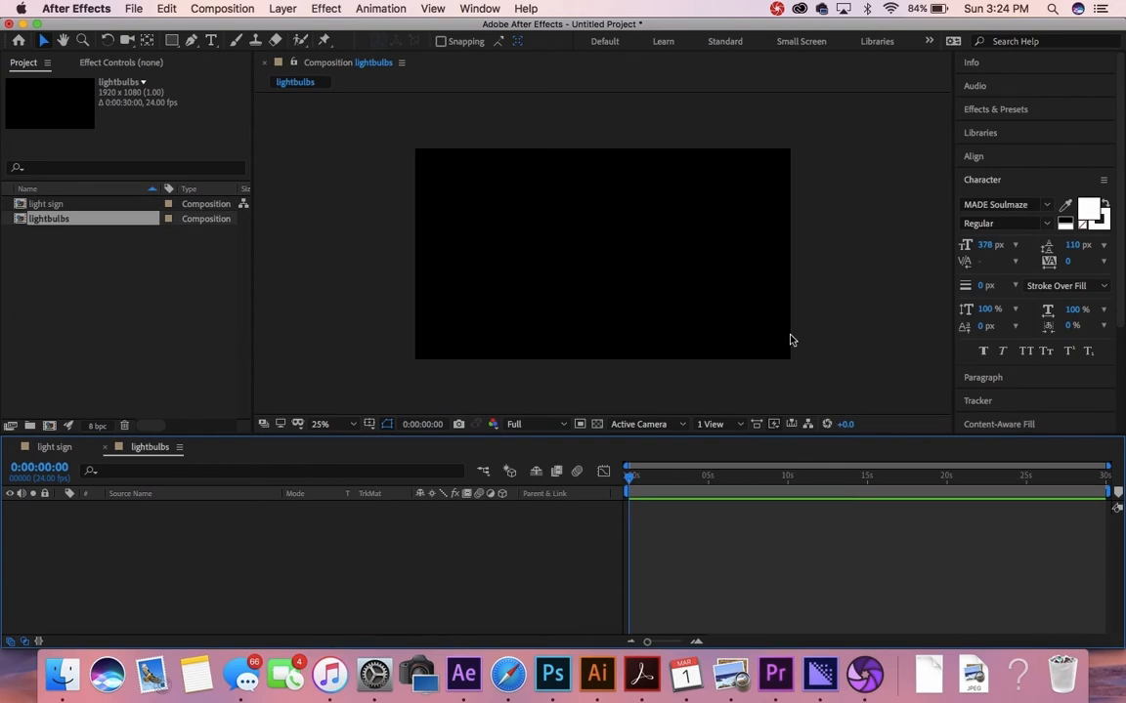
Step: Draw a large circle centred in the lightbulbs frame with the Ellipse tool
left_click(171, 43)
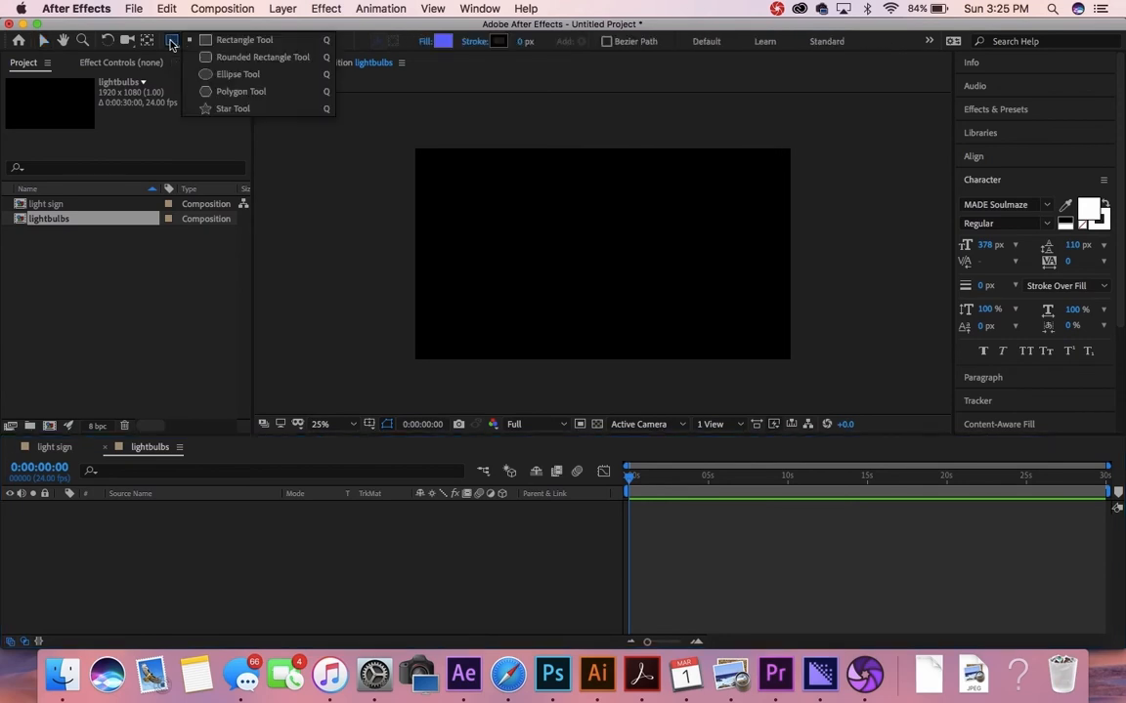
left_click(234, 75)
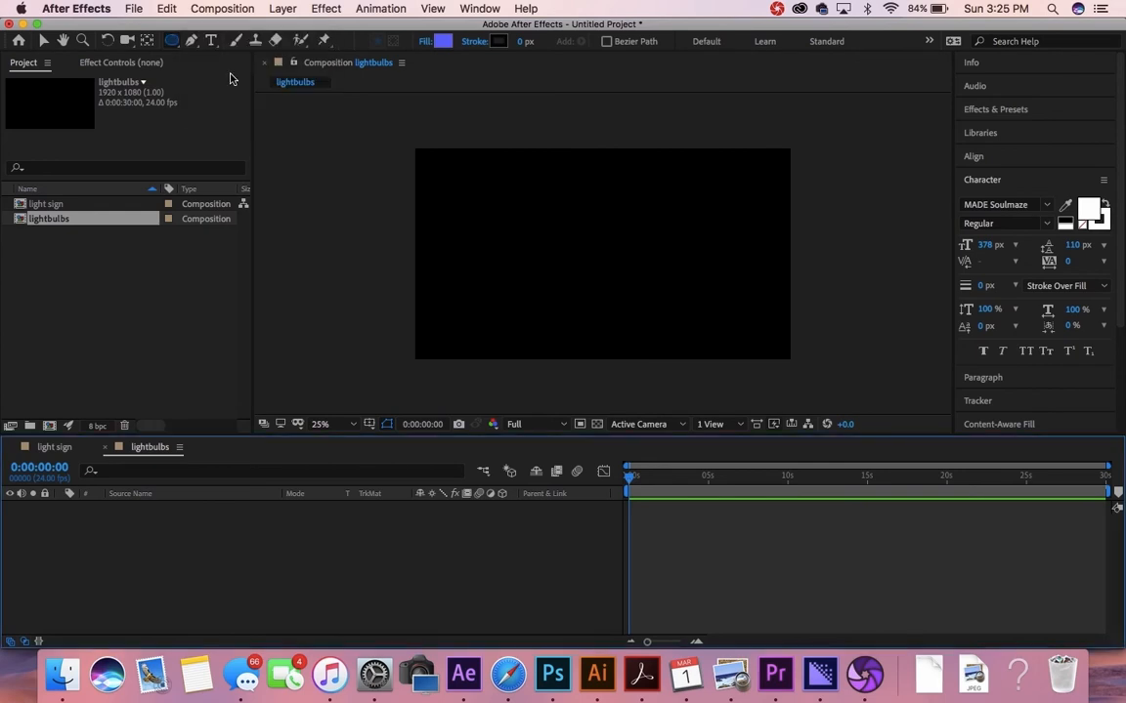
left_click(521, 186)
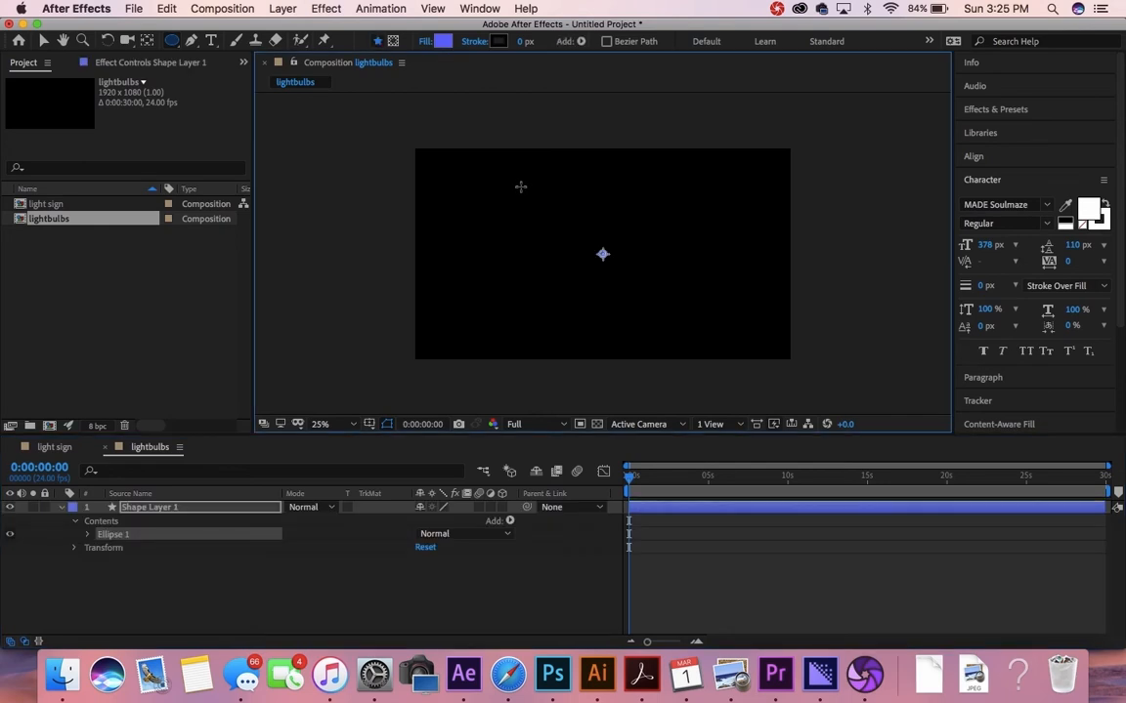
left_click_drag(520, 187, 671, 311)
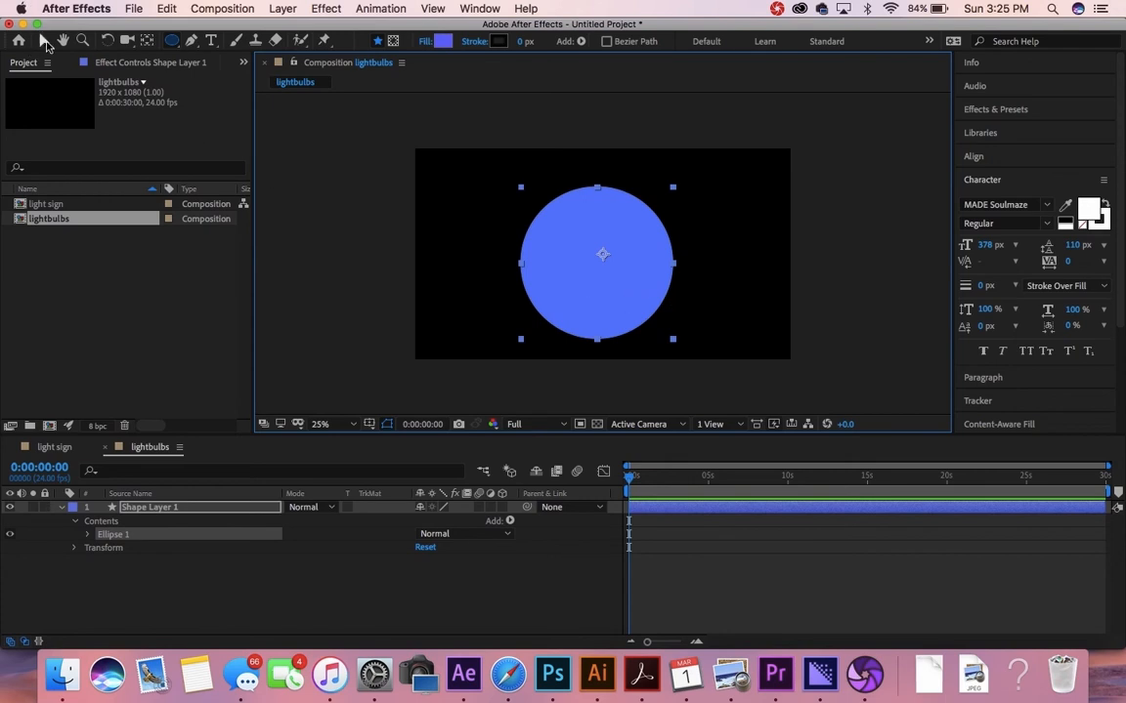
left_click(44, 41)
left_click_drag(643, 322, 644, 312)
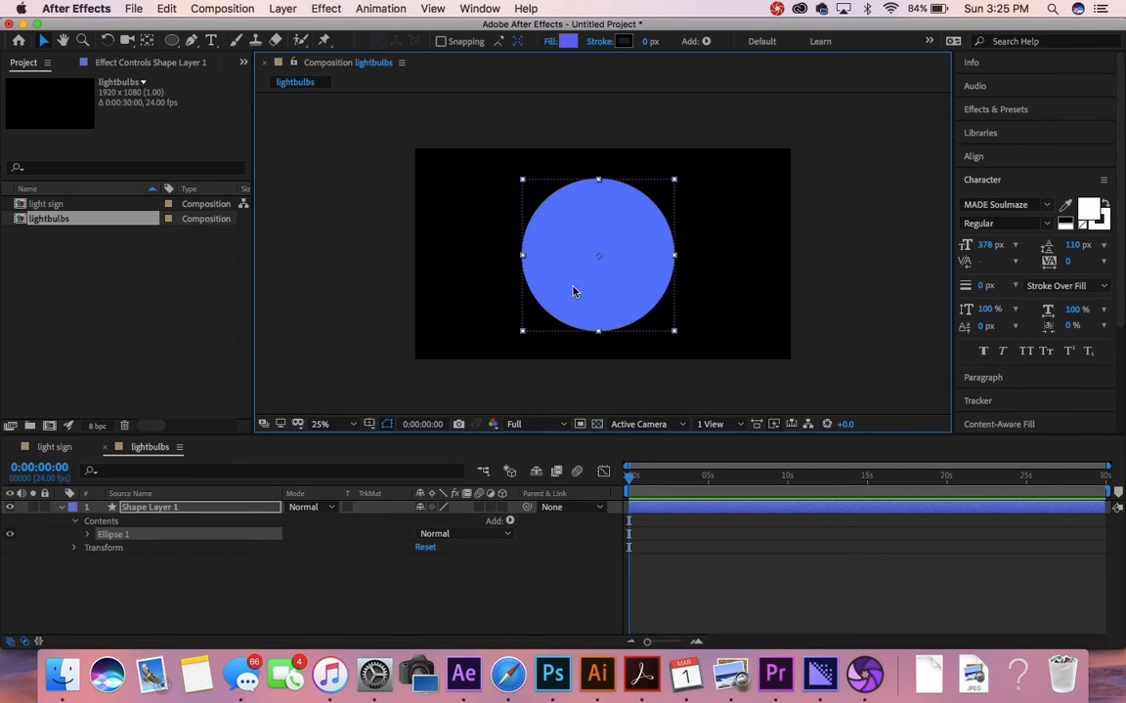
Step: Change the circle's fill to white FFFFFF and select Shape Layer 1
left_click(564, 43)
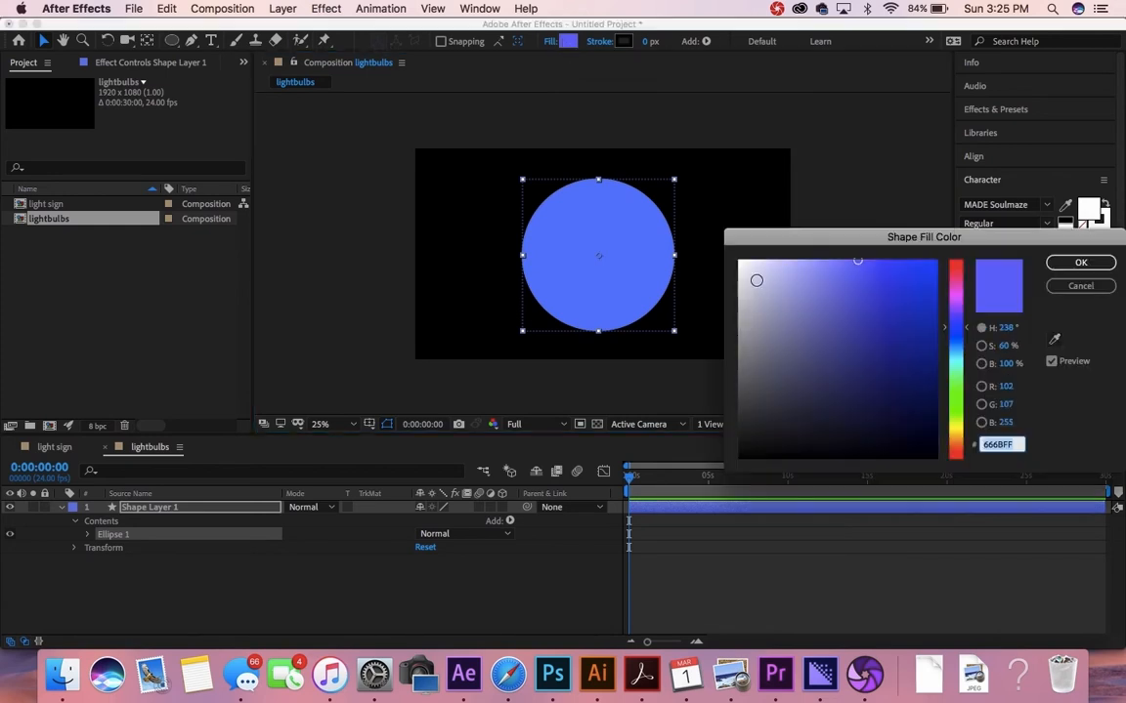
type("ffffff")
left_click(1080, 263)
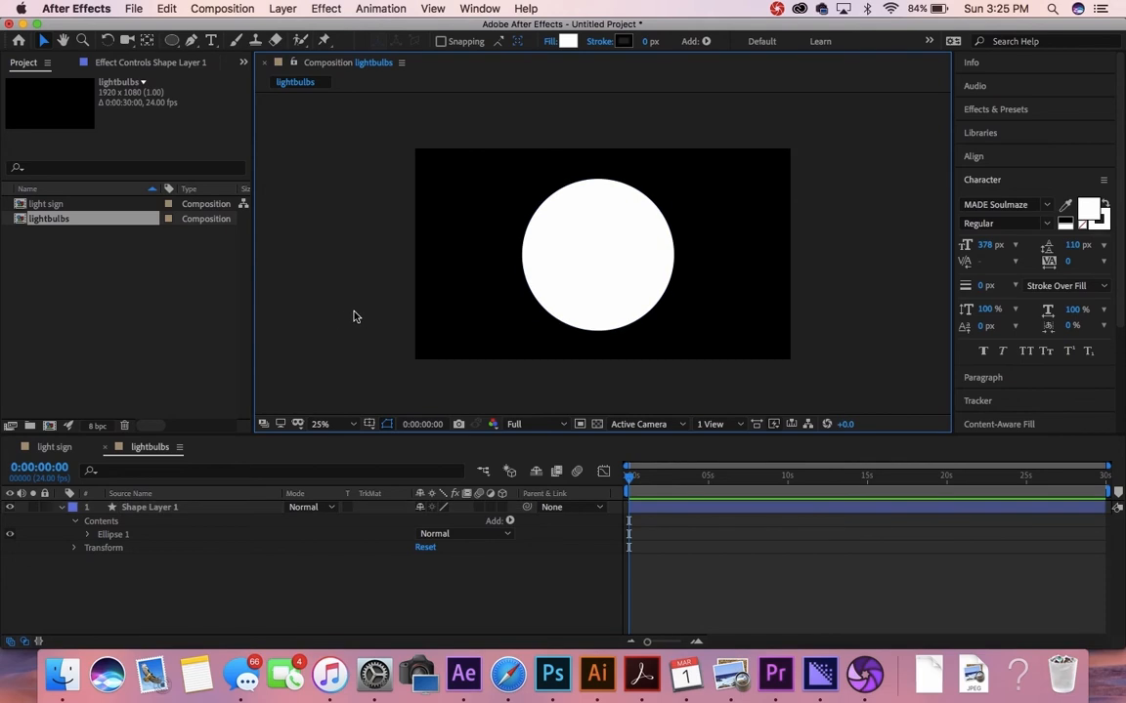
left_click(168, 515)
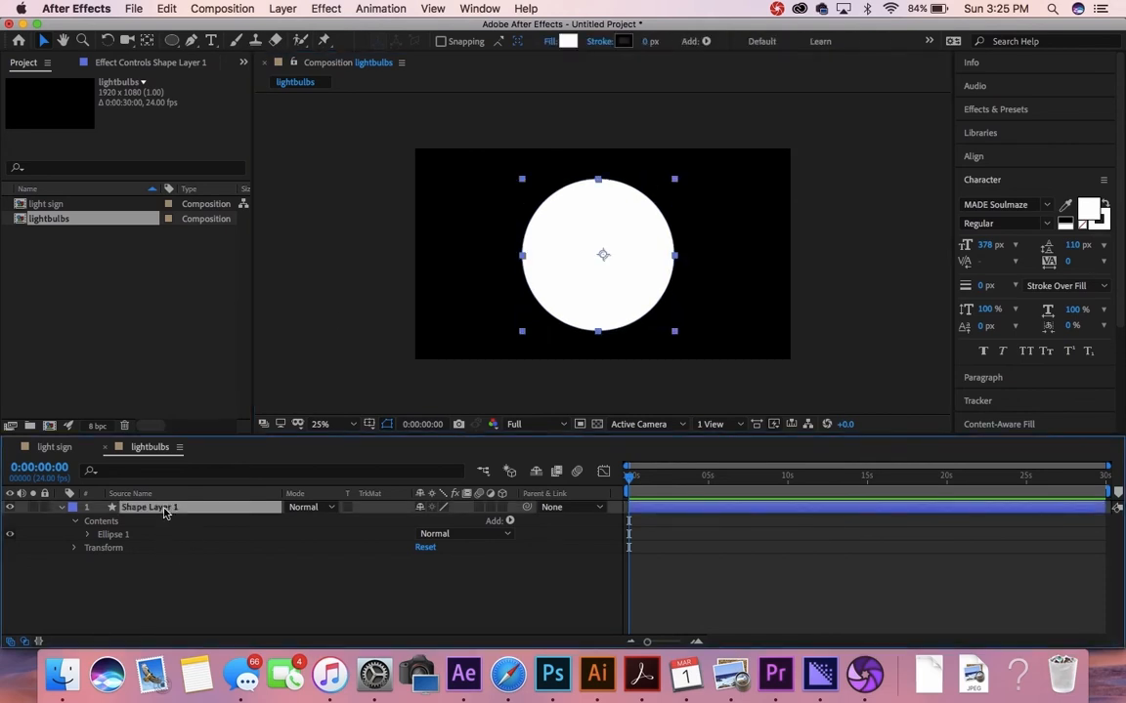
Step: Rename the circle's Shape Layer 1 to 'bulb'
right_click(161, 510)
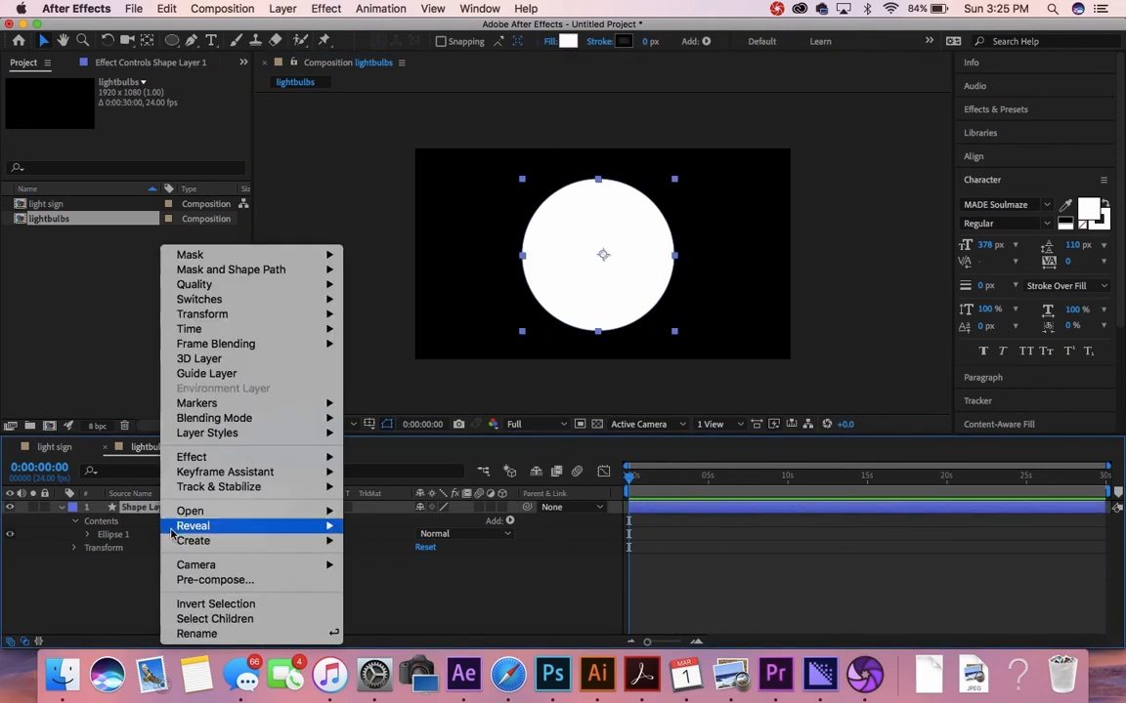
left_click(203, 635)
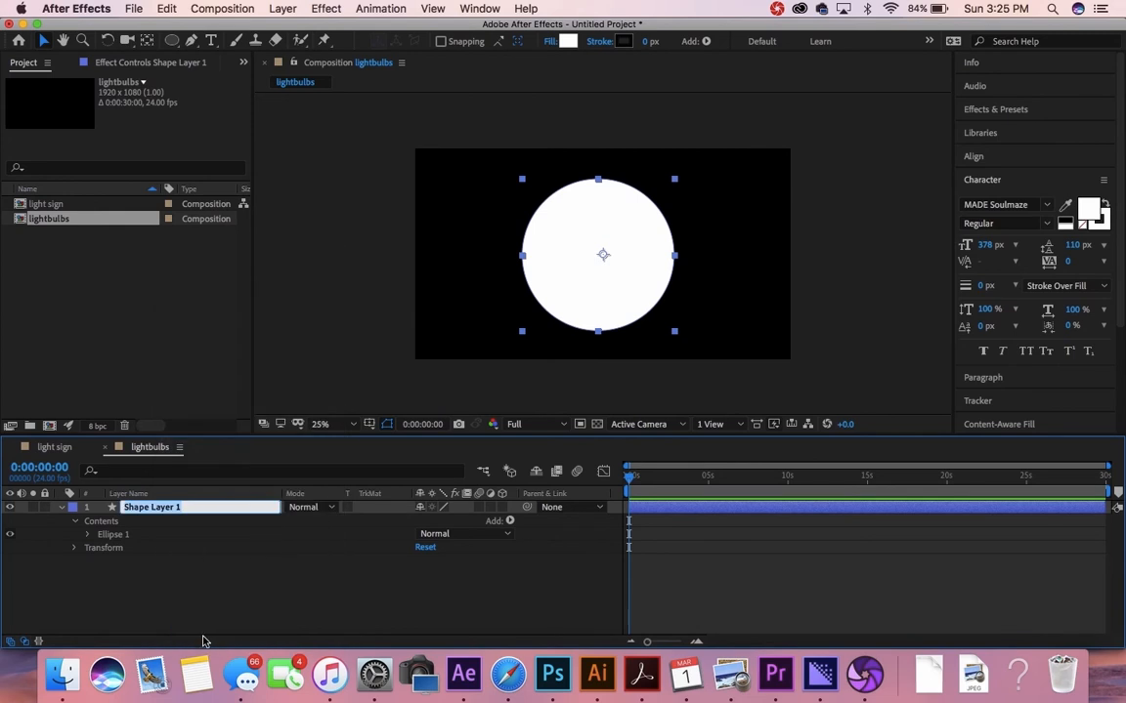
type("bulb")
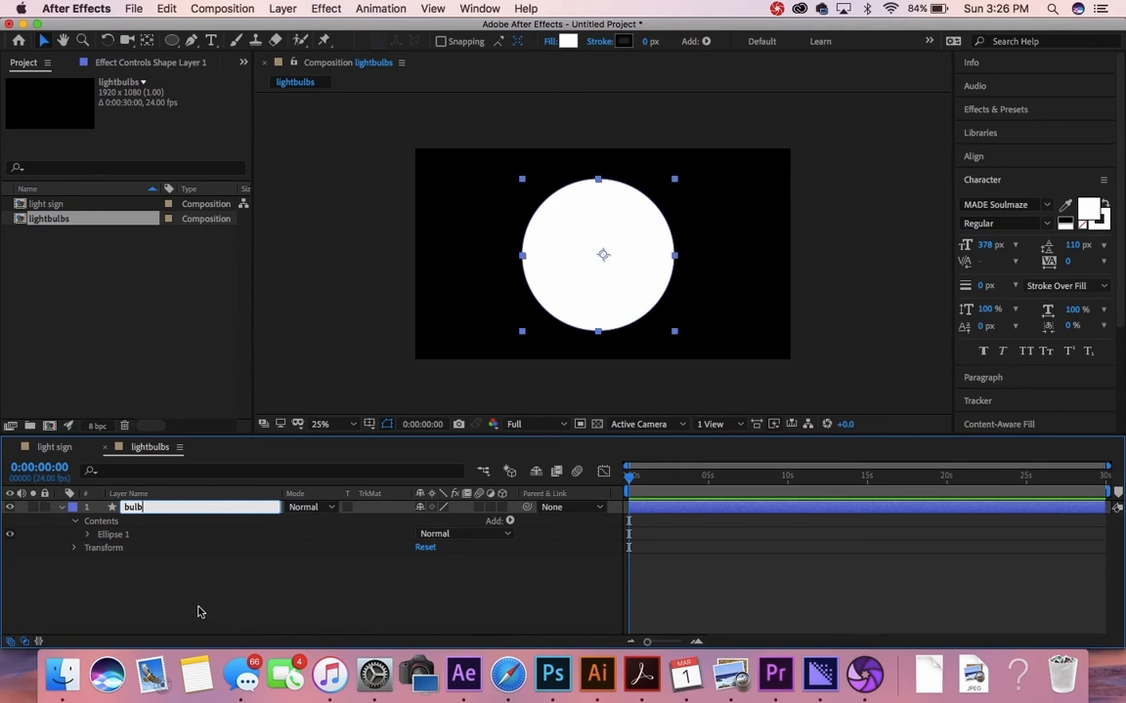
key("Return")
left_click(154, 509)
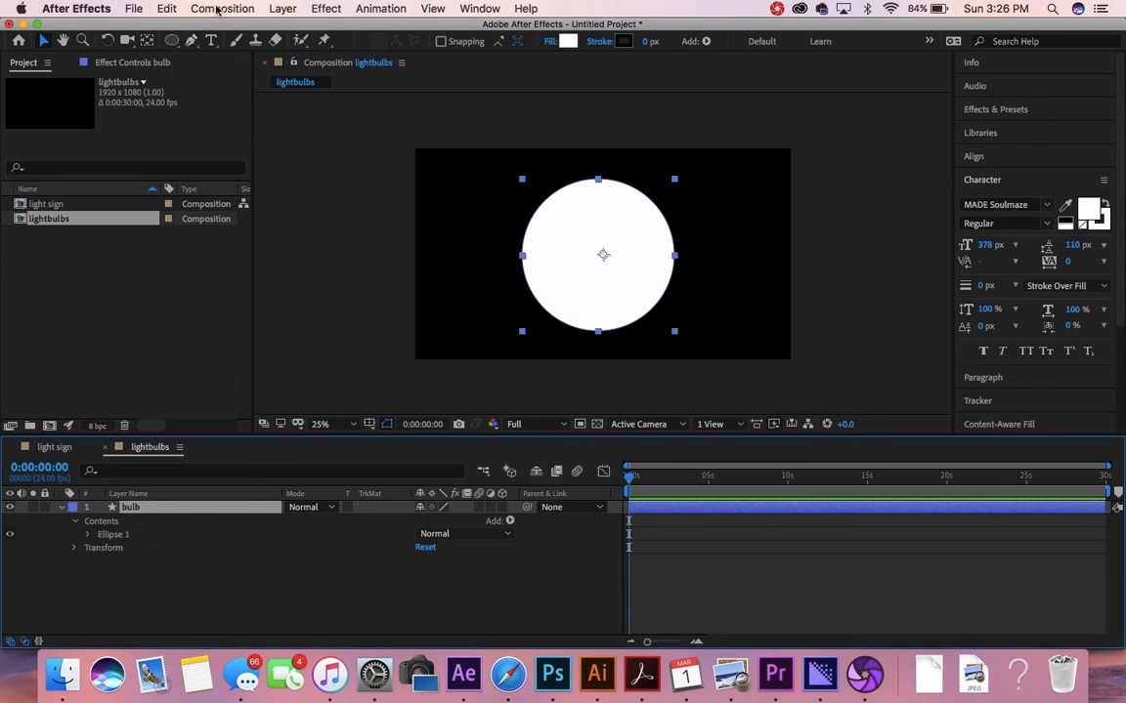
Step: Add a new empty shape layer above it, named 'squiggly'
left_click(282, 9)
mouse_move(300, 29)
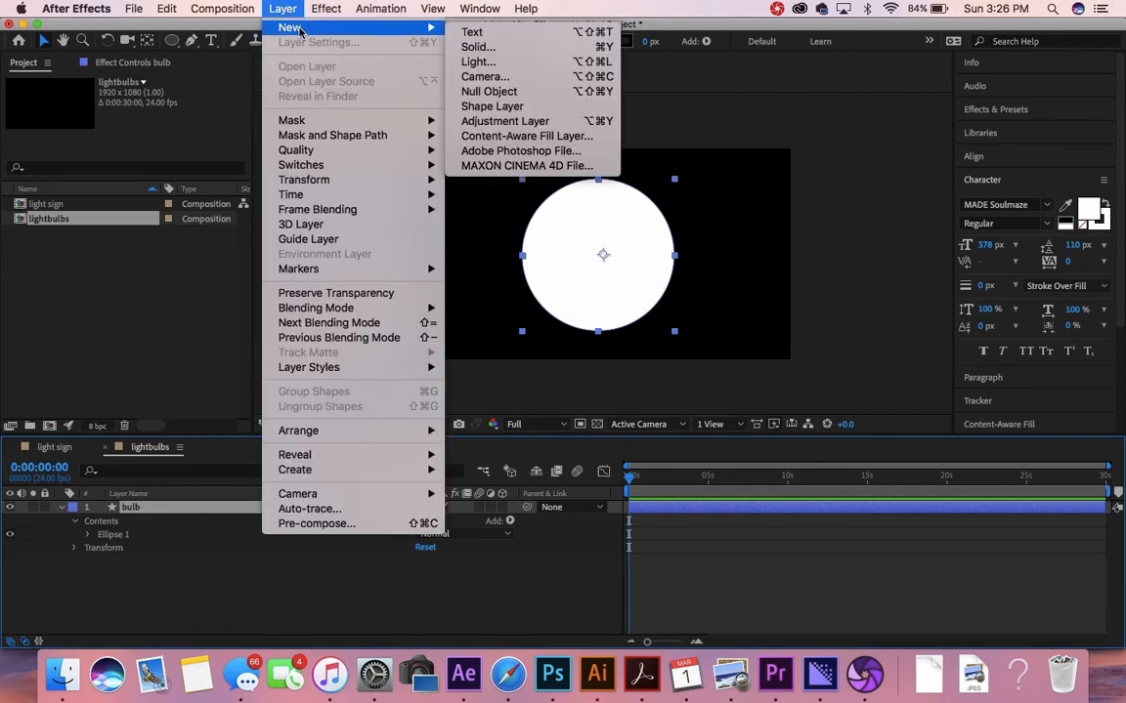
left_click(485, 113)
left_click(161, 509)
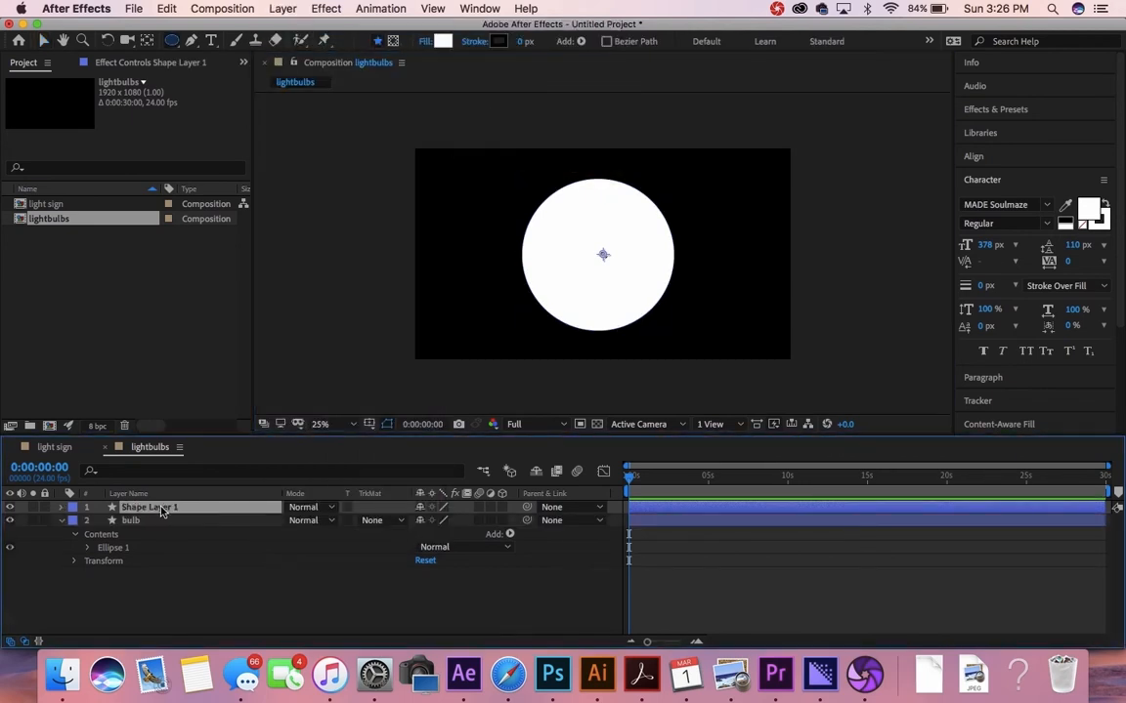
right_click(161, 511)
left_click(205, 633)
type("f")
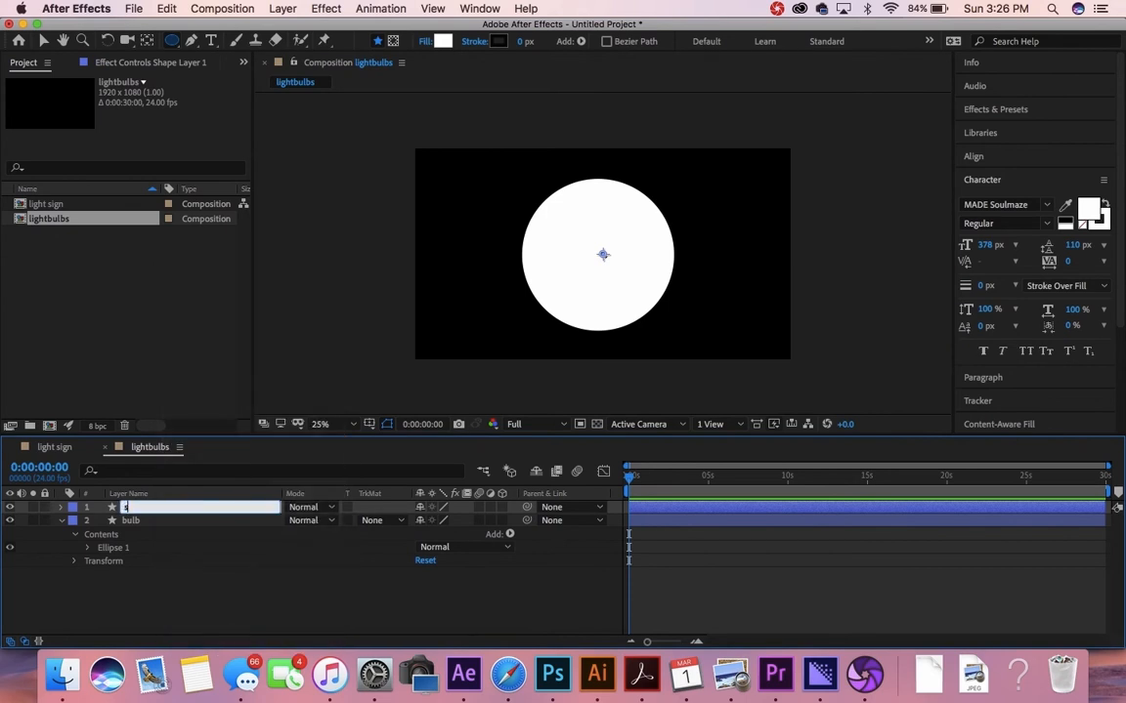
type("quiggly")
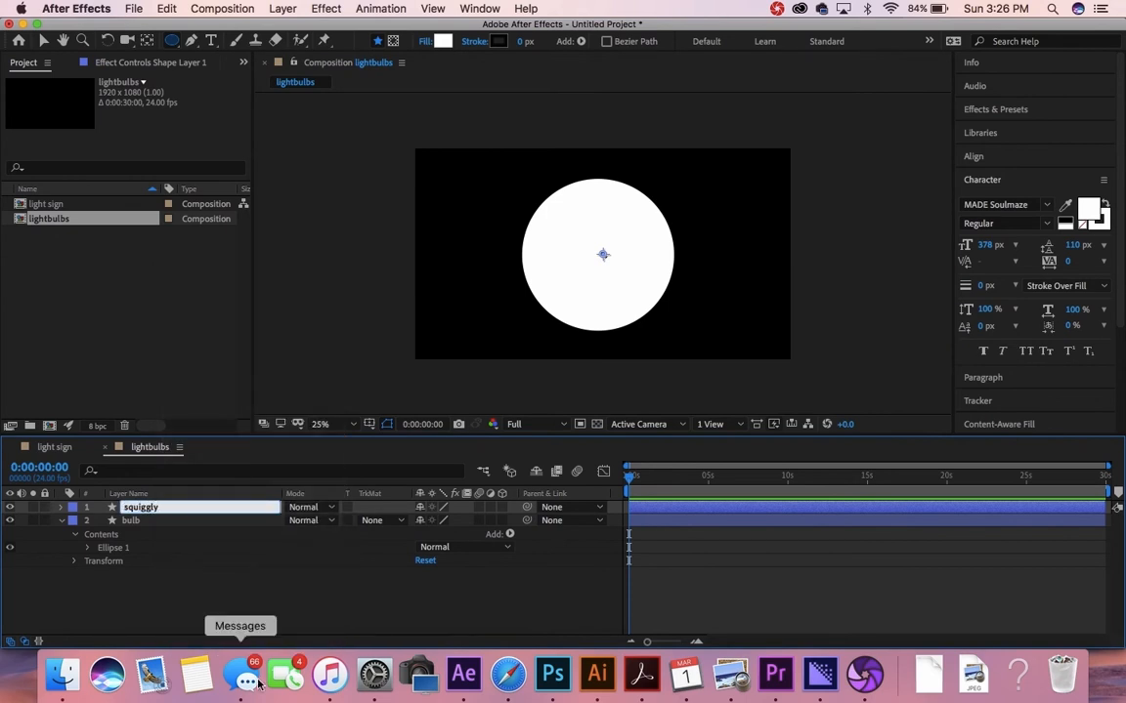
key("Return")
left_click(146, 509)
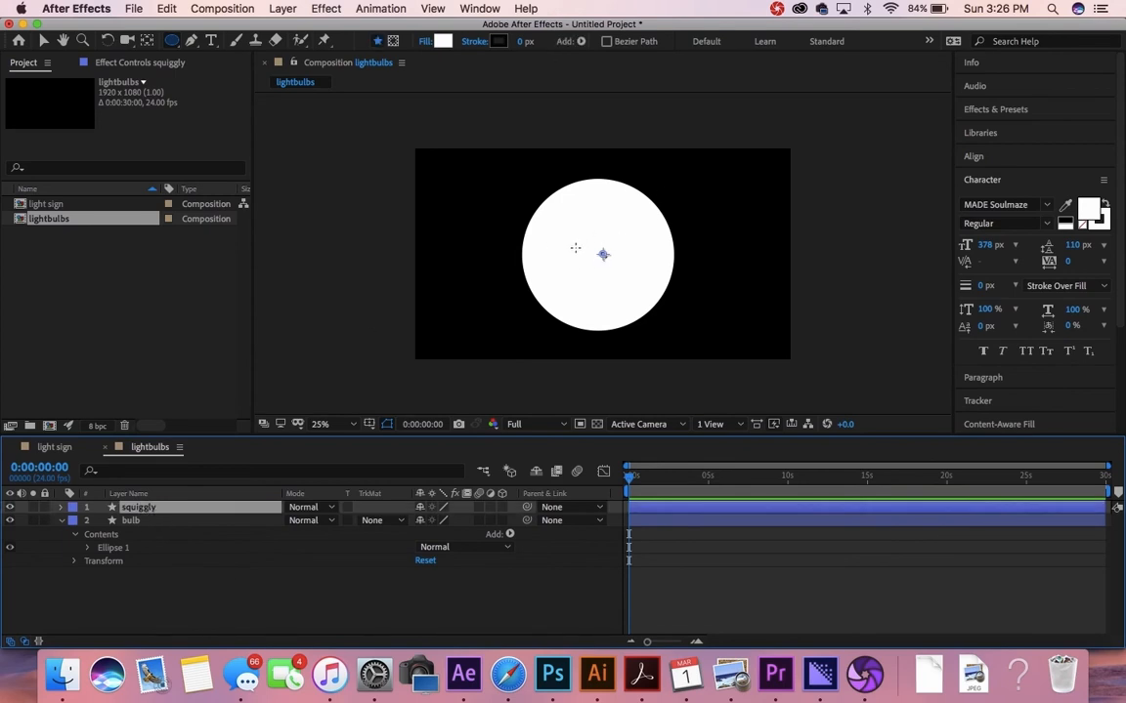
Step: Draw a looping Bezier pen path of about five points inside the white circle on squiggly
left_click(190, 43)
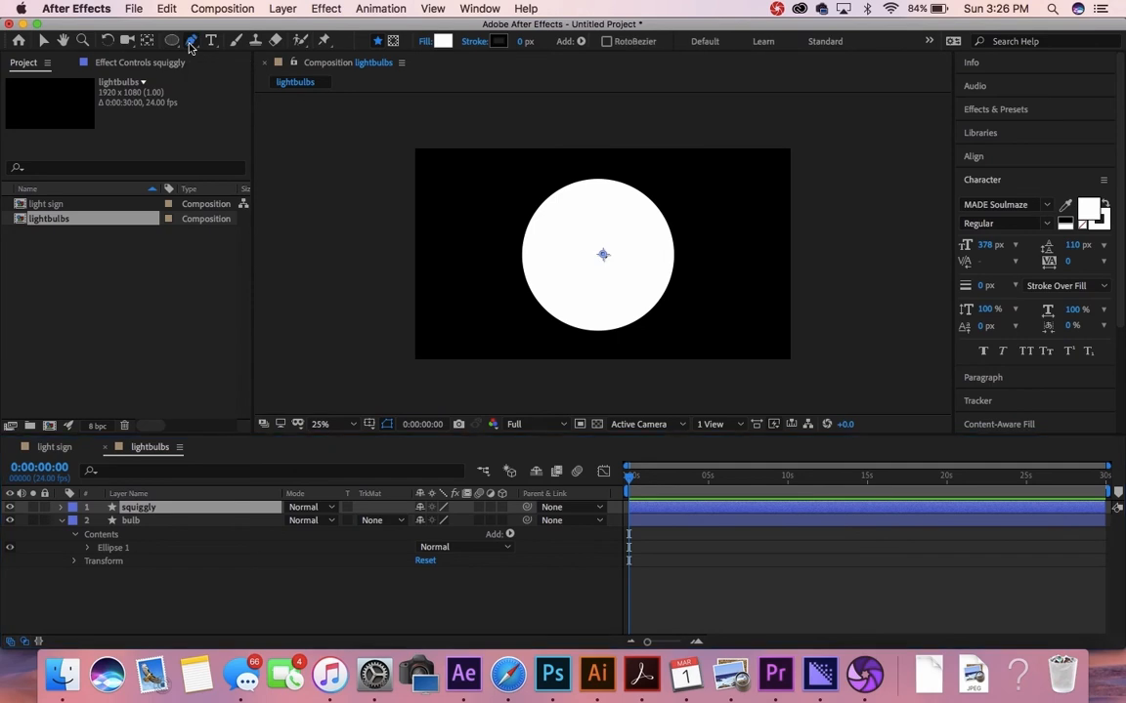
left_click(583, 249)
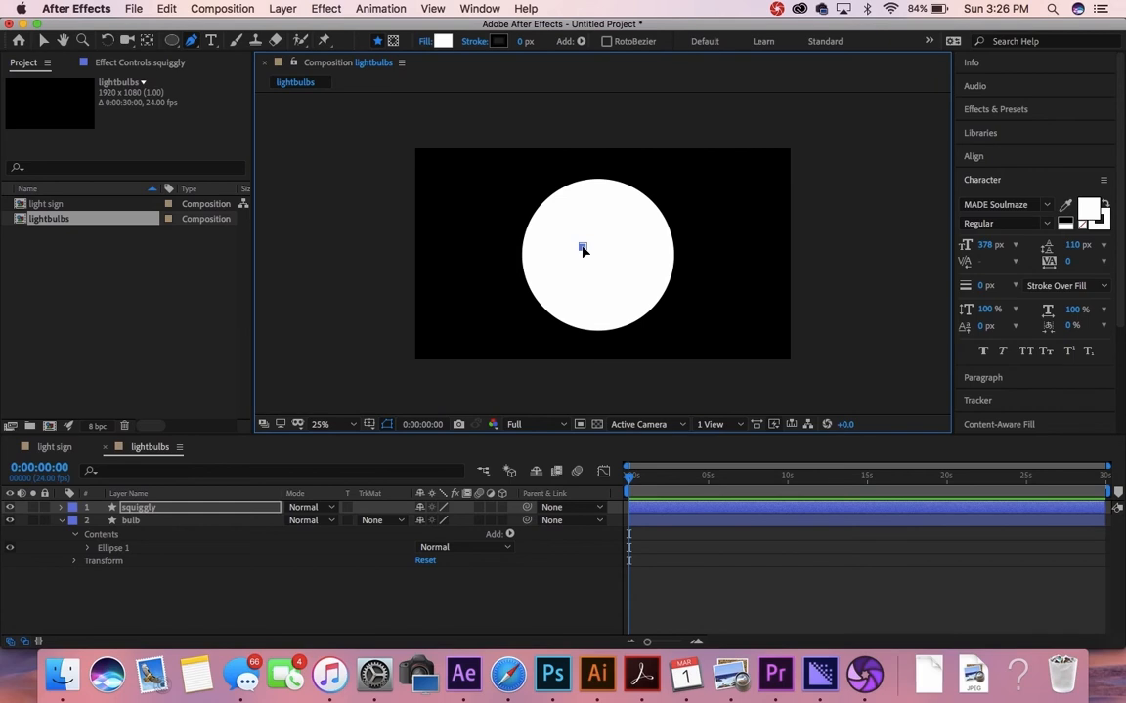
left_click_drag(582, 254, 526, 264)
left_click(554, 283)
left_click(620, 269)
left_click_drag(628, 273, 663, 281)
left_click(612, 285)
left_click_drag(583, 294, 580, 274)
left_click(597, 244)
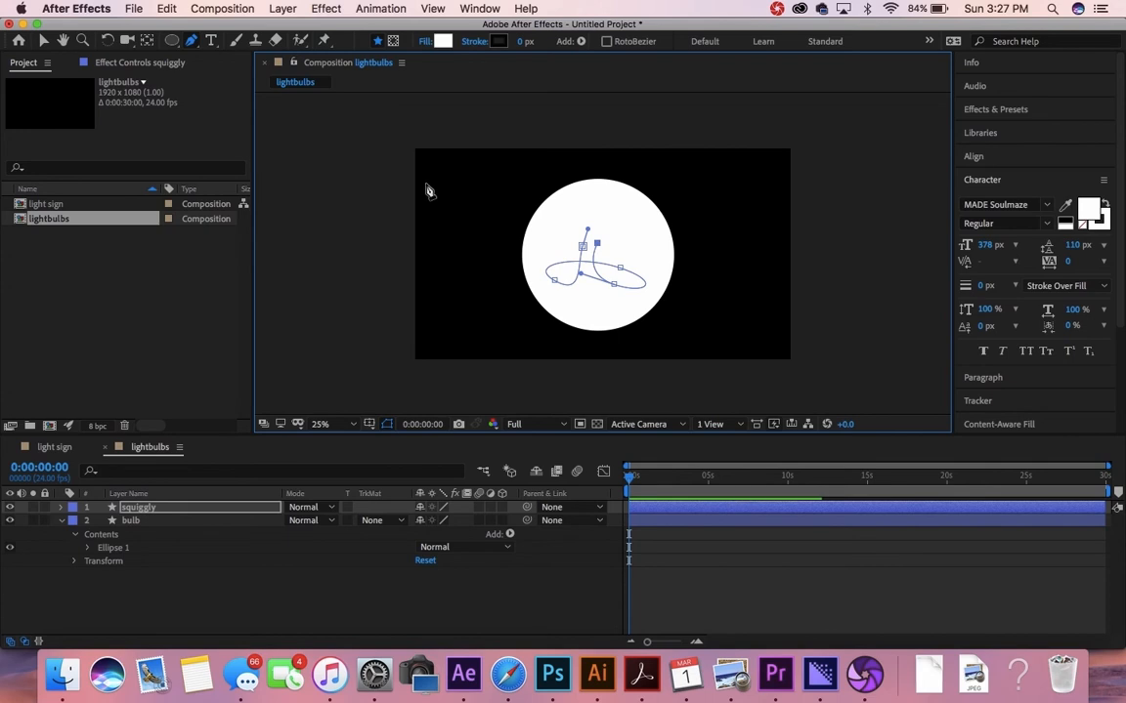
left_click(43, 41)
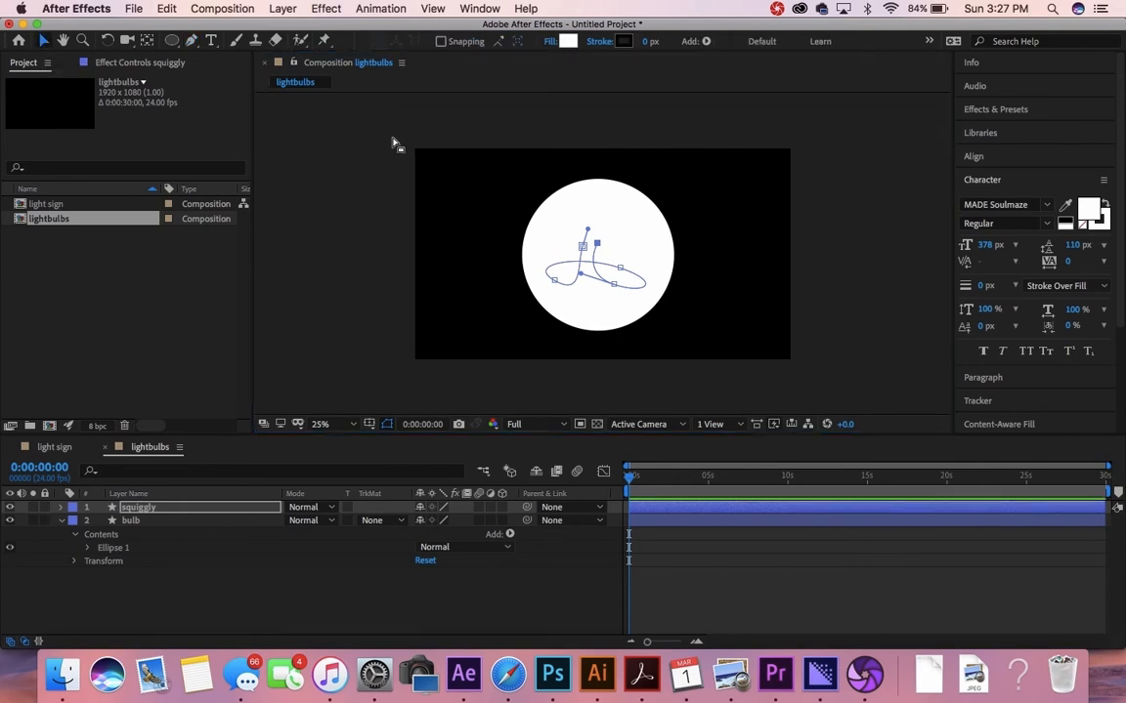
left_click(167, 512)
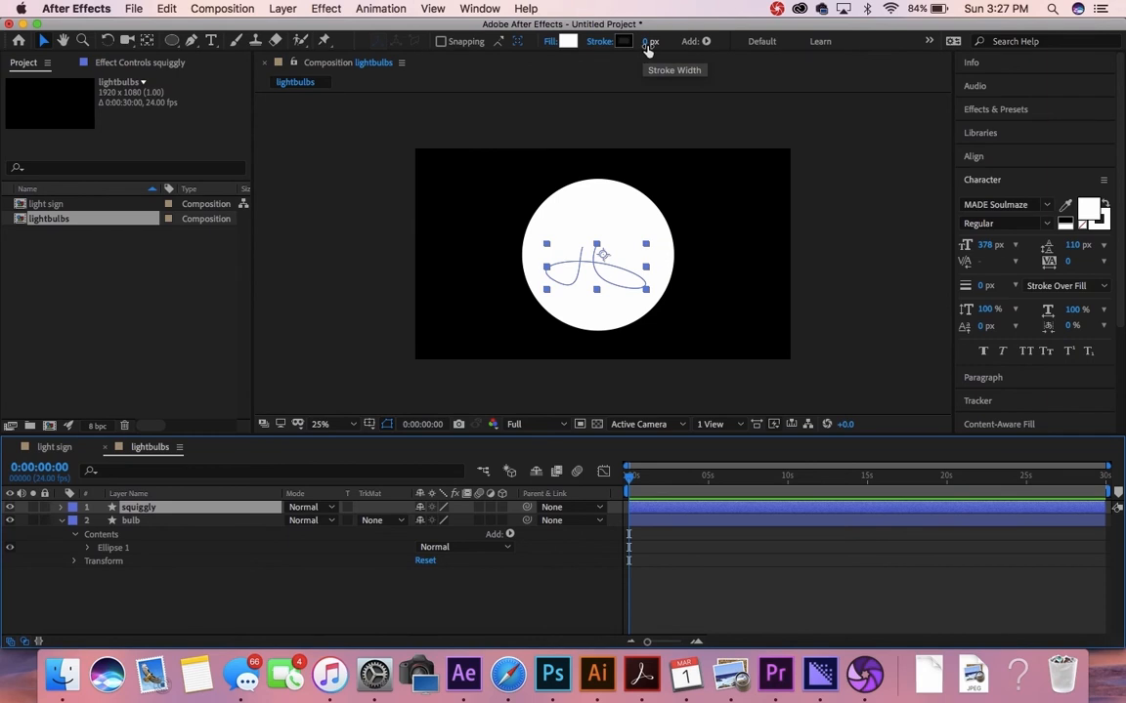
Step: Give the squiggly path a 27 px stroke and nudge its points up within the circle
left_click_drag(645, 46, 677, 48)
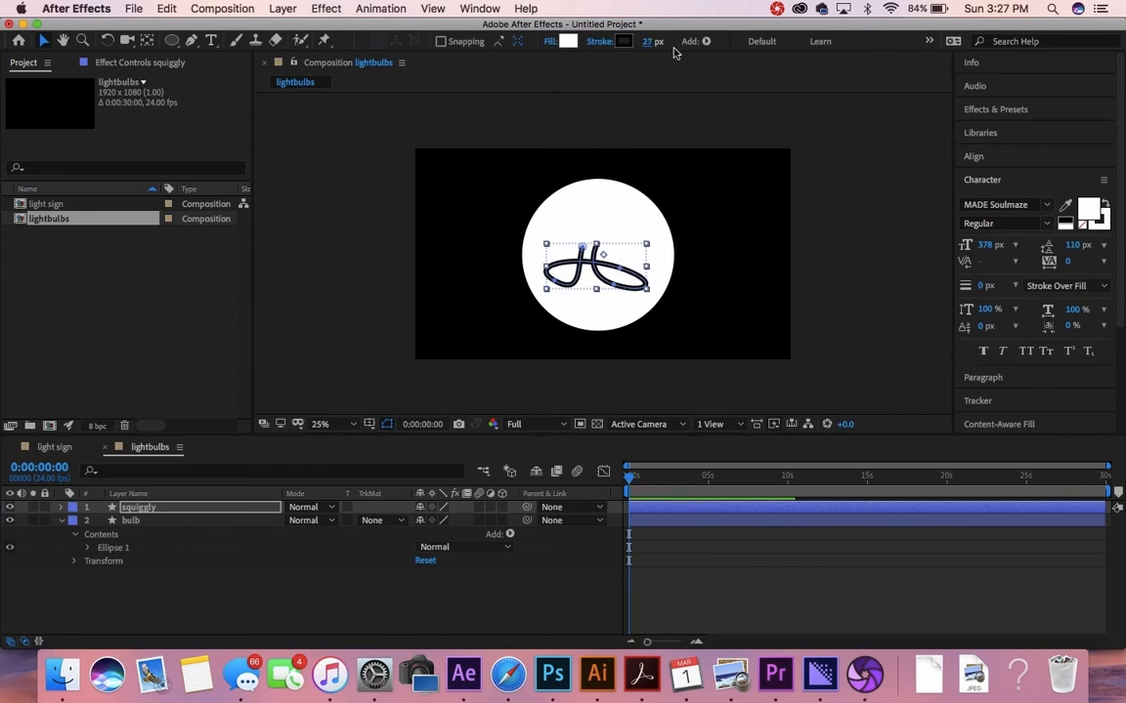
mouse_move(598, 280)
left_mouse_down()
mouse_move(610, 264)
mouse_move(601, 276)
left_mouse_up()
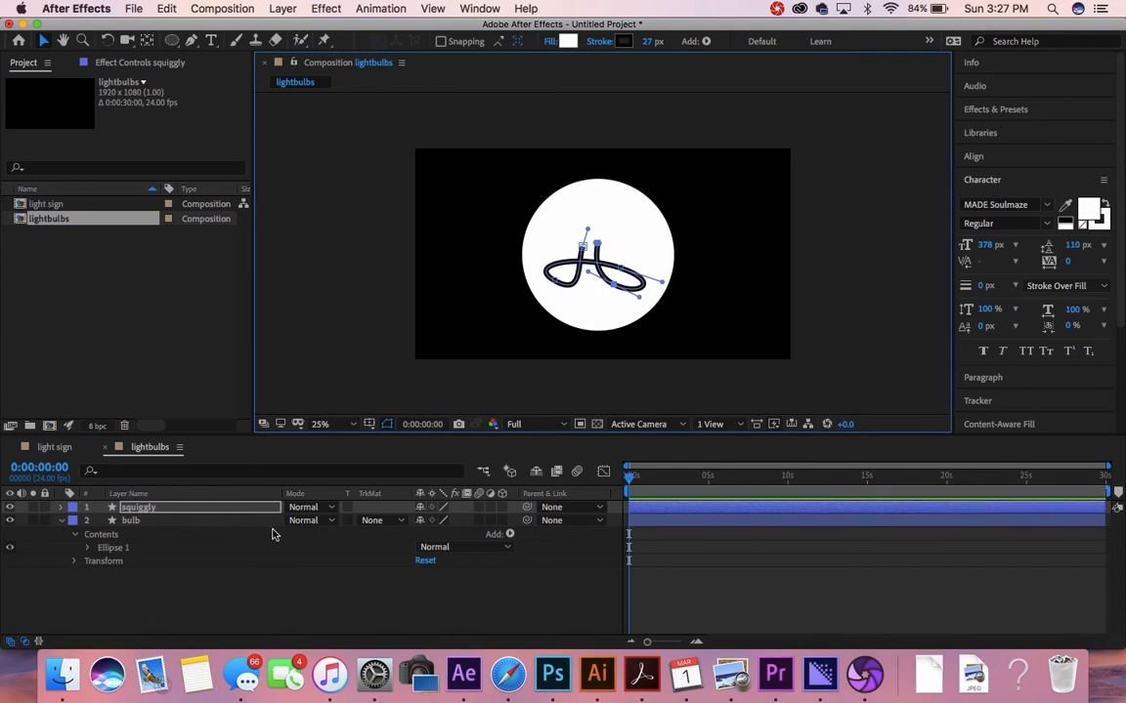
left_click(163, 508)
left_click(166, 521)
left_click(166, 509)
left_click_drag(612, 286, 614, 280)
key("Return")
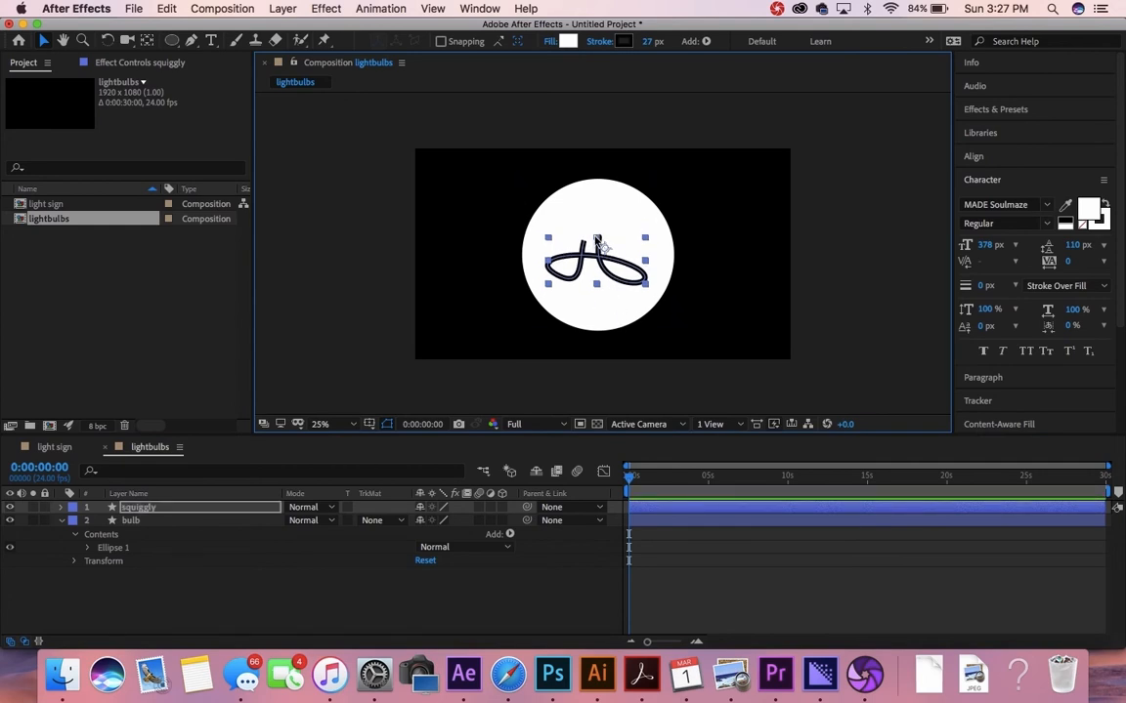
Step: Squash the squiggle vertically into a flat filament shape inside the bulb
left_click_drag(597, 286, 598, 276)
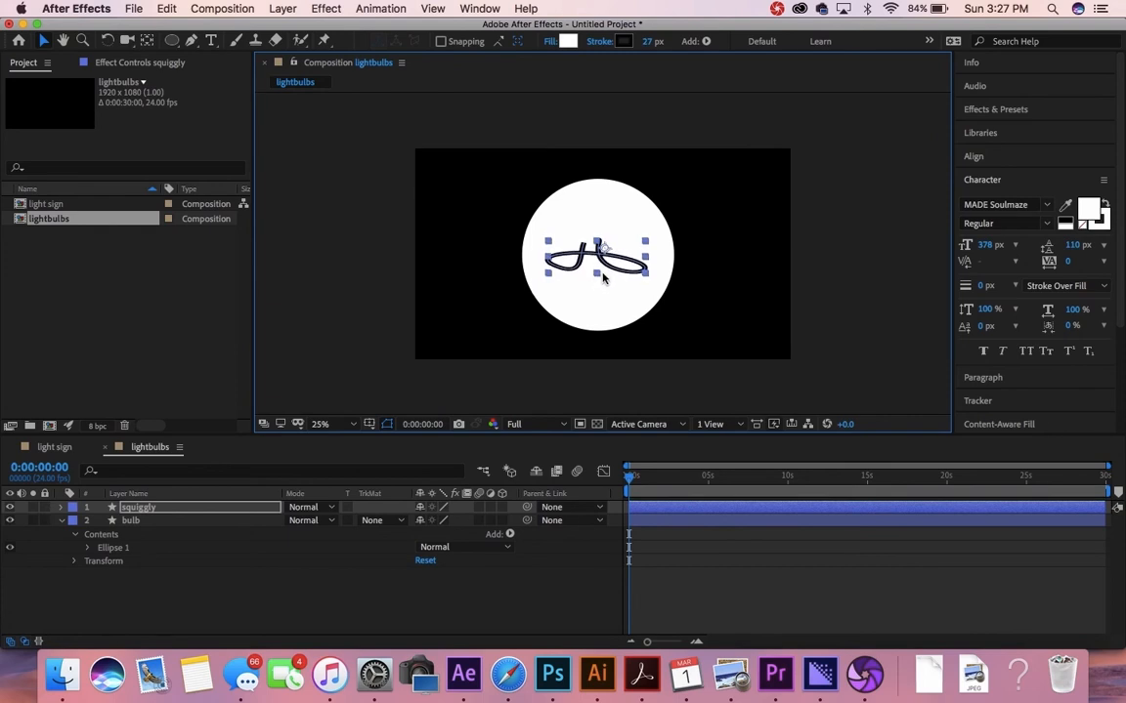
left_click_drag(645, 244, 646, 246)
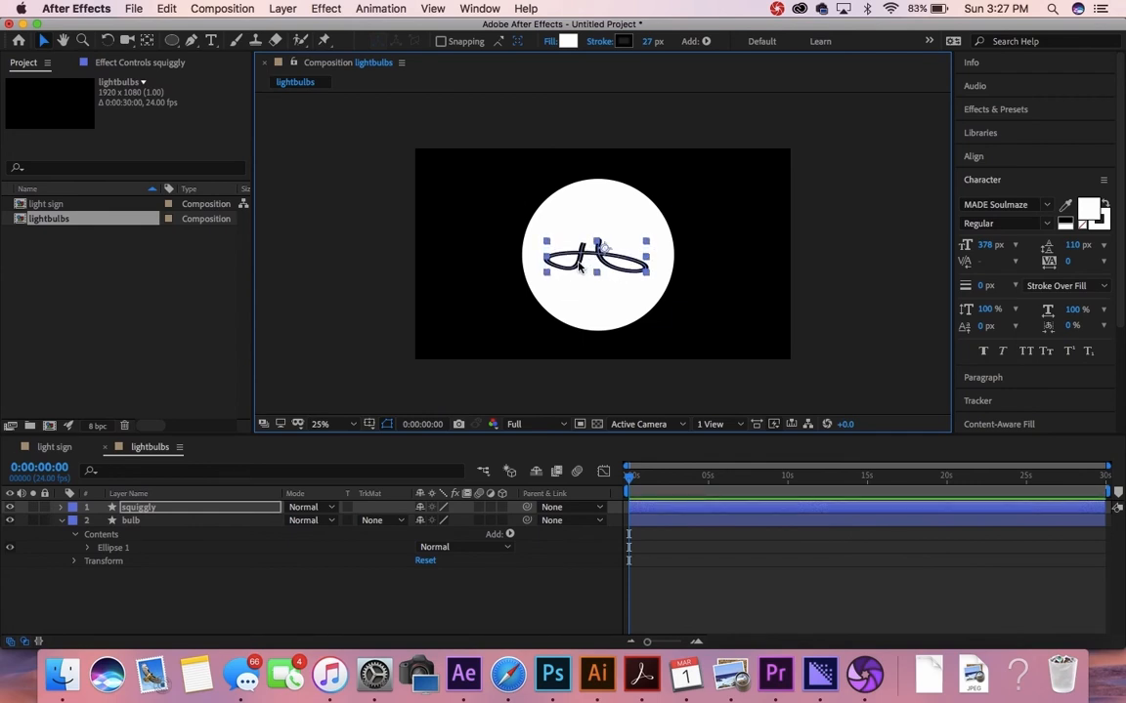
left_click(533, 265)
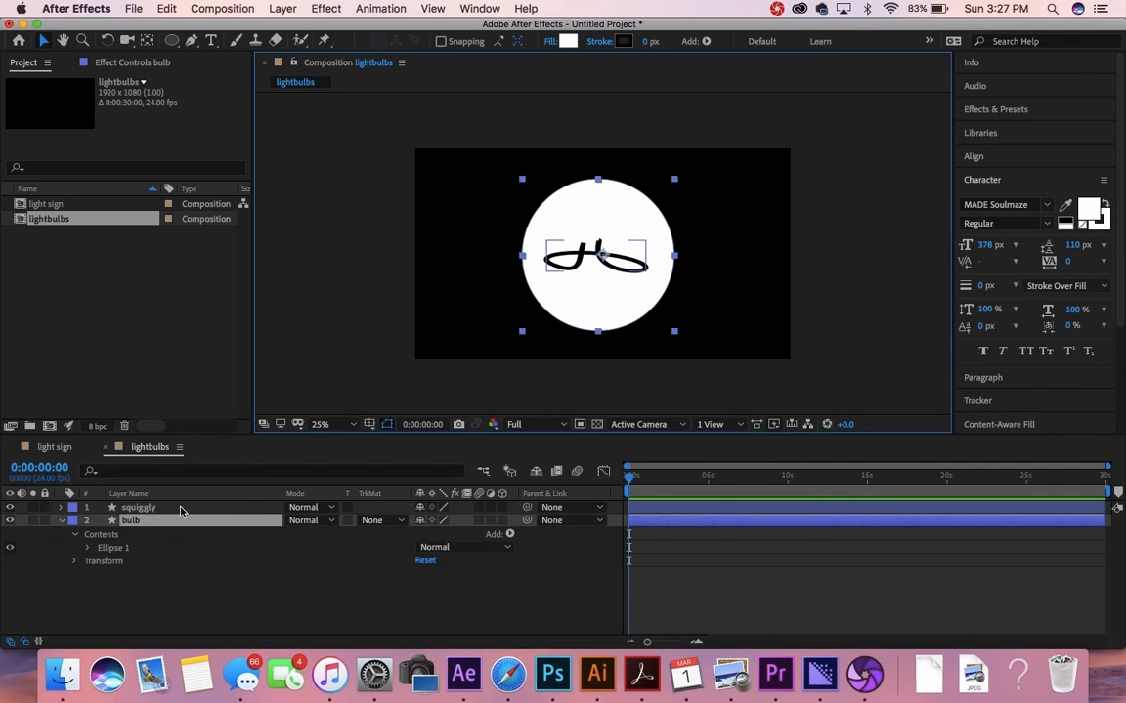
left_click(139, 508)
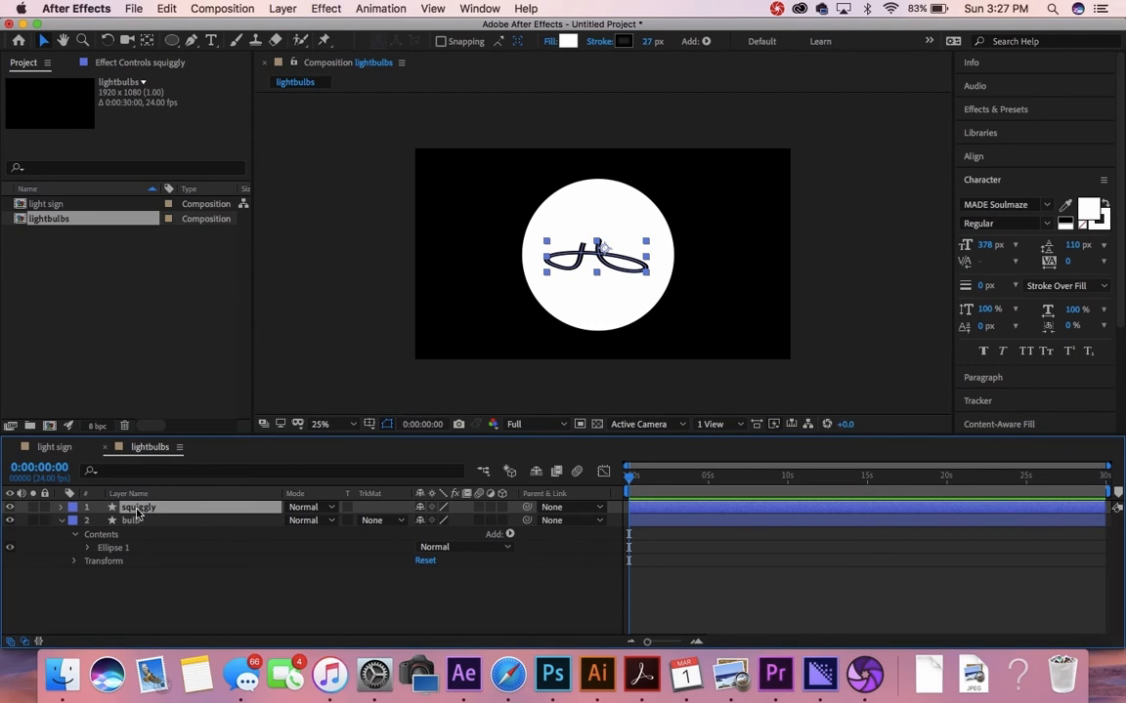
left_click(139, 522)
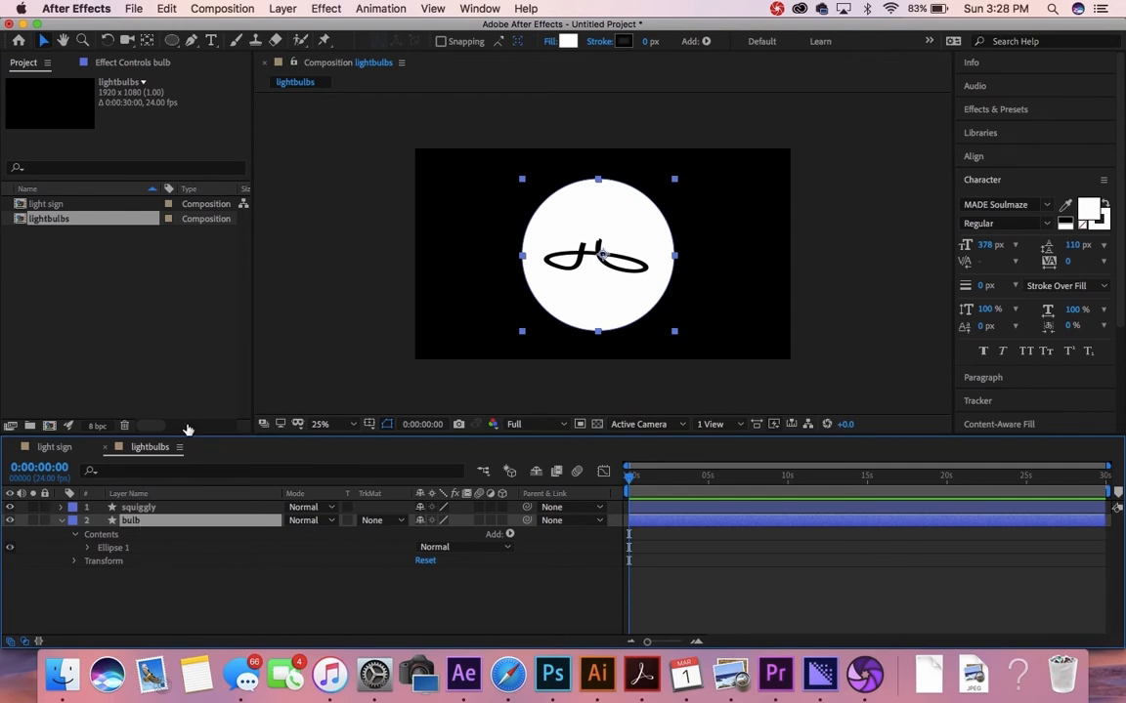
Step: Add Adjustment Layer 1 and move it above squiggly and bulb
left_click(281, 10)
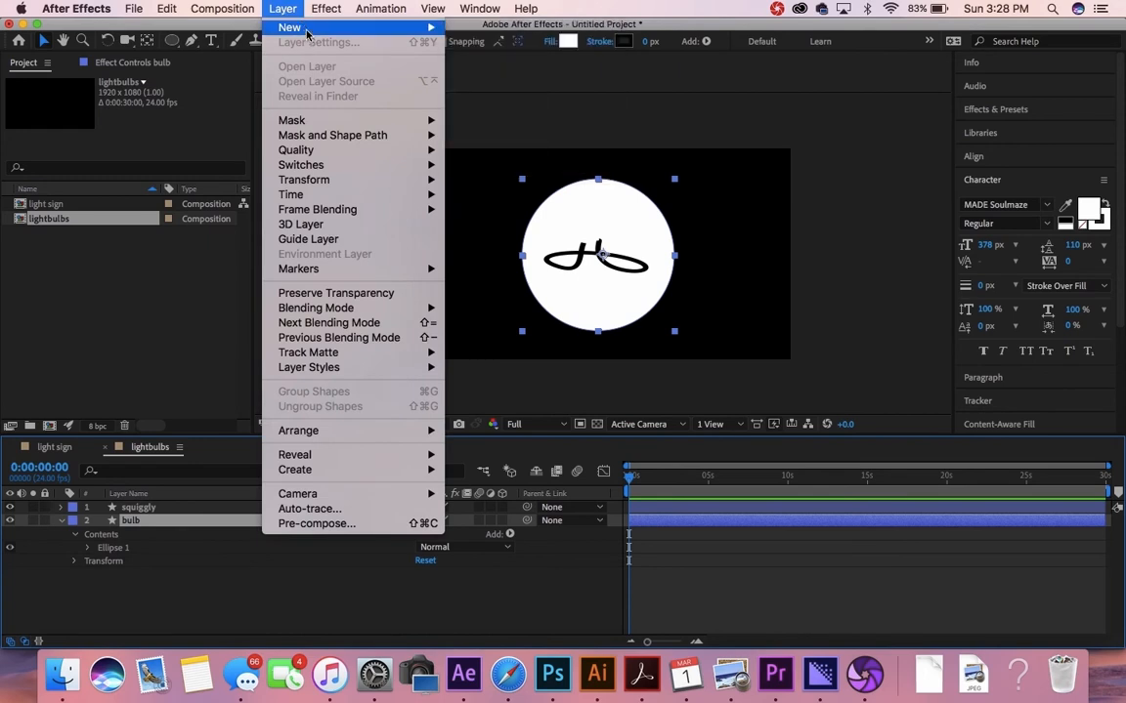
mouse_move(279, 29)
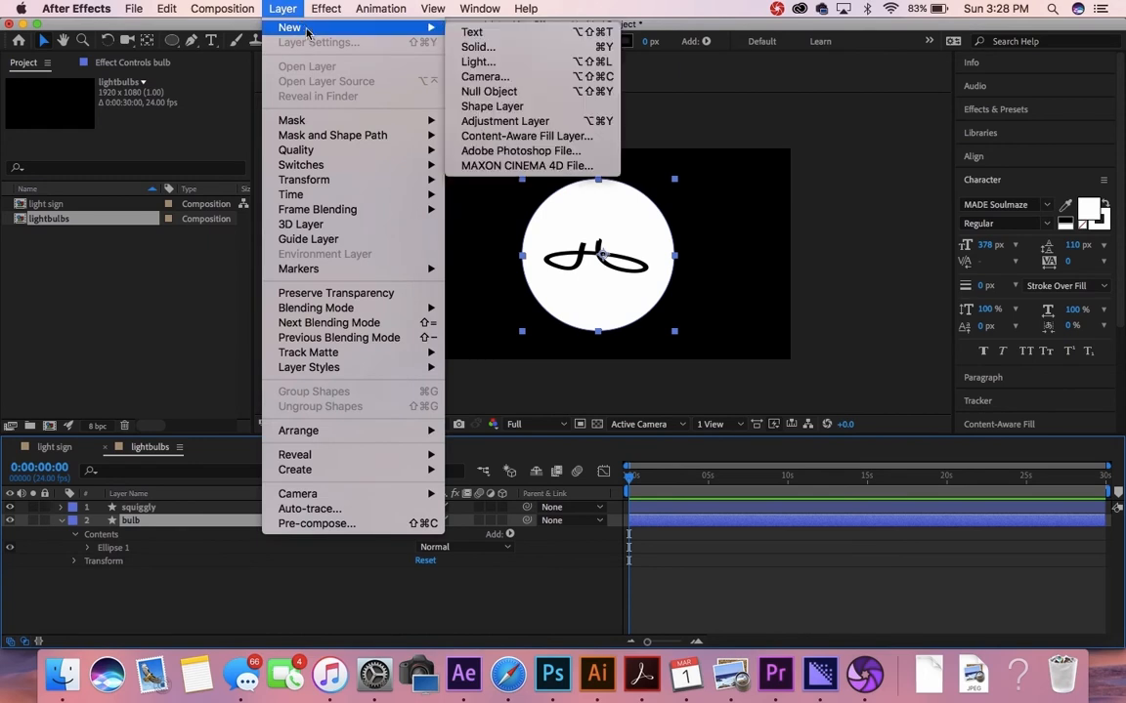
left_click(495, 122)
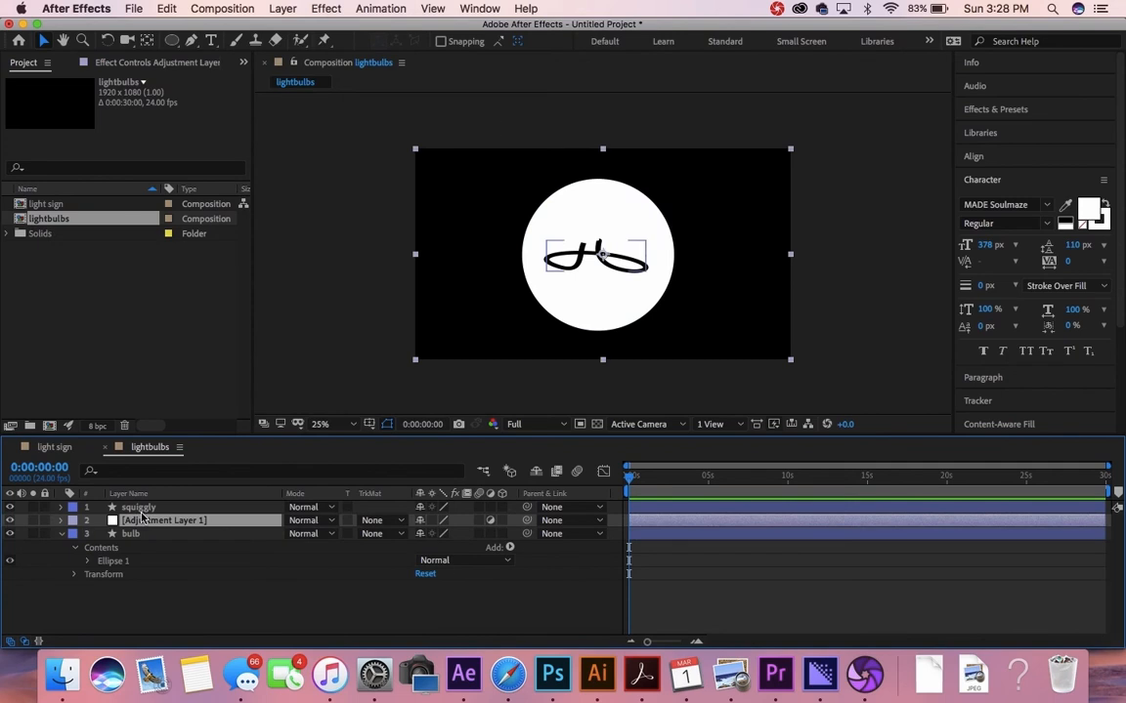
left_click_drag(148, 515, 201, 506)
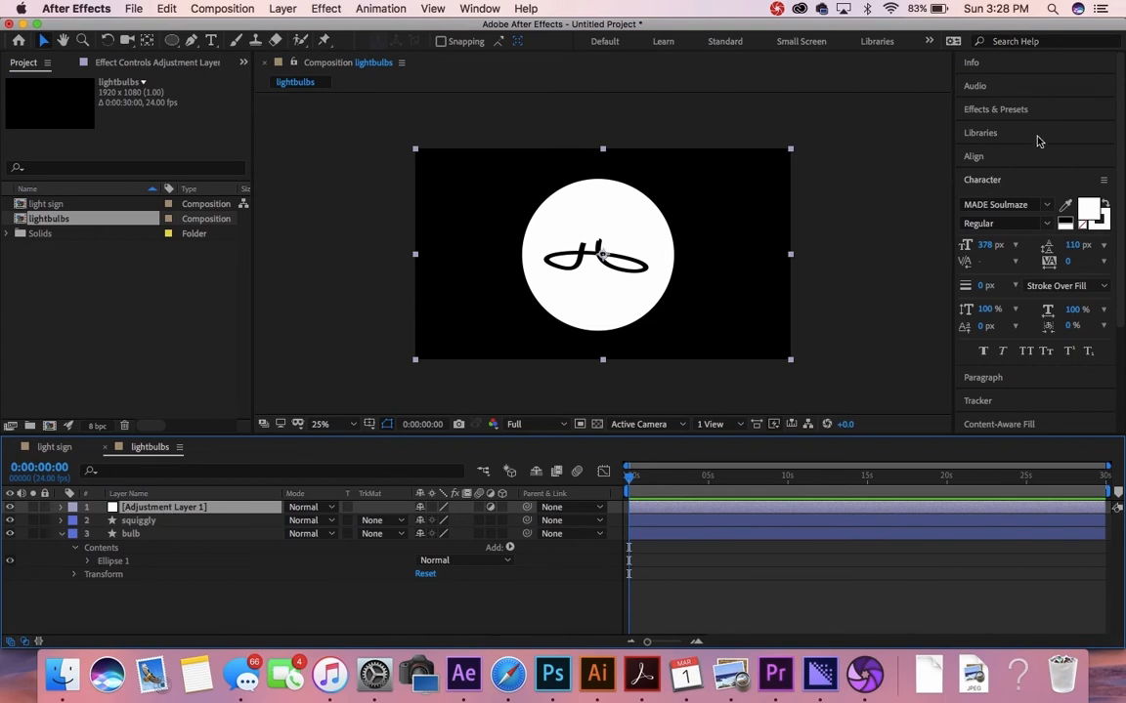
Step: Search Effects & Presets for 'light' and apply CC Light Burst 2.5 to Adjustment Layer 1
left_click(1006, 109)
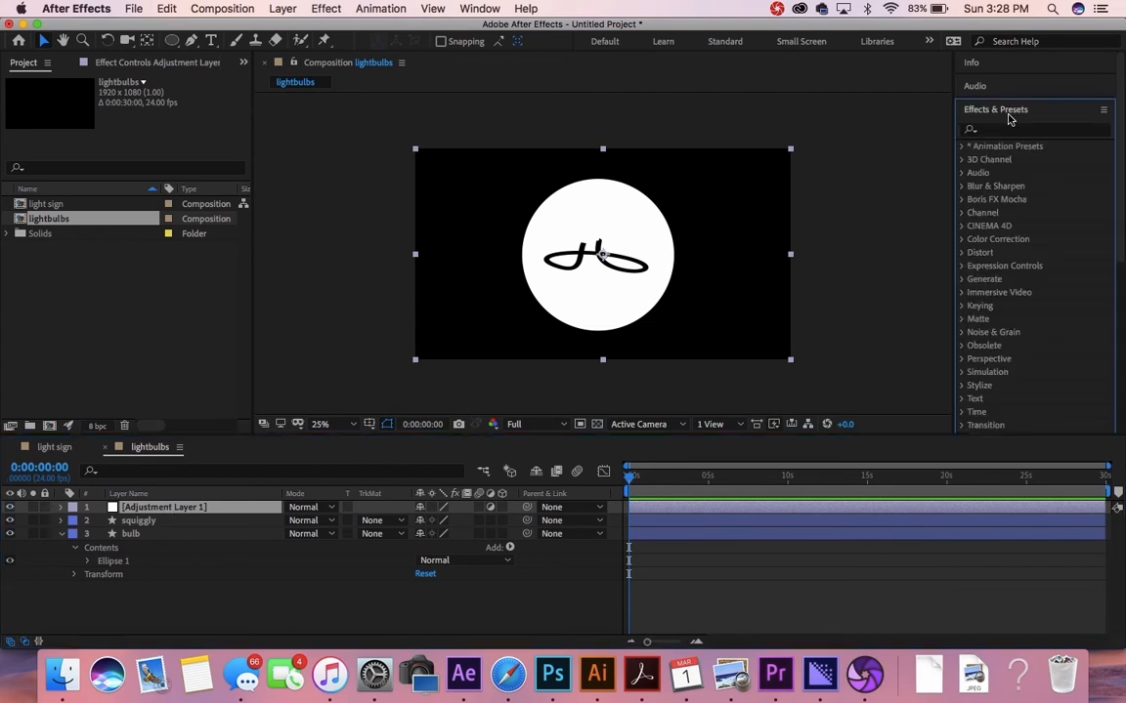
left_click(1006, 130)
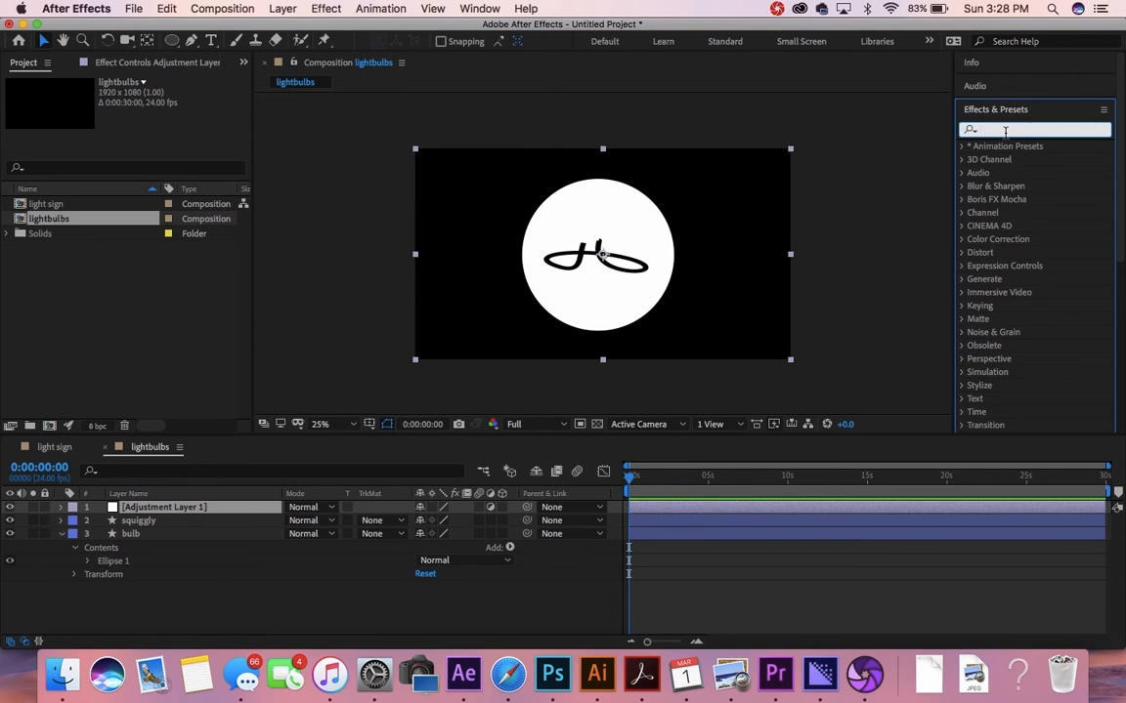
type("light")
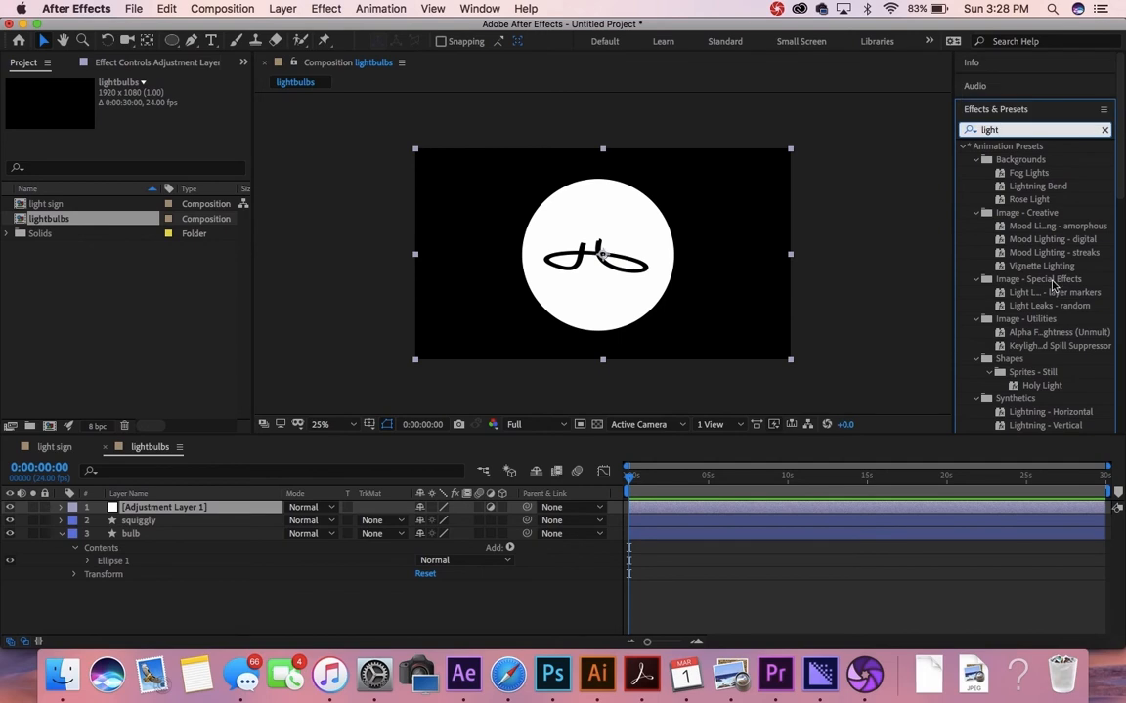
scroll(987, 293, "down", 10)
scroll(1051, 295, "up", 5)
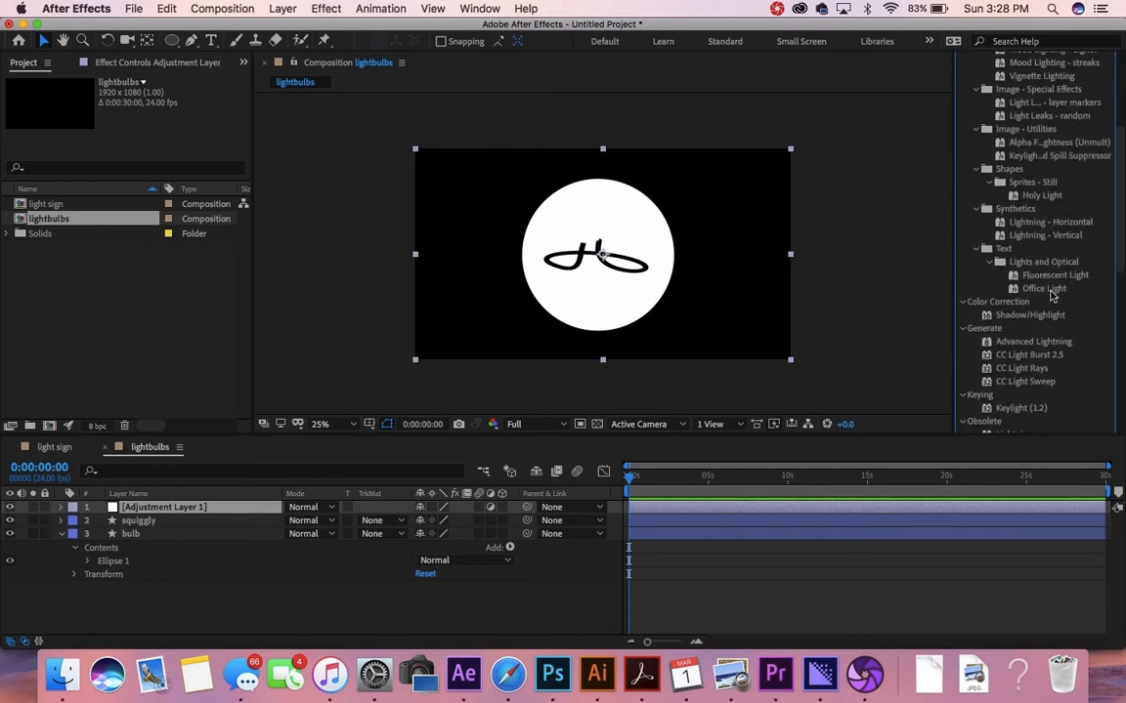
double_click(1020, 356)
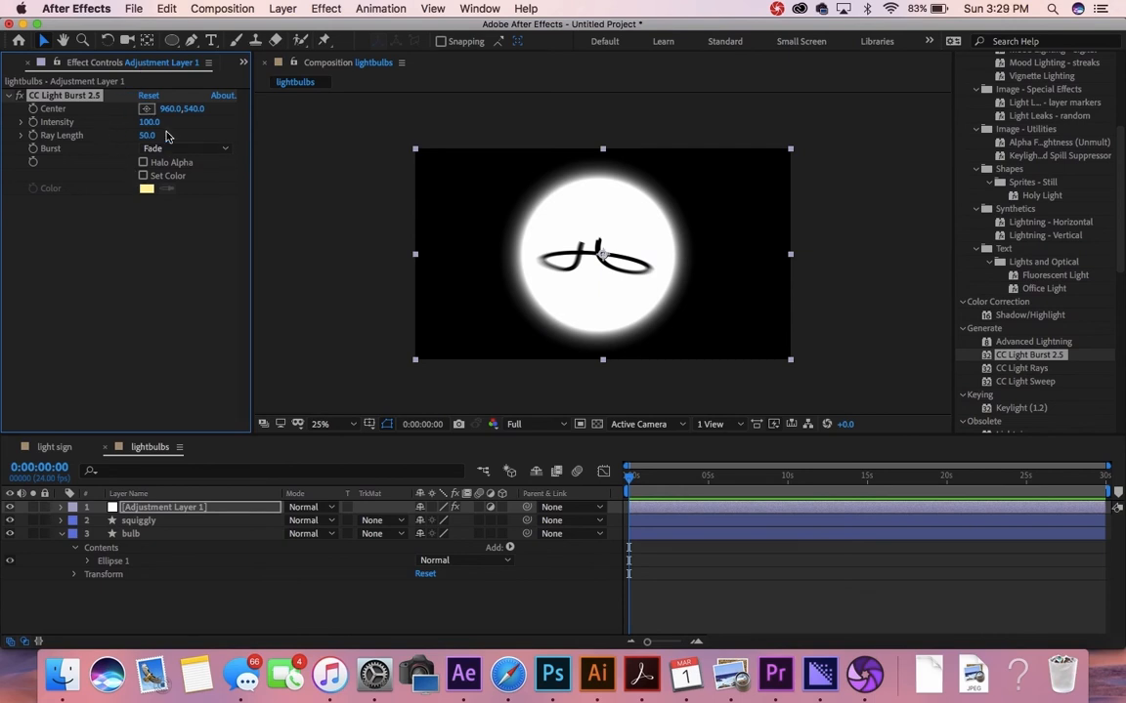
Step: Set CC Light Burst Intensity to 570, Ray Length to 66, and enable Set Color
left_click_drag(168, 126, 193, 135)
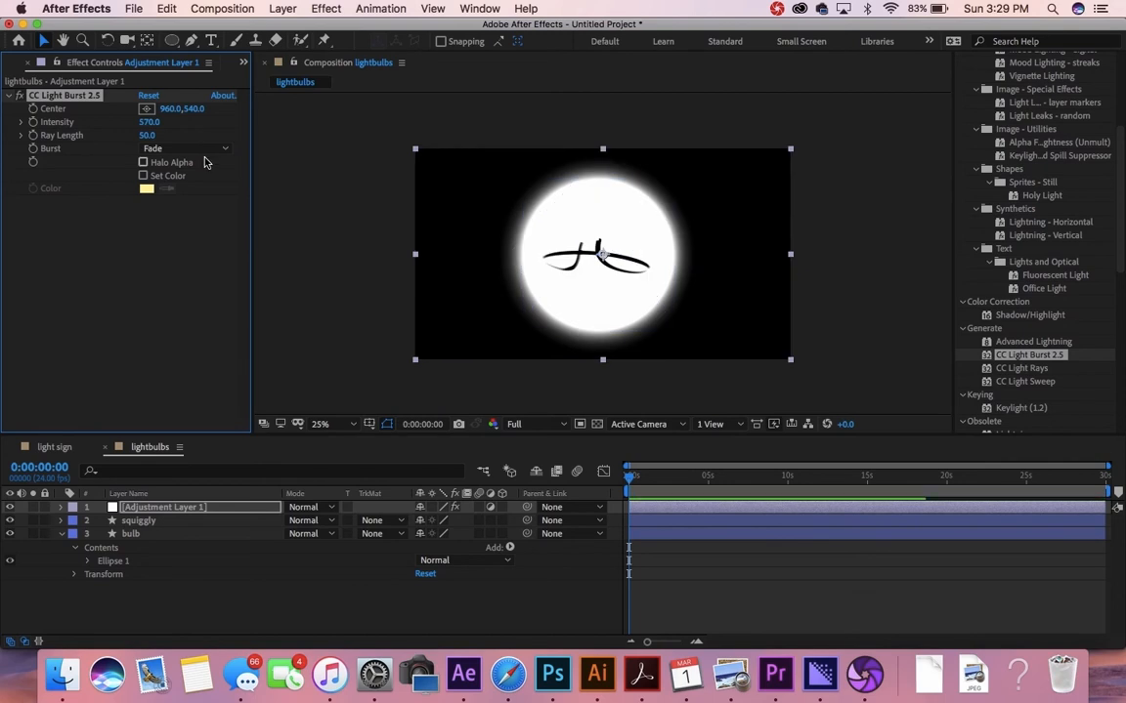
left_click(147, 123)
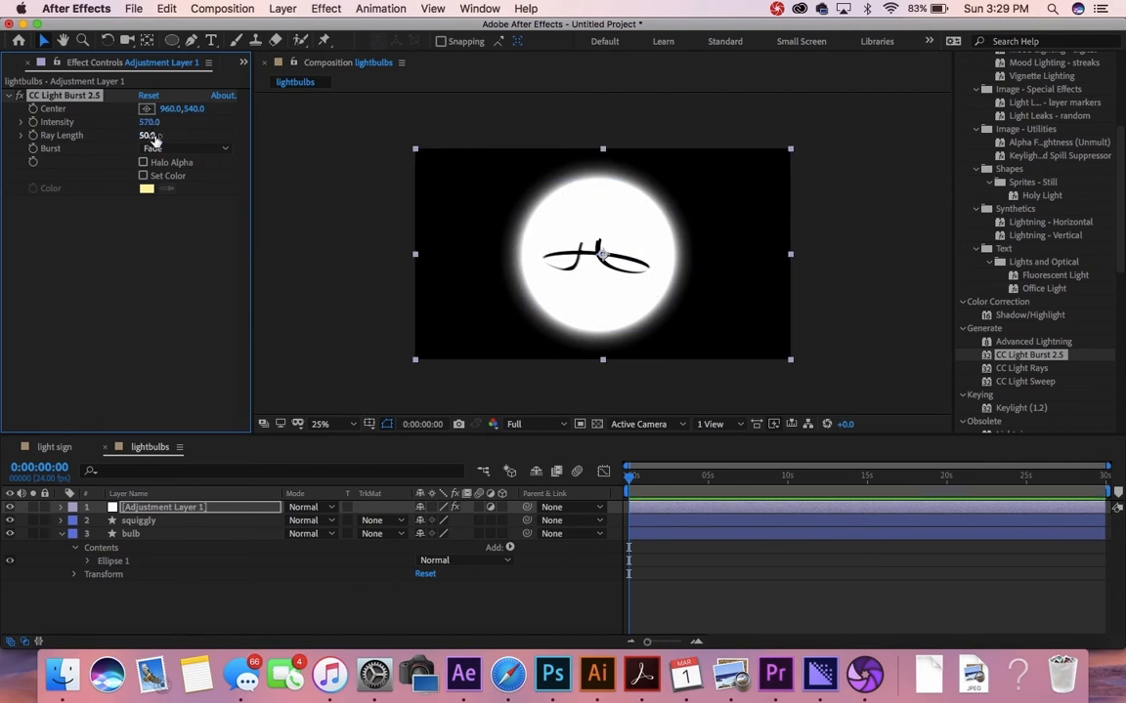
left_click_drag(147, 137, 190, 143)
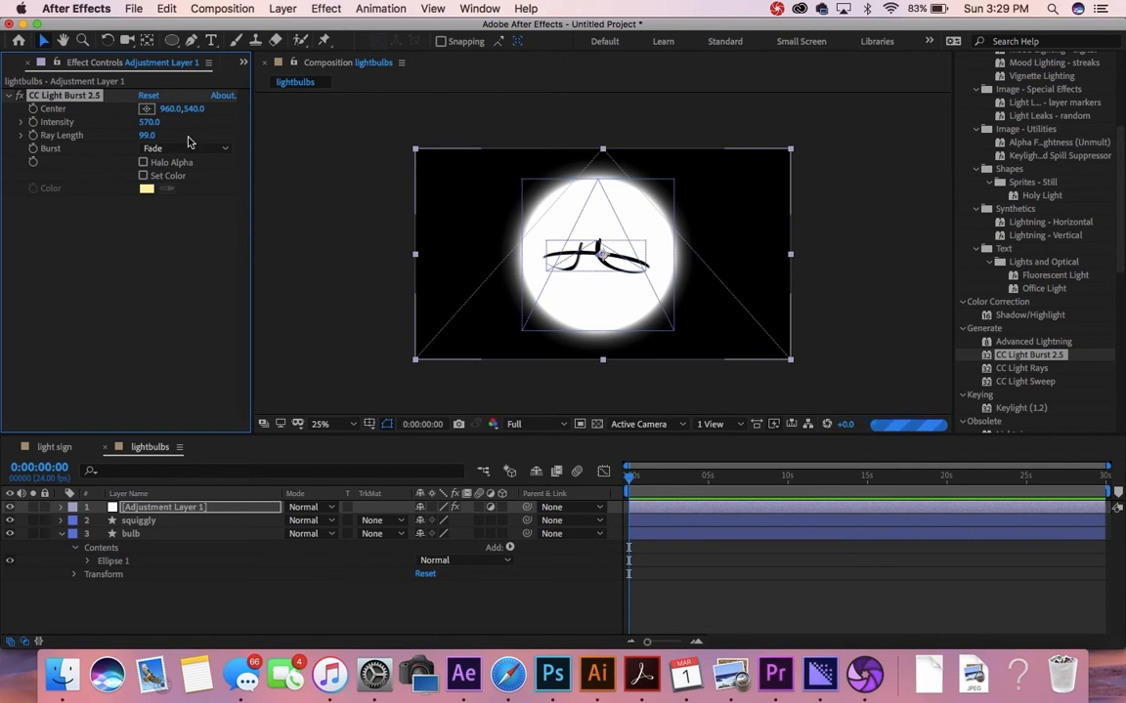
left_click_drag(139, 135, 110, 152)
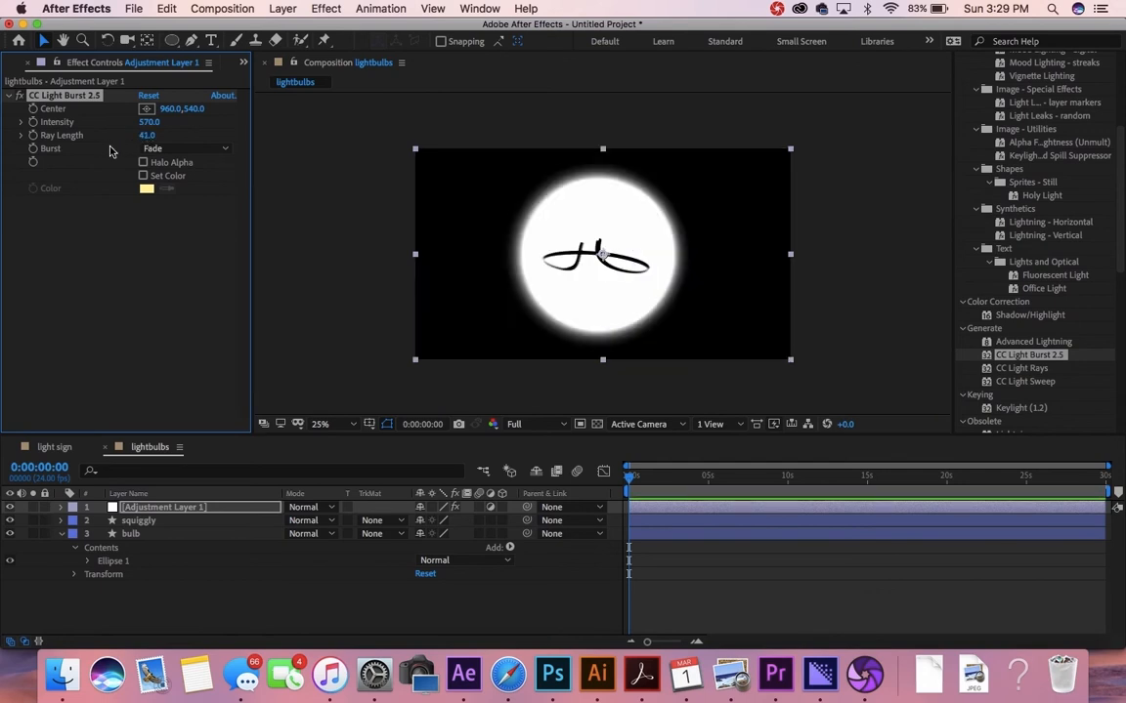
left_click_drag(154, 141, 172, 144)
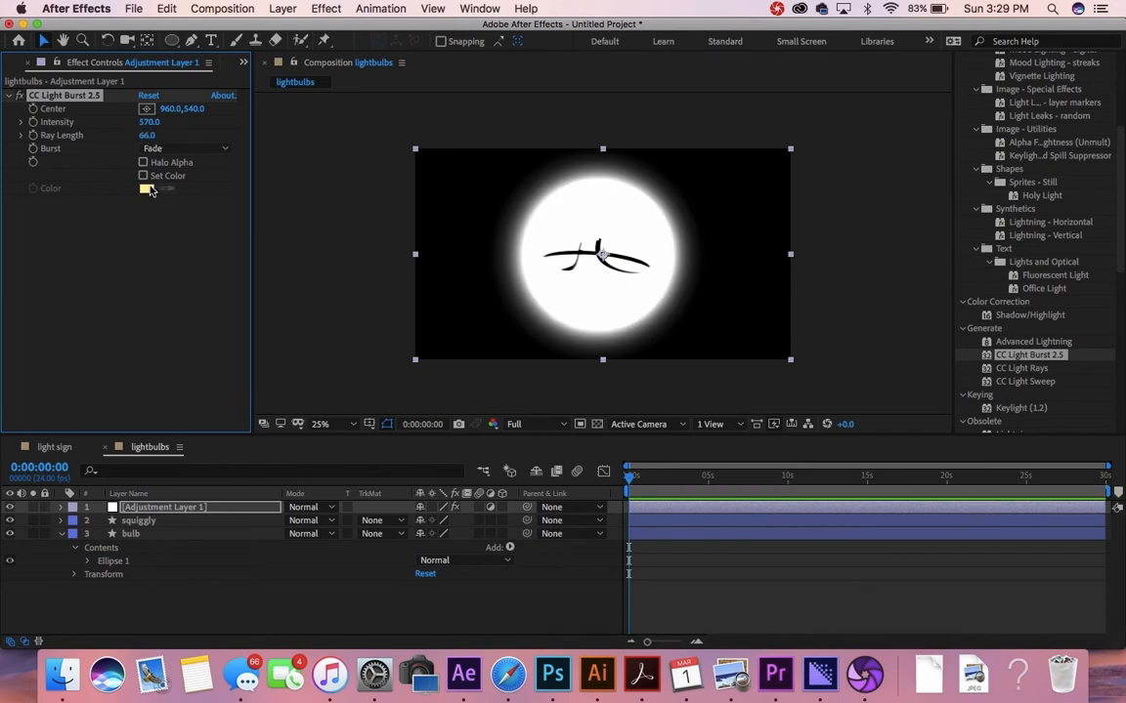
left_click(143, 176)
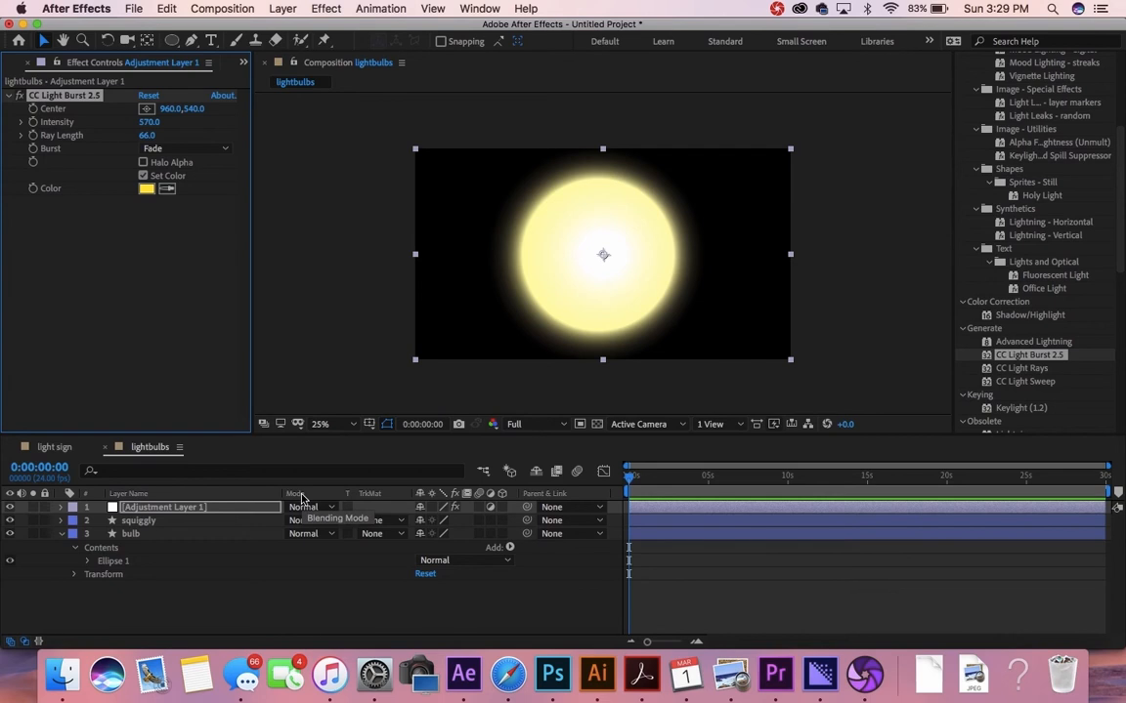
Step: Blend Adjustment Layer 1 in Hard Light and lower CC Light Burst Intensity to 380
left_click(330, 508)
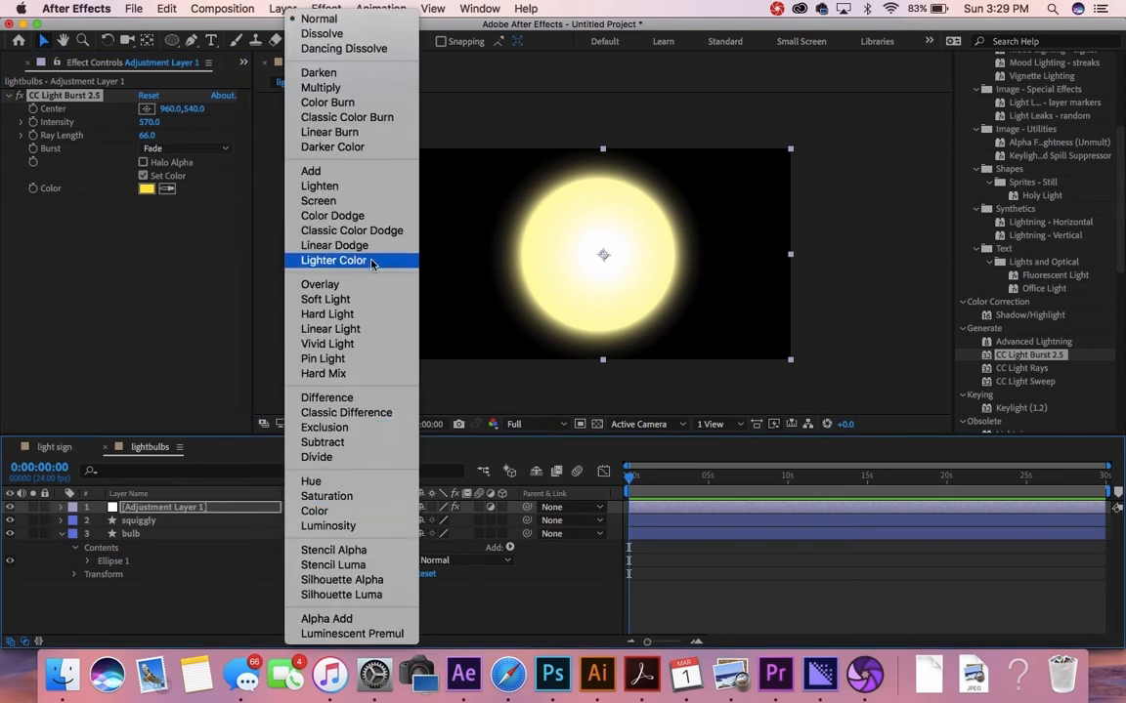
left_click(357, 318)
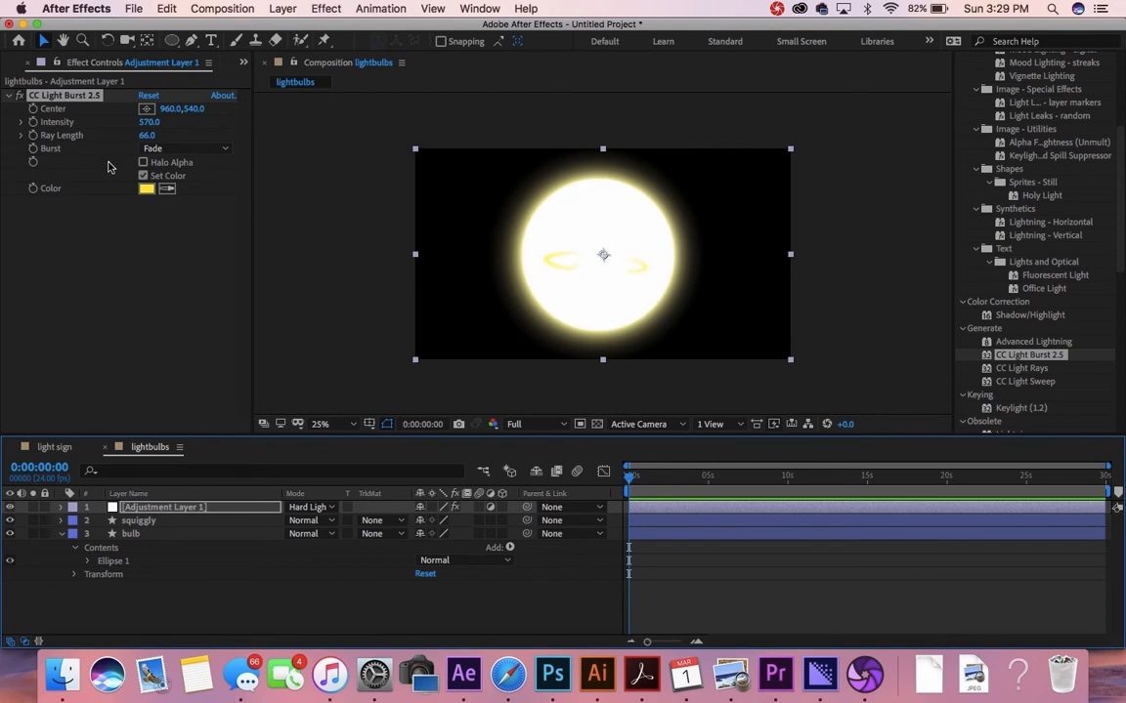
mouse_move(151, 122)
left_mouse_down()
mouse_move(126, 111)
mouse_move(138, 127)
left_mouse_up()
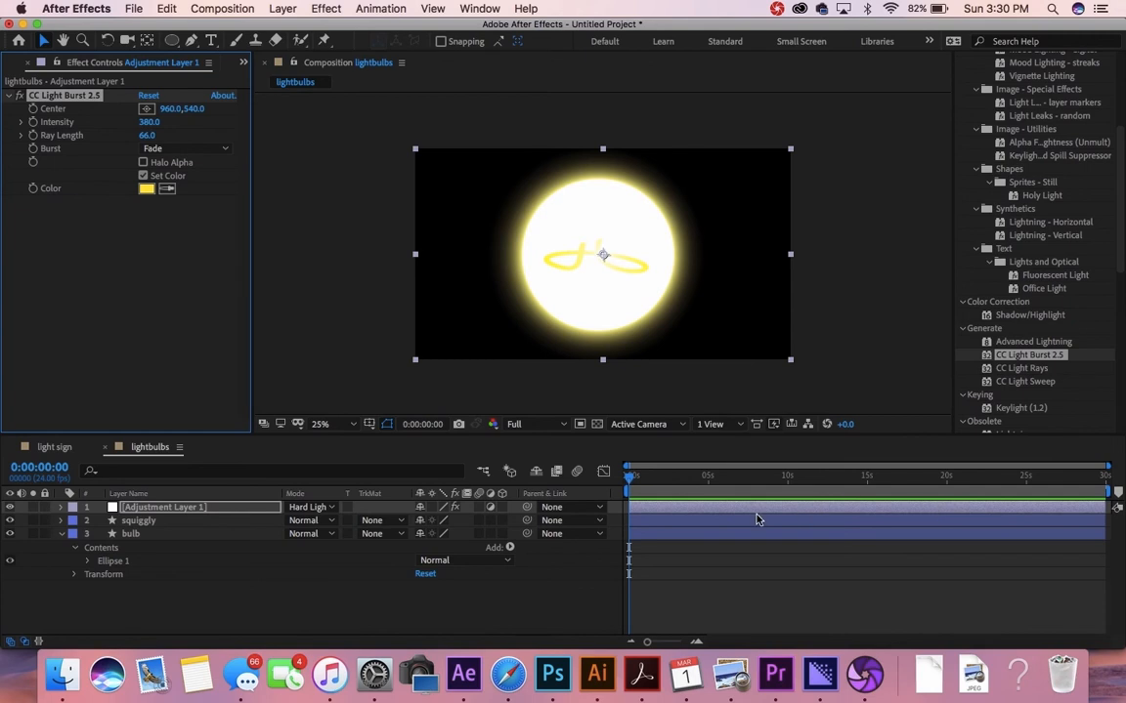
Step: Reveal Adjustment Layer 1's Transform properties and set a 100% Opacity keyframe at 0:00
left_click(635, 509)
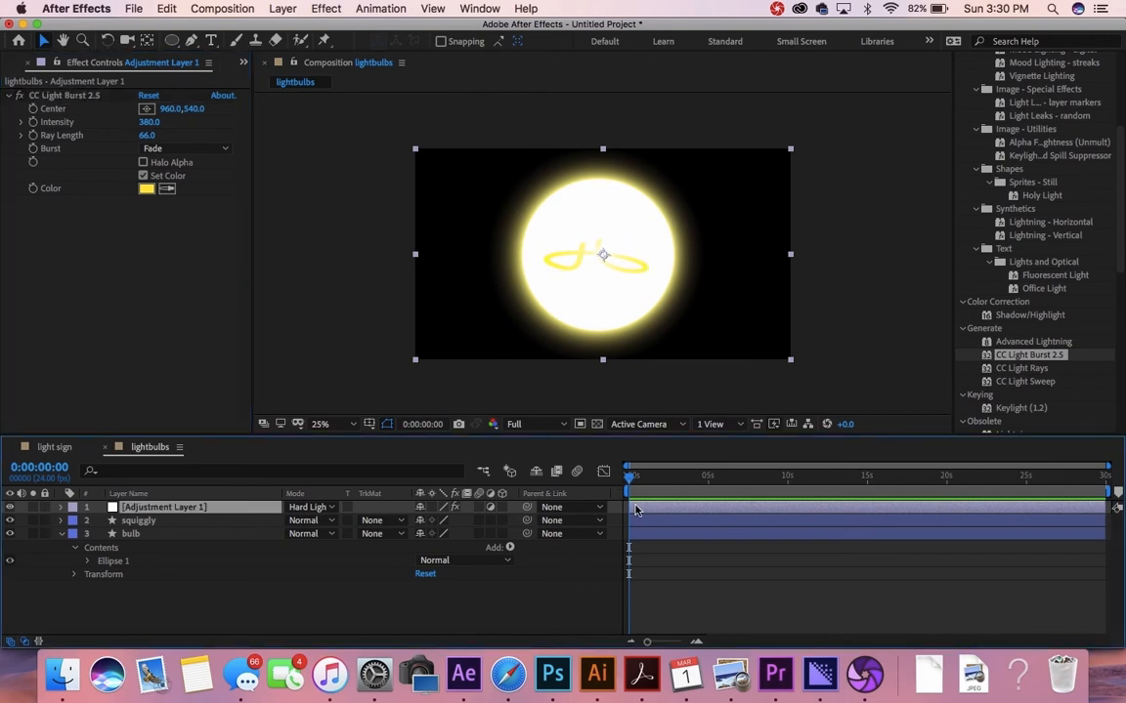
left_click(58, 508)
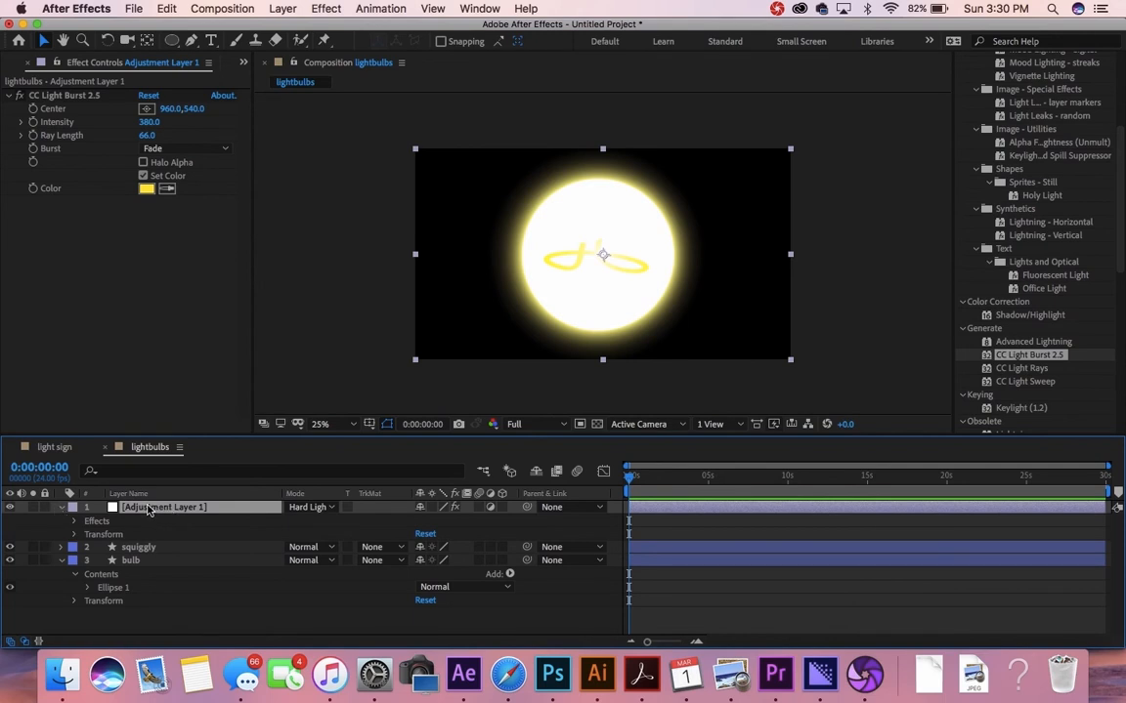
left_click(76, 535)
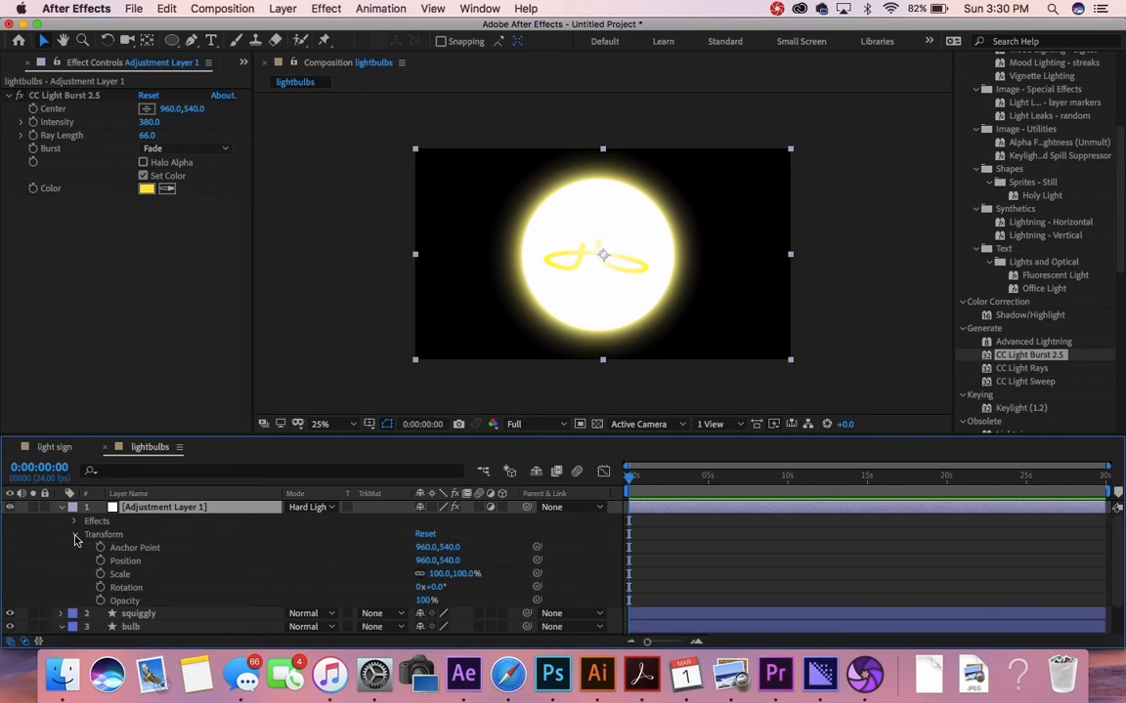
left_click(133, 602)
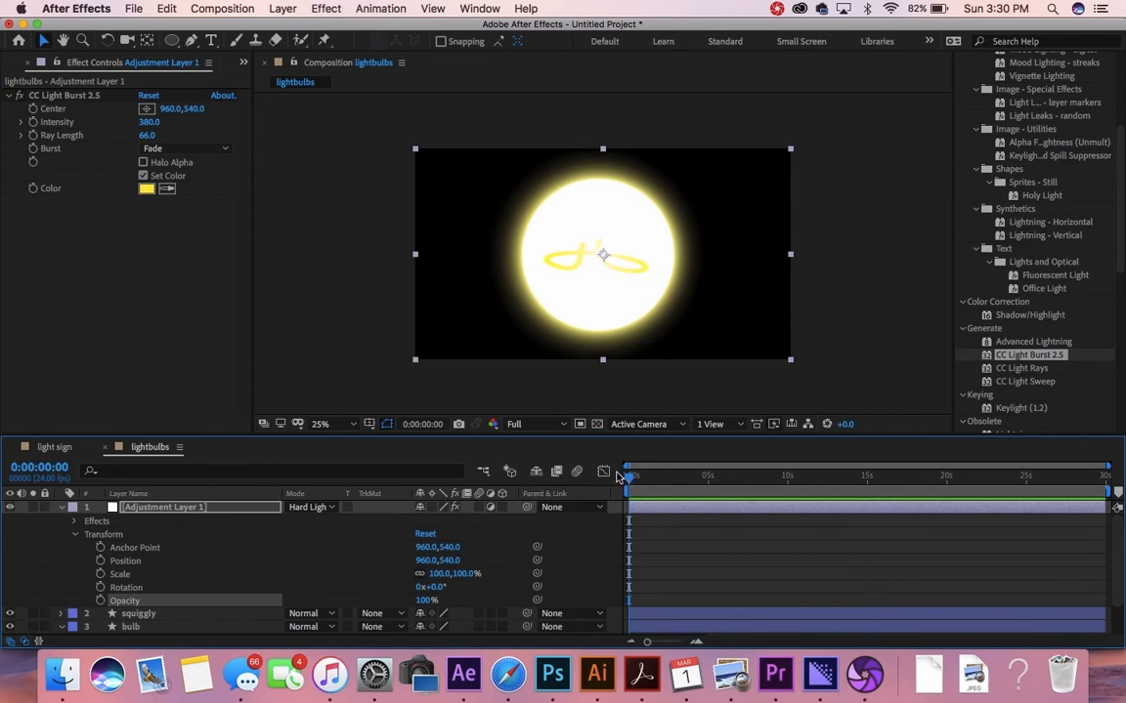
left_click(100, 602)
scroll(772, 547, "up", 5)
scroll(772, 548, "up", 5)
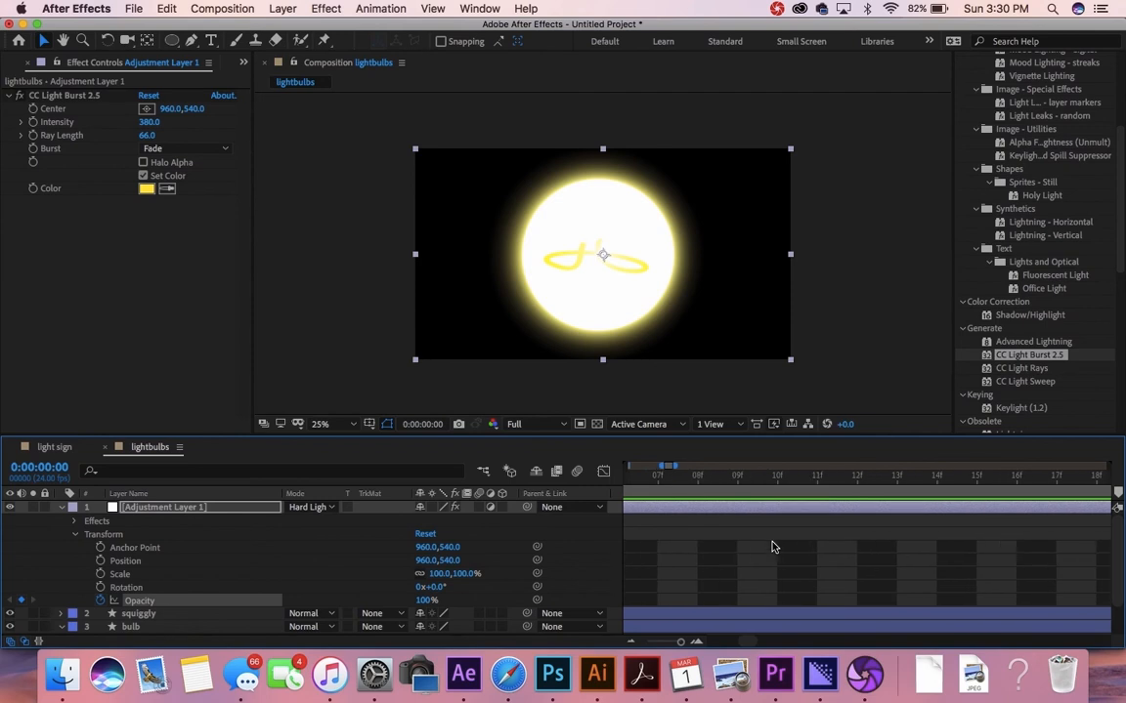
scroll(772, 548, "down", 5)
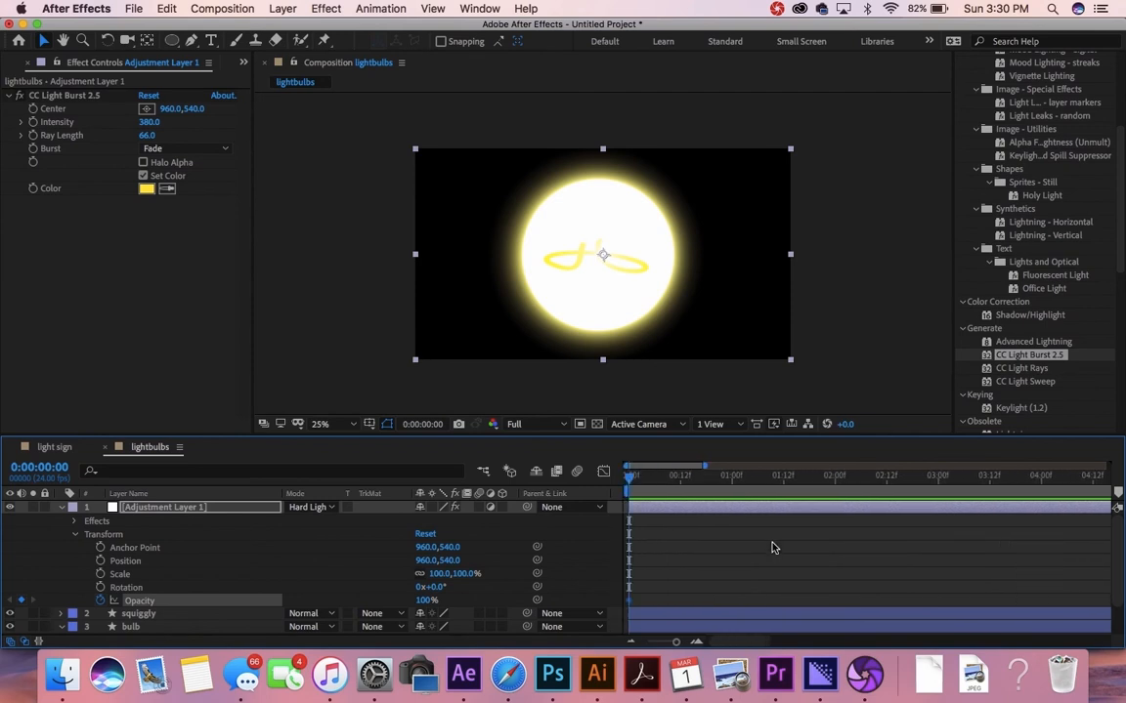
Step: Add a 0% Opacity keyframe at the one-second mark
left_click(733, 485)
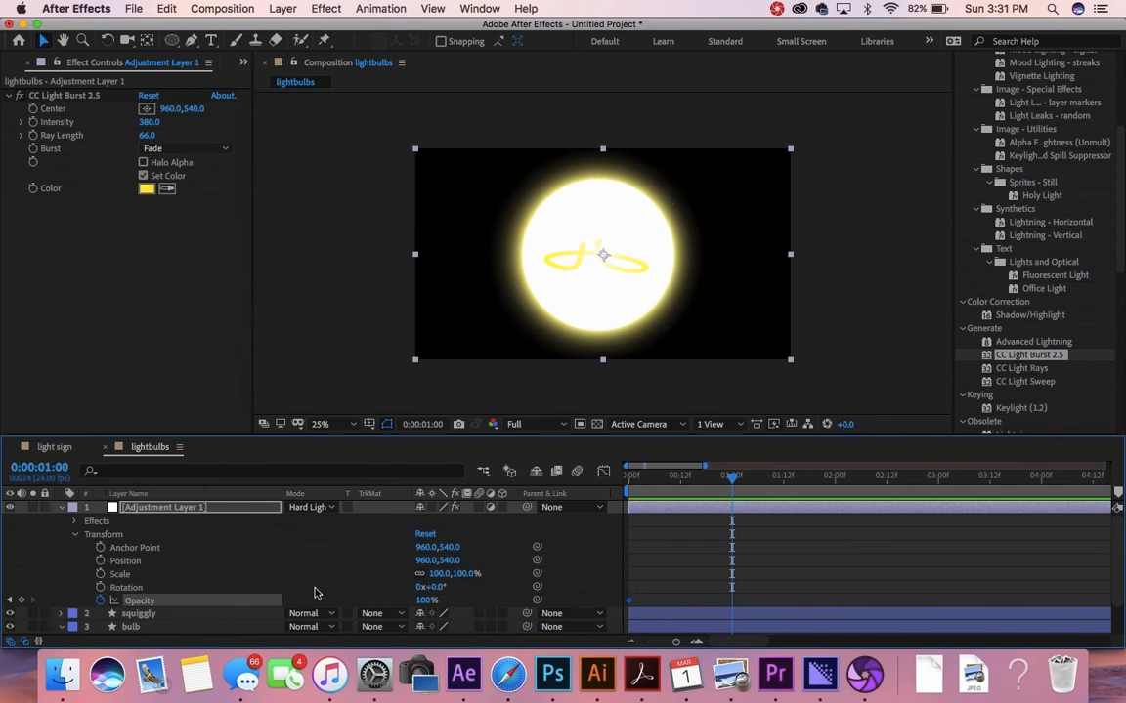
left_click(427, 602)
type("0")
key("Return")
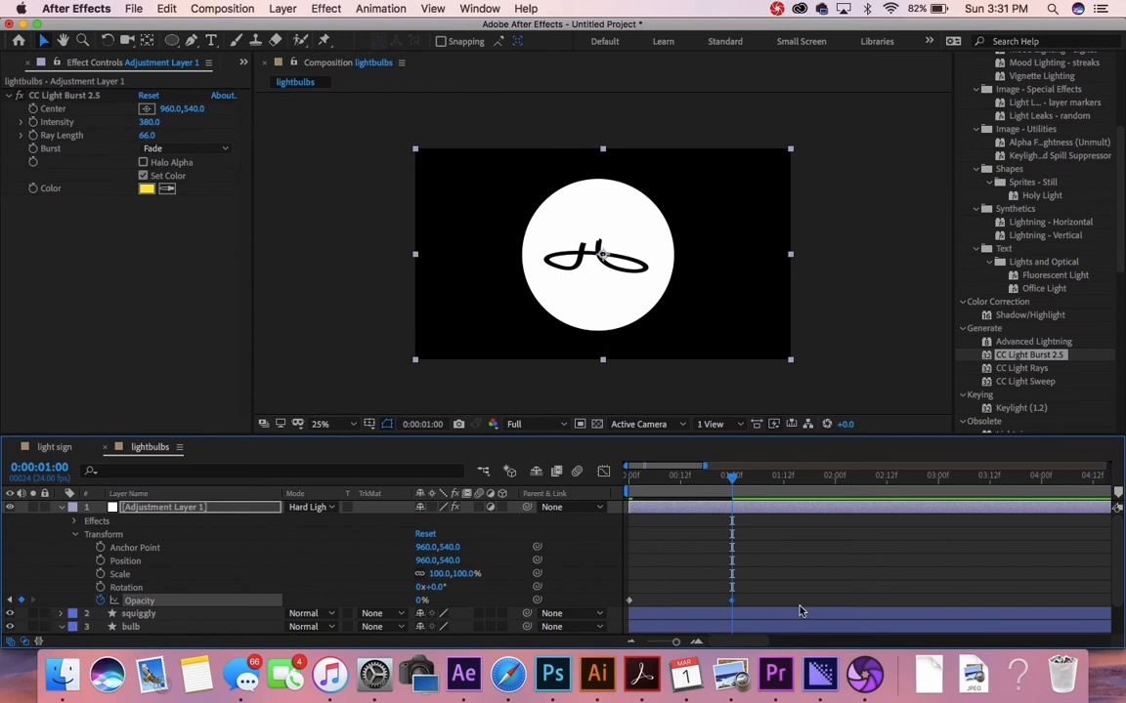
Step: Preview and scrub the glow fading out over the first second
left_click(732, 601)
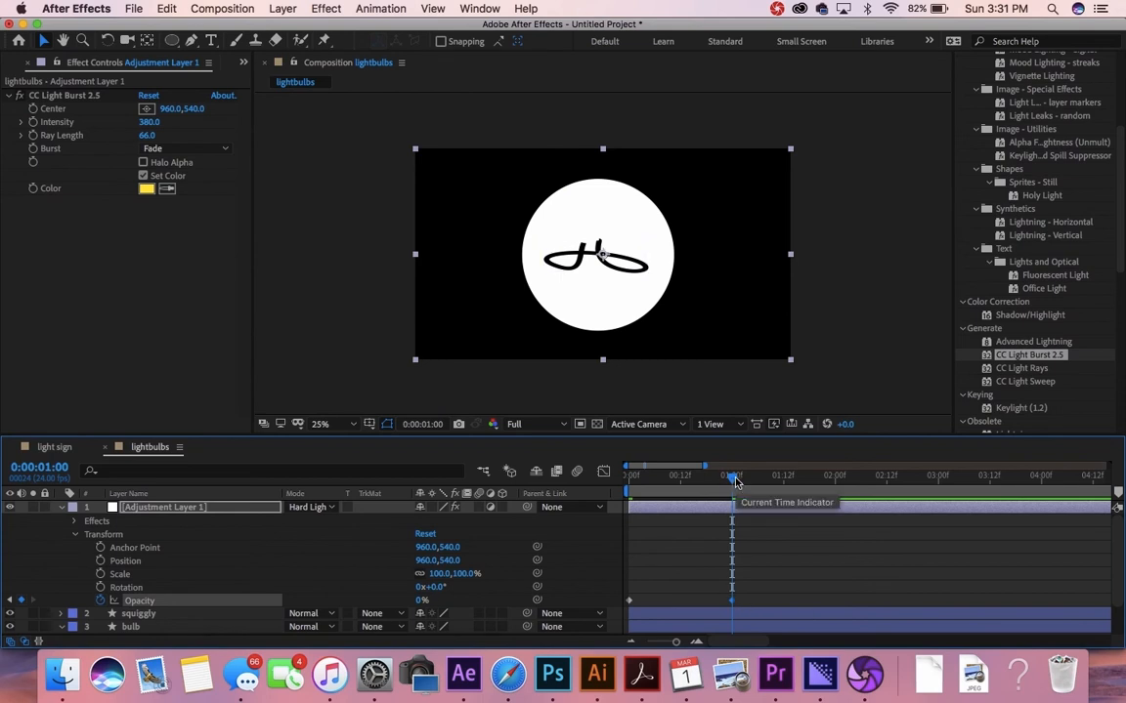
mouse_move(736, 482)
left_mouse_down()
mouse_move(625, 484)
mouse_move(734, 502)
left_mouse_up()
key("space")
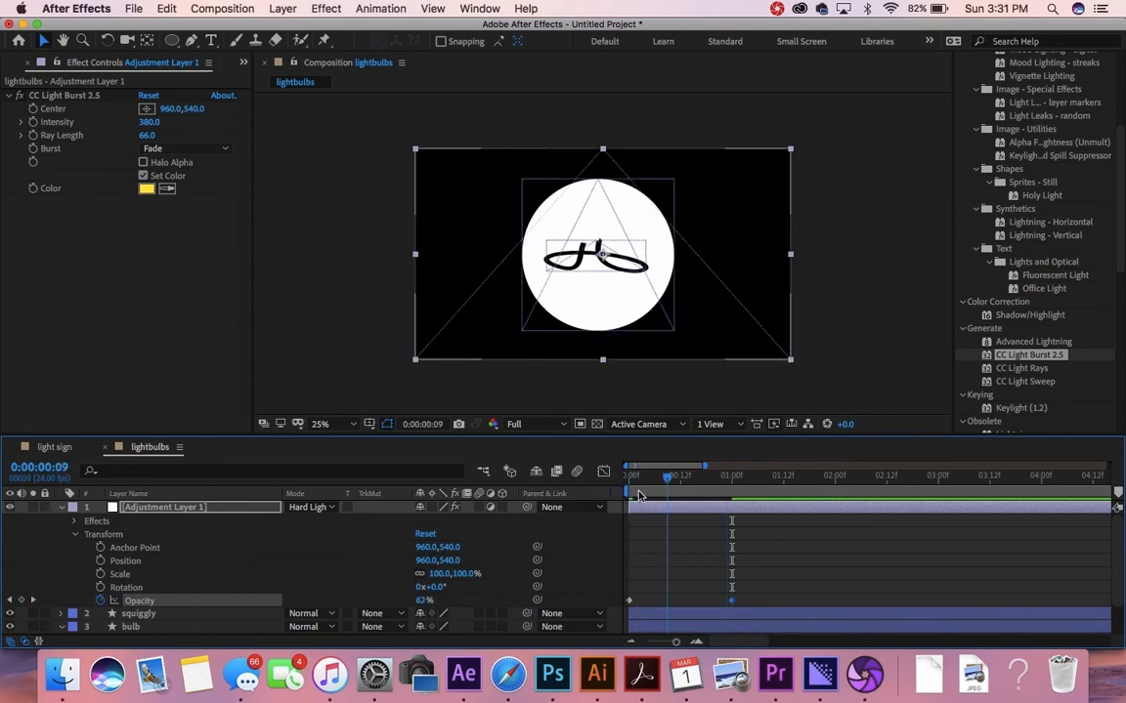
left_click_drag(731, 502, 681, 491)
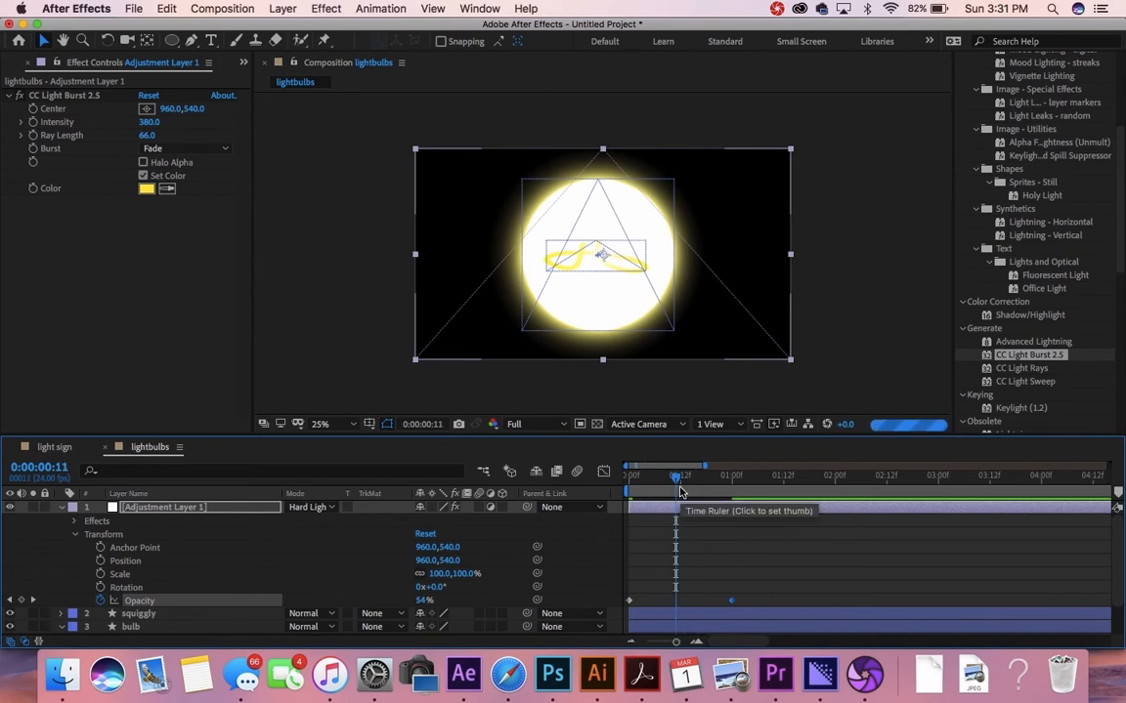
left_click(682, 490)
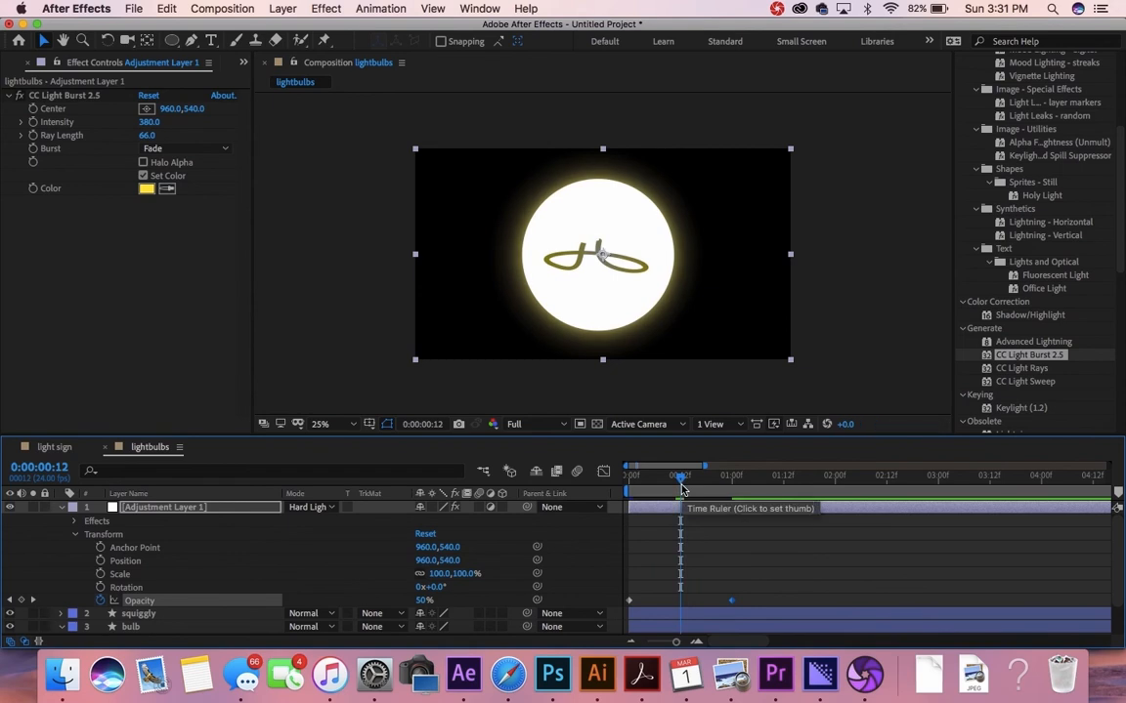
key("Home")
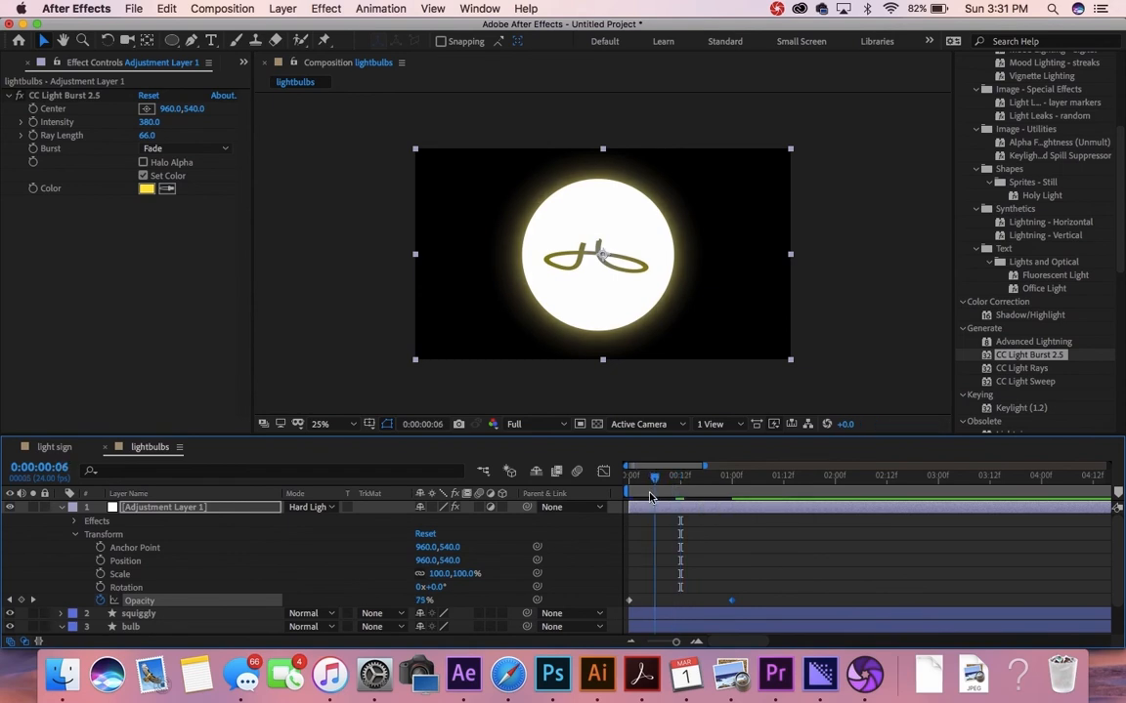
left_click_drag(629, 476, 834, 499)
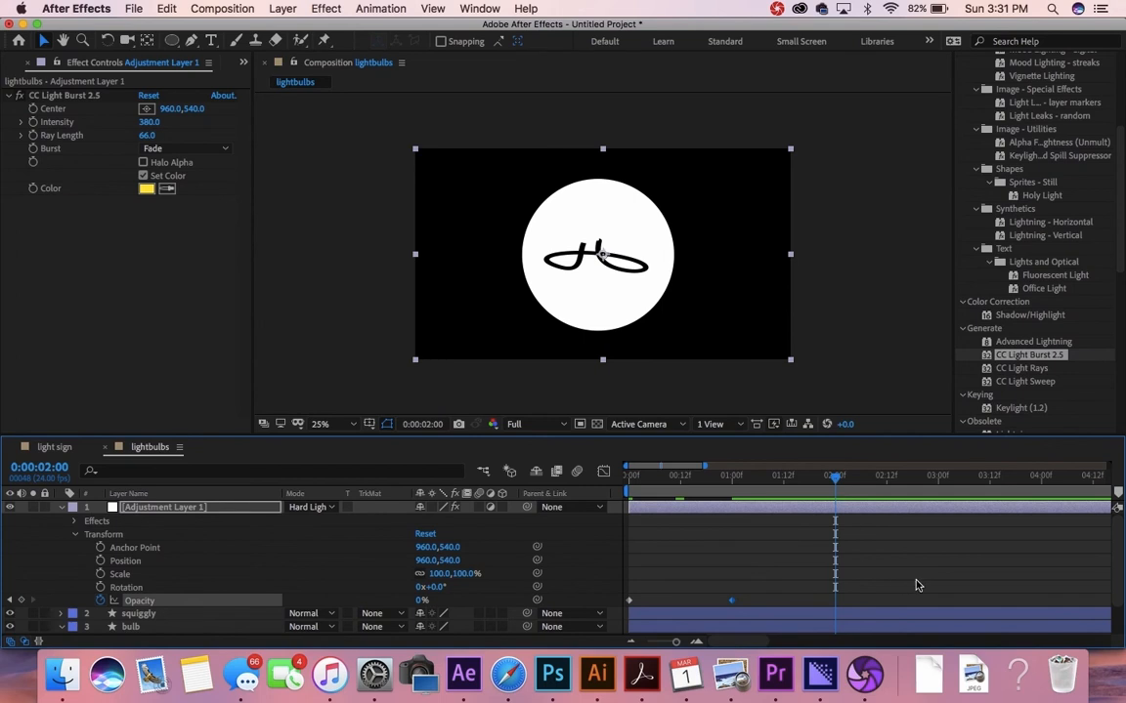
scroll(916, 586, "right", 3)
scroll(917, 585, "down", 3)
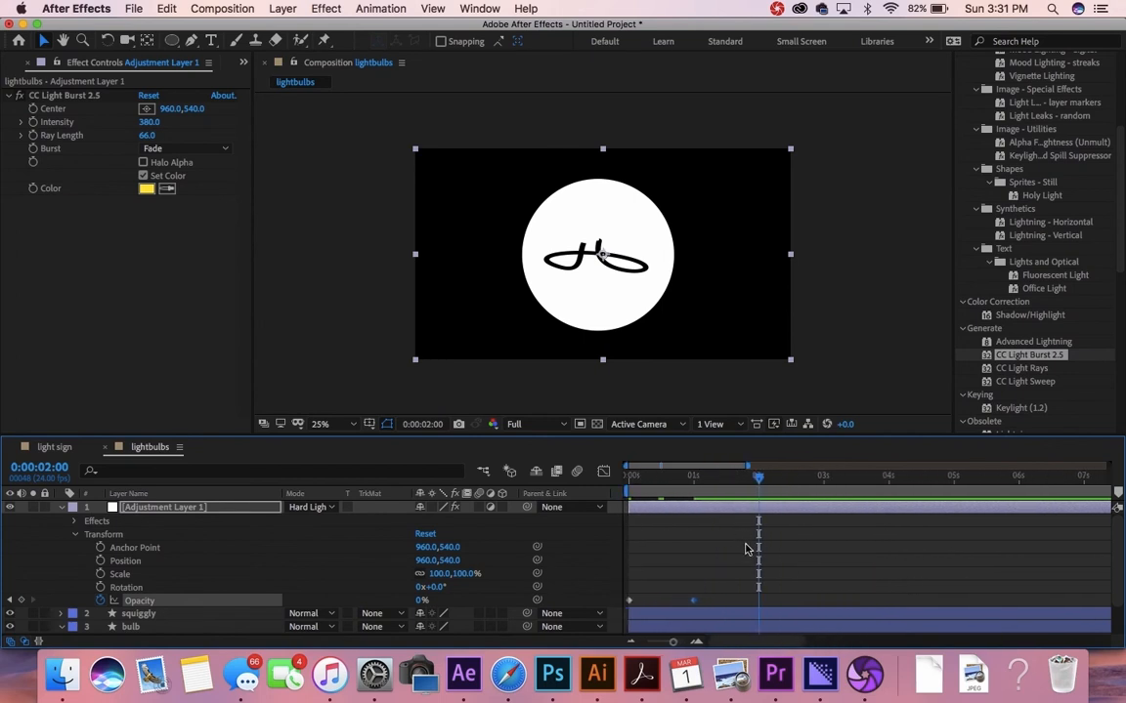
scroll(748, 548, "up", 3)
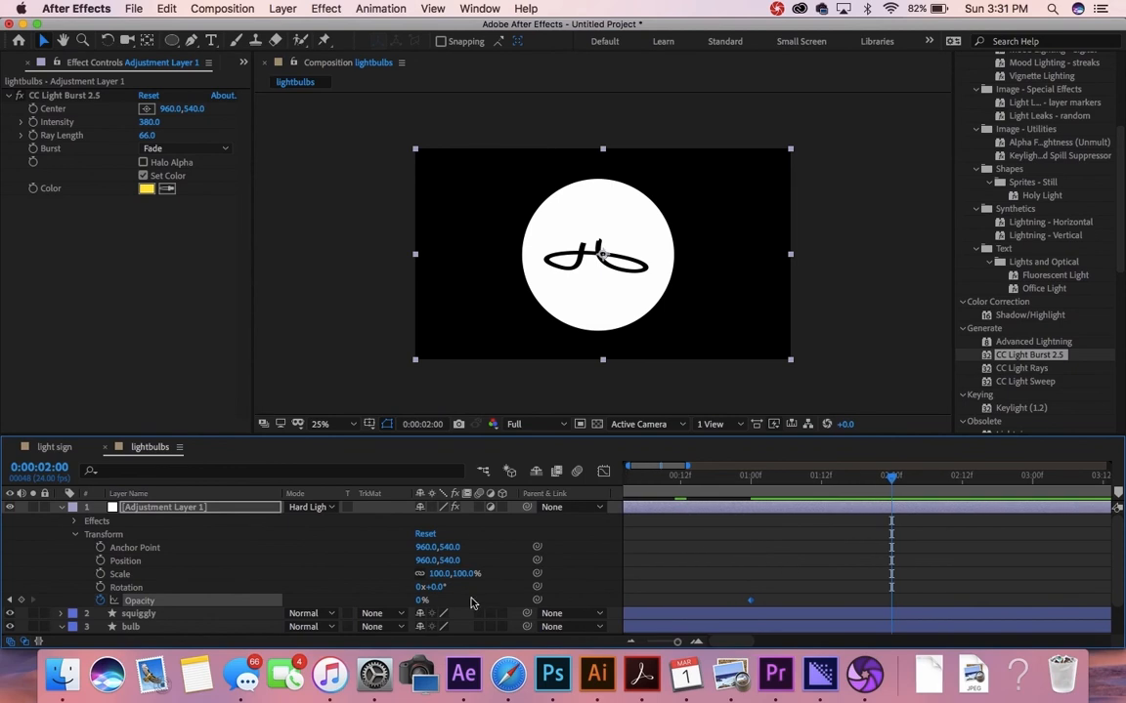
Step: Add Opacity keyframes of 100% at 2 seconds and 0% at 3 seconds
left_click(421, 601)
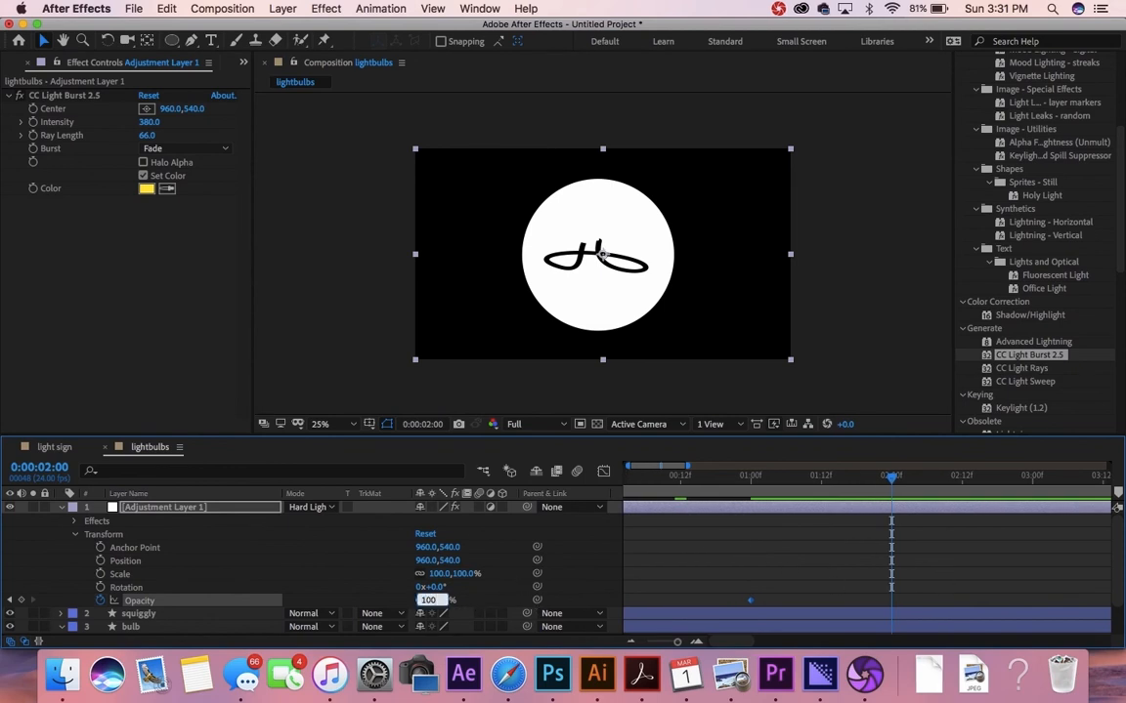
type("100")
key("Return")
left_click(1034, 480)
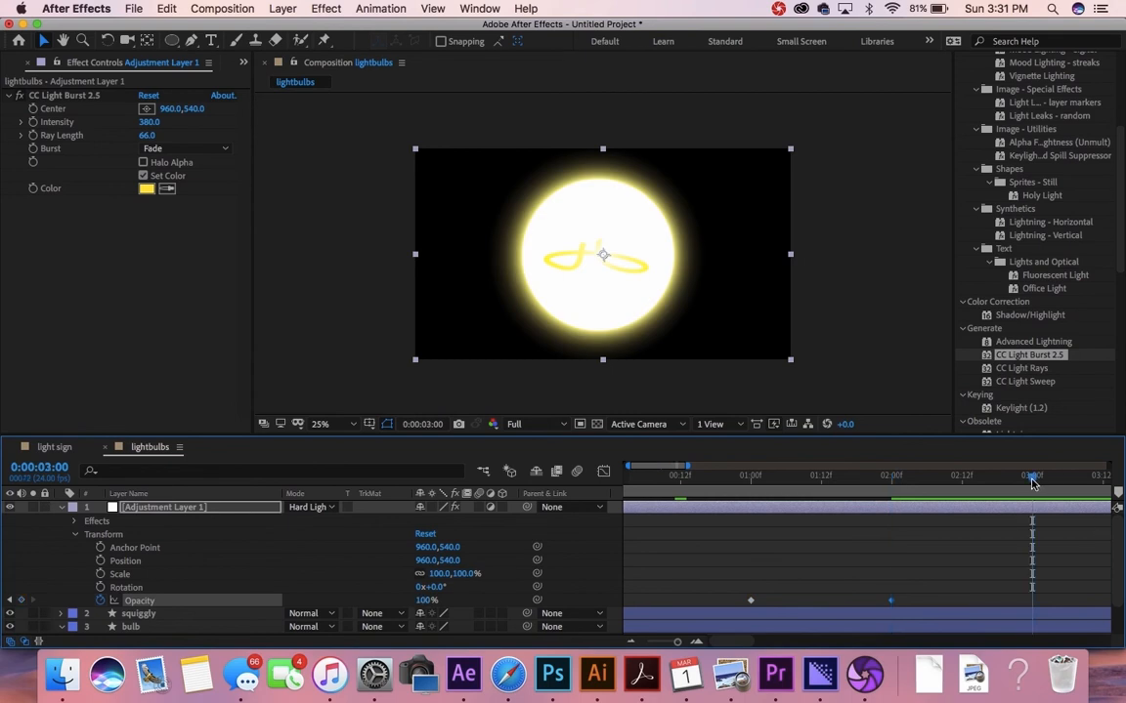
left_click(423, 601)
type("0")
key("Return")
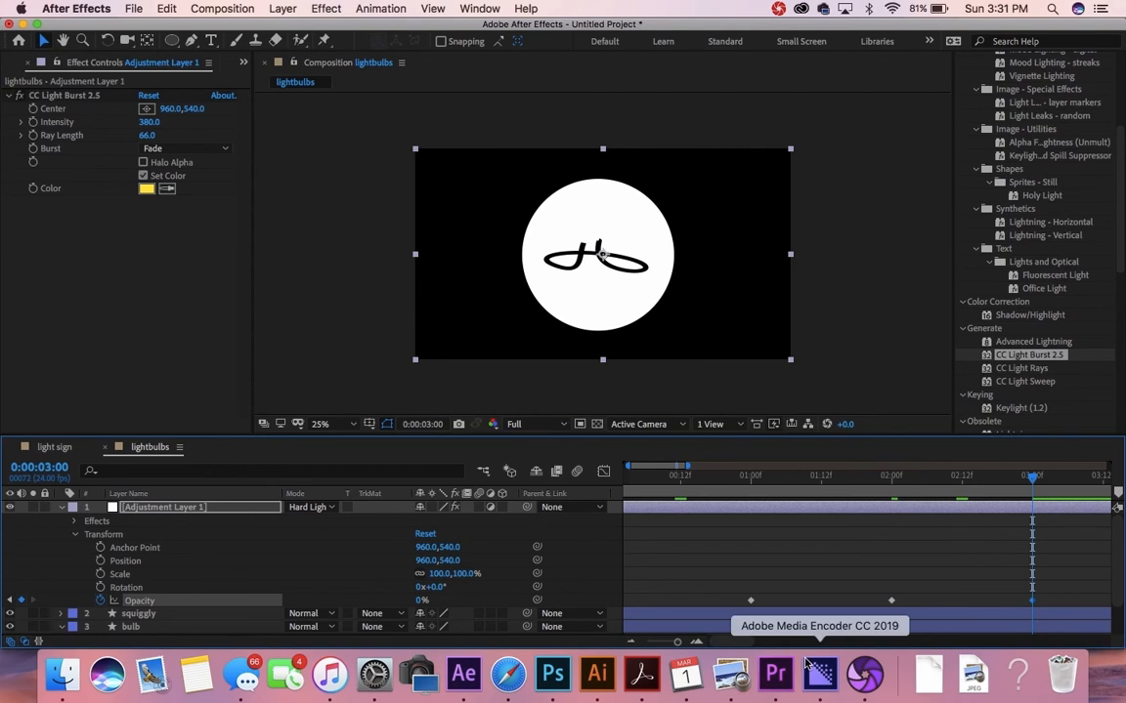
Step: Add 100% at 4 seconds and 0% at 5 seconds, then return to the start
scroll(865, 581, "right", 3)
left_click(860, 477)
left_click(422, 600)
type("100")
key("Return")
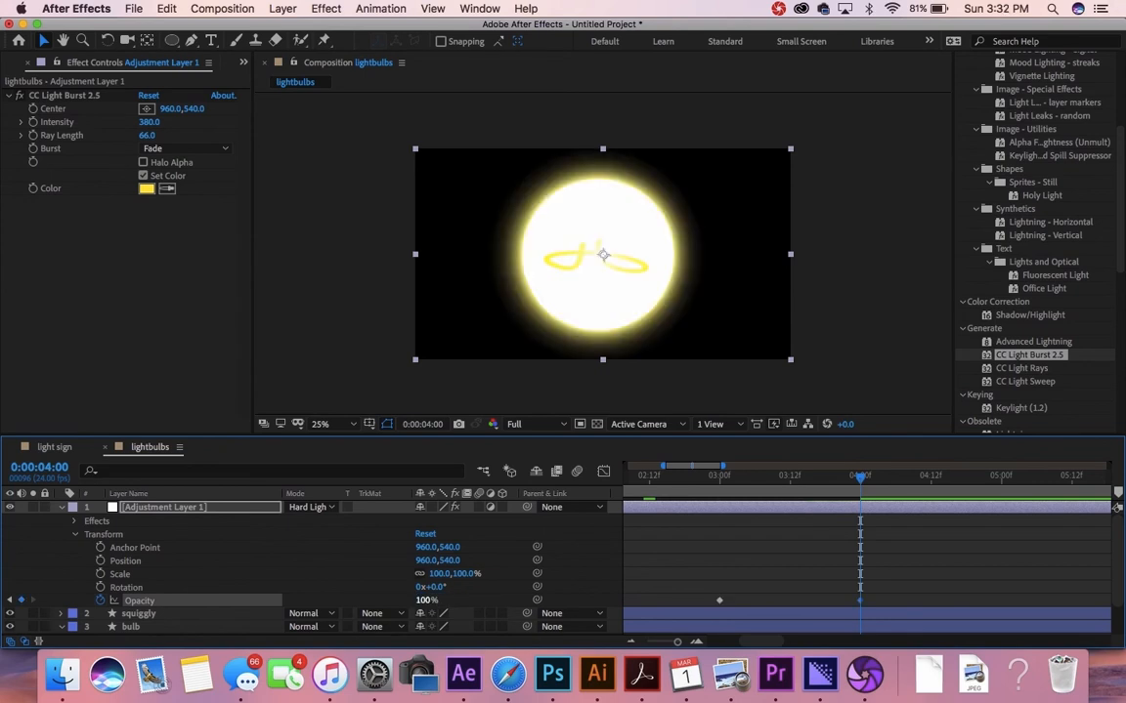
left_click(1002, 479)
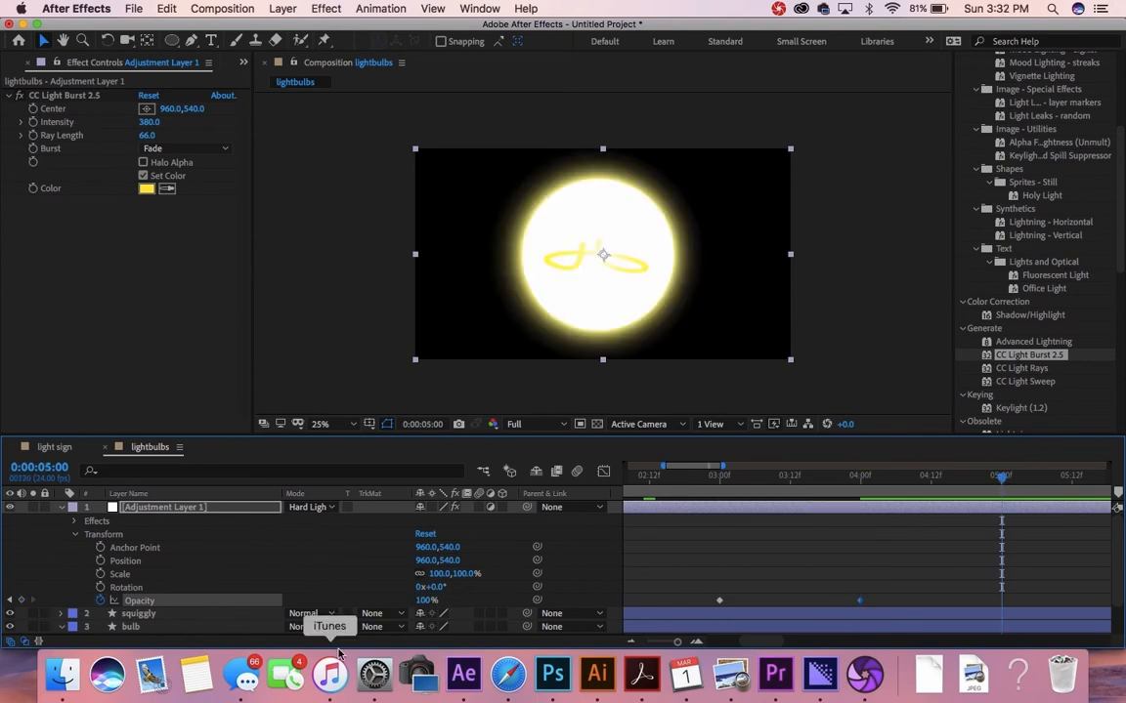
left_click(426, 600)
type("0")
key("Return")
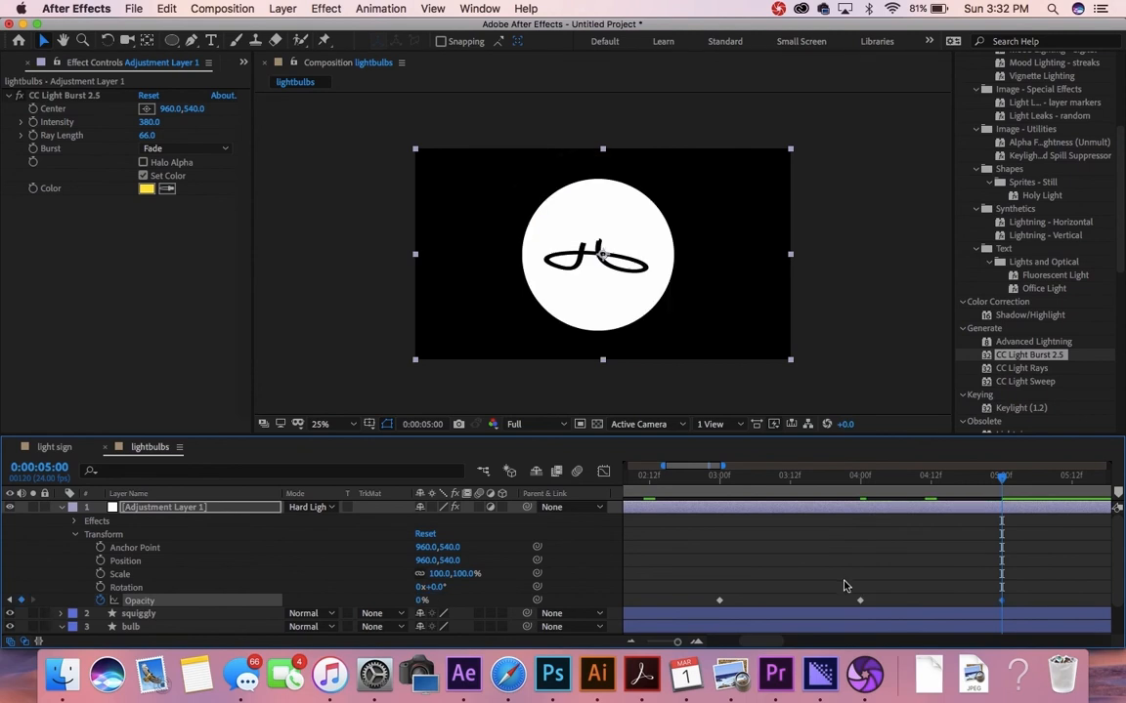
key("minus")
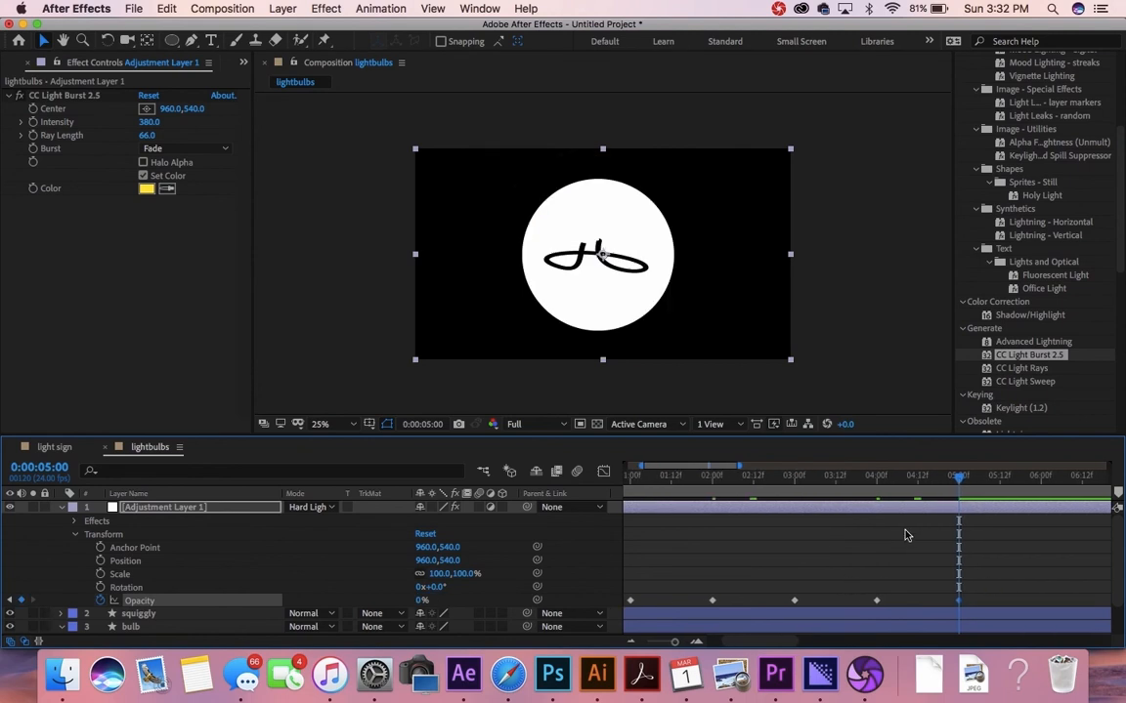
scroll(875, 523, "left", 2)
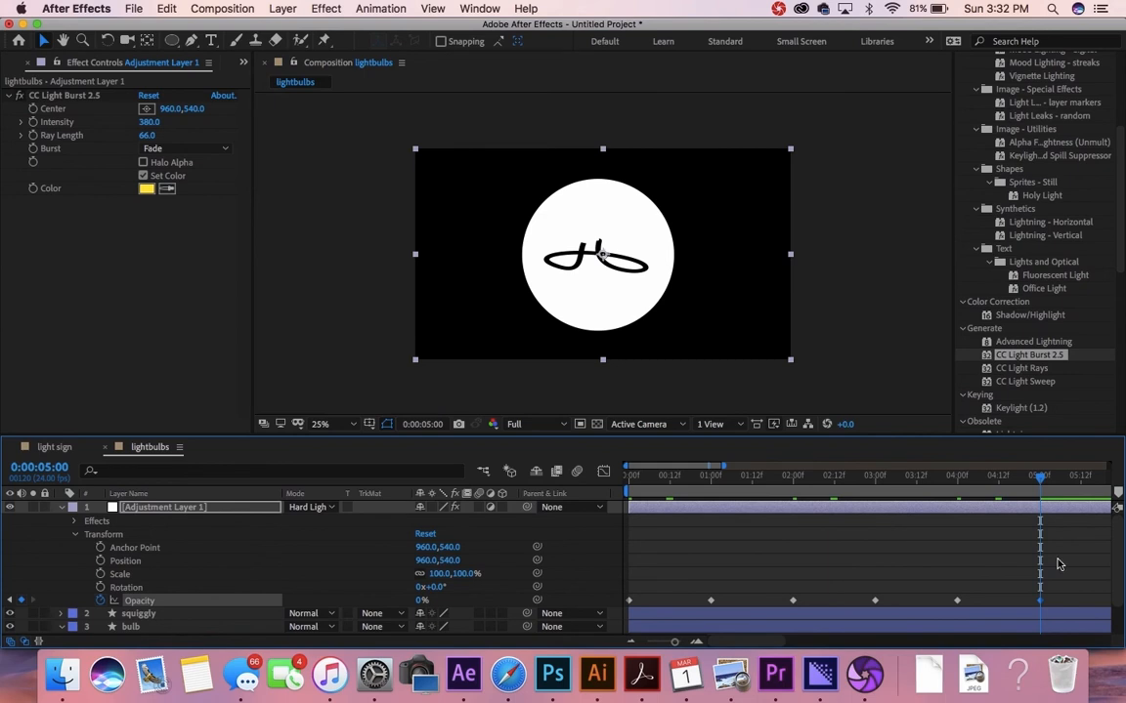
left_click(632, 477)
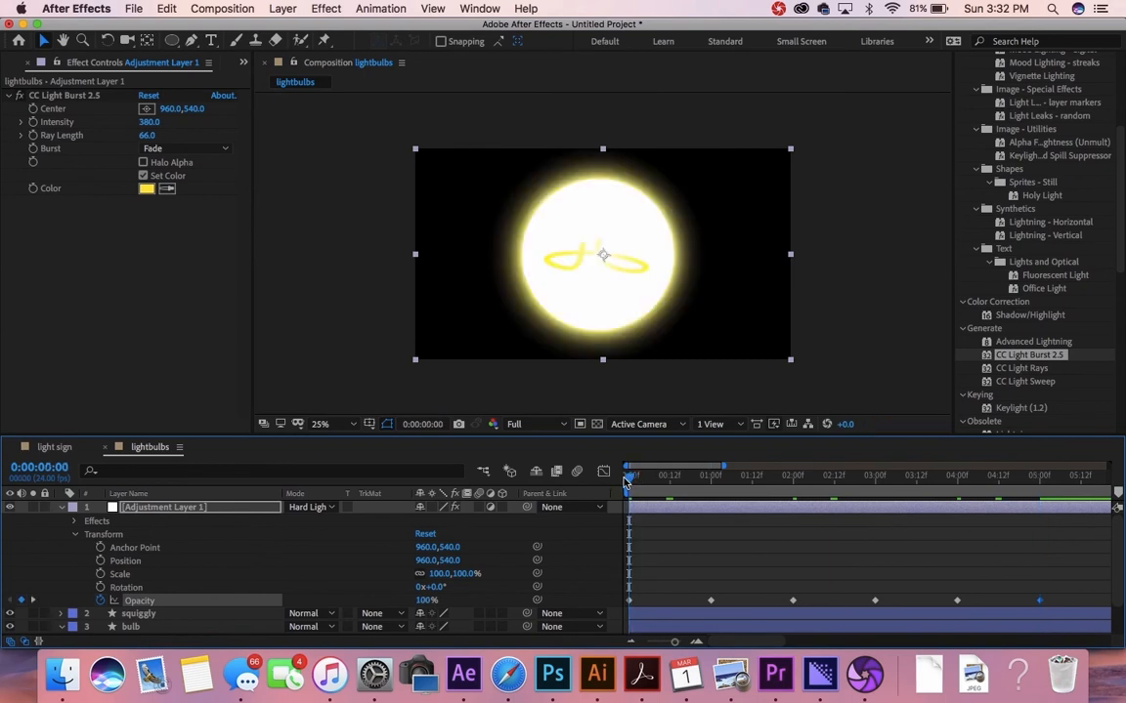
Step: Select the flicker Opacity keyframes and paste them at 6 seconds
left_click_drag(1062, 605, 624, 601)
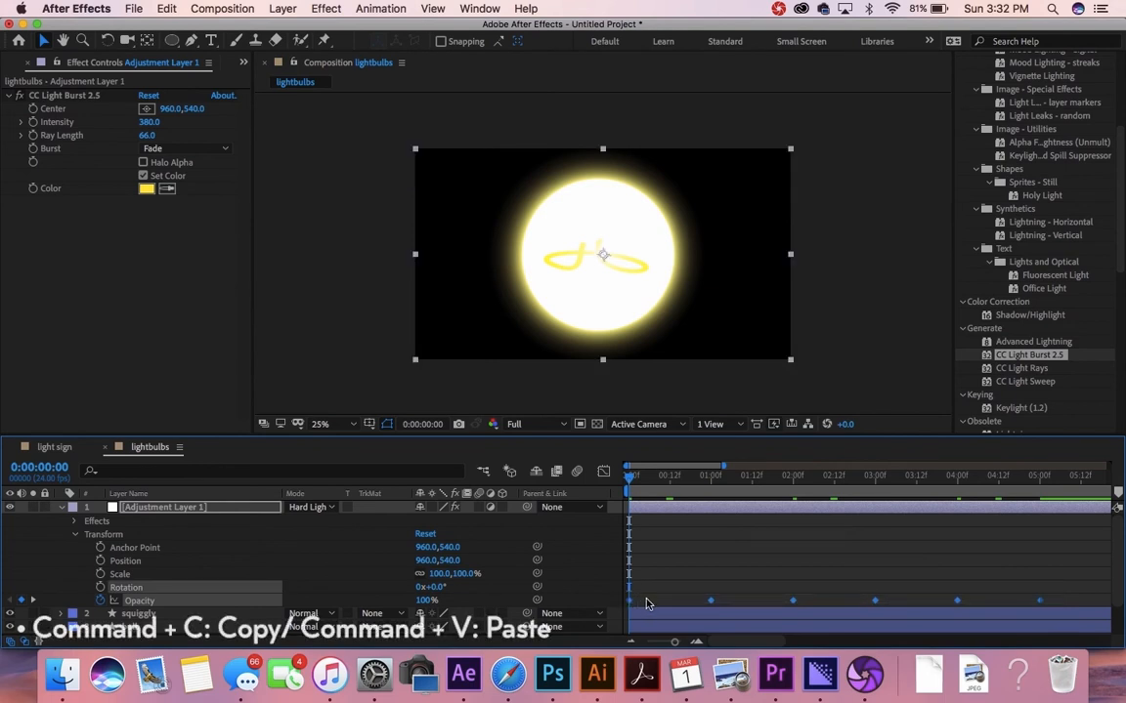
scroll(820, 576, "right", 5)
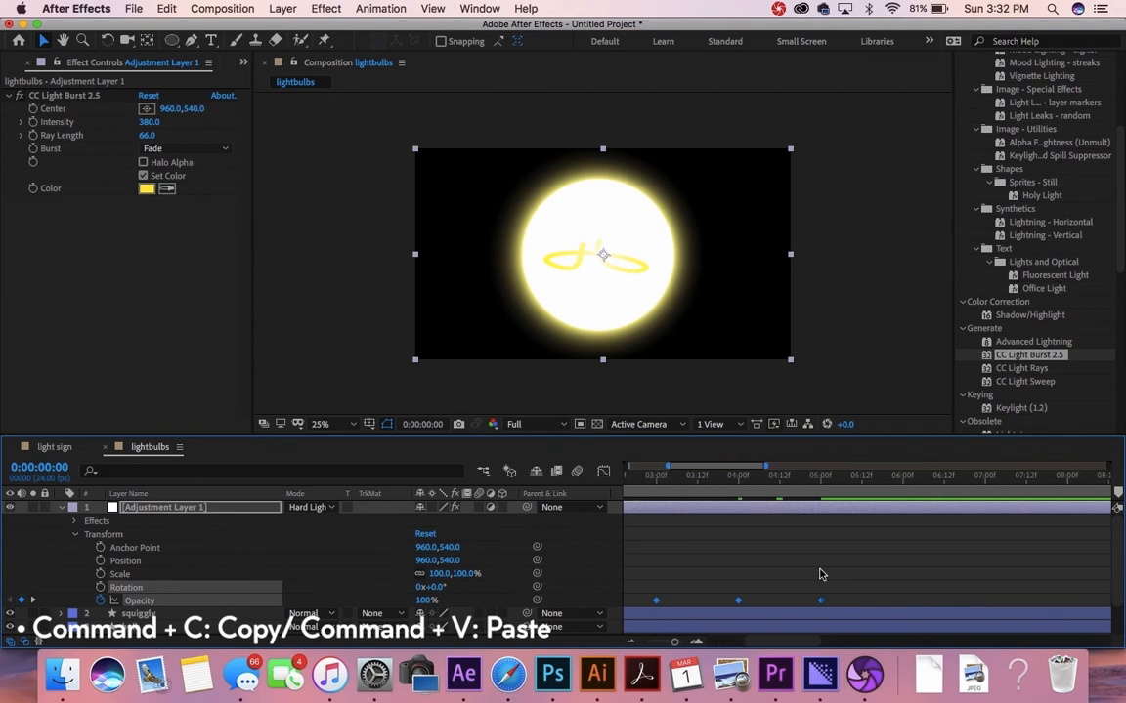
left_click(903, 477)
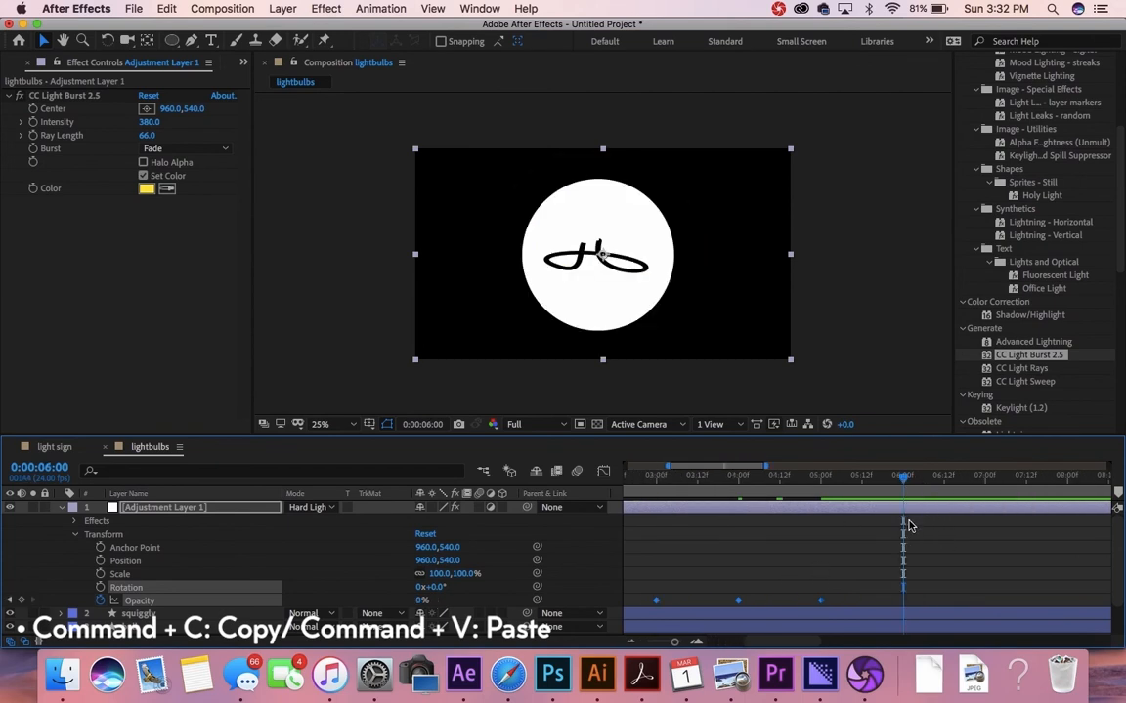
key("super+v")
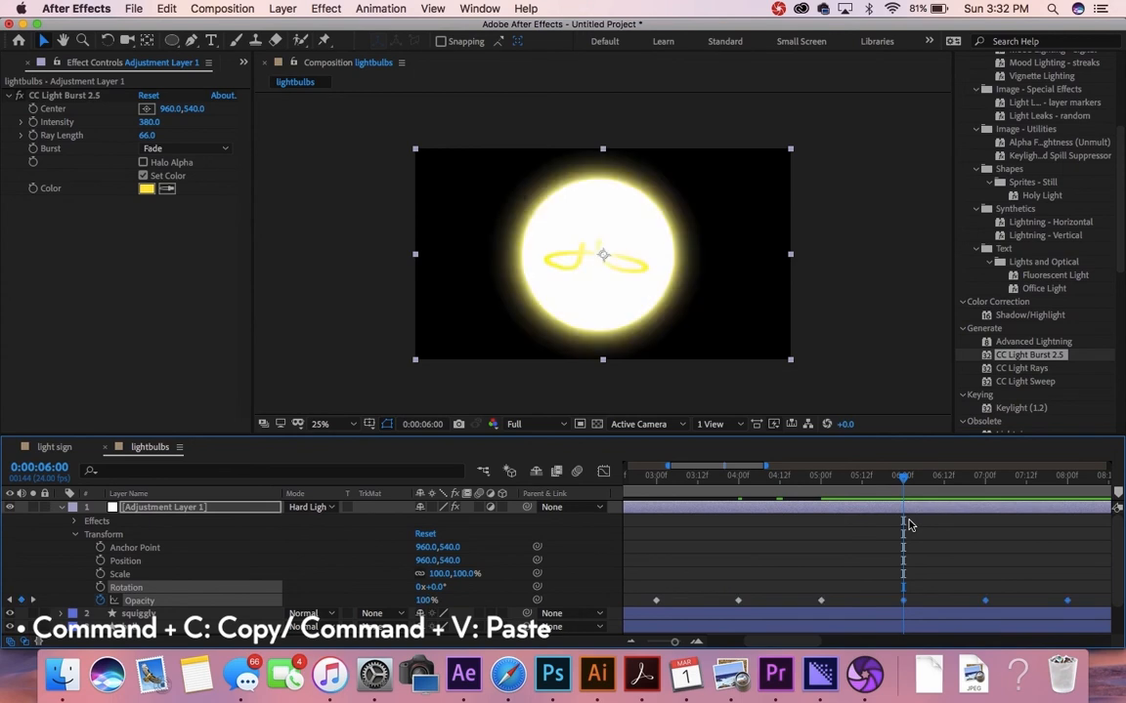
Step: Paste the flicker keyframes again at 12 seconds
scroll(914, 536, "right", 5)
scroll(944, 560, "right", 3)
key("minus")
scroll(909, 580, "up", 5)
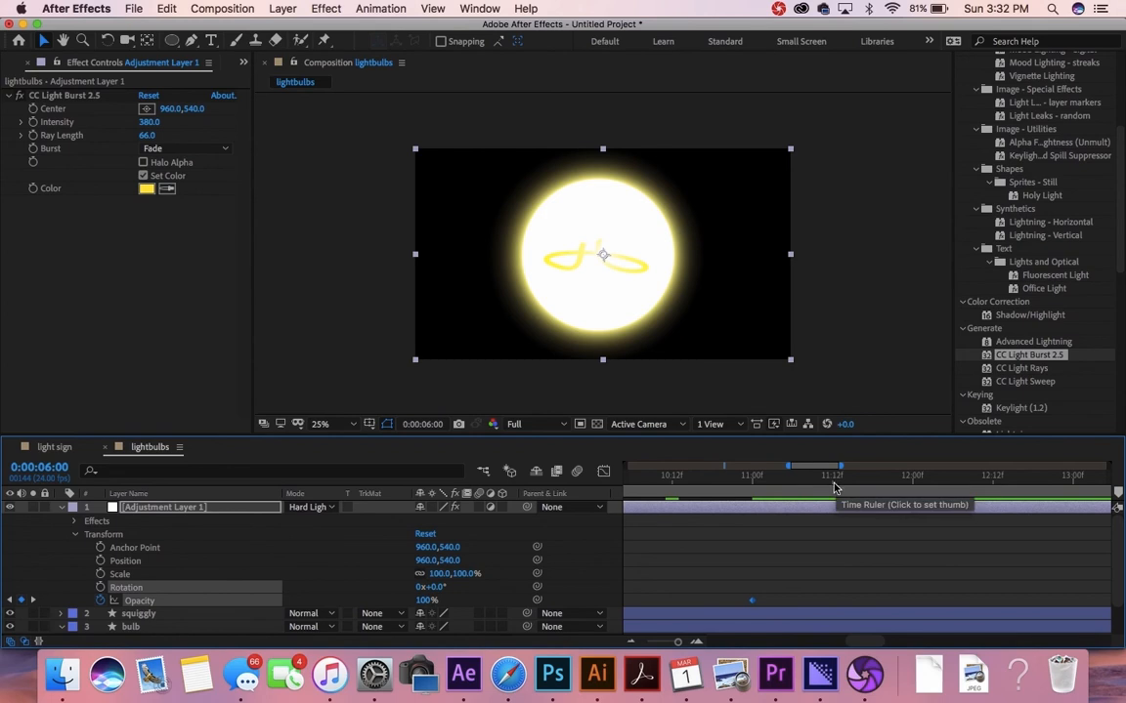
left_click(914, 485)
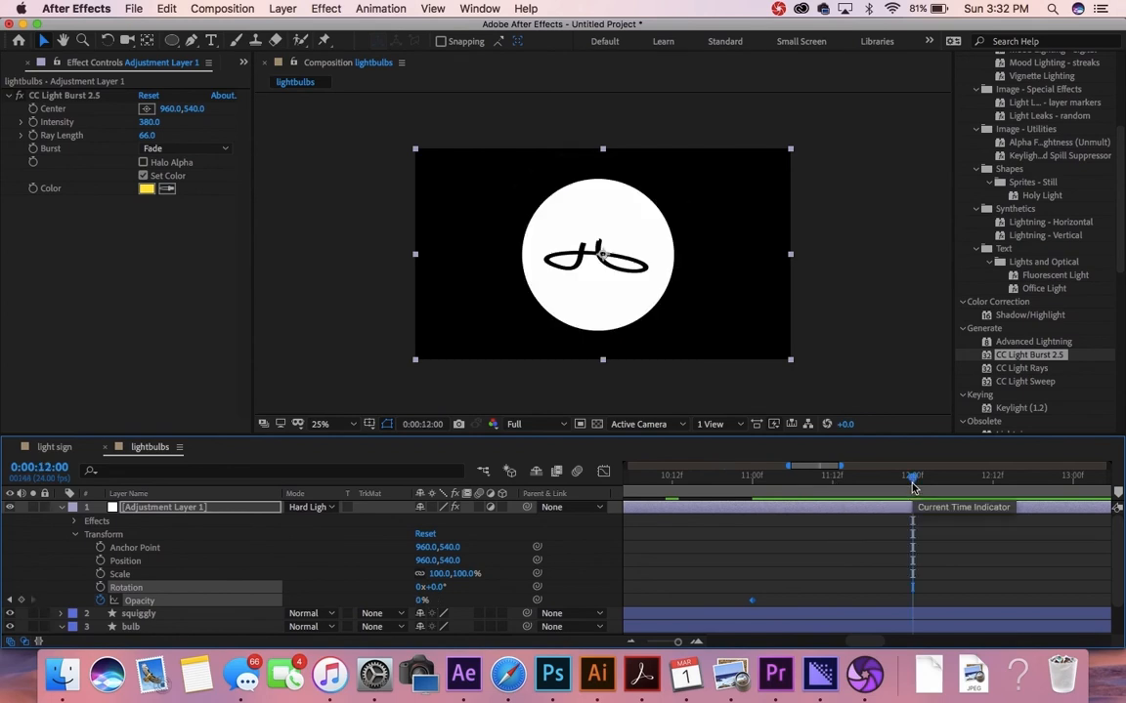
left_click(859, 572)
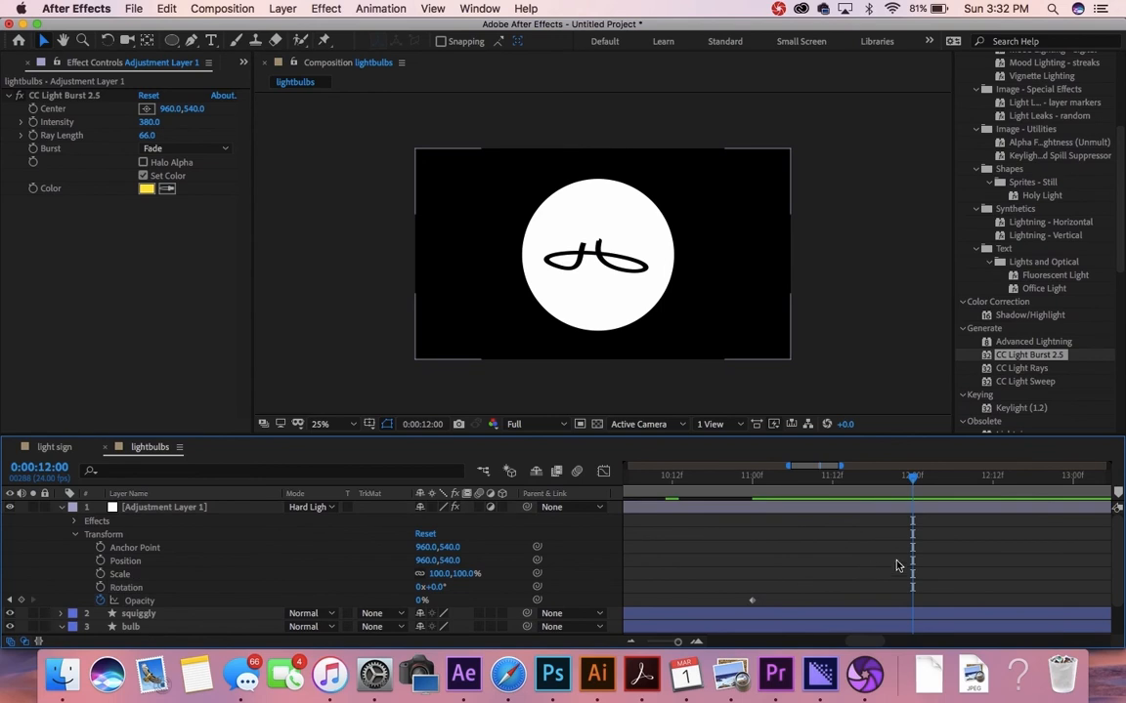
left_click(870, 512)
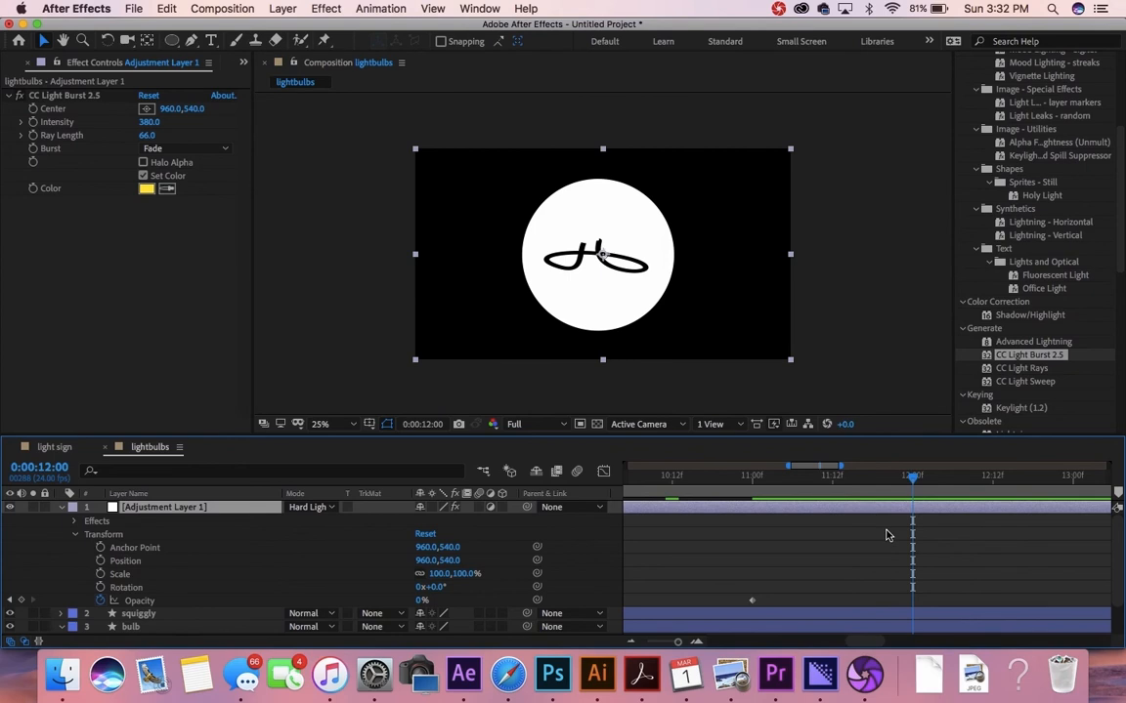
key("super+v")
Step: Paste the flicker keyframes again at 18 seconds
scroll(889, 539, "right", 8)
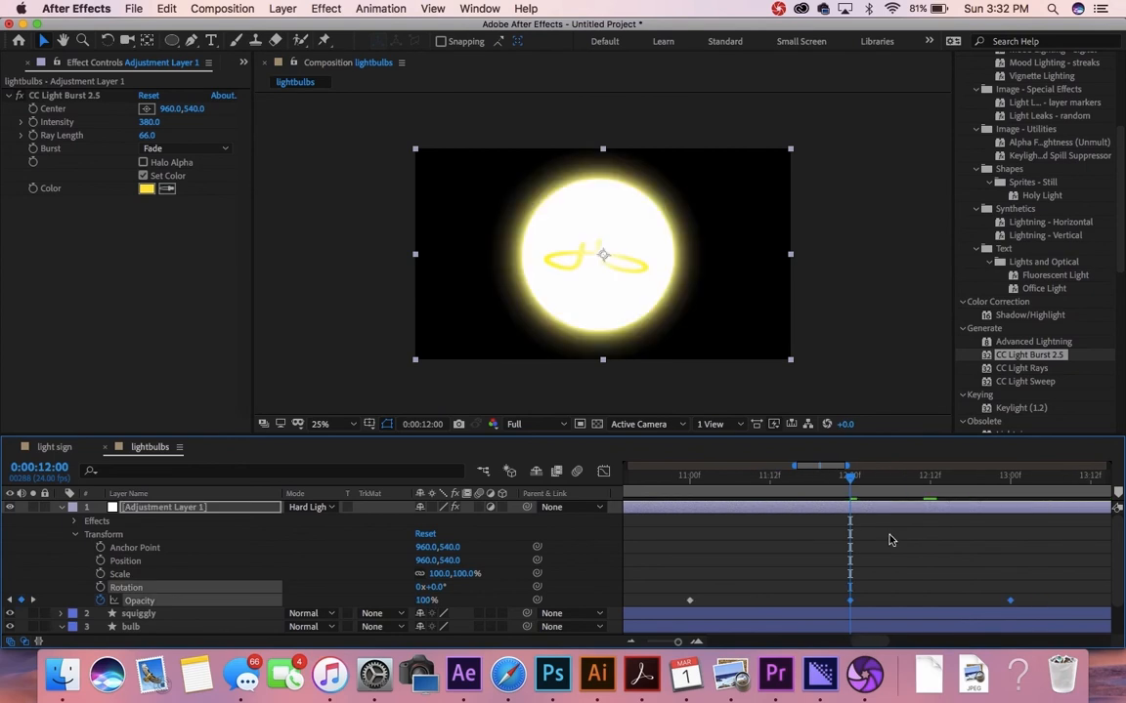
key("minus")
key("minus")
key("minus")
scroll(890, 548, "right", 5)
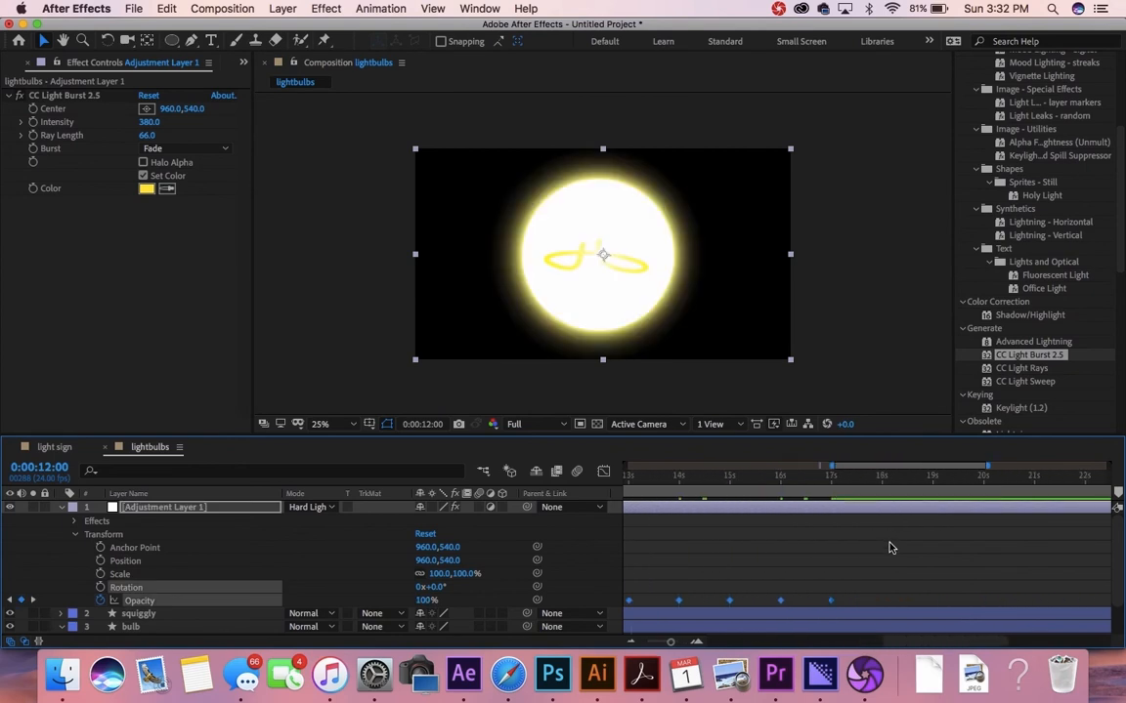
scroll(835, 528, "up", 5)
left_click(907, 479)
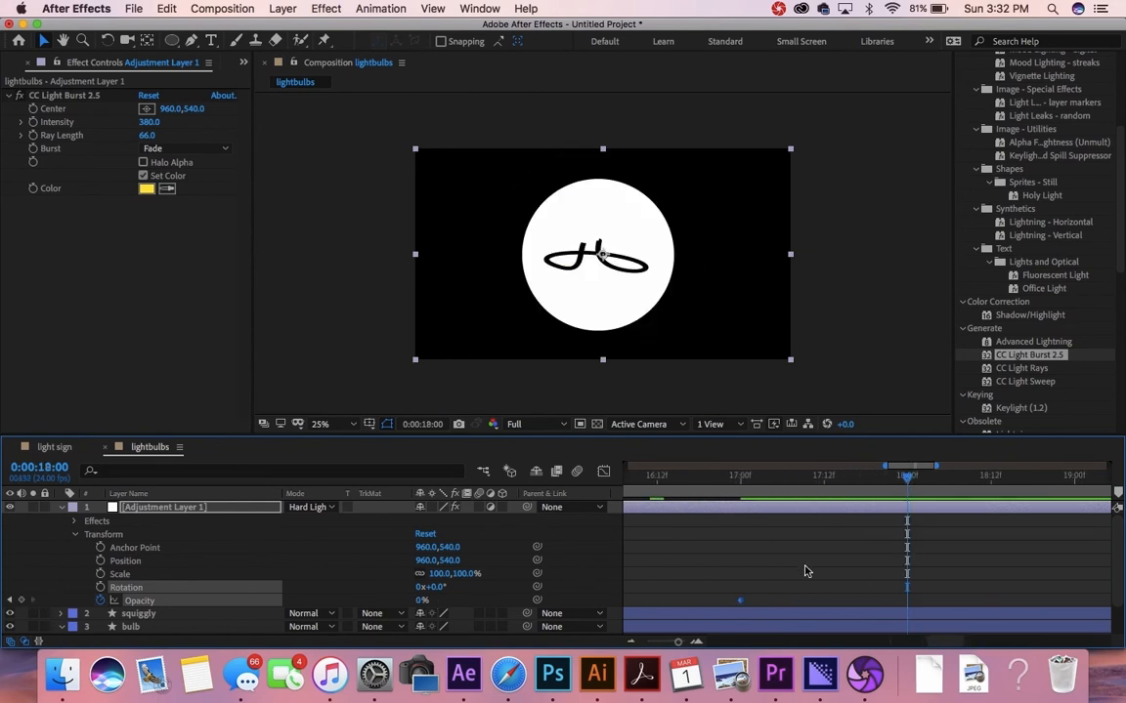
left_click(806, 572)
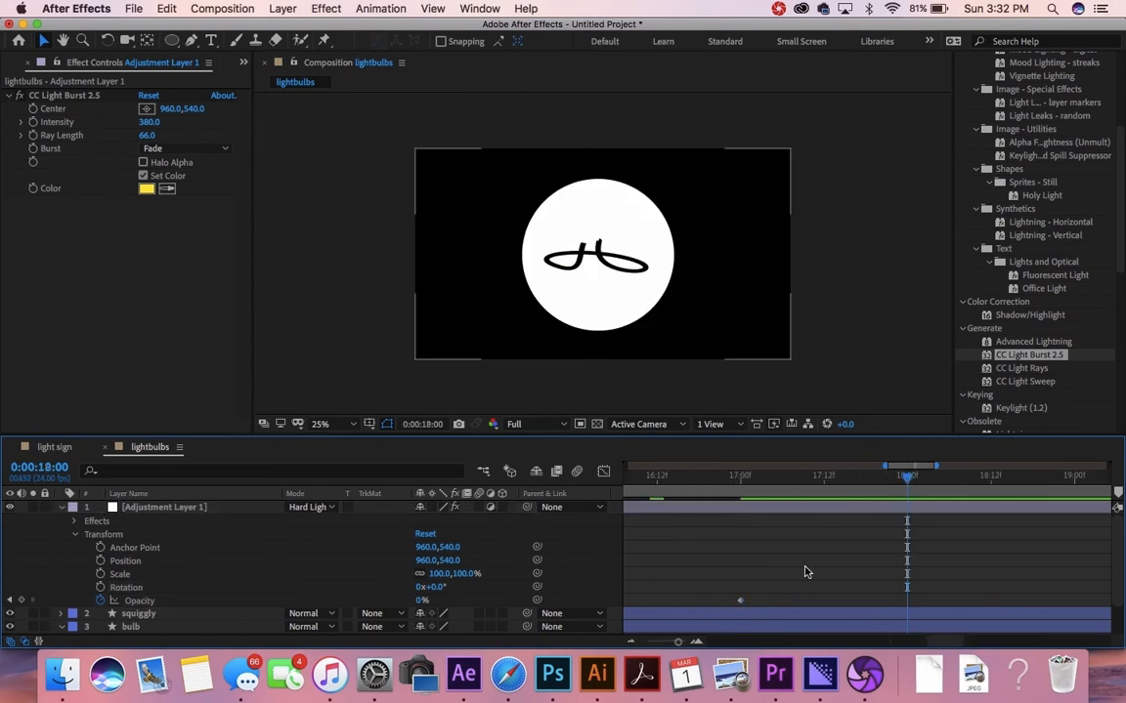
left_click(886, 509)
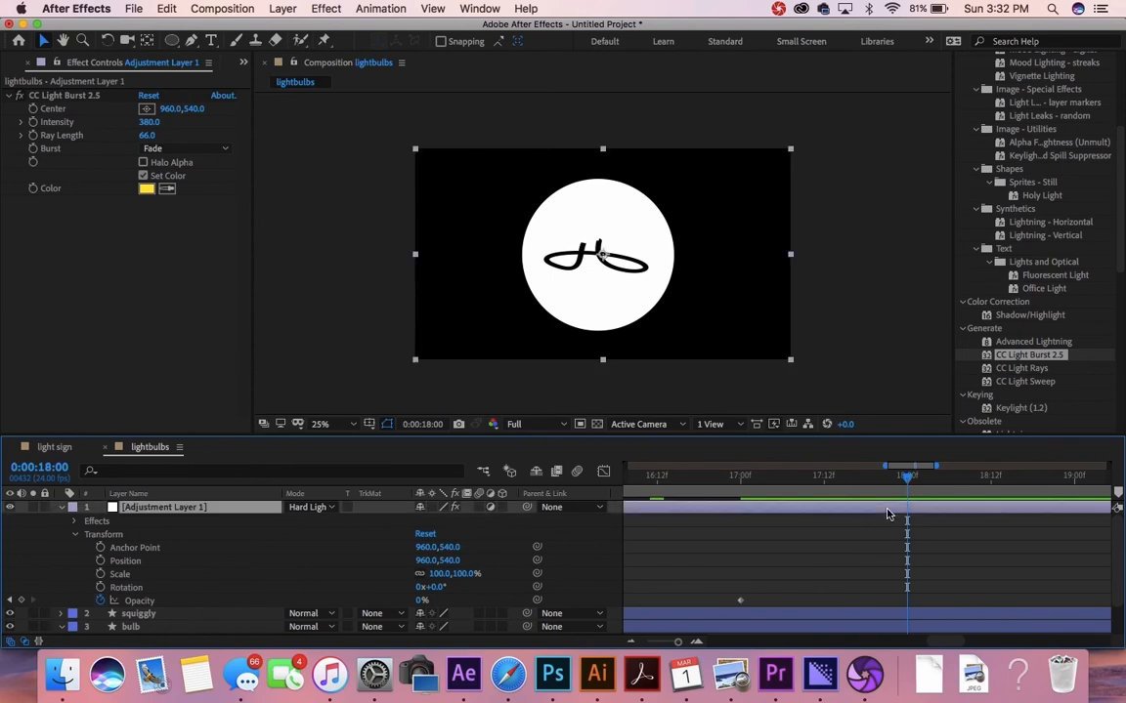
key("super+v")
Step: Paste the flicker keyframes at 24 seconds, undoing a misplaced paste at 23:12
scroll(920, 553, "right", 5)
key("minus")
key("minus")
scroll(917, 571, "right", 5)
scroll(917, 571, "up", 1)
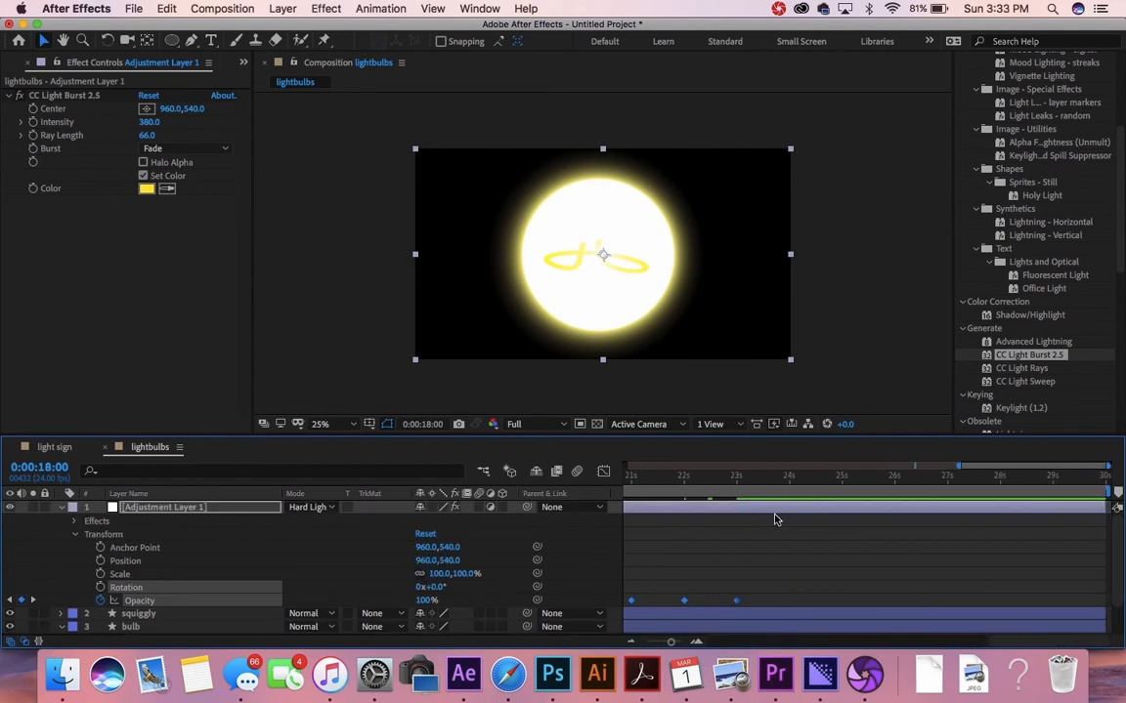
key("equal")
key("equal")
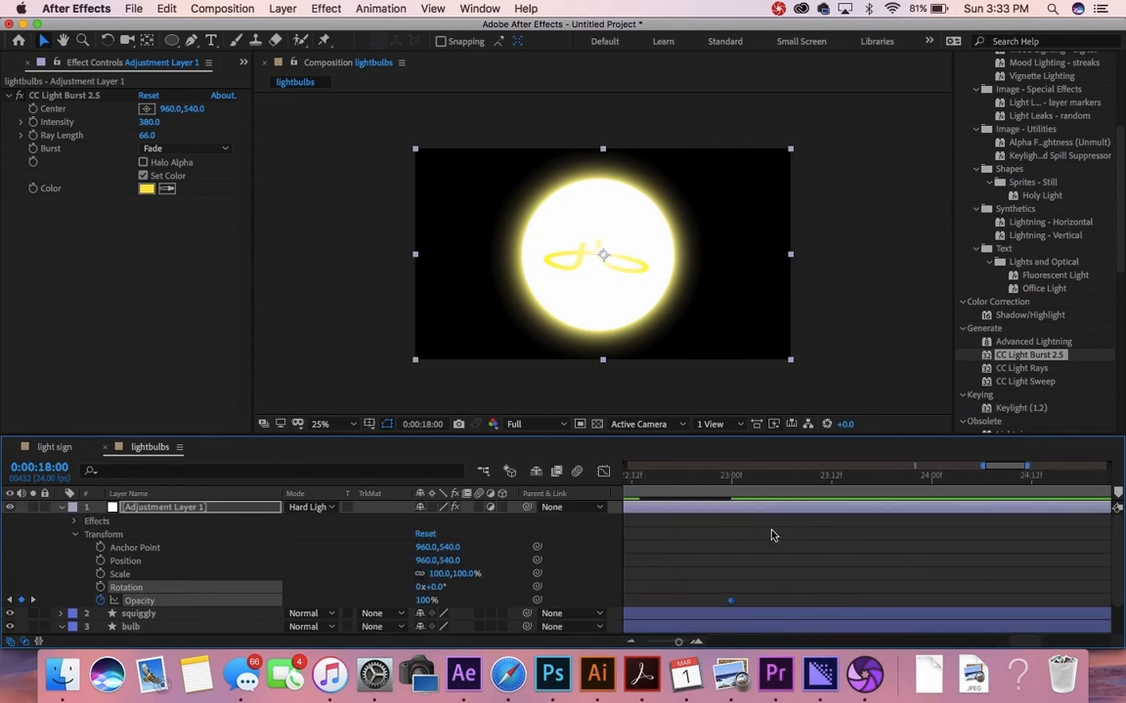
left_click(829, 482)
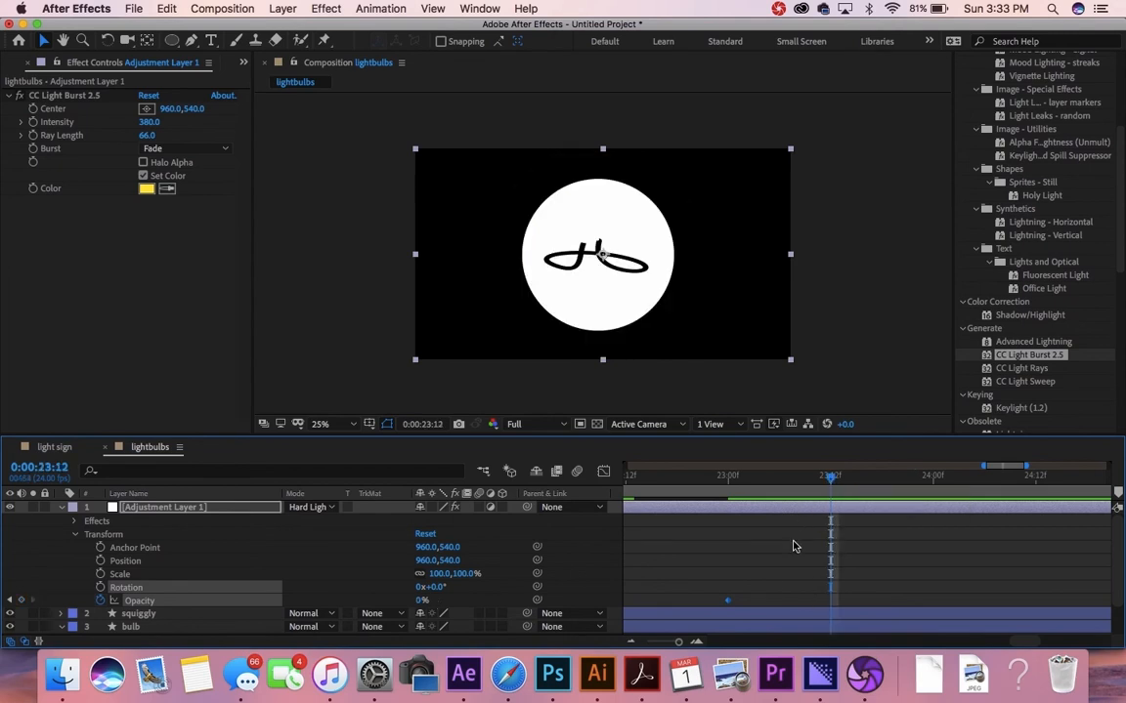
left_click(797, 512)
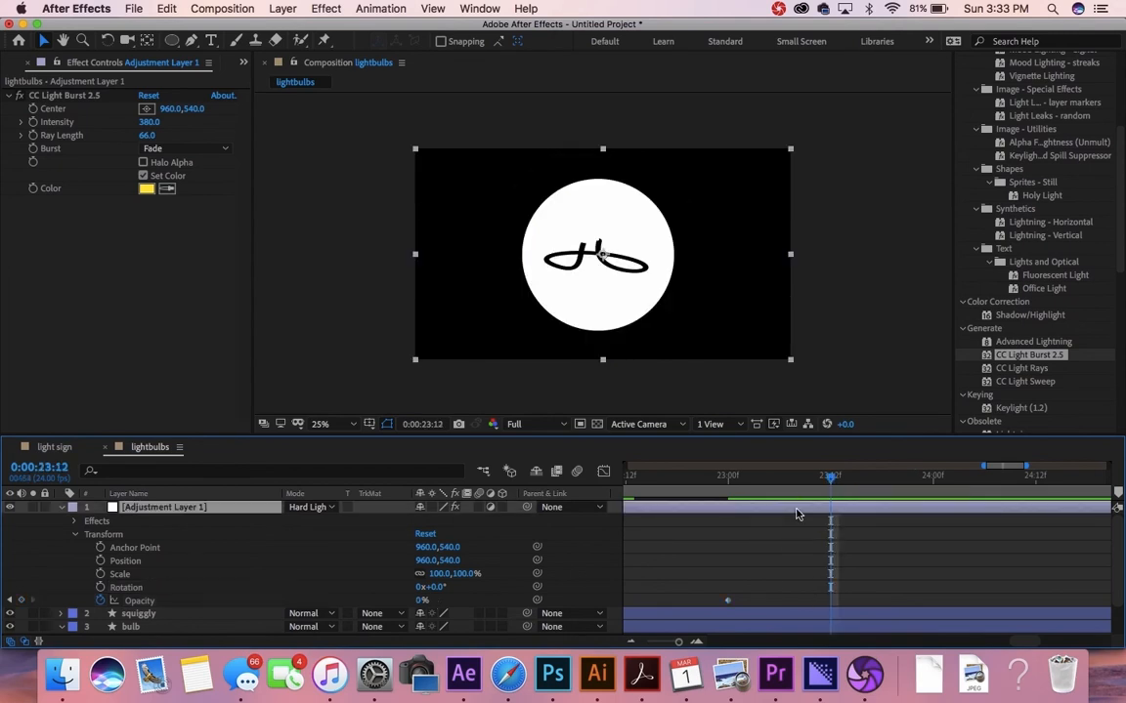
key("super+v")
scroll(901, 554, "right", 4)
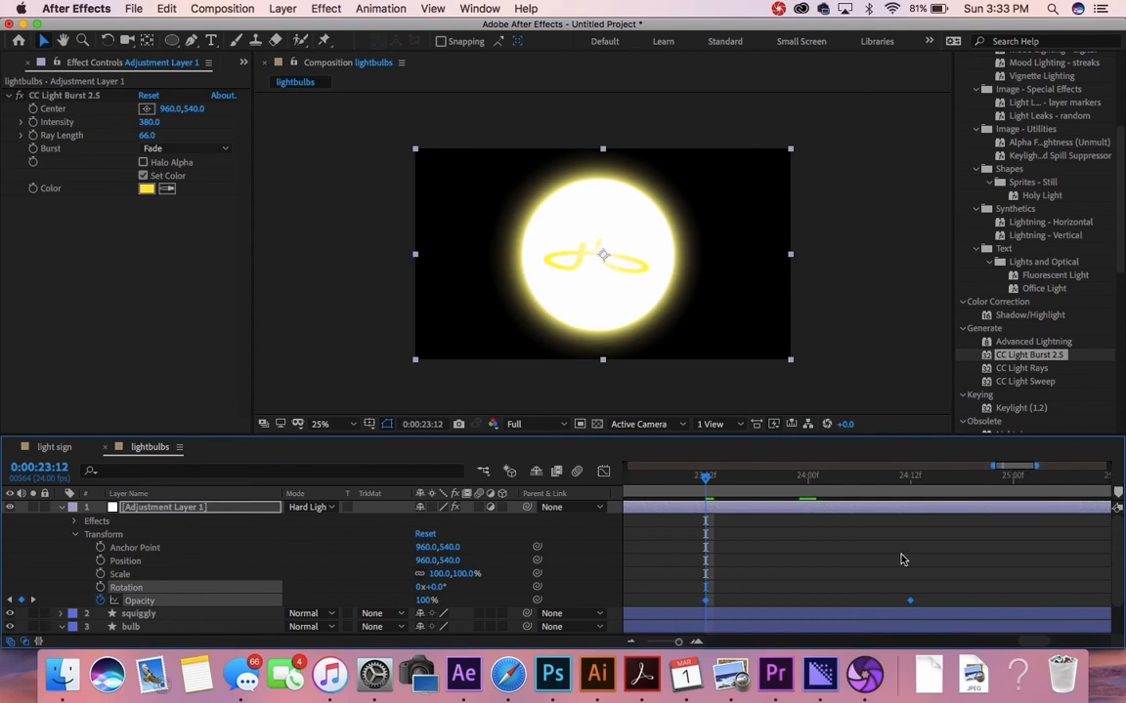
scroll(901, 559, "left", 2)
scroll(901, 559, "left", 2)
key("super+z")
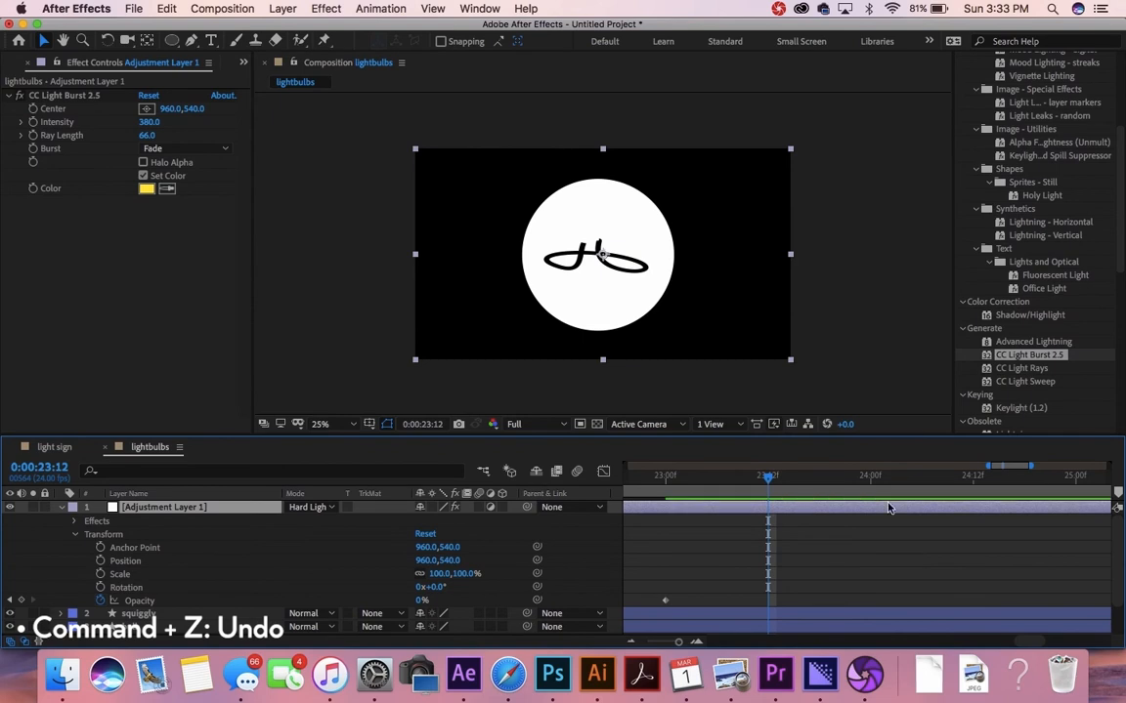
left_click(869, 485)
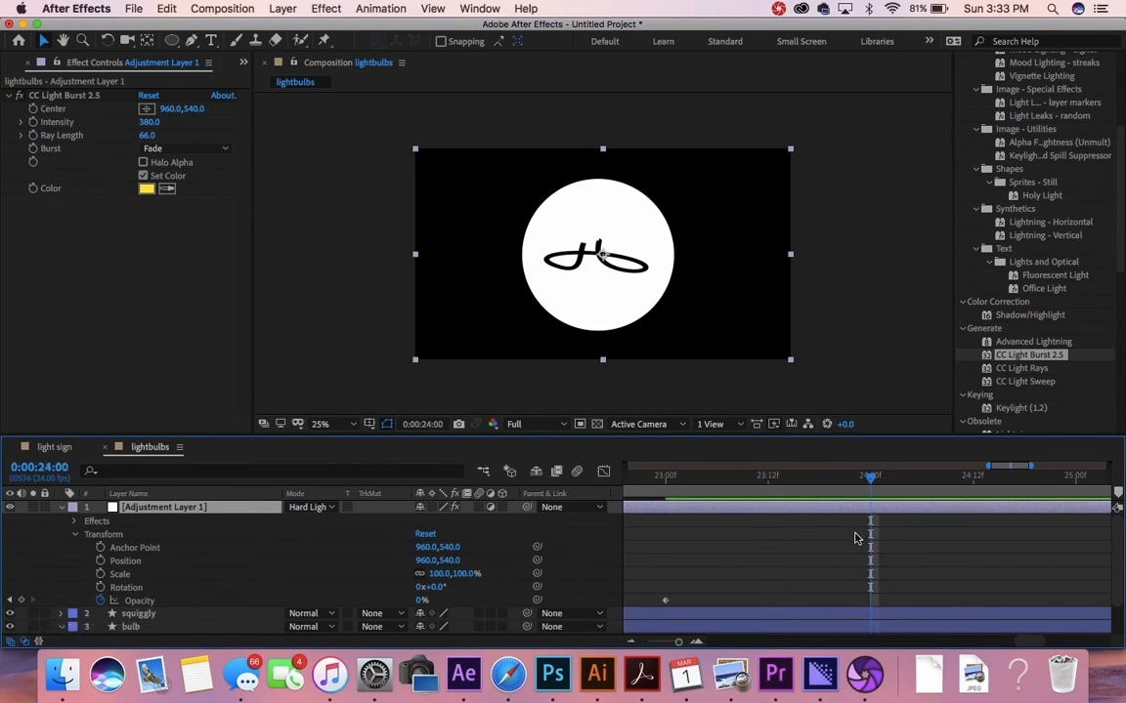
key("super+v")
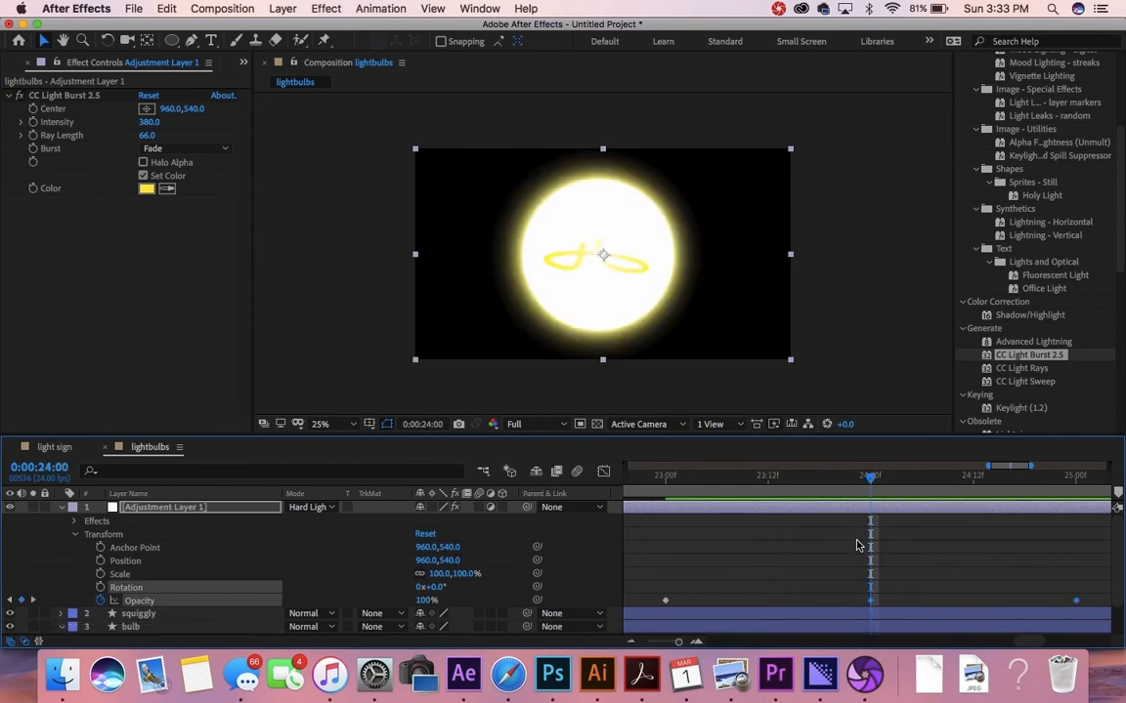
Step: Zoom the timeline out to review the keyframes and scrub back toward the start
scroll(920, 545, "right", 5)
key("minus")
key("minus")
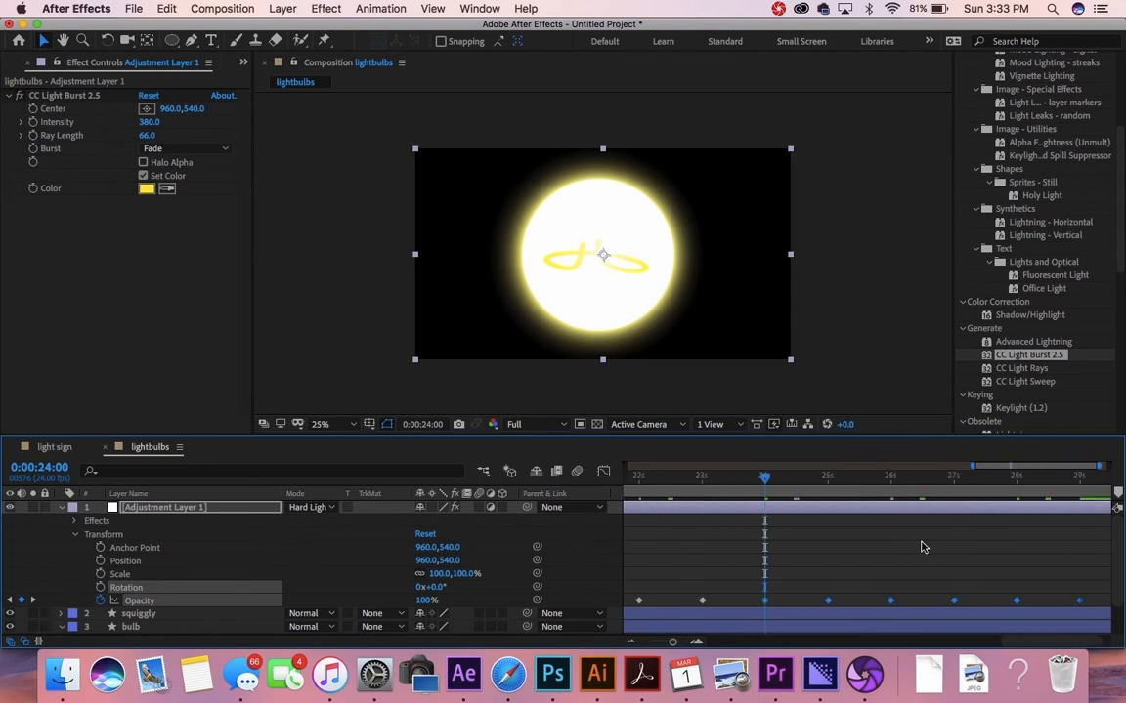
scroll(921, 547, "left", 4)
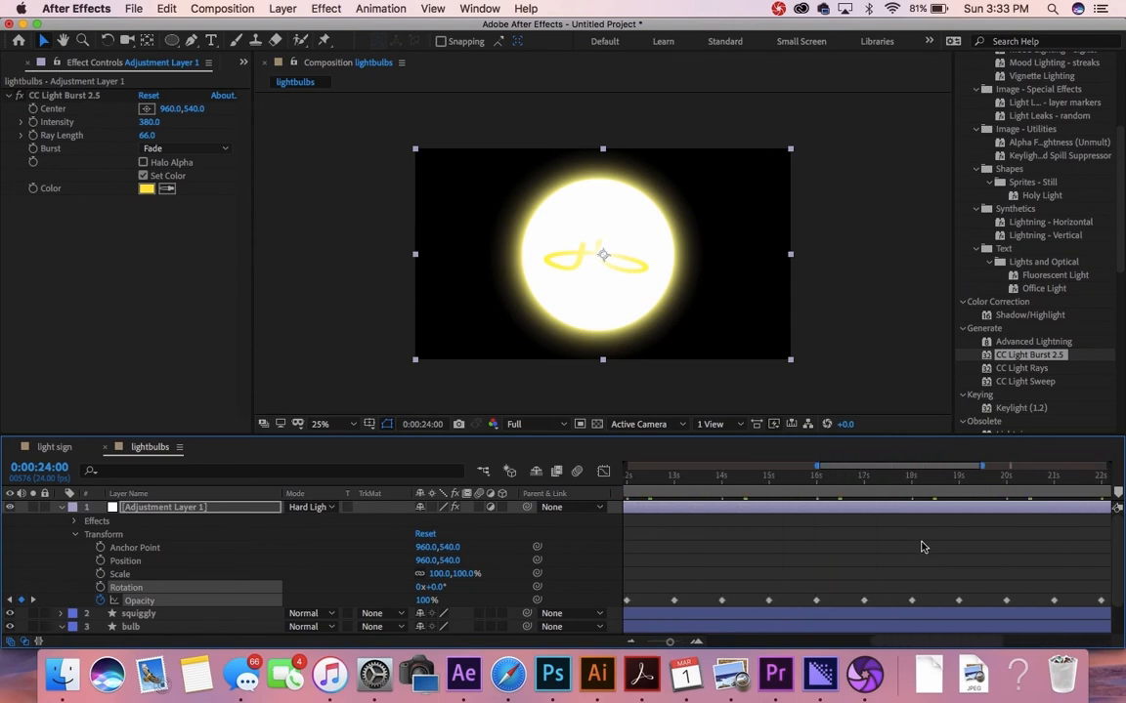
scroll(921, 547, "left", 10)
left_click_drag(665, 476, 553, 459)
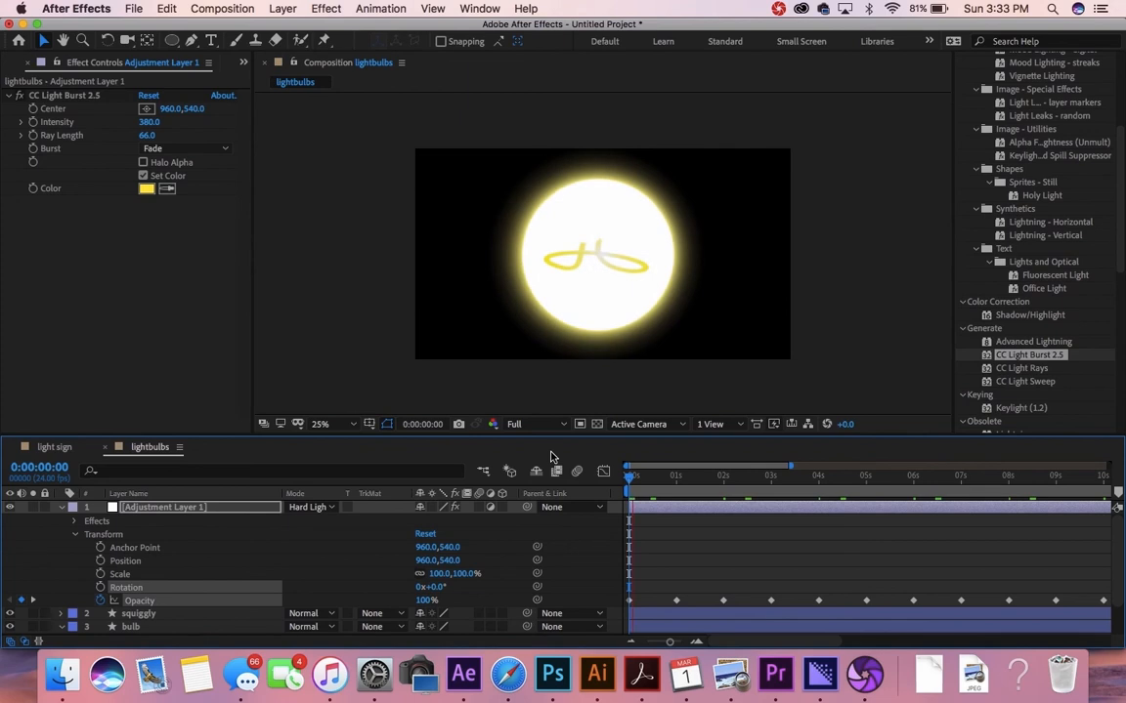
Step: Set the preview resolution to Third and play back the pulsing glow from the start
key("space")
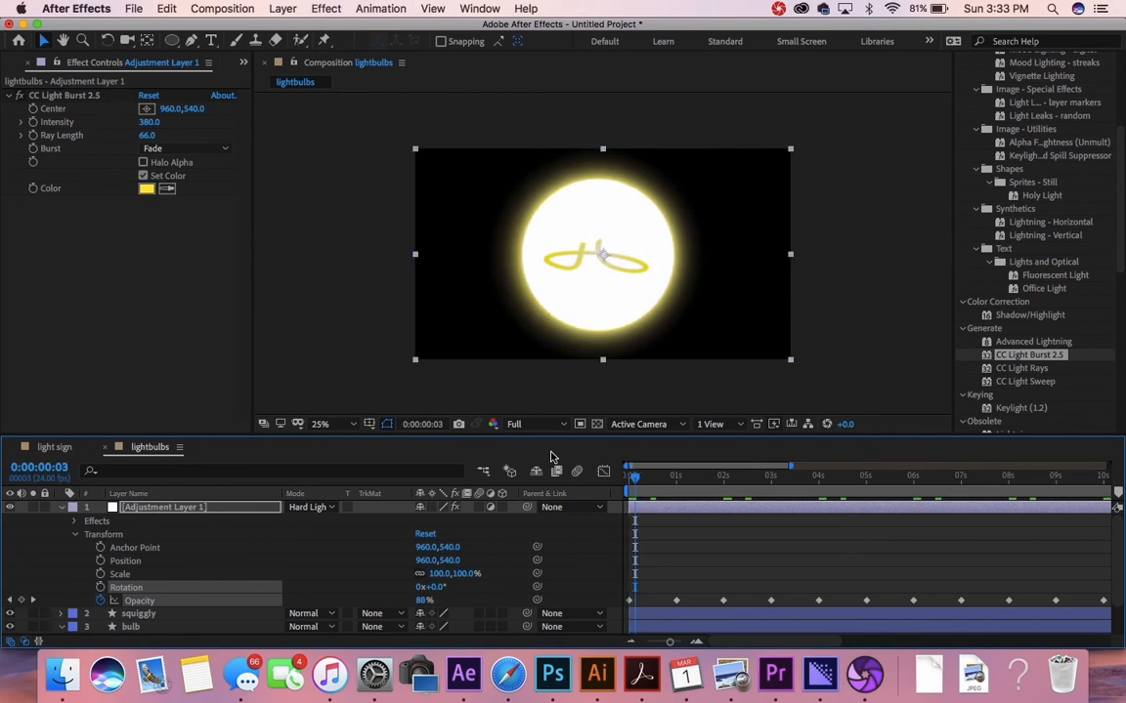
left_click(562, 426)
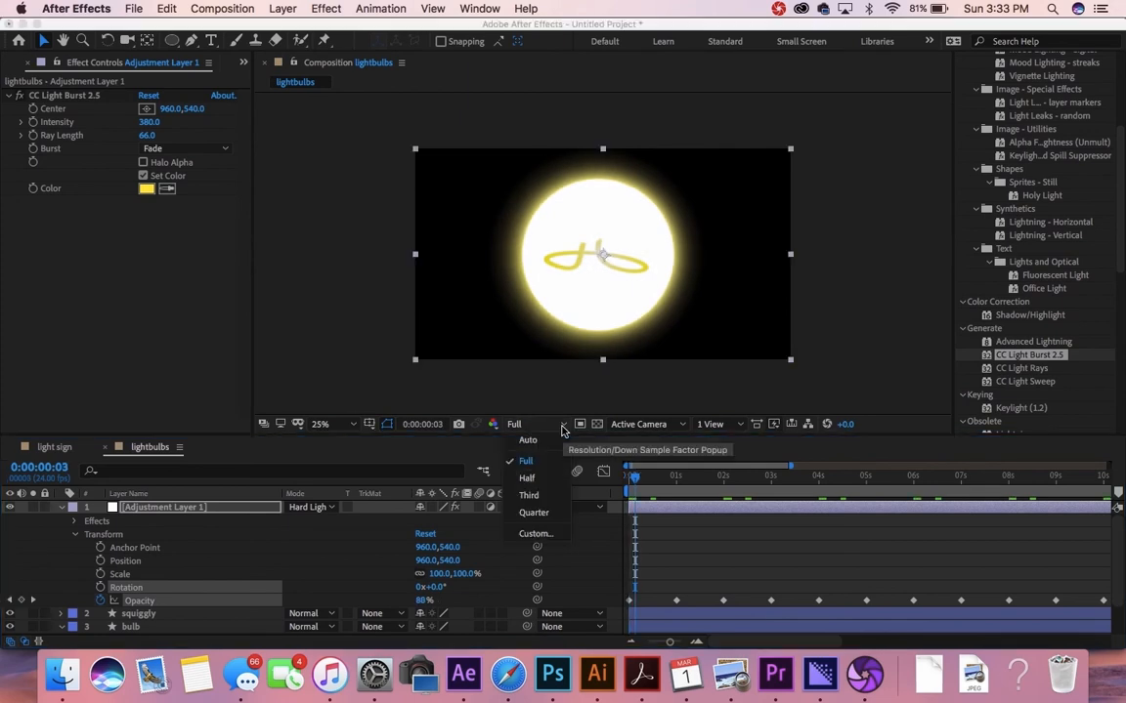
left_click(533, 496)
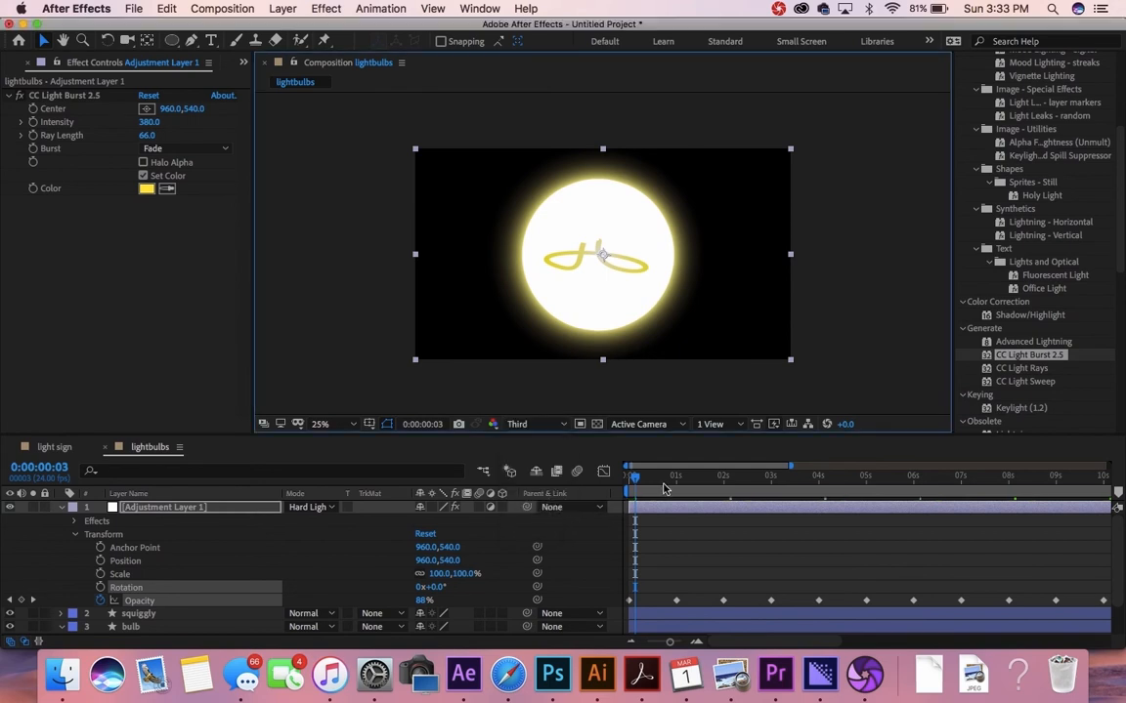
left_click_drag(635, 478, 628, 479)
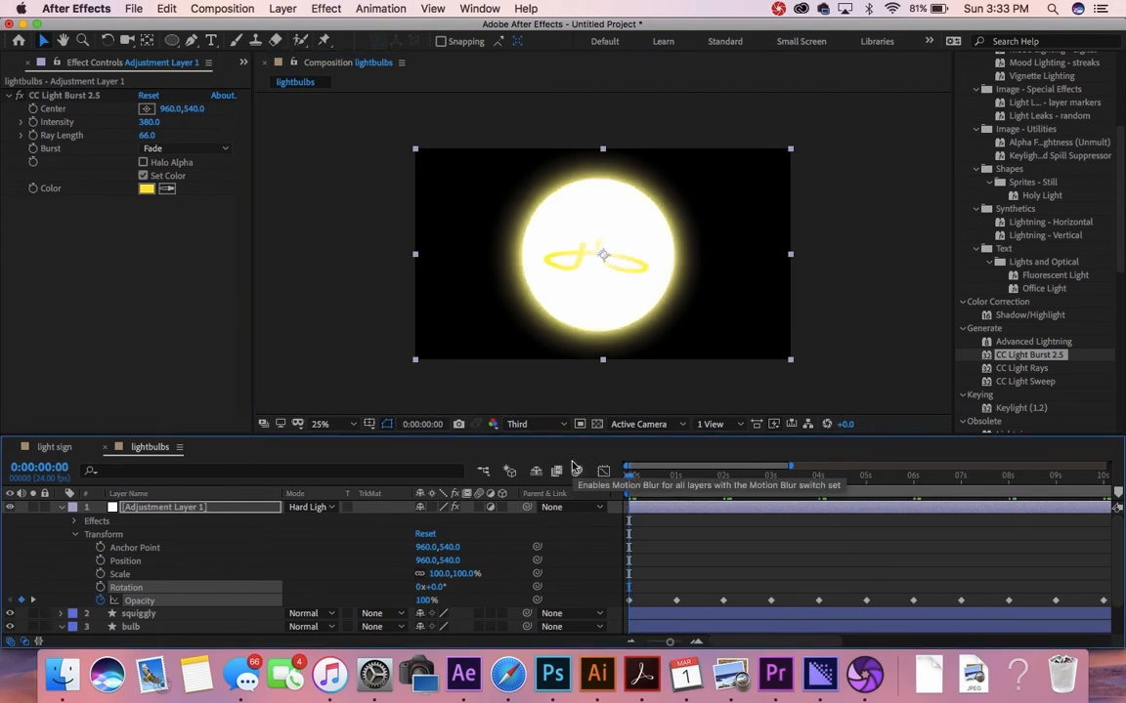
key("space")
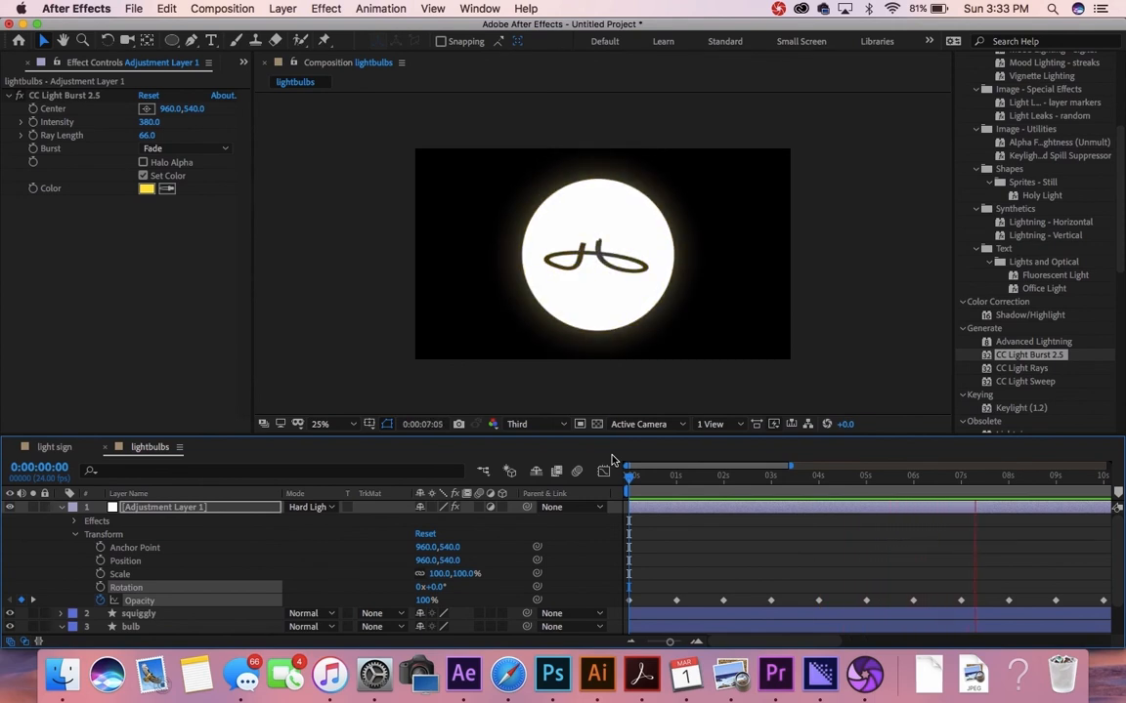
key("space")
Step: Marquee-select all the Opacity keyframes across the timeline
key("minus")
key("minus")
key("minus")
key("minus")
key("minus")
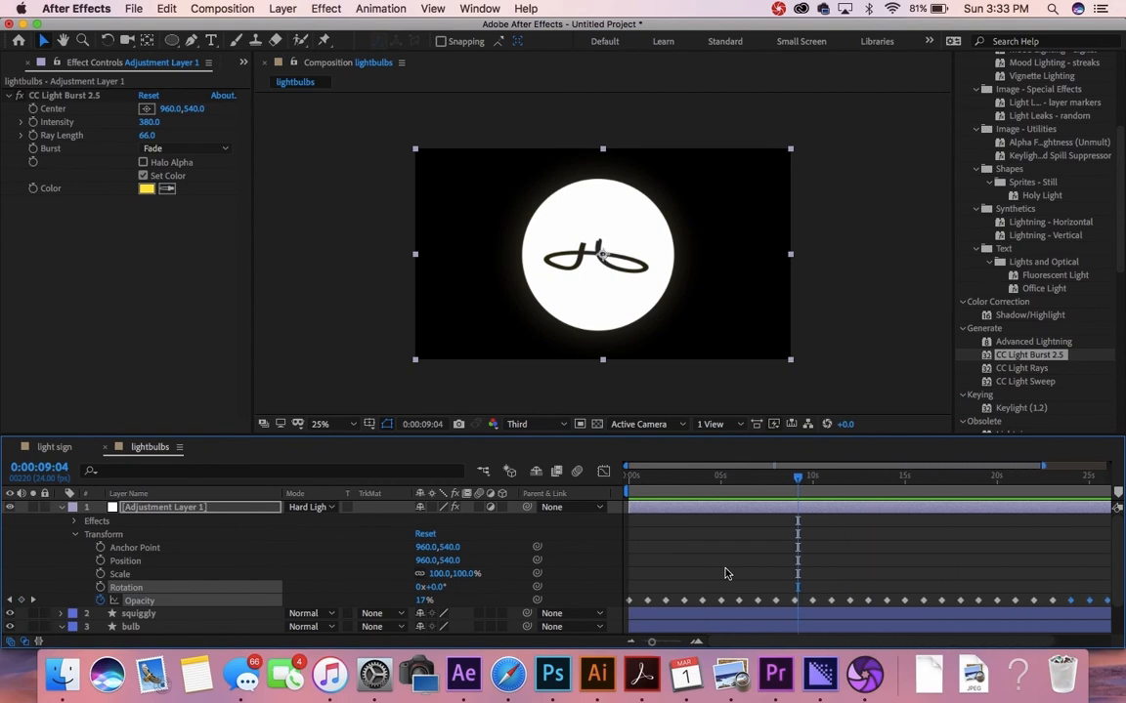
left_click(1098, 580)
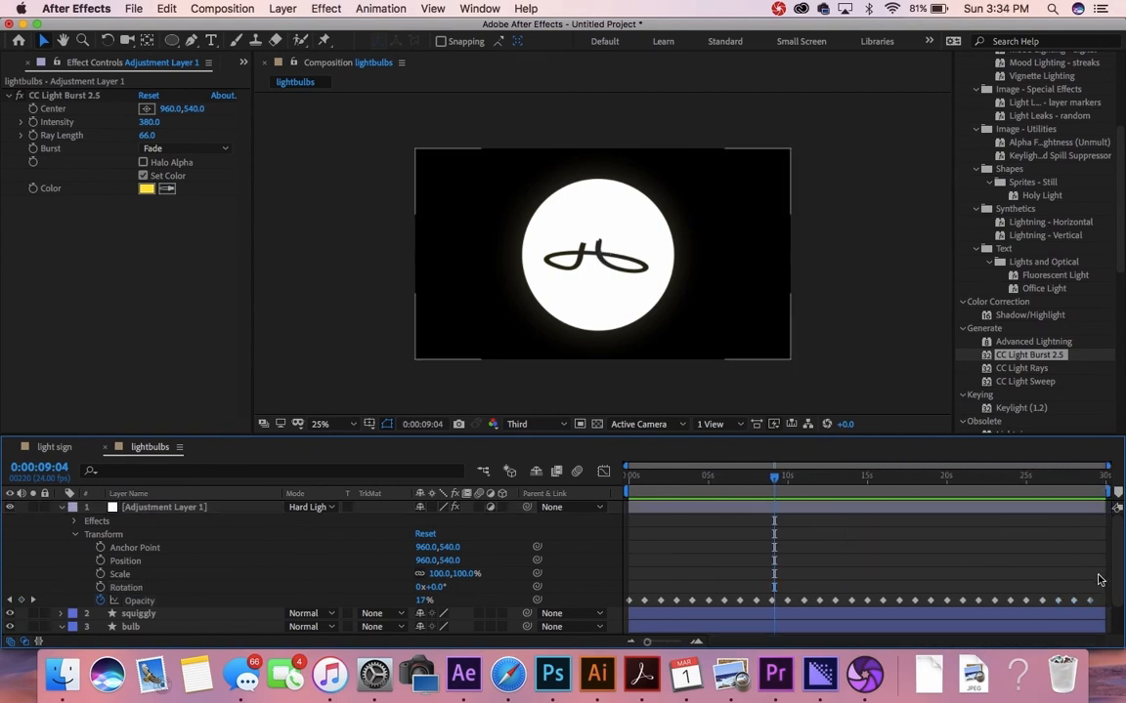
left_click_drag(1101, 590, 648, 605)
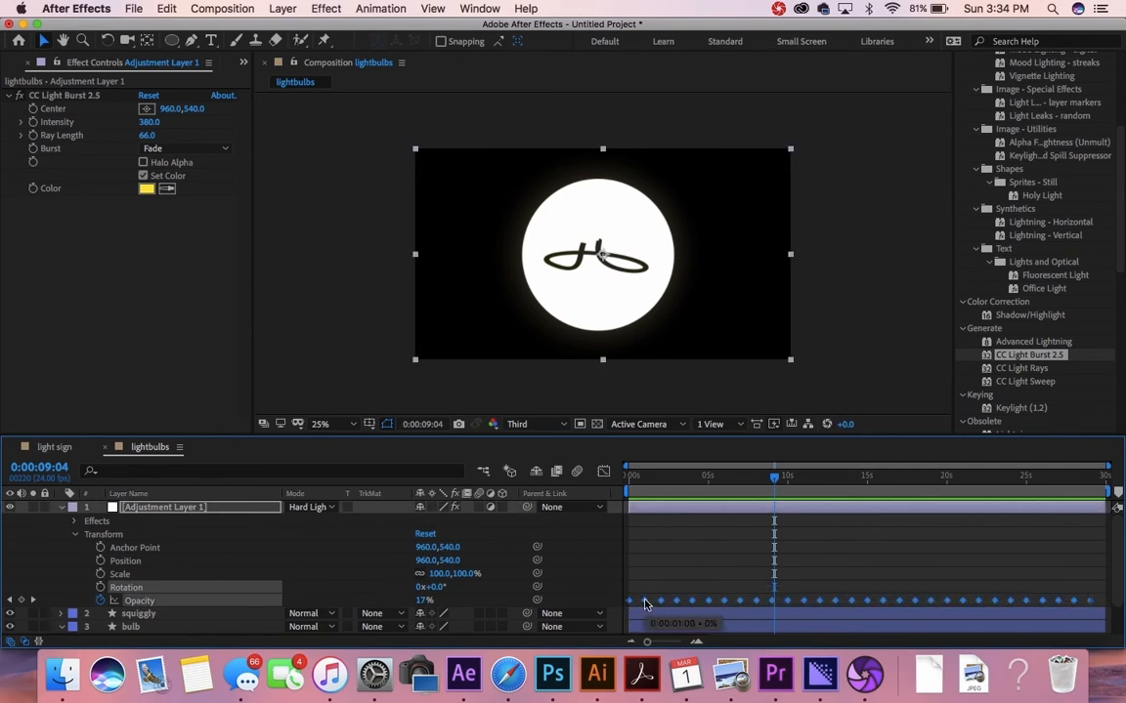
Step: Convert the selected Opacity keyframes to hold keyframes with Toggle Hold Keyframe
right_click(645, 606)
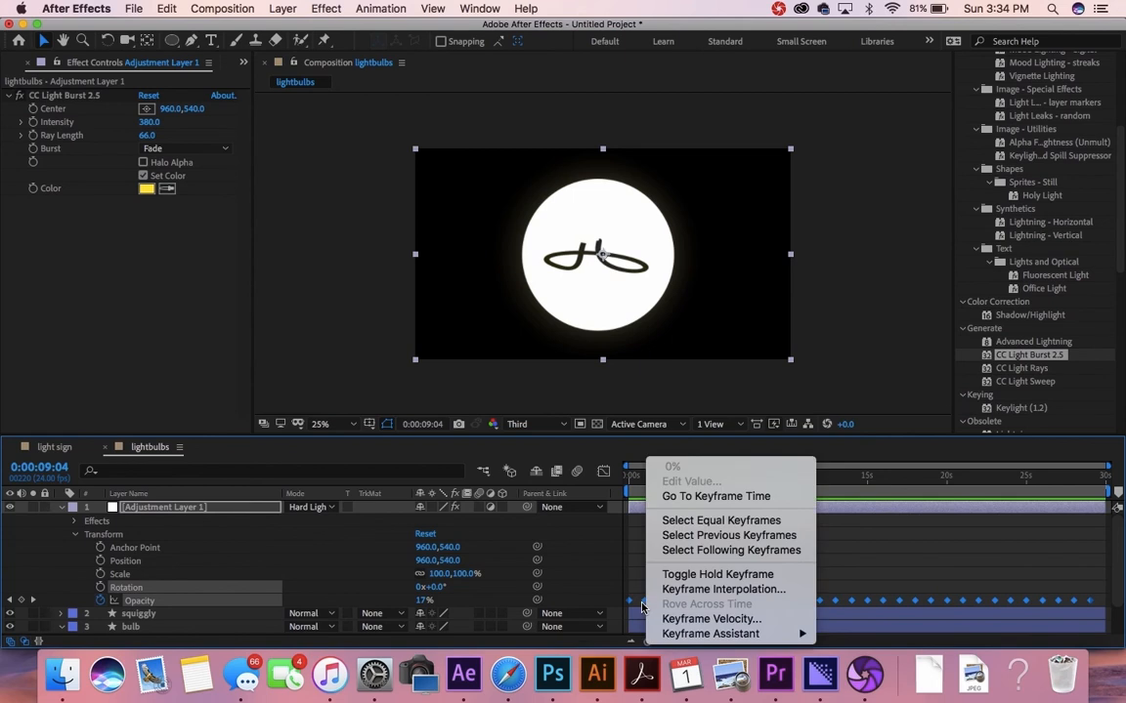
mouse_move(674, 635)
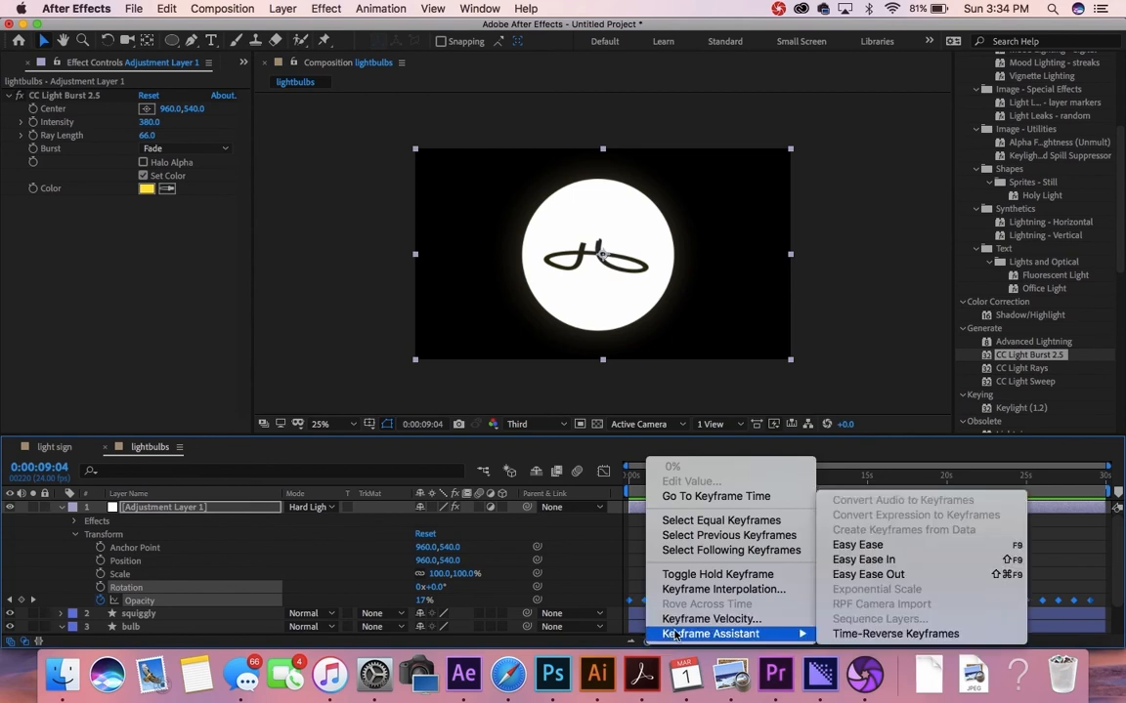
left_click(711, 578)
scroll(681, 584, "down", 2)
scroll(681, 585, "up", 4, "alt")
scroll(678, 575, "up", 2)
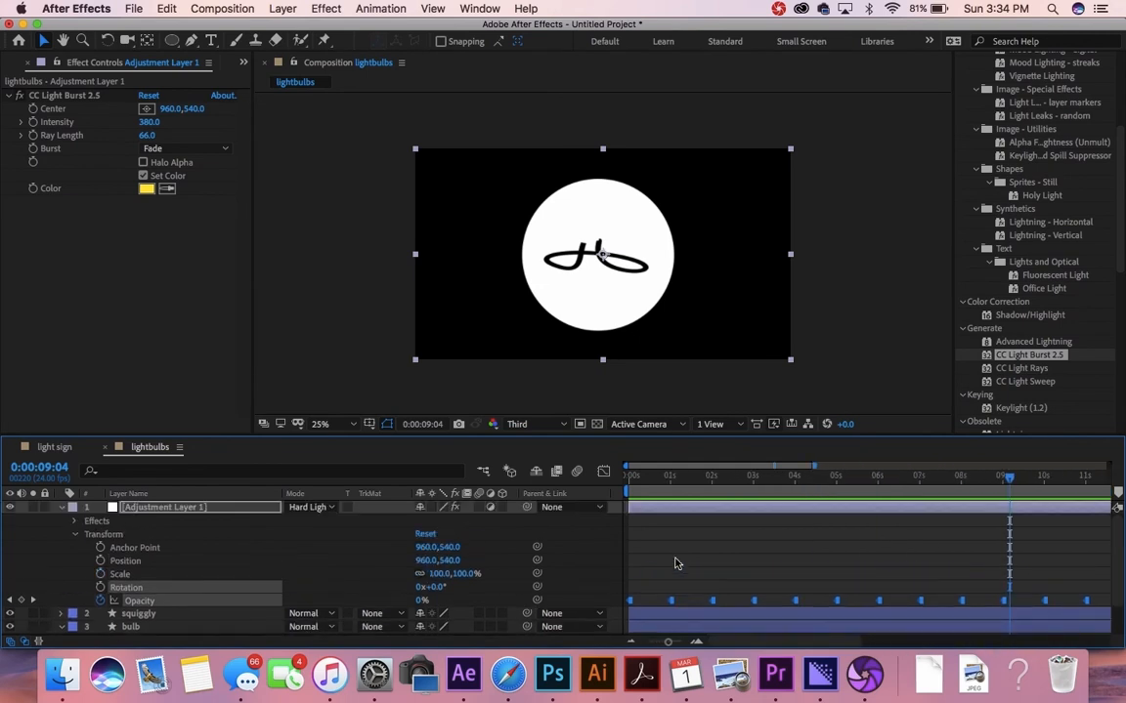
Step: Scrub and preview the on-off flicker, then return to the start and select the squiggly layer
left_click(629, 482)
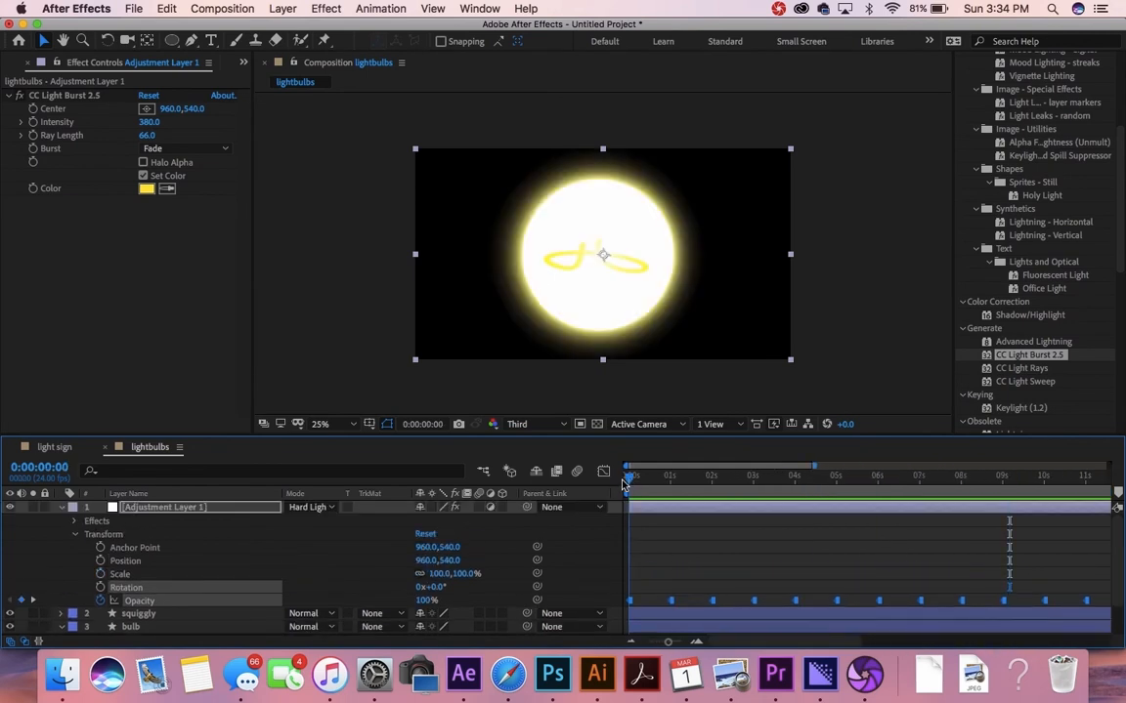
left_click_drag(623, 482, 552, 501)
key("space")
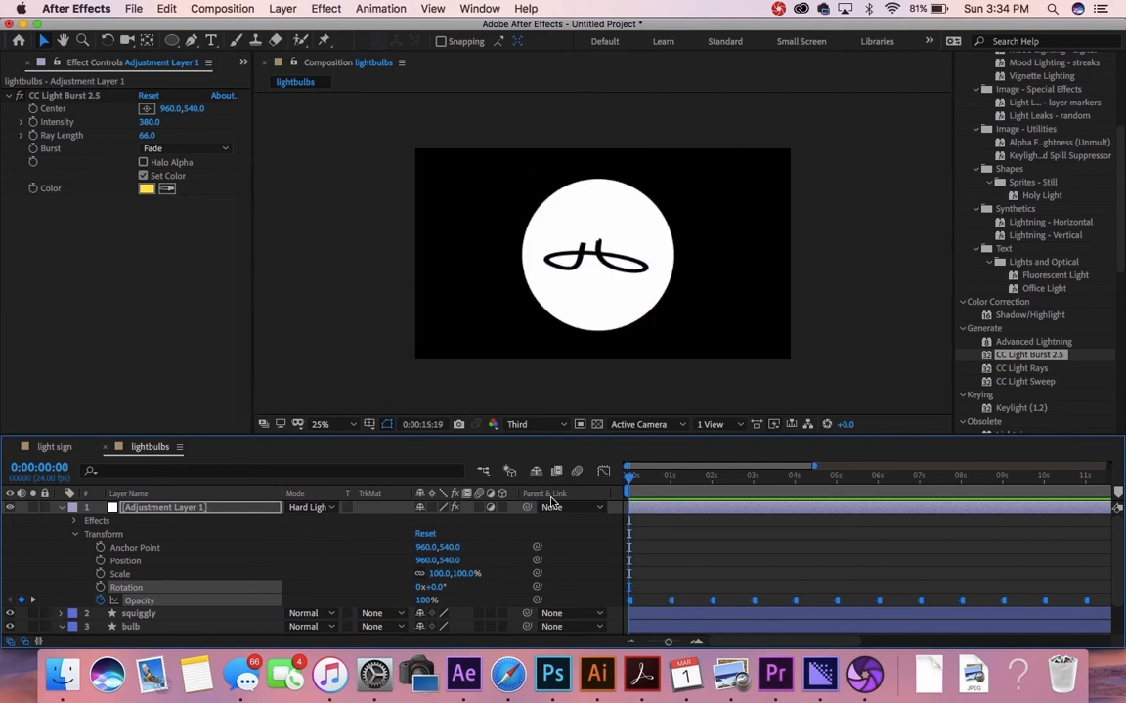
key("space")
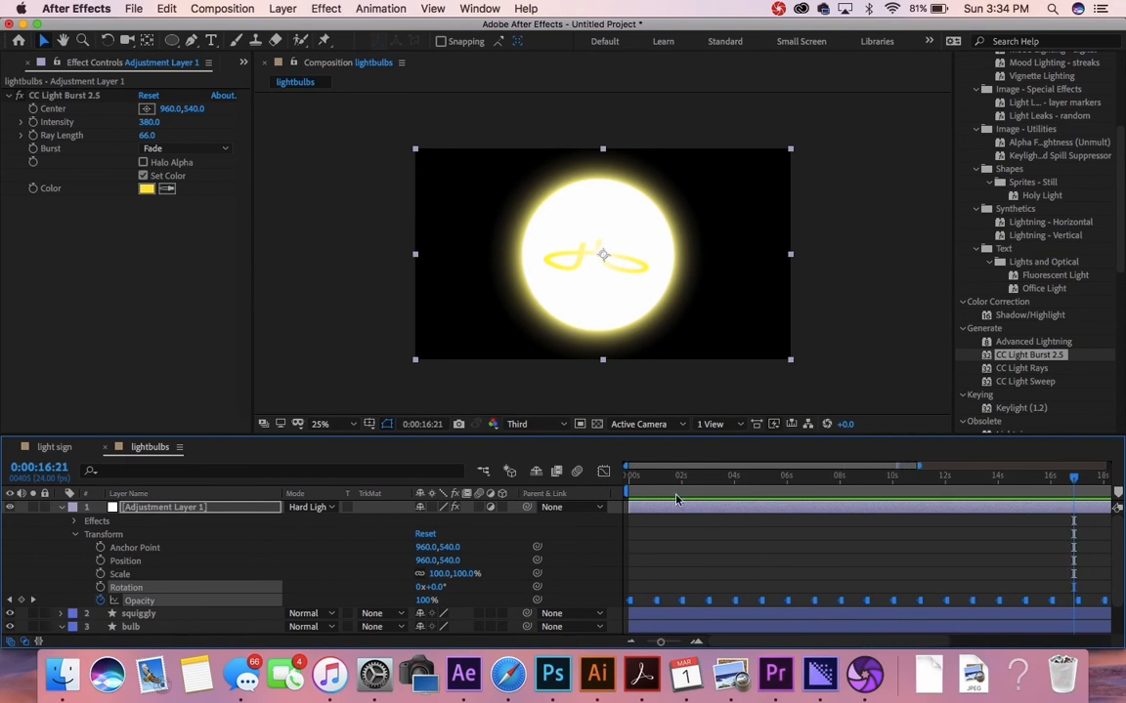
key("Home")
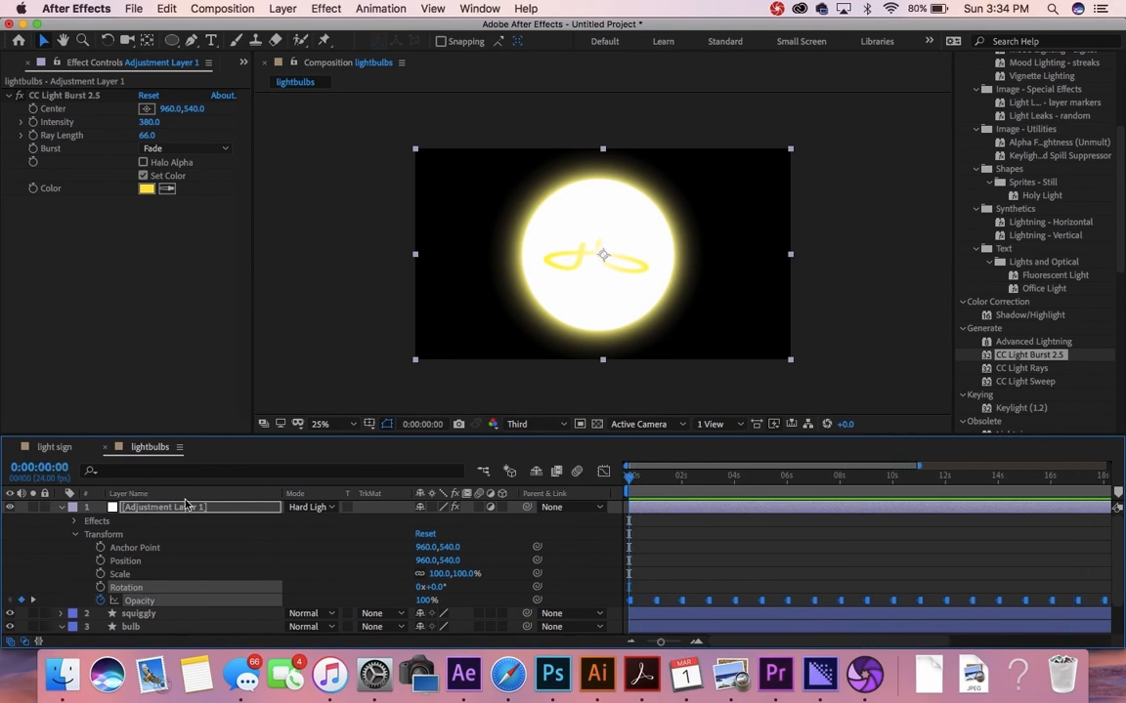
left_click(144, 614)
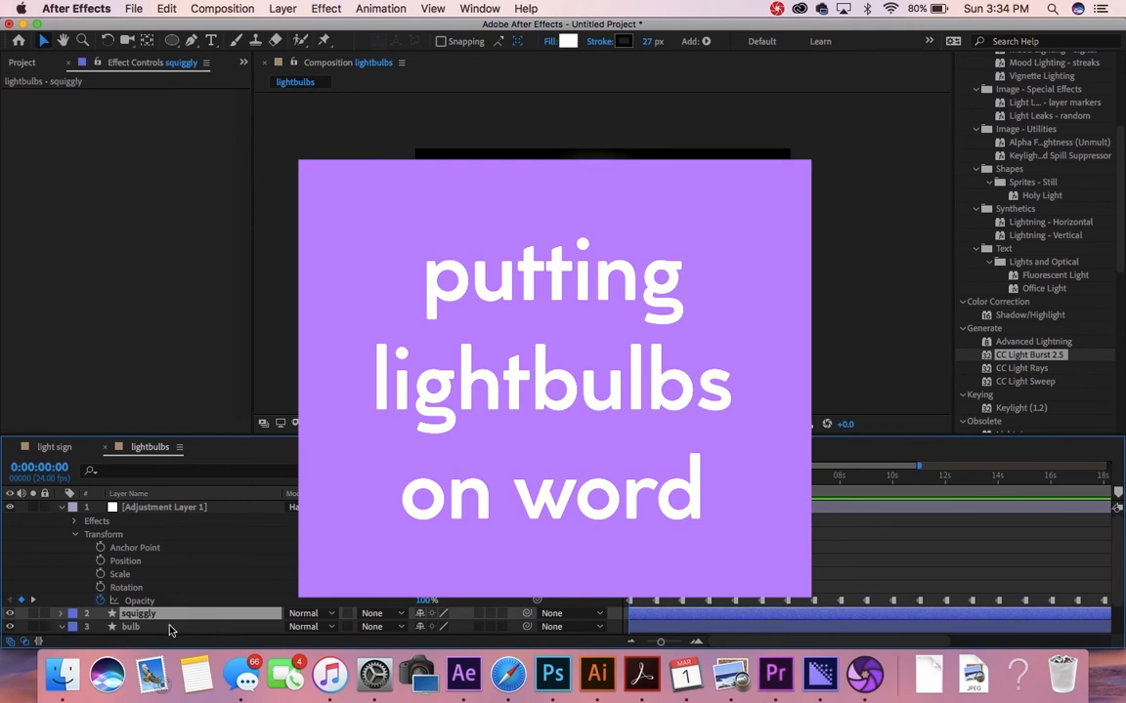
Step: Switch to the light sign comp and select the lightbulbs comp in the Project panel
left_click(152, 626)
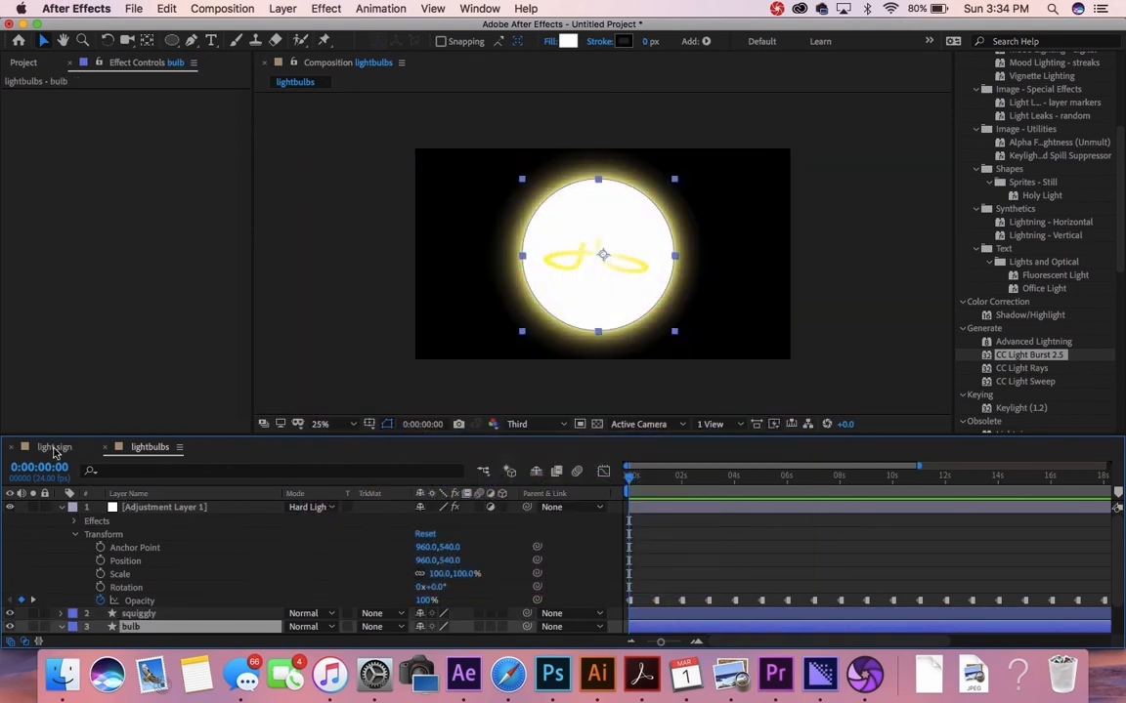
left_click(53, 447)
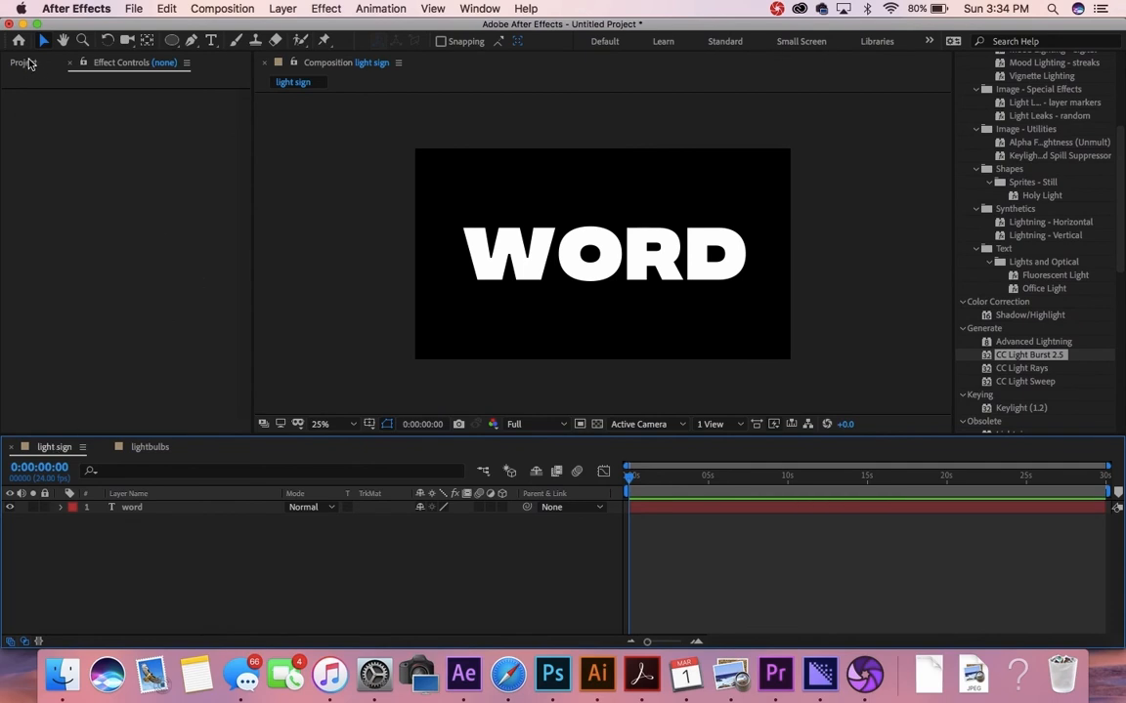
left_click(23, 63)
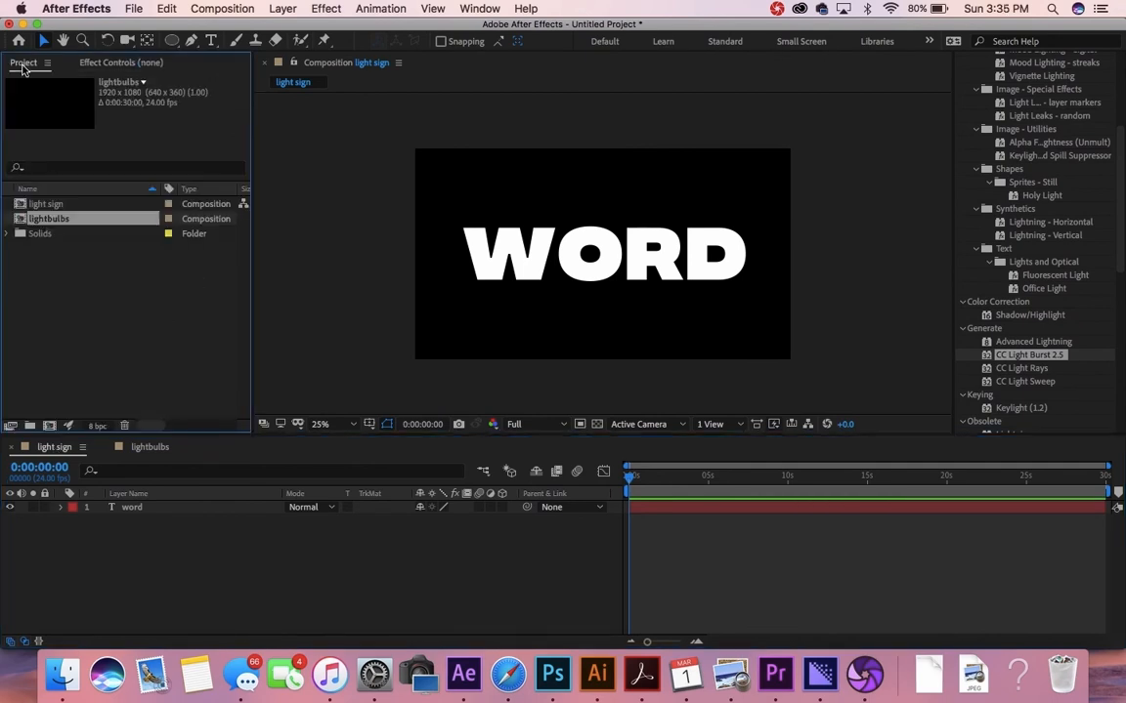
left_click(49, 205)
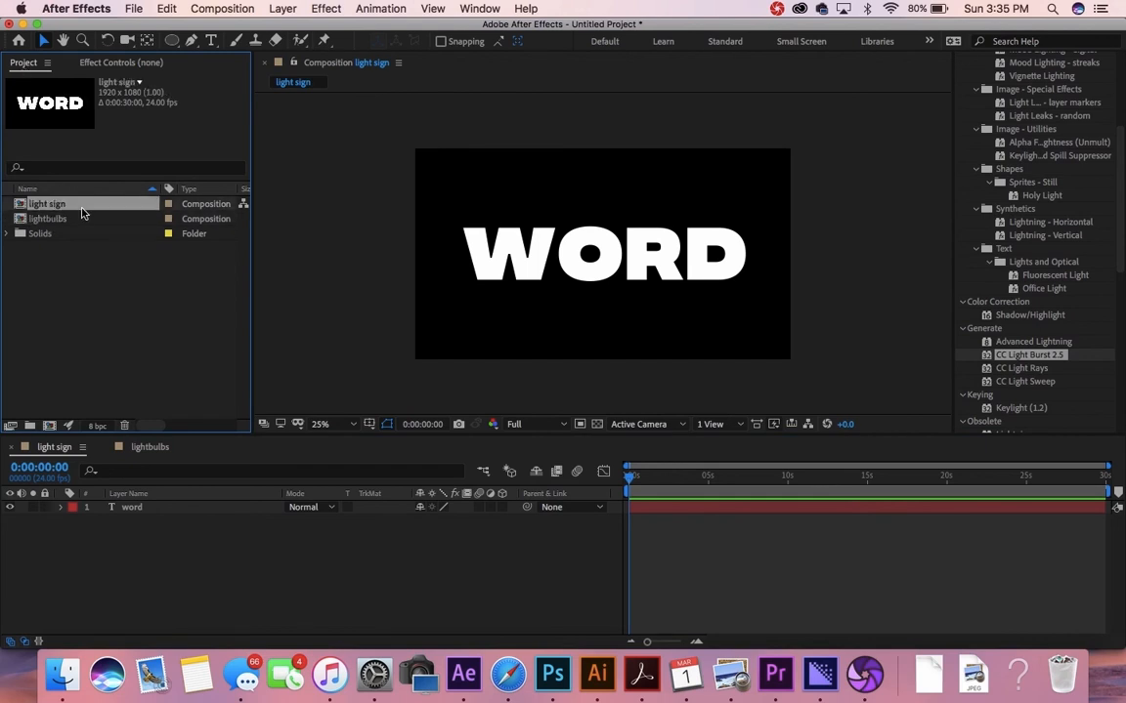
left_click(50, 221)
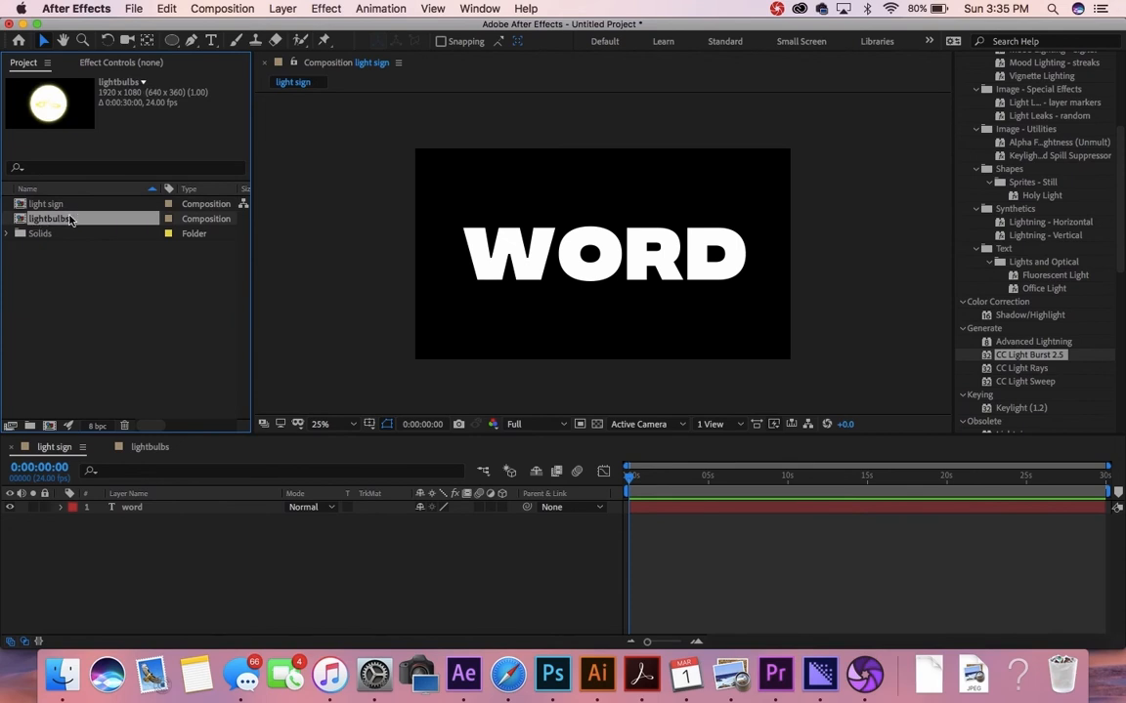
Step: Drag the lightbulbs comp into the light sign timeline above the word layer
left_click_drag(58, 224, 118, 509)
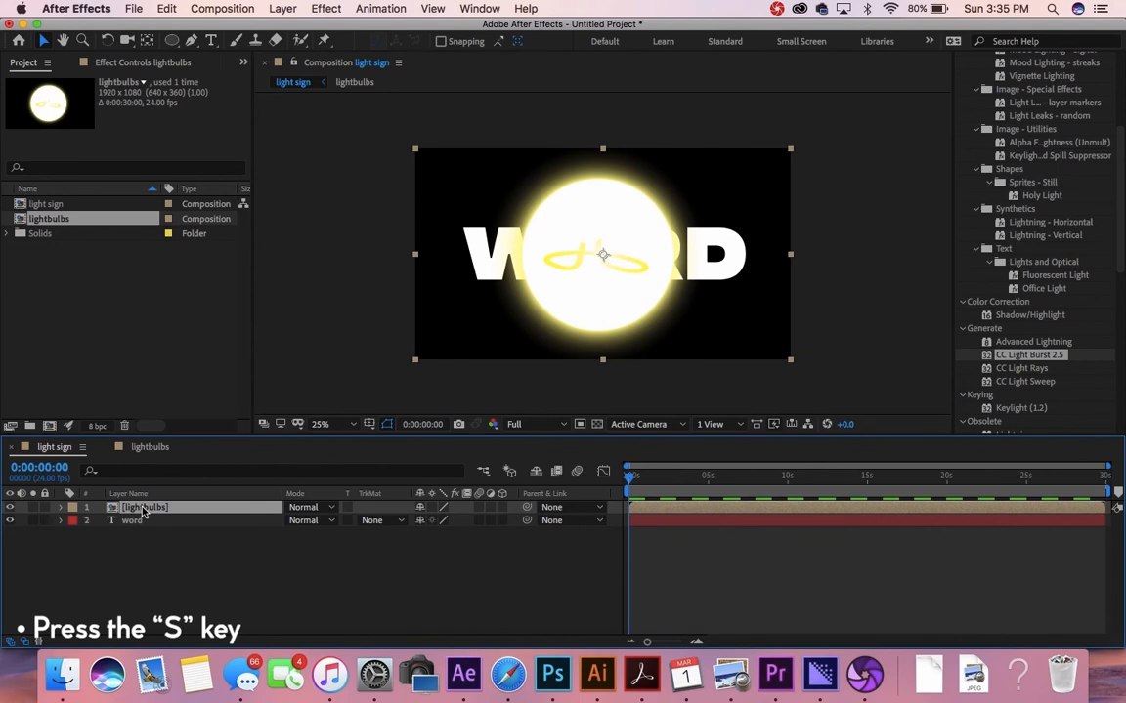
Step: Scale the lightbulbs layer to 7% and place it at the top-left of WORD's W
key("s")
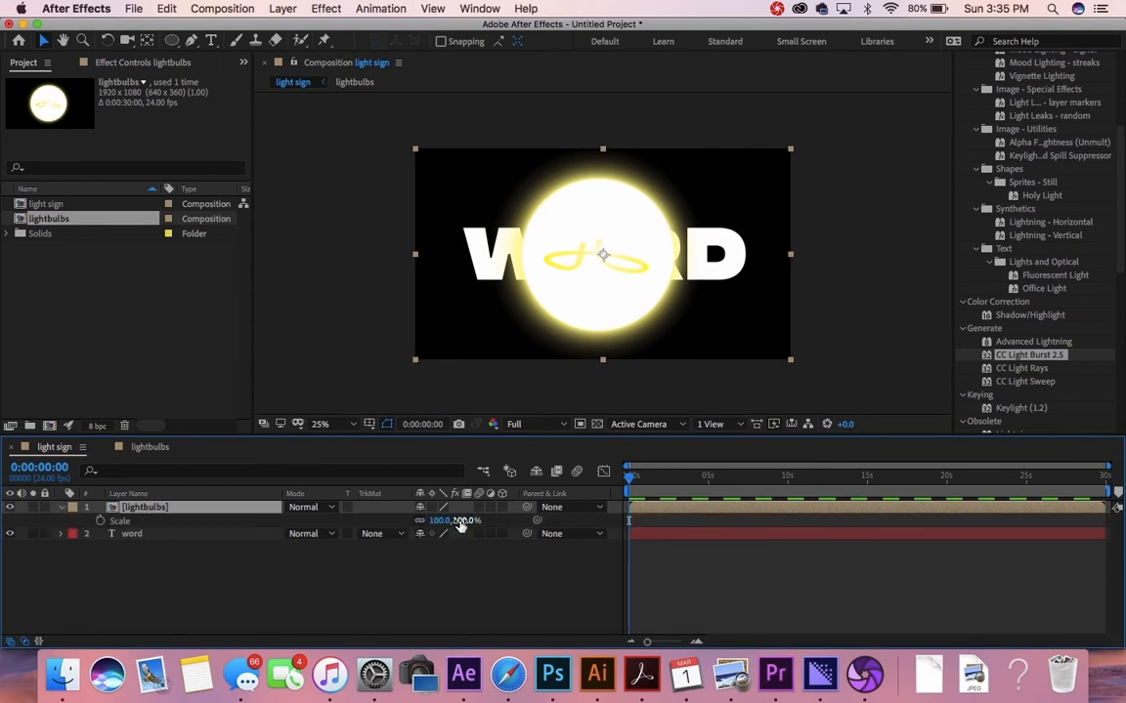
left_click_drag(467, 525, 400, 530)
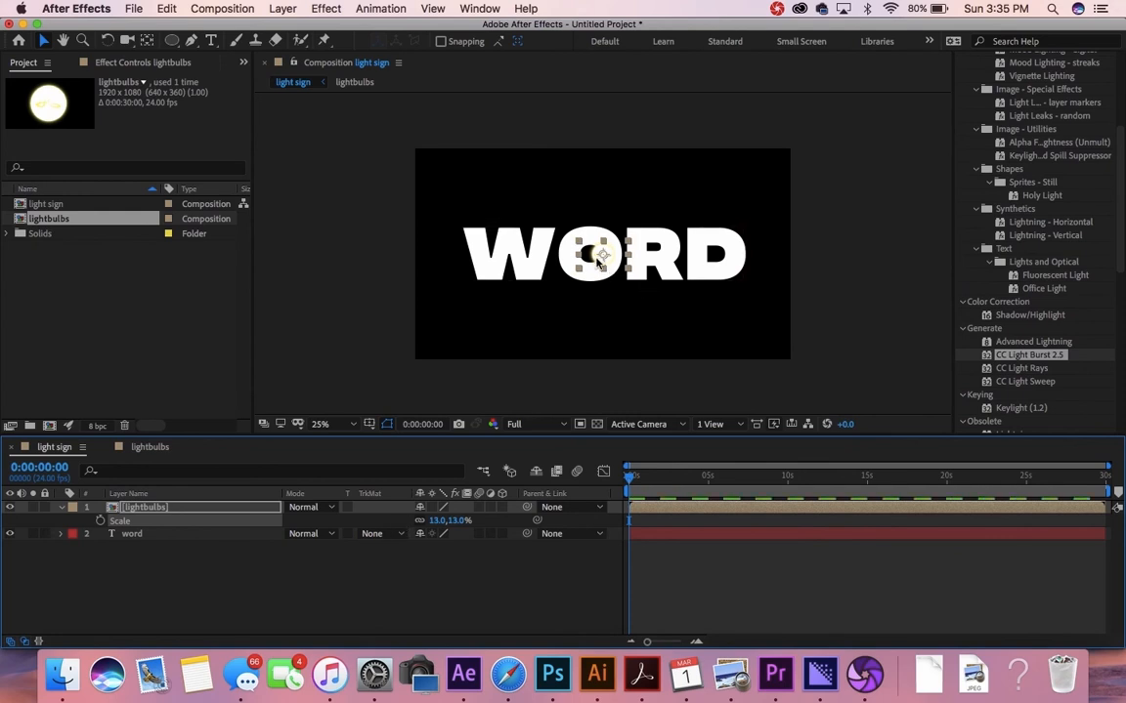
left_click_drag(598, 258, 474, 244)
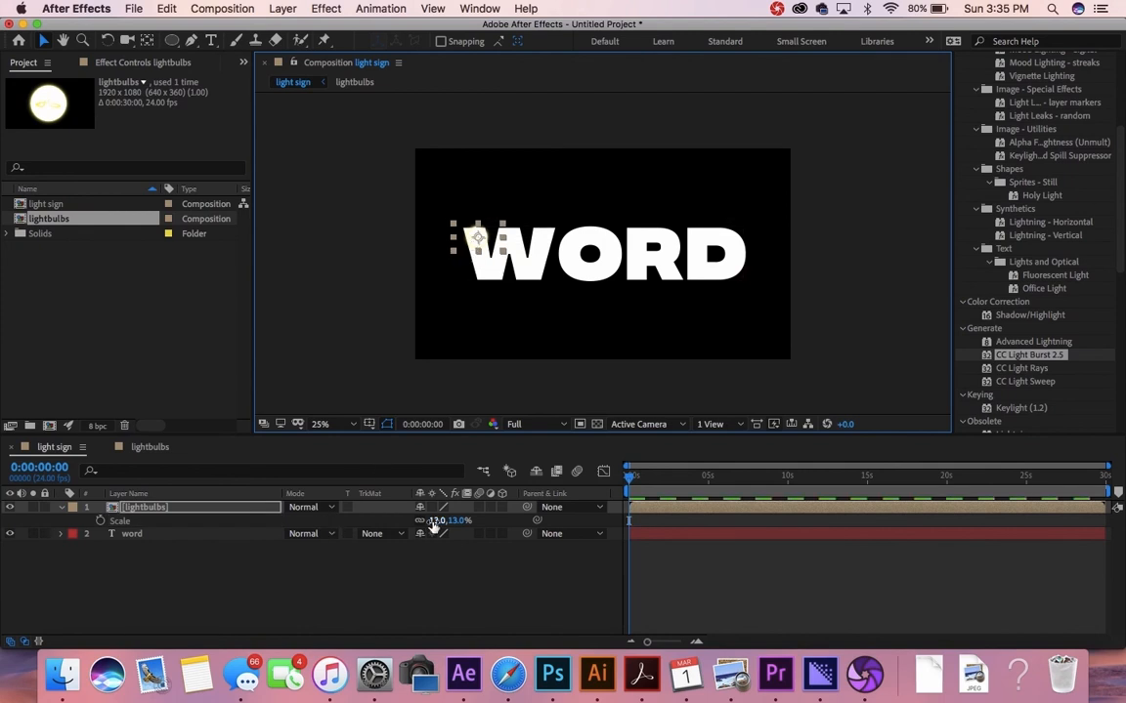
left_click_drag(436, 525, 433, 523)
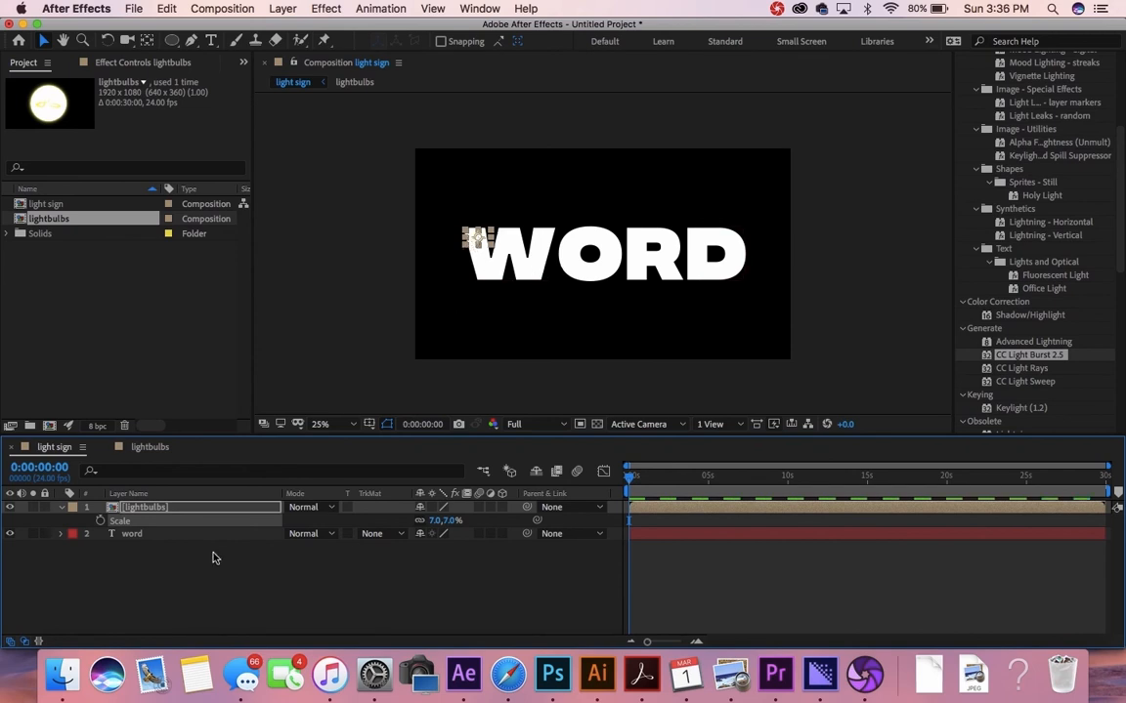
left_click(192, 535)
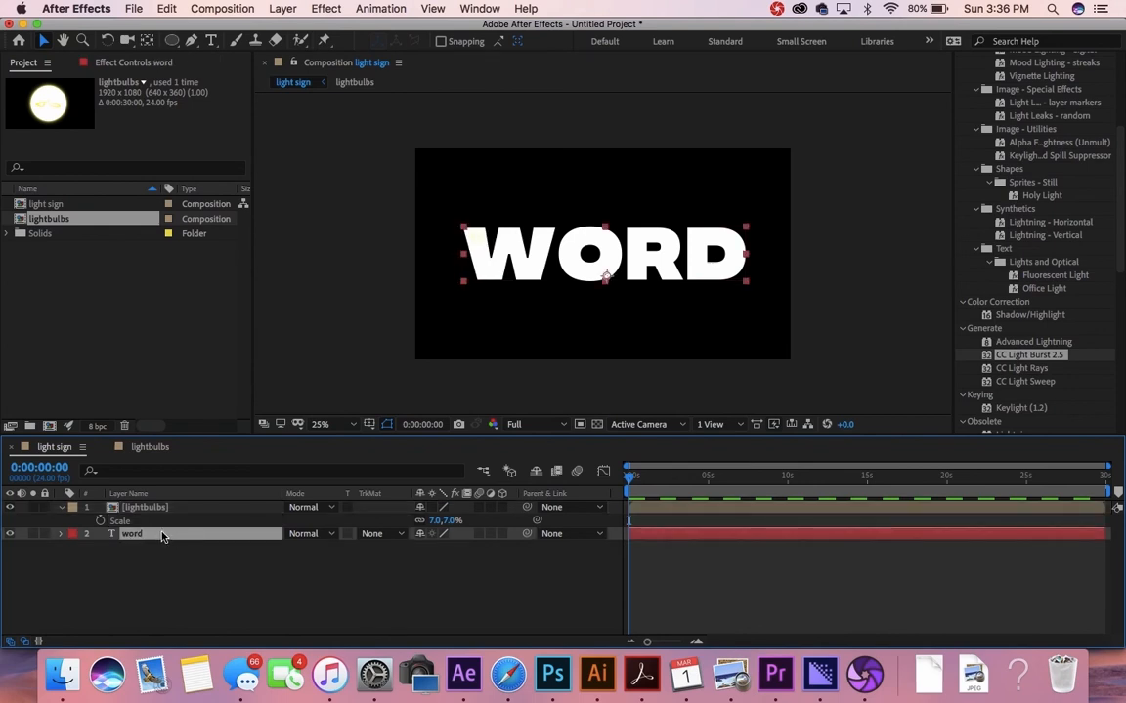
Step: Recolour the WORD text to blue #0024FF, then select the lightbulbs layer with the Selection tool
double_click(142, 536)
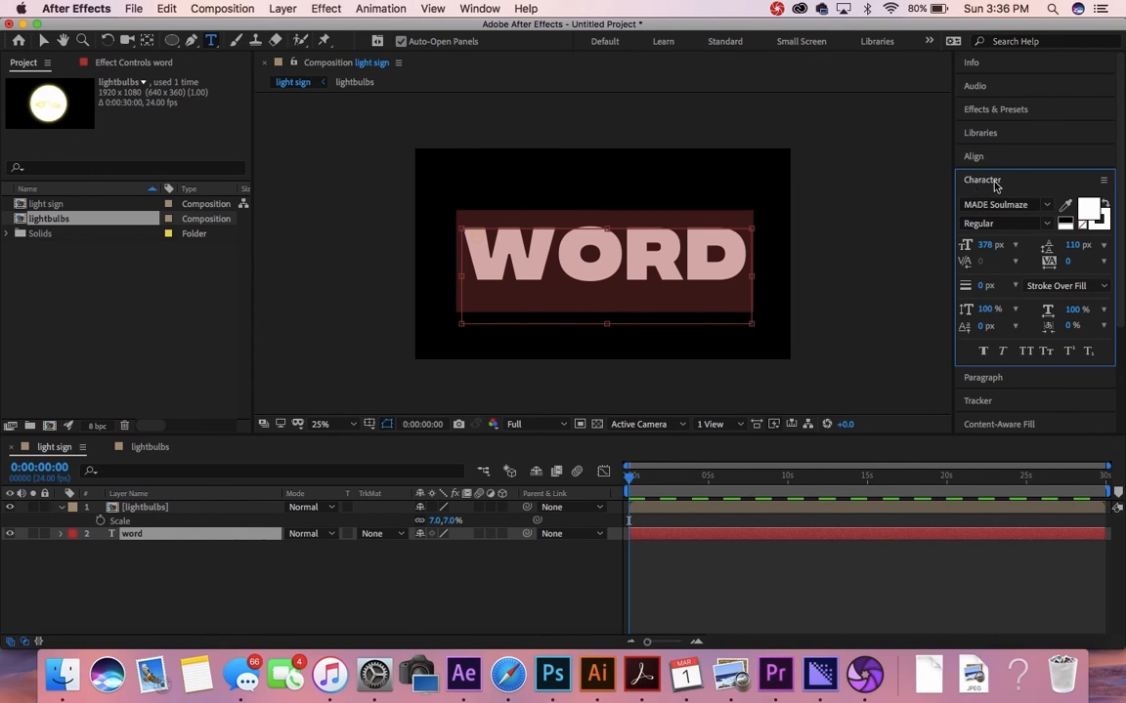
left_click(1094, 213)
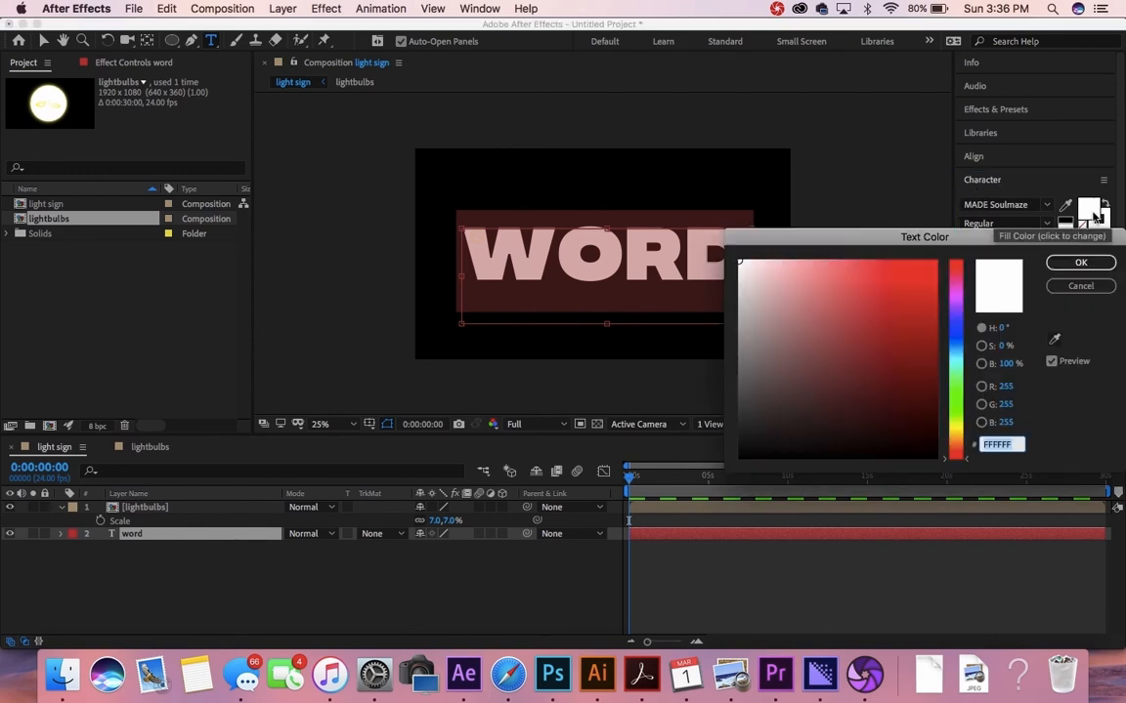
left_click(953, 328)
left_click(933, 280)
left_click_drag(934, 279, 975, 238)
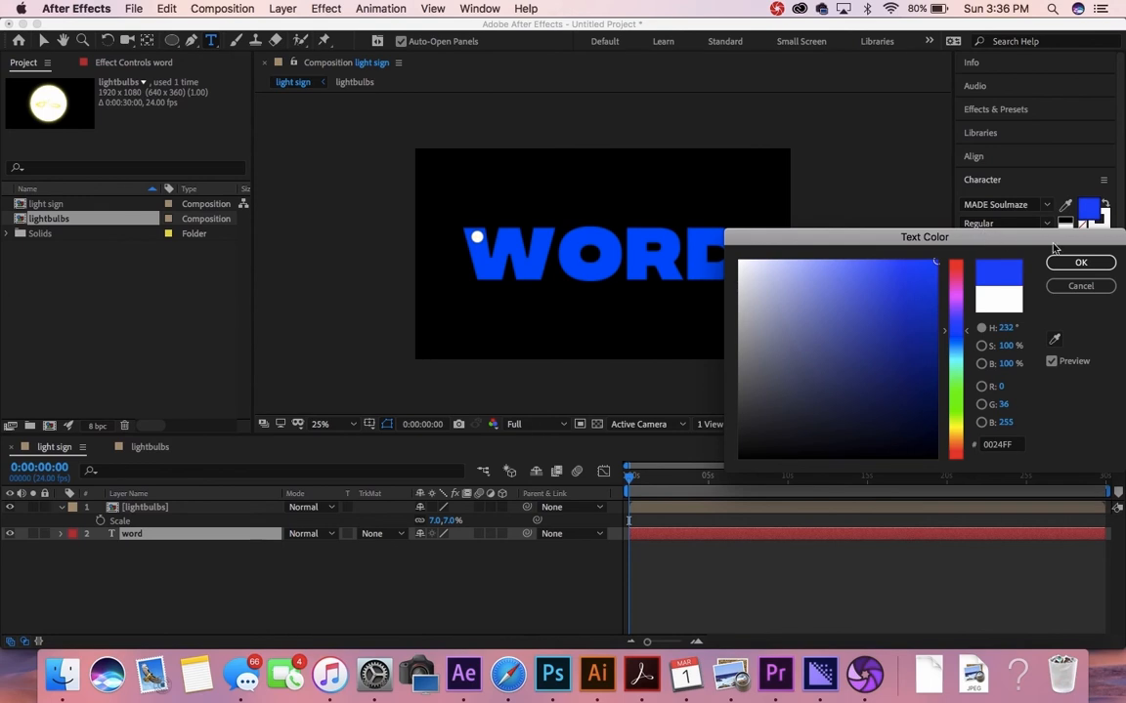
left_click(1080, 263)
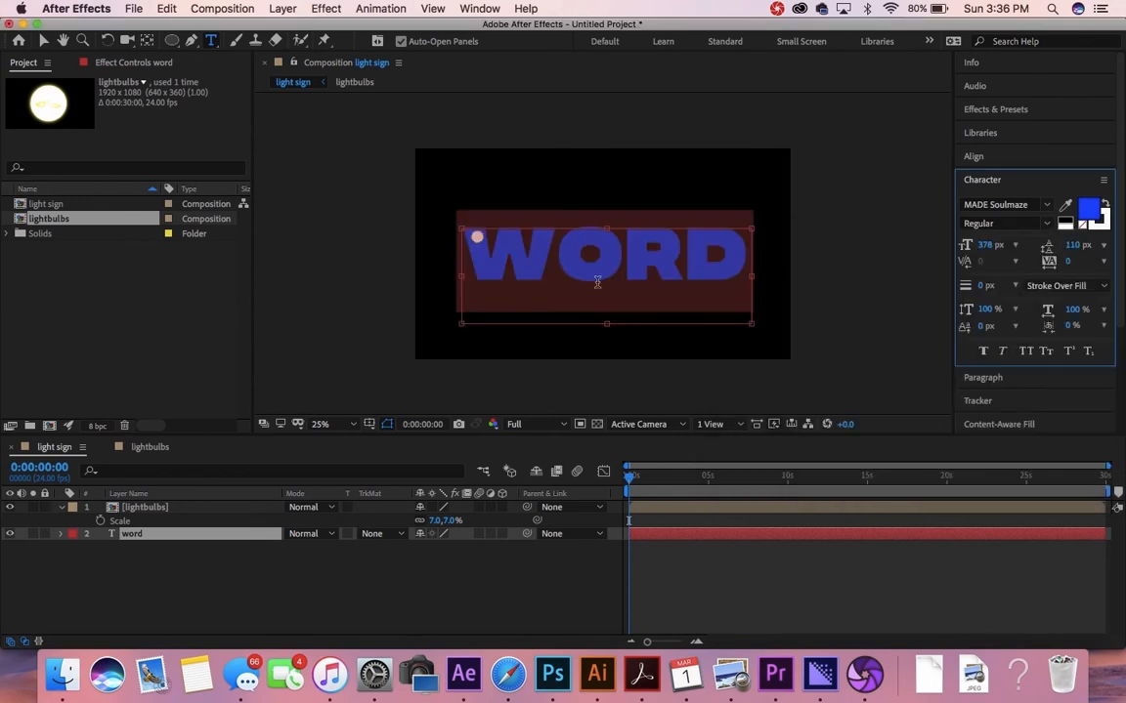
left_click(565, 252)
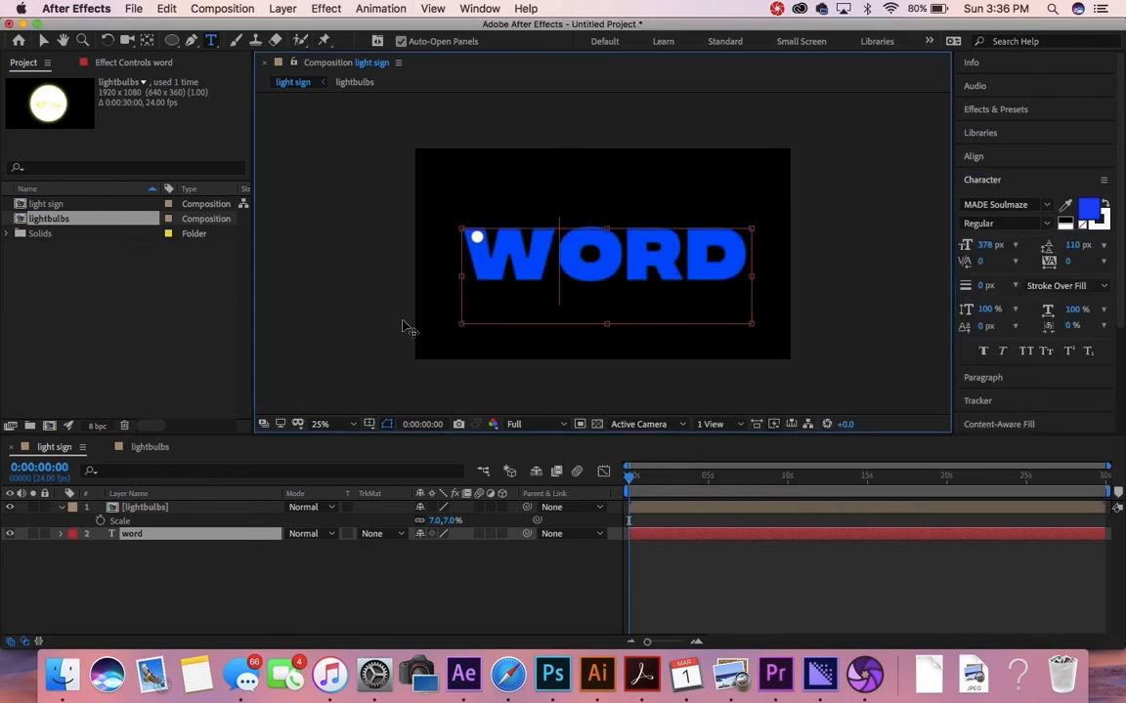
left_click(142, 510)
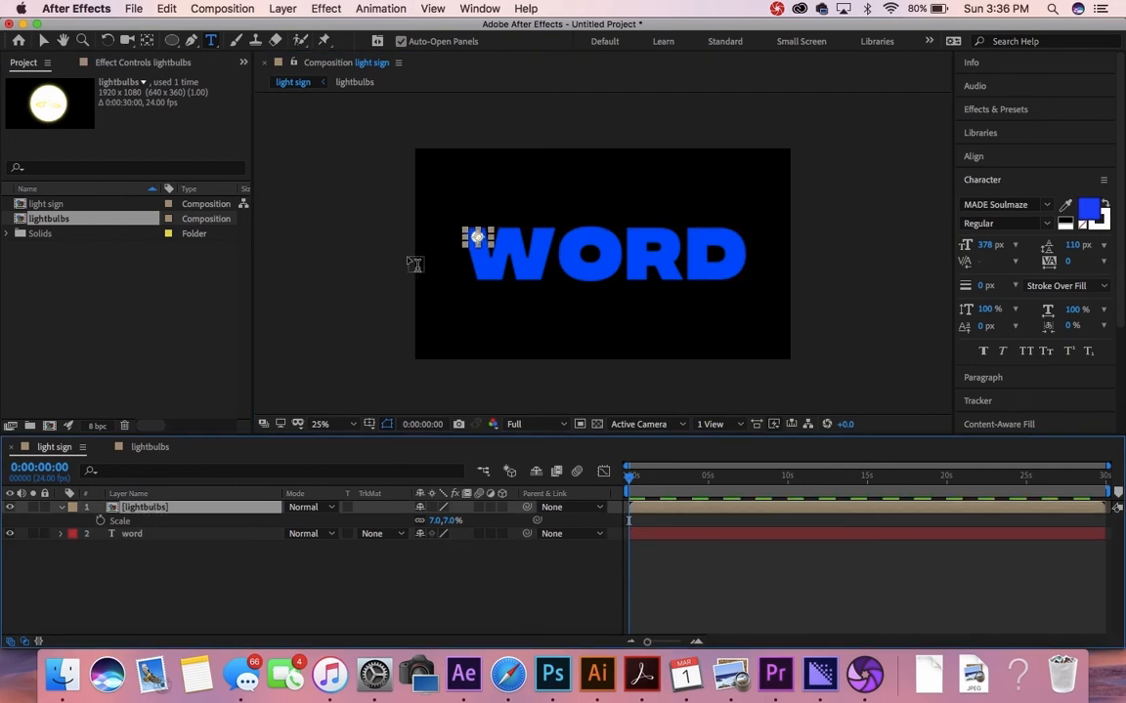
left_click(43, 40)
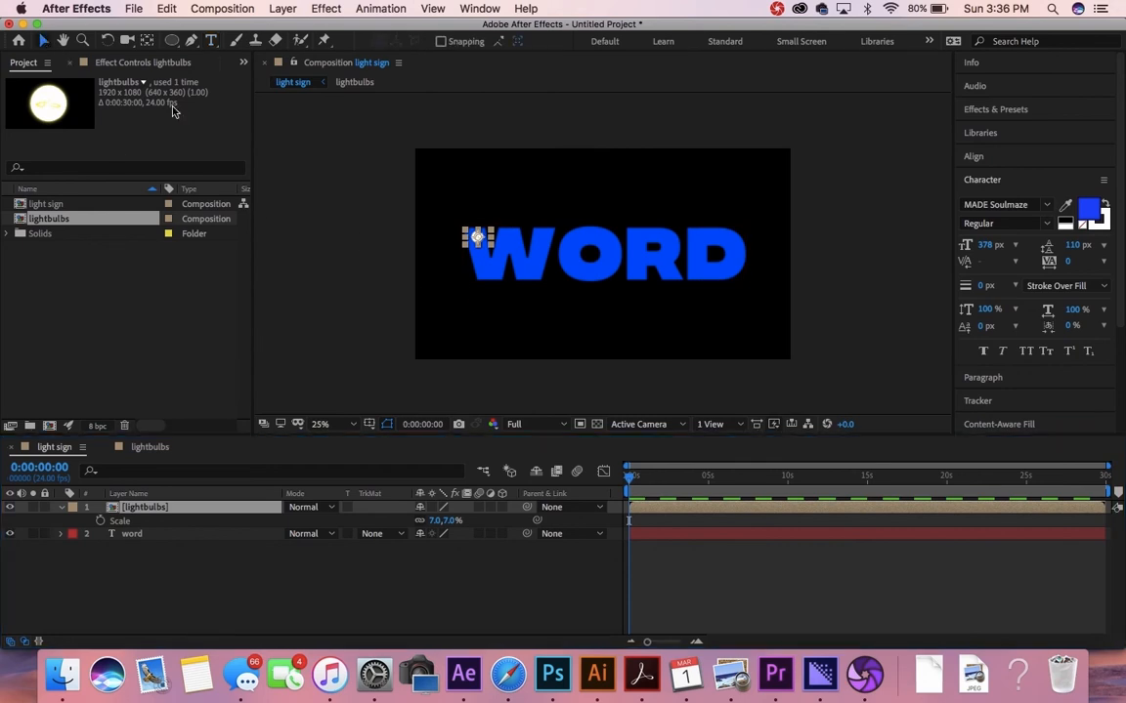
left_click(466, 321)
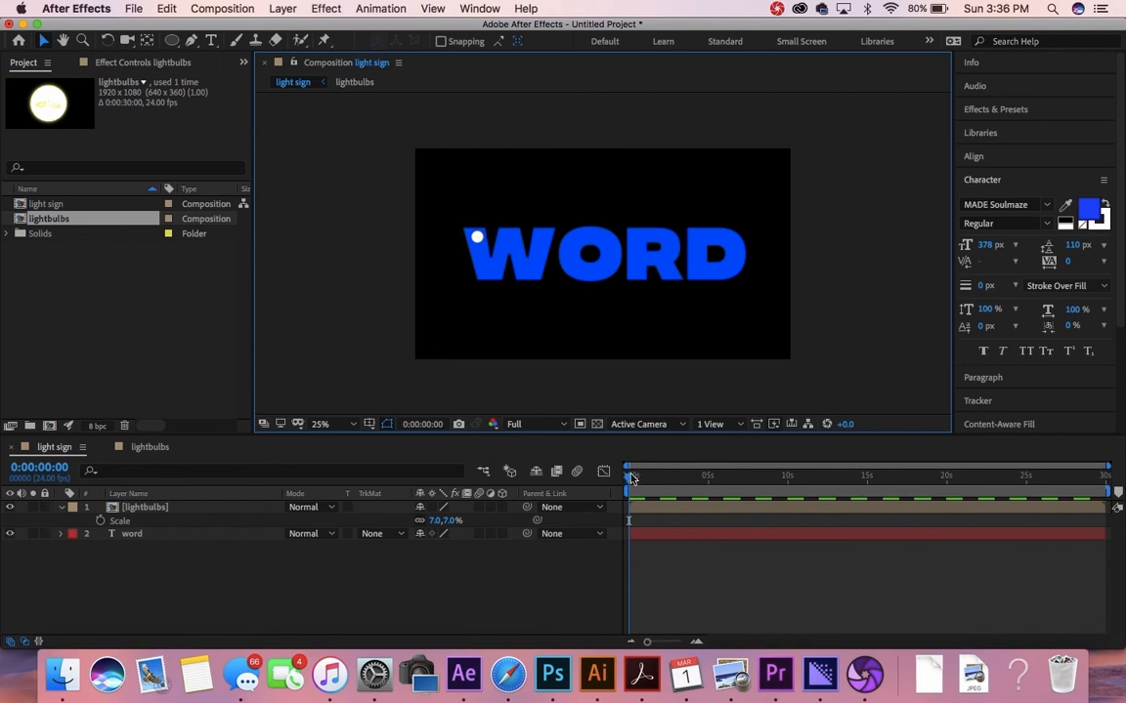
left_click(229, 510)
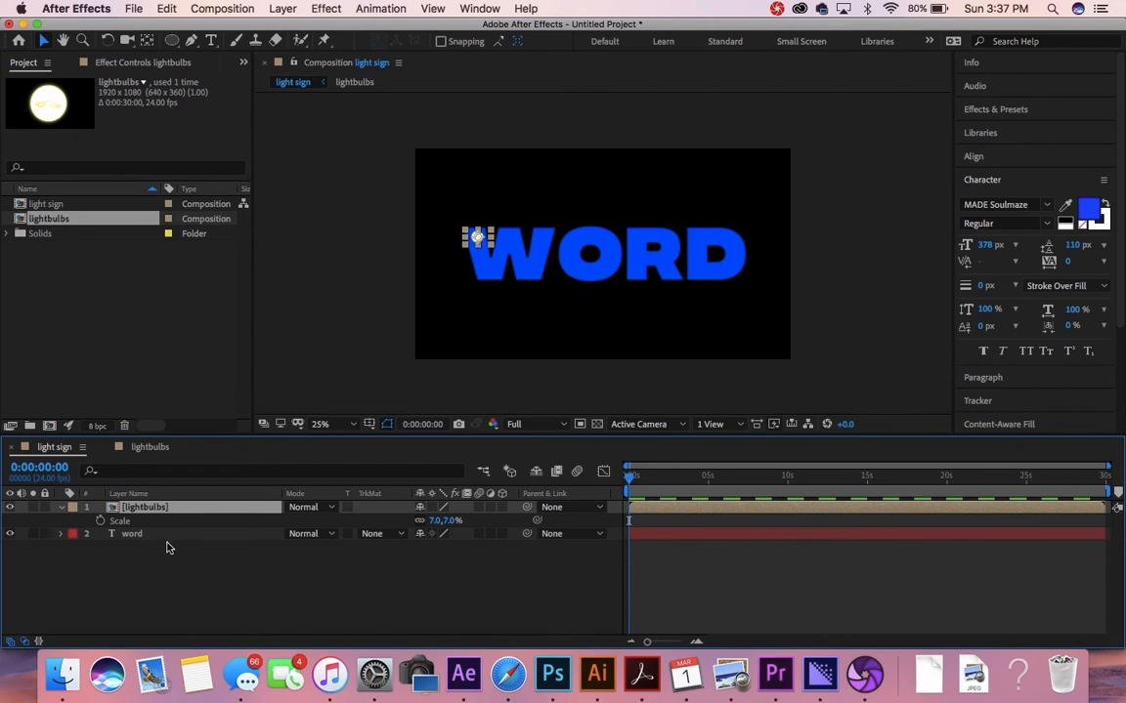
Step: Duplicate the lightbulbs layer and place four bulb copies across the W
key("super+d")
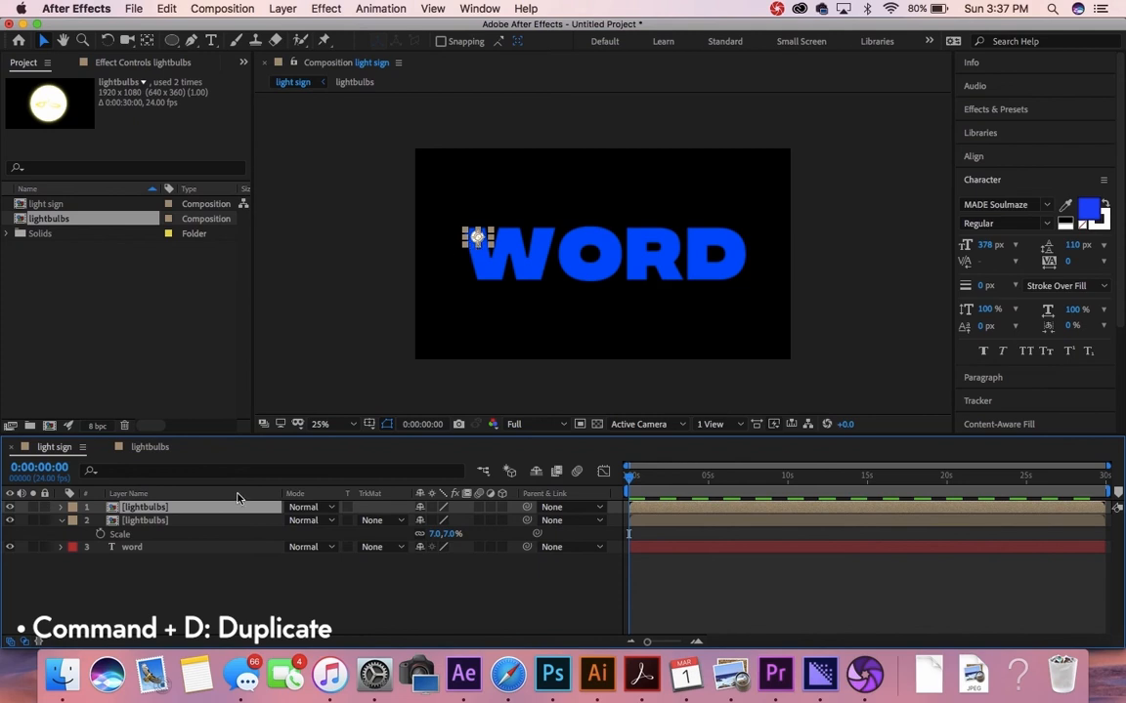
key("super+d")
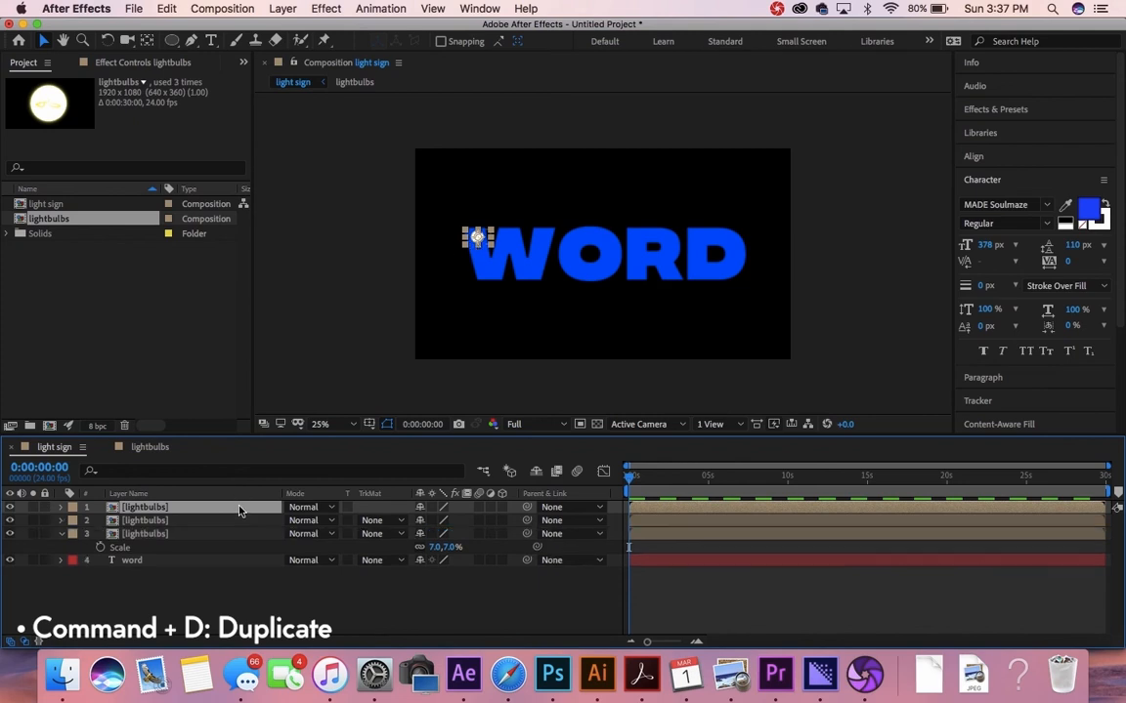
left_click_drag(475, 244, 509, 237)
left_click(477, 238)
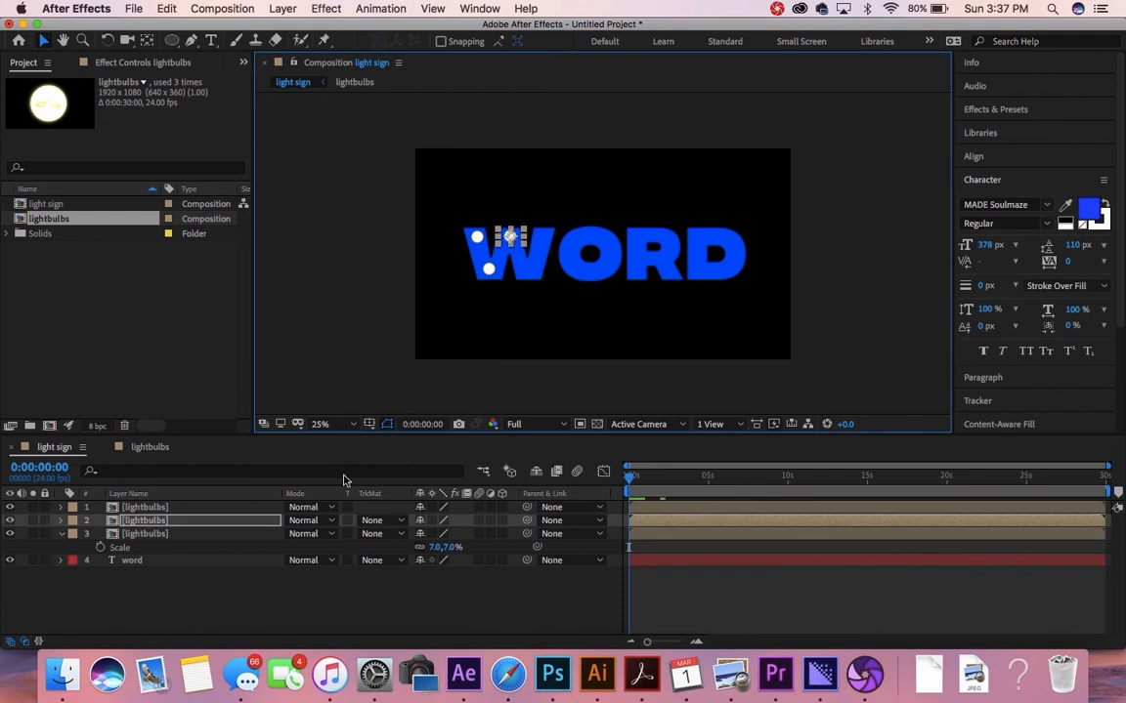
left_click(173, 509)
key("super+d")
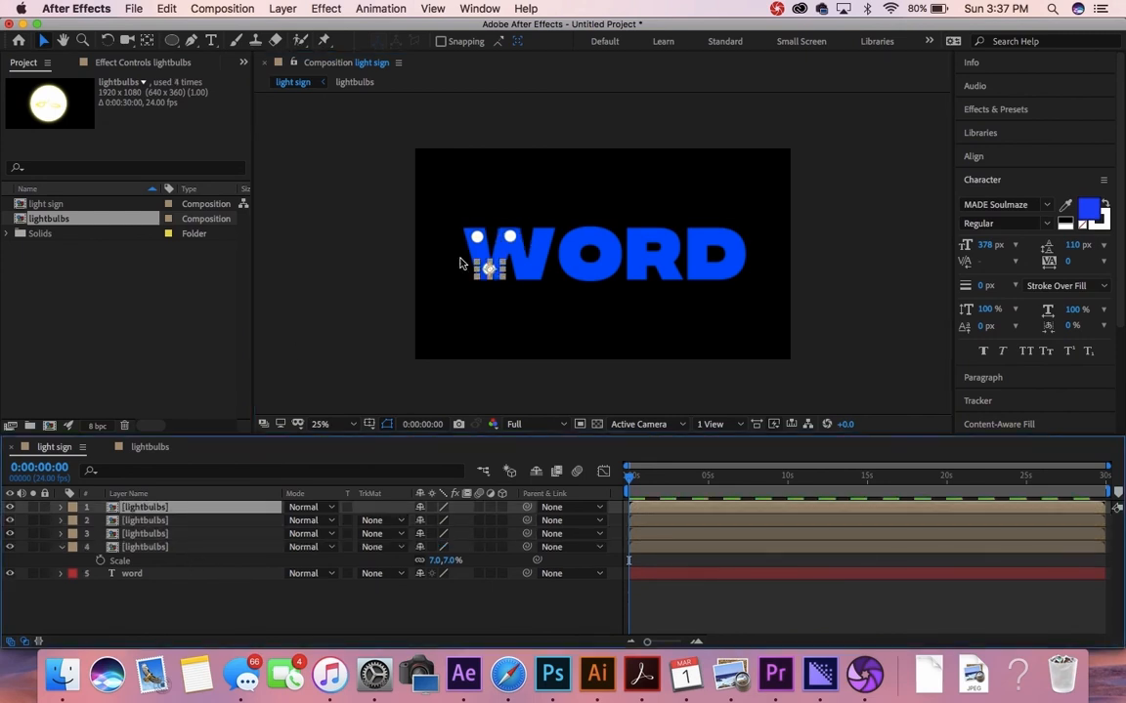
left_click_drag(485, 276, 527, 275)
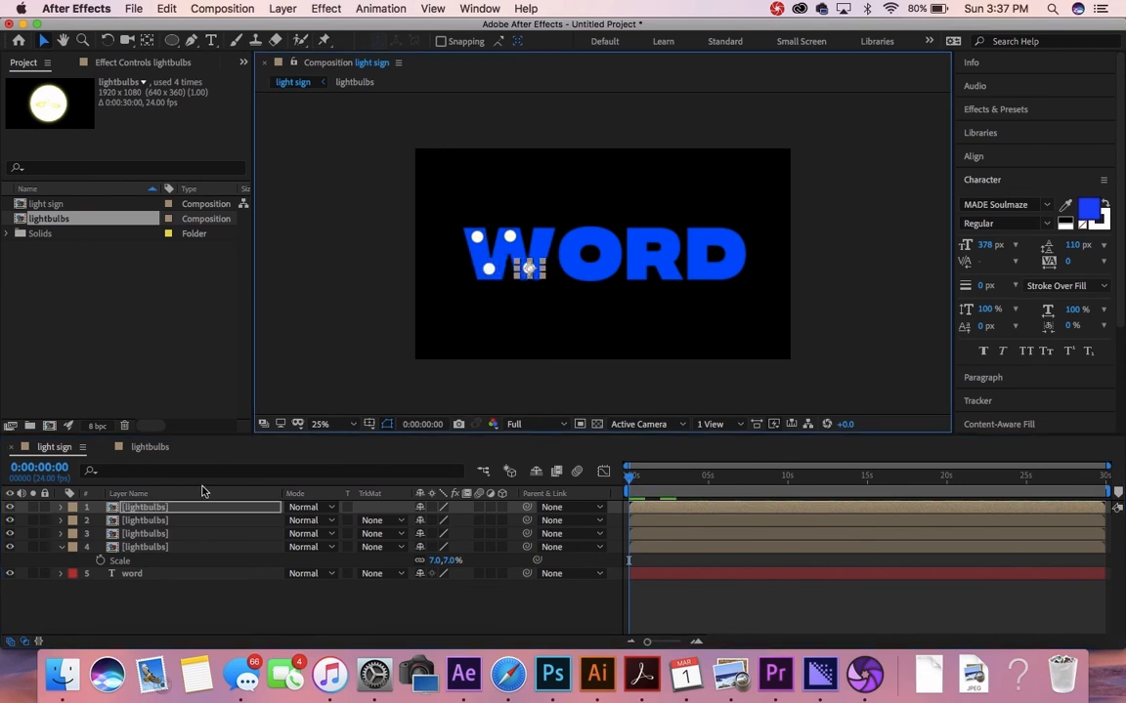
key("super+d")
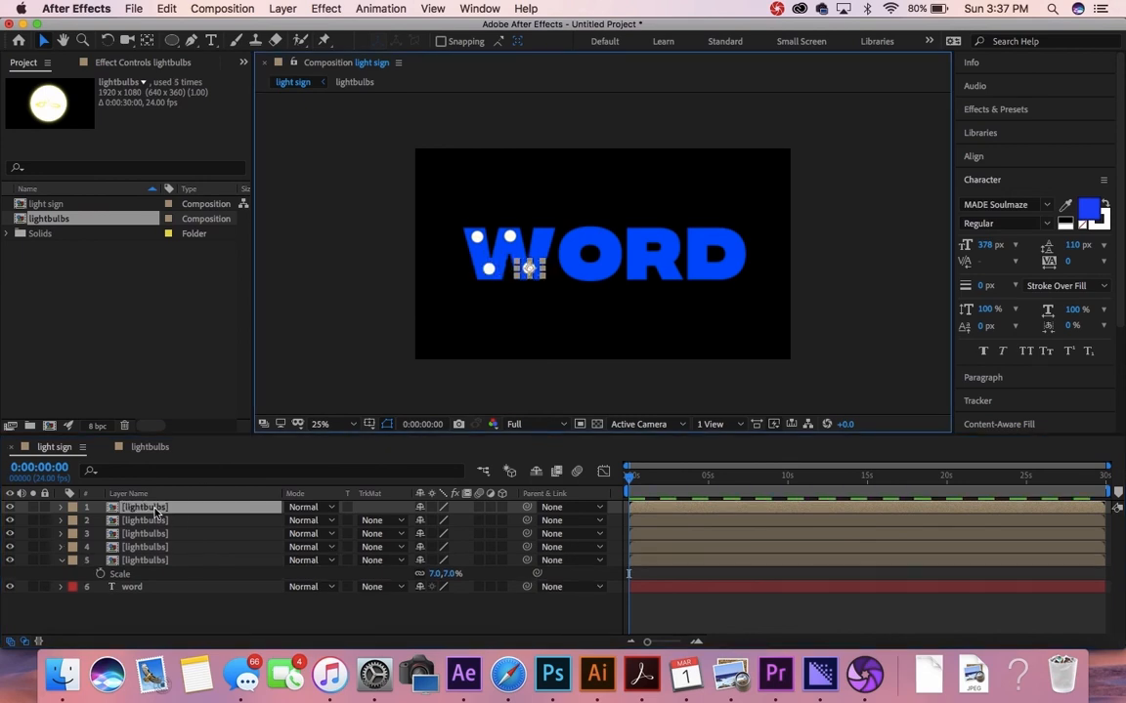
left_click_drag(523, 272, 539, 241)
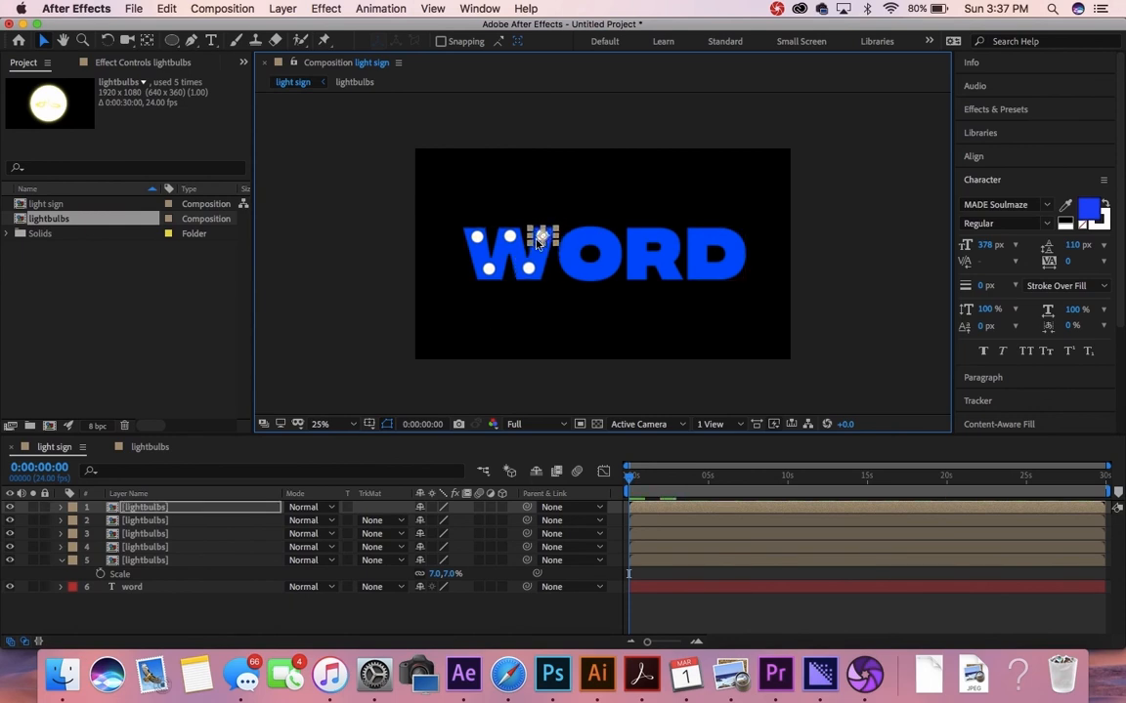
Step: Add two more bulb copies on the top and left side of the O
key("super+d")
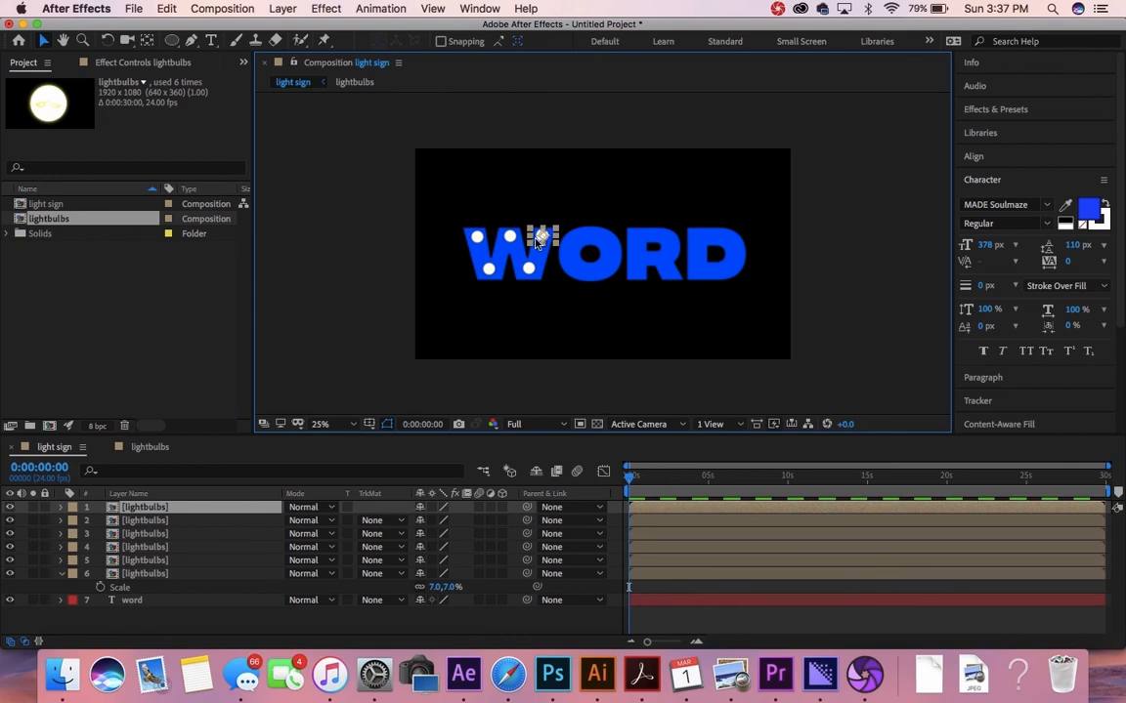
left_click_drag(552, 234, 587, 236)
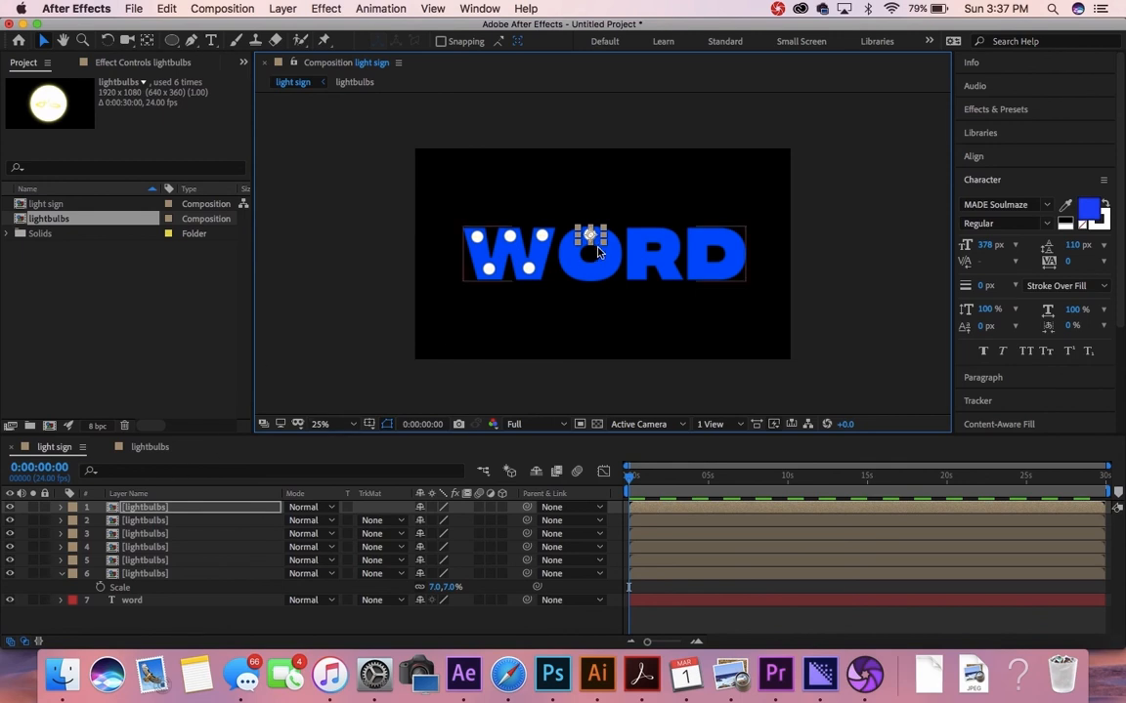
key("super+d")
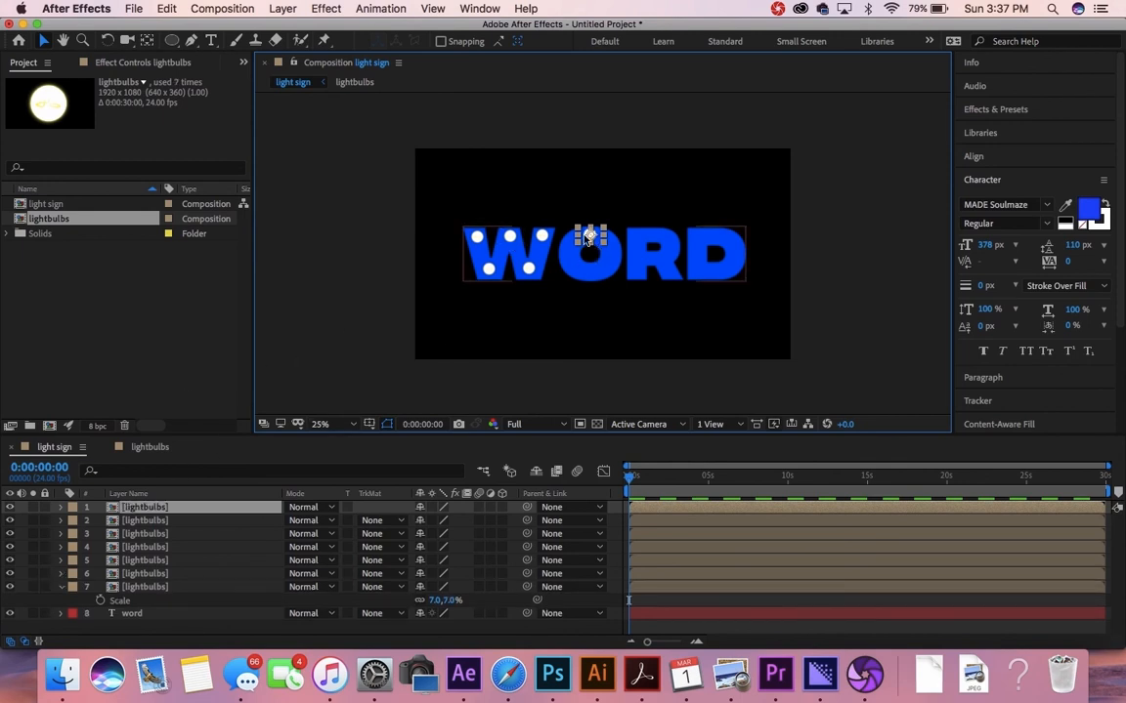
left_click_drag(579, 244, 607, 256)
Step: Add two more bulb copies around the O, including one below its centre
key("super+d")
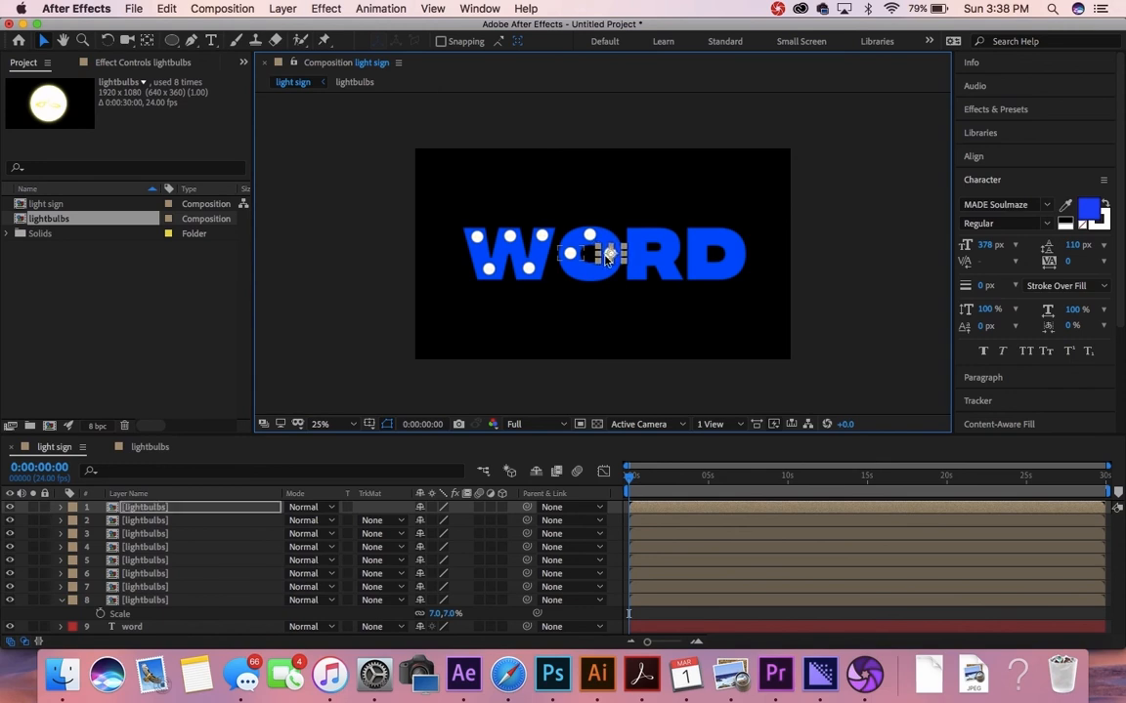
key("super+d")
left_click_drag(607, 256, 586, 275)
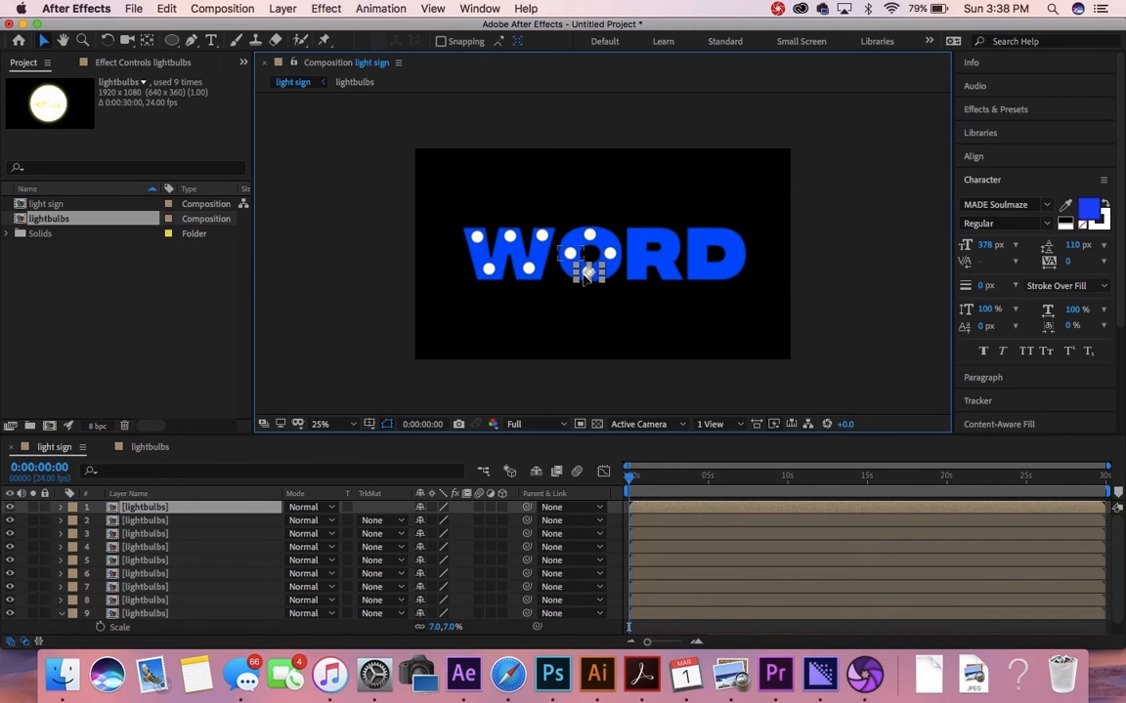
Step: Place bulb copies at the R's top, lower part and middle, then deselect
key("super+d")
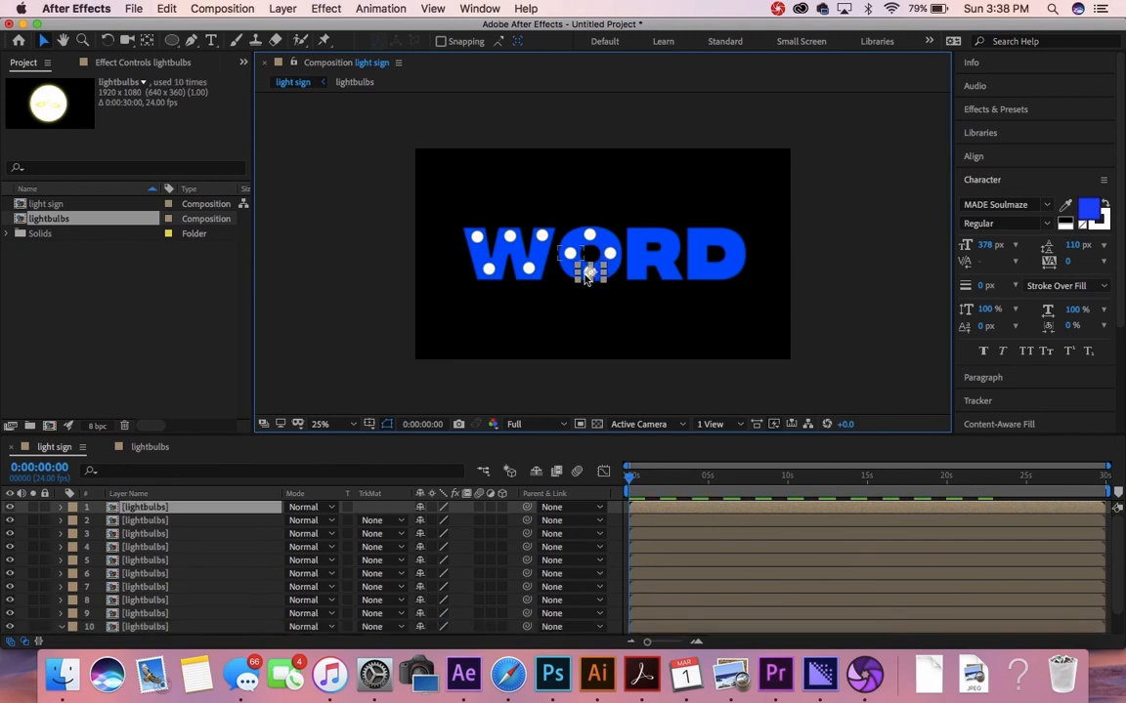
left_click_drag(586, 273, 634, 241)
key("super+d")
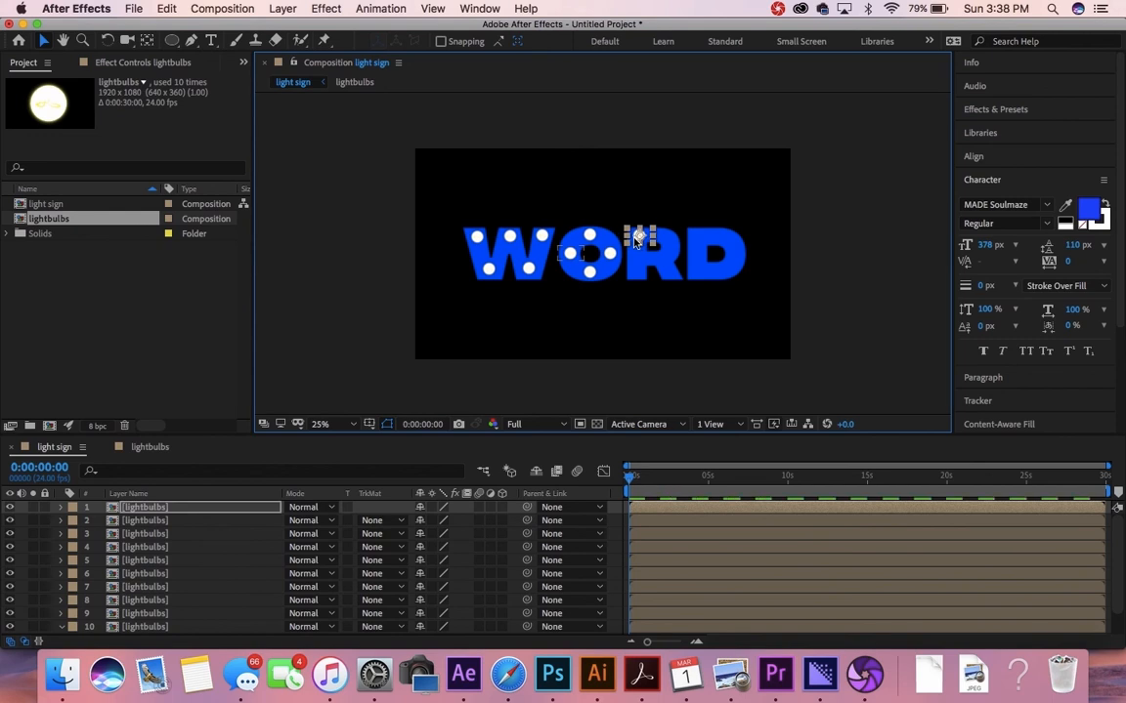
left_click_drag(635, 242, 663, 245)
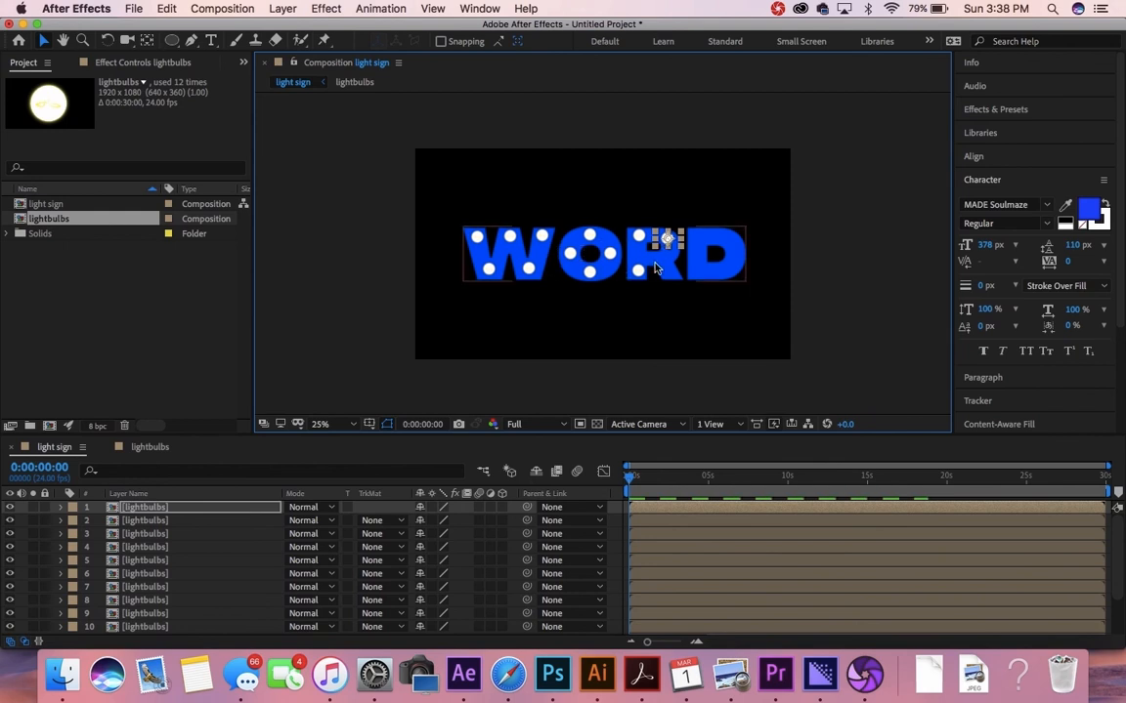
left_click(665, 235)
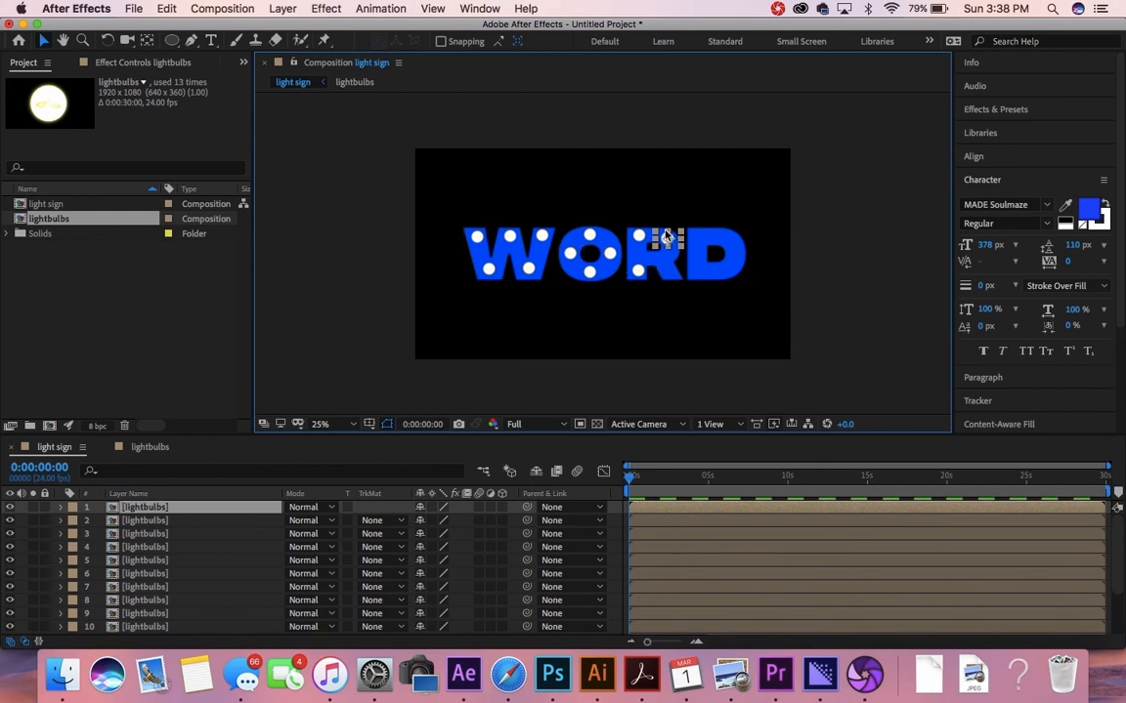
left_click_drag(663, 247, 665, 277)
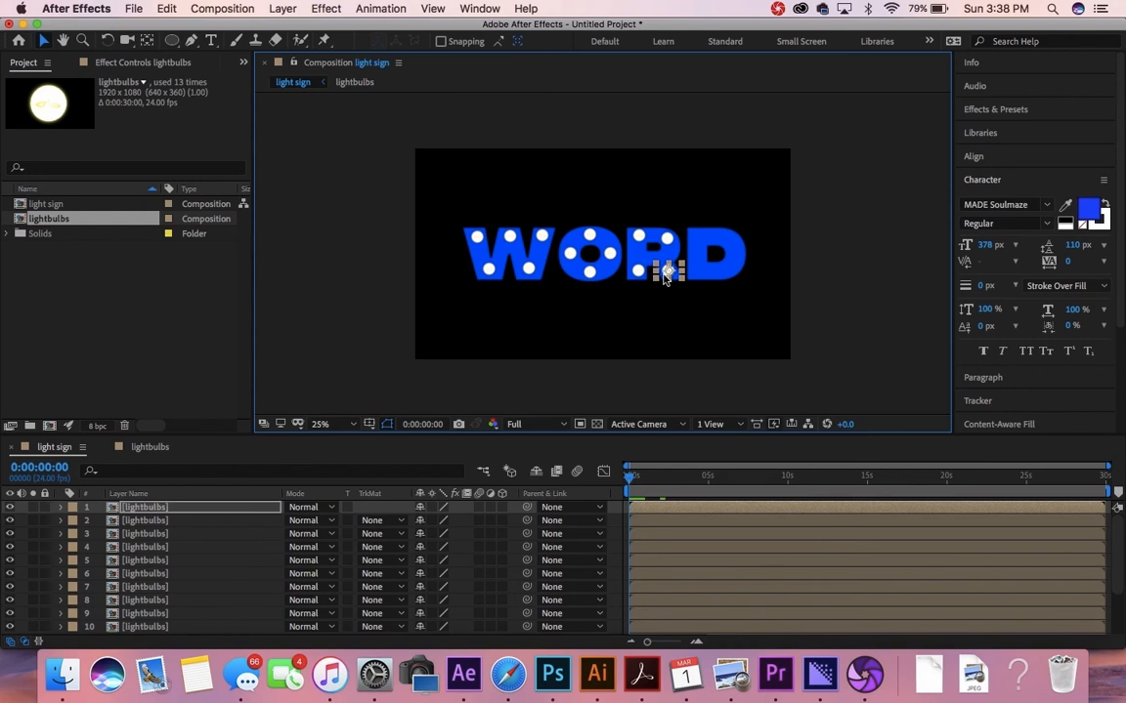
left_click(878, 309)
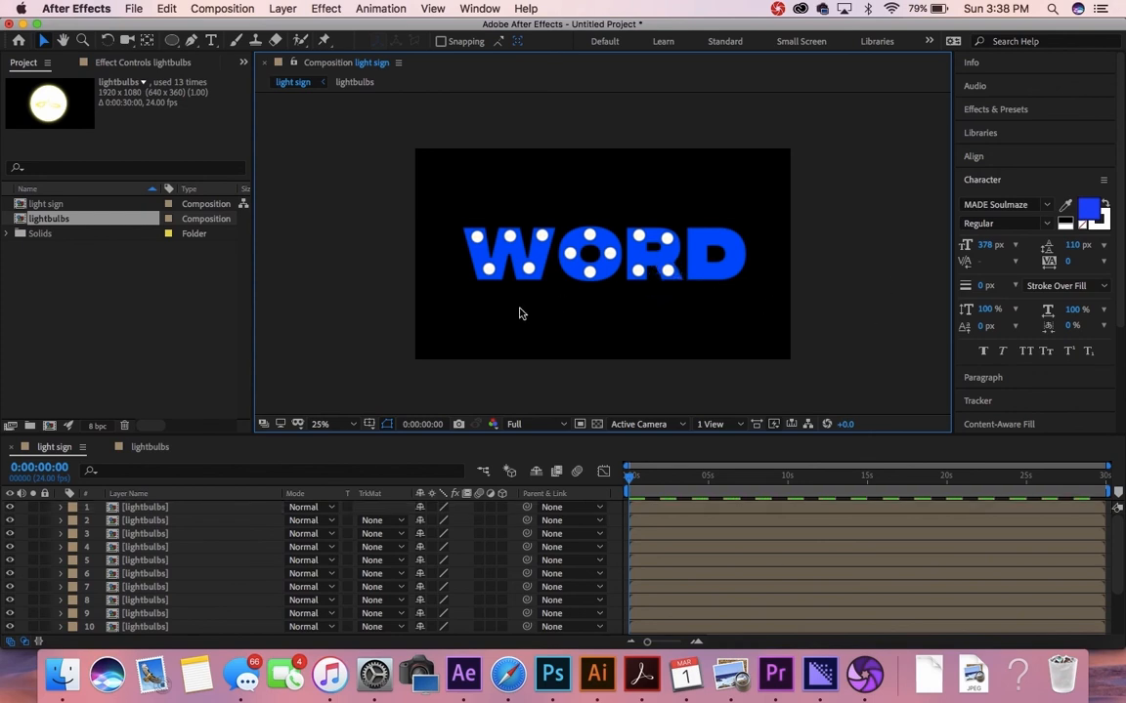
Step: Move and duplicate the newest bulbs onto the top and lower left of the D
left_click(148, 512)
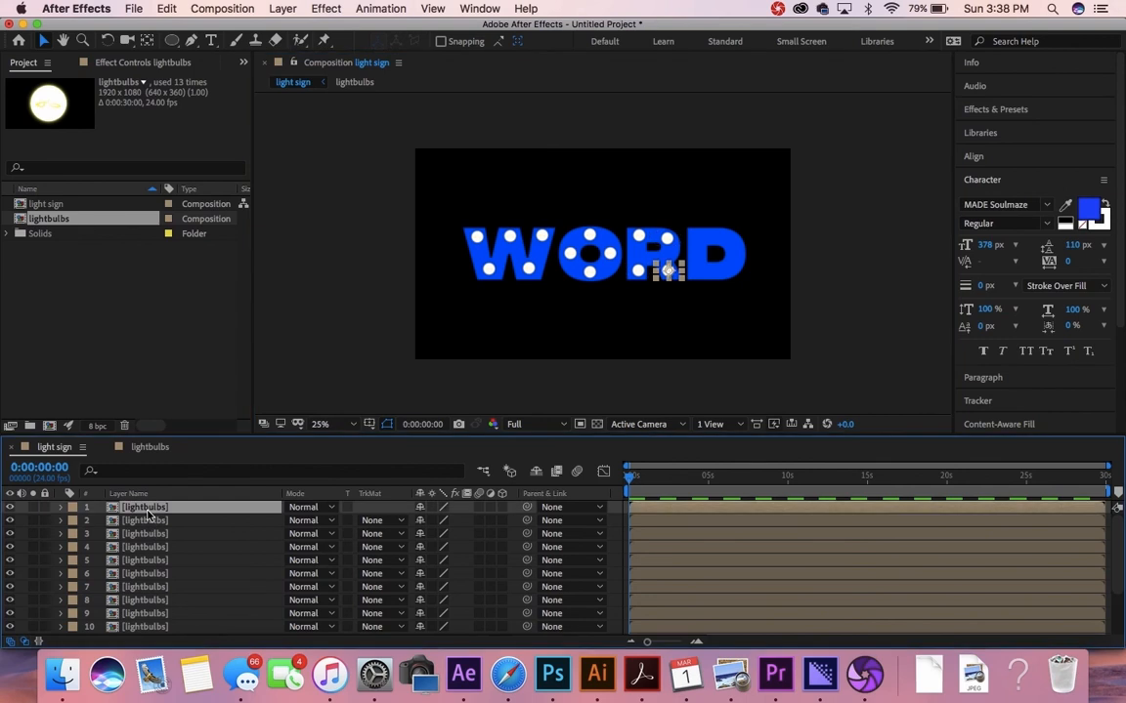
left_click_drag(667, 277, 695, 244)
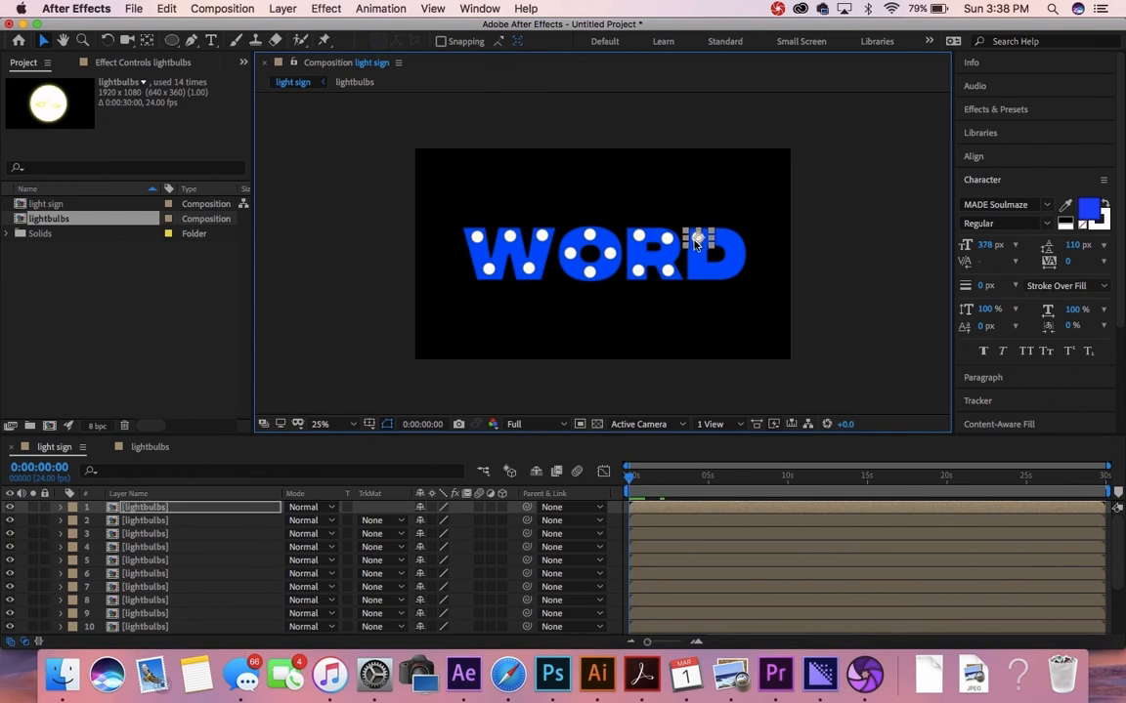
left_click_drag(696, 244, 725, 269)
key("super+d")
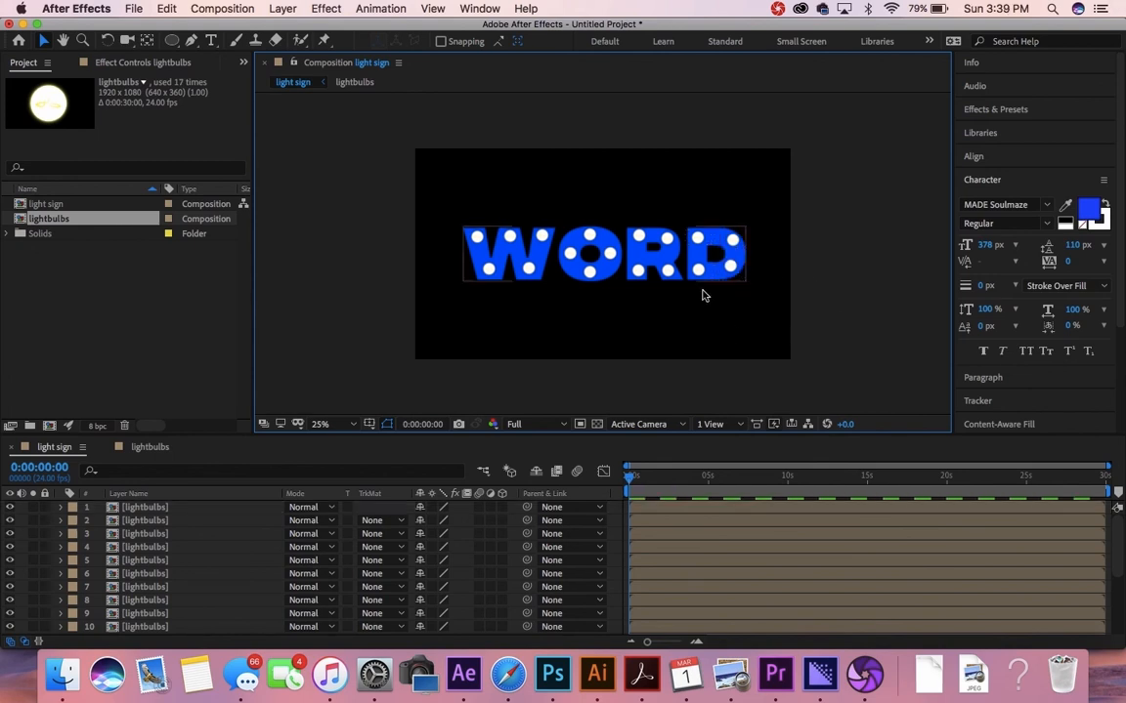
left_click(649, 272)
left_click(636, 522)
Step: Scrub to about four seconds to preview the bulbs, then return to the first frame
left_click_drag(631, 481, 721, 518)
key("Home")
left_click(196, 549)
left_click(193, 508)
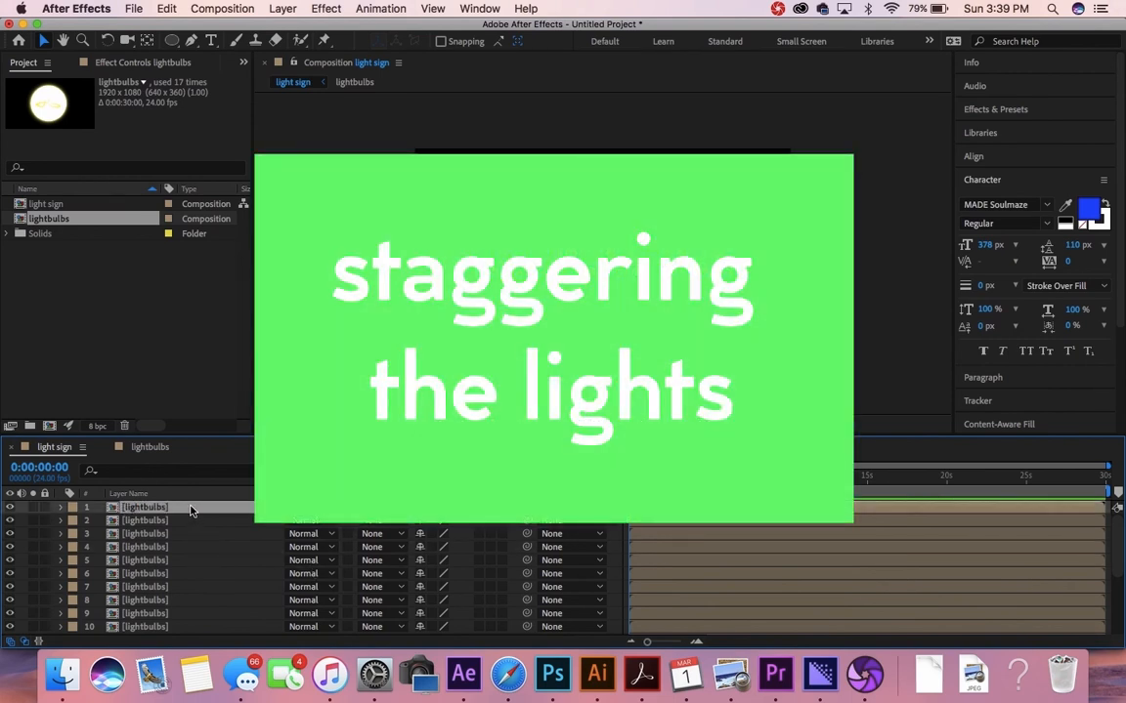
scroll(192, 511, "down", 5)
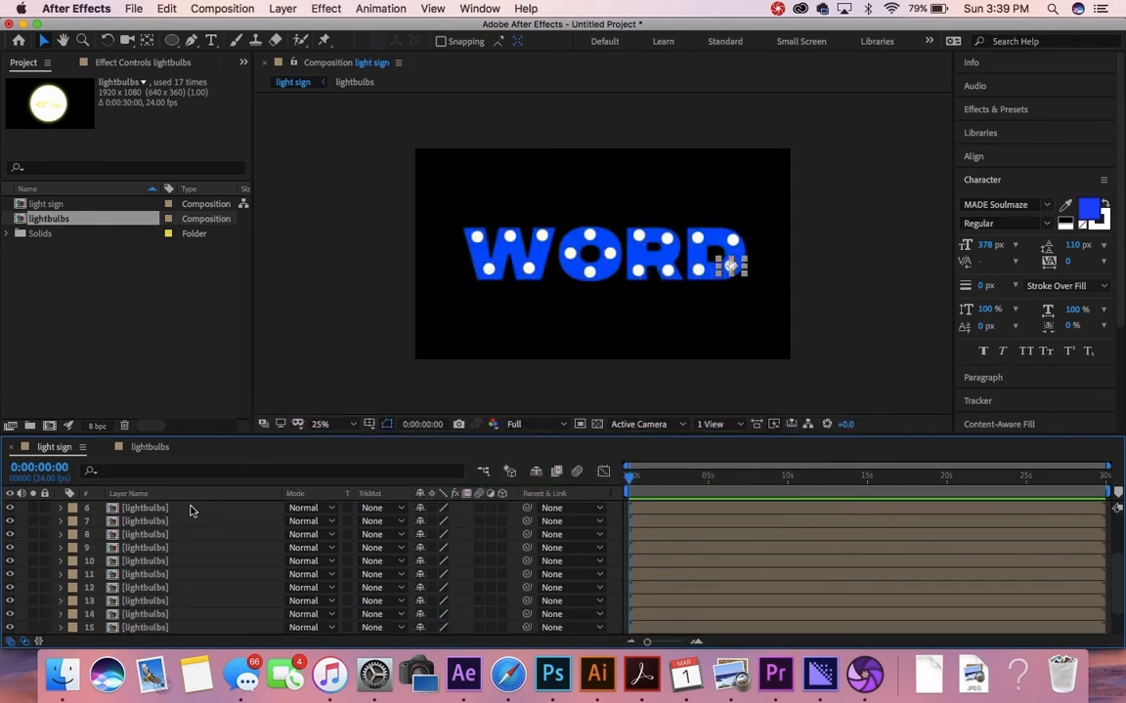
Step: Offset lightbulbs layers 3, 7 and 2 so their bars start at different times
scroll(190, 510, "up", 5)
left_click(180, 561)
scroll(182, 562, "down", 5)
scroll(182, 562, "up", 5)
left_click(188, 509)
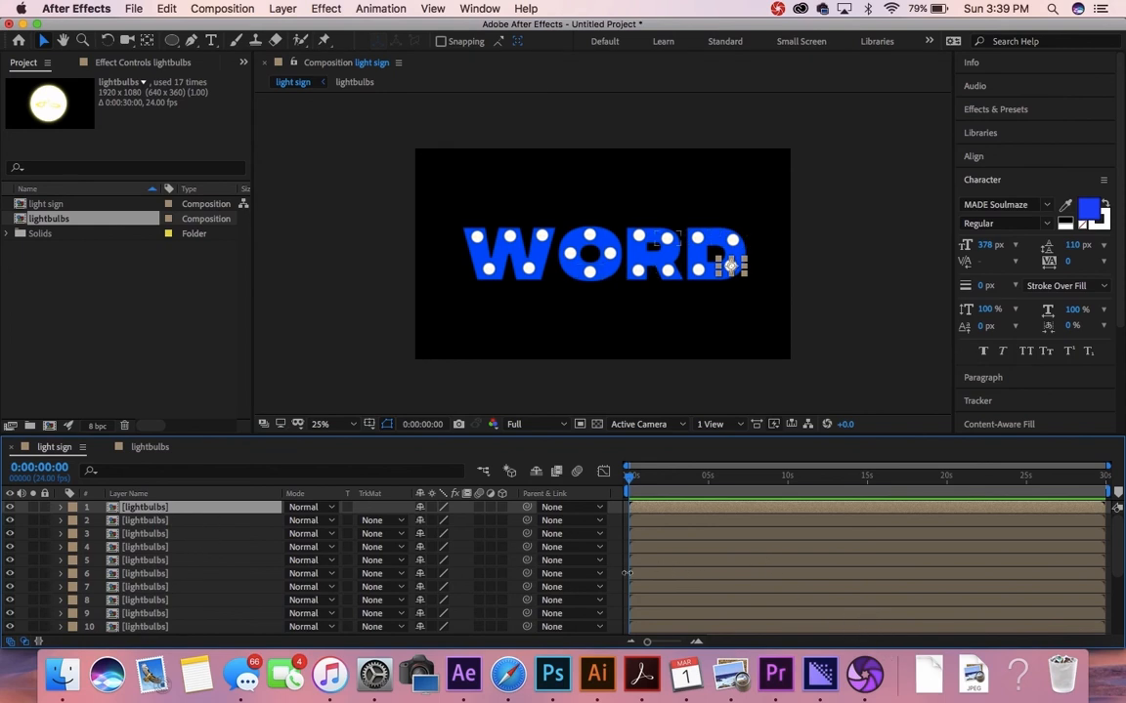
left_click(699, 560)
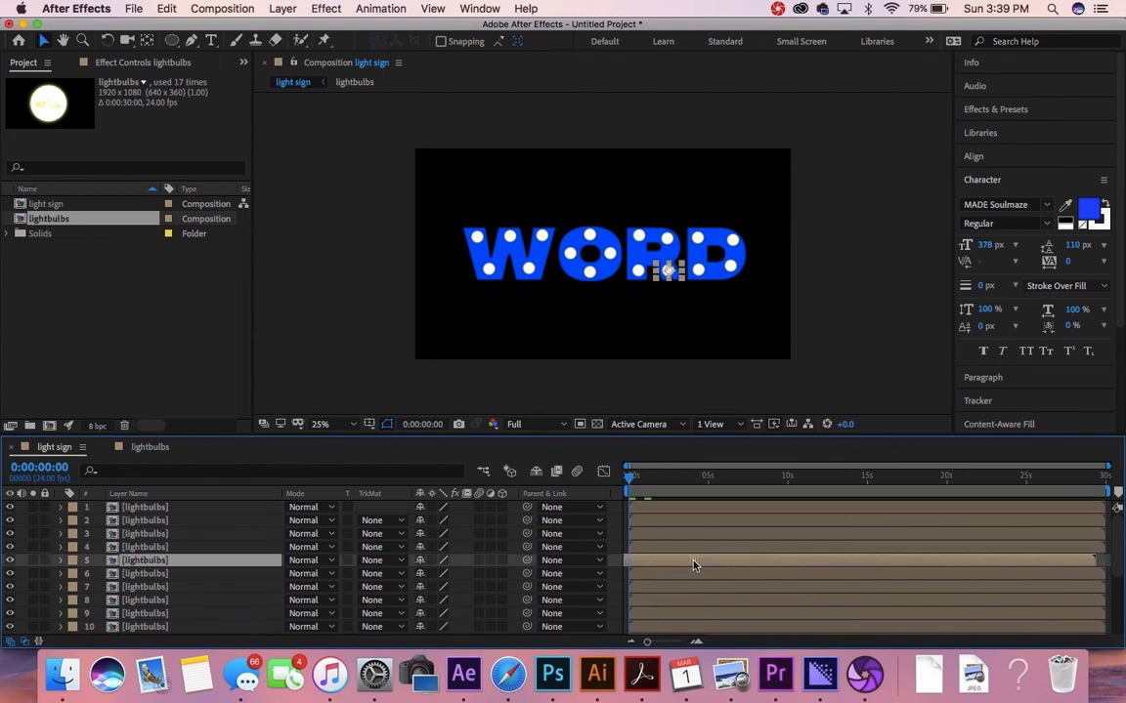
left_click(699, 532)
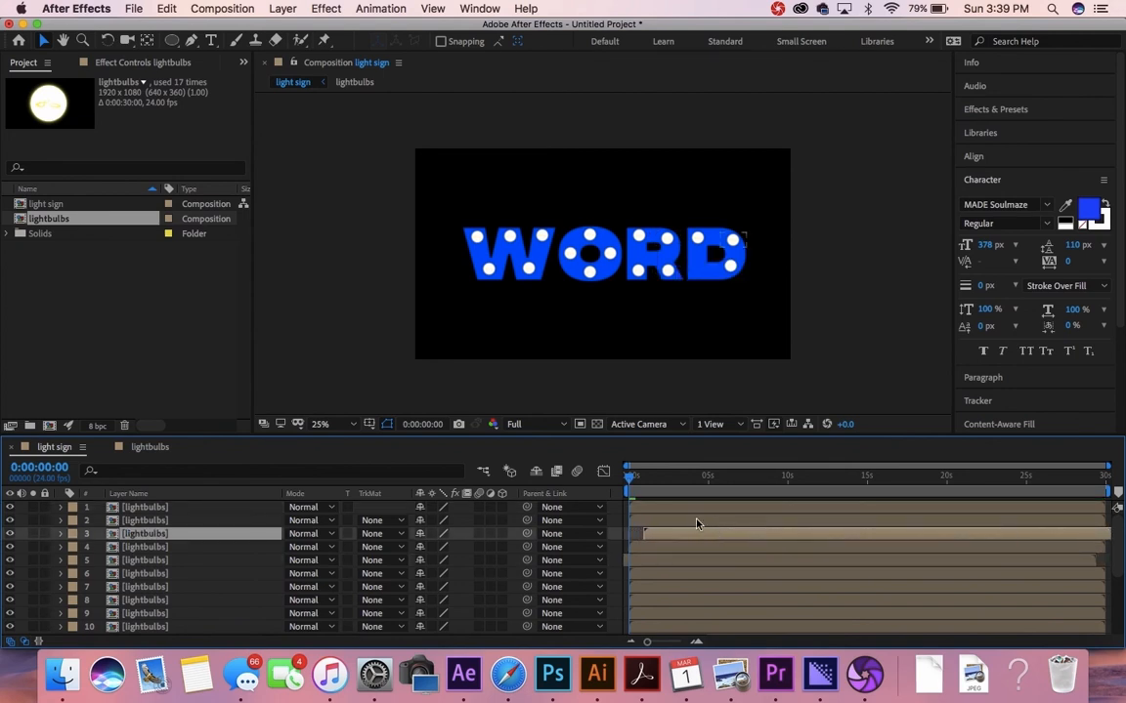
left_click(679, 510)
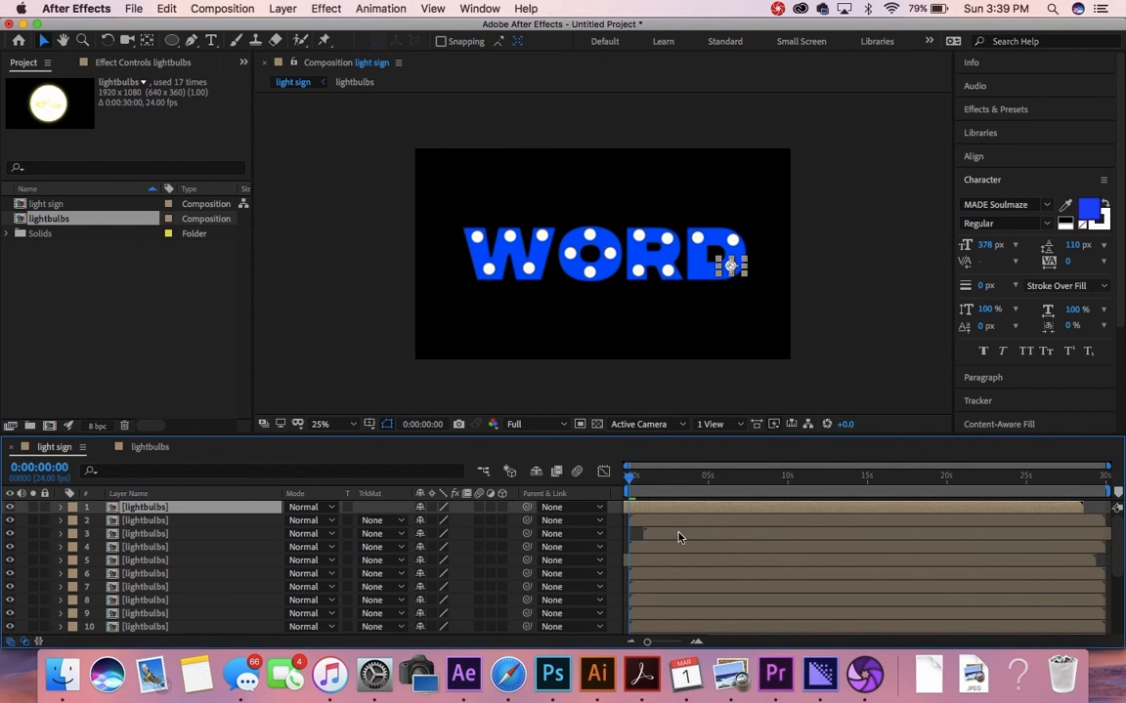
left_click_drag(678, 535, 631, 544)
left_click_drag(707, 591, 652, 605)
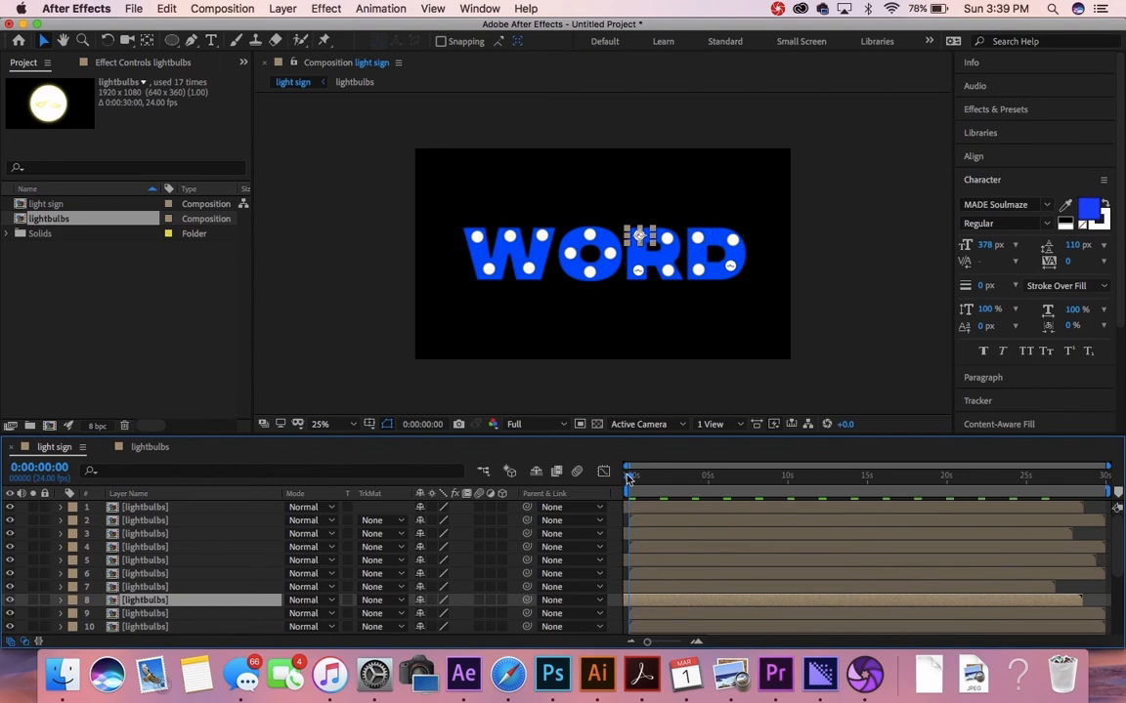
mouse_move(644, 524)
left_mouse_down()
mouse_move(662, 521)
mouse_move(623, 527)
left_mouse_up()
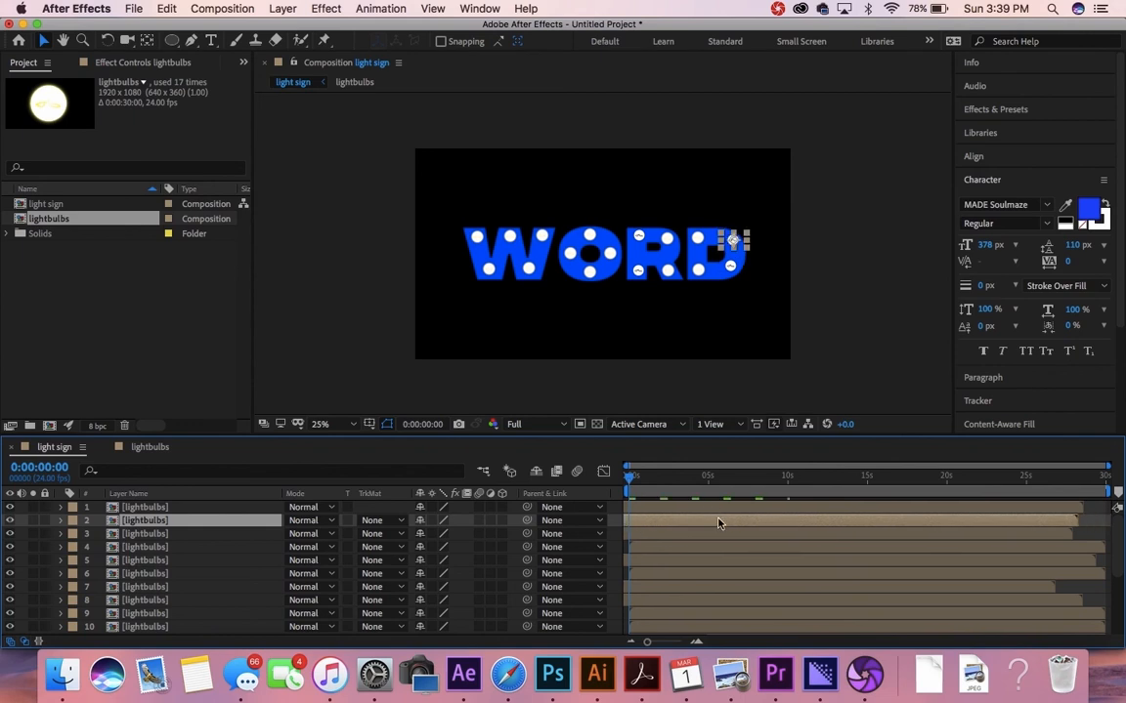
left_click(735, 627)
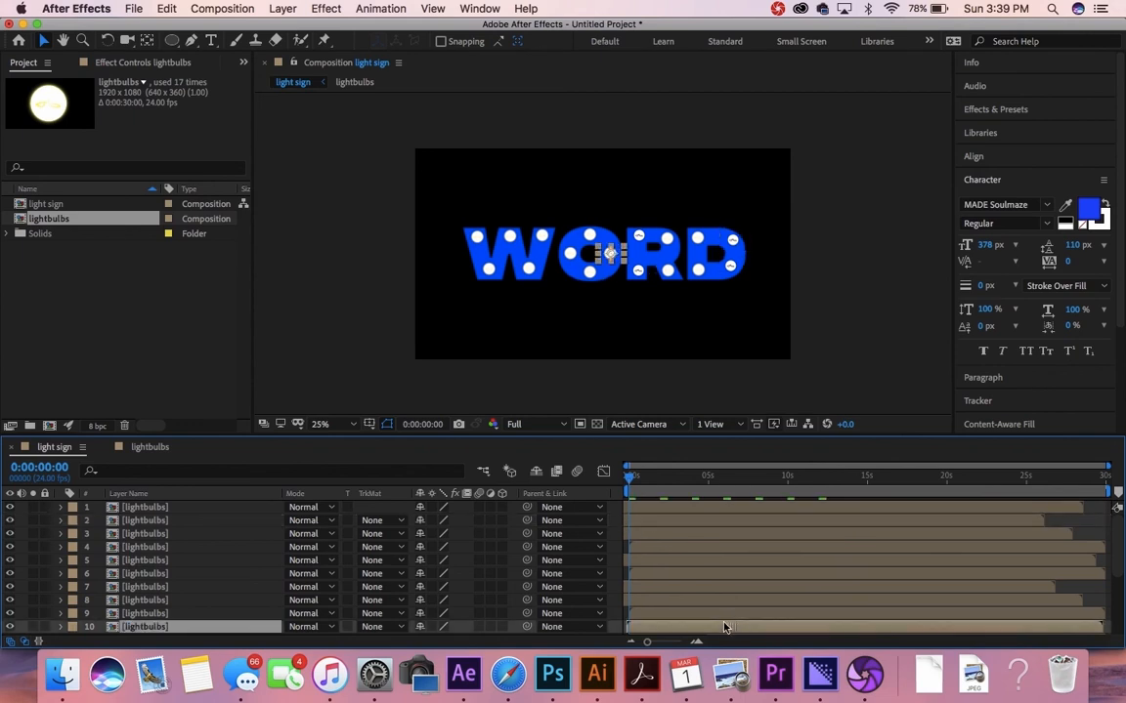
Step: Stagger lightbulbs layers 11, 12 and 17 by sliding their bars later or earlier
scroll(723, 615, "down", 5)
left_click(732, 576)
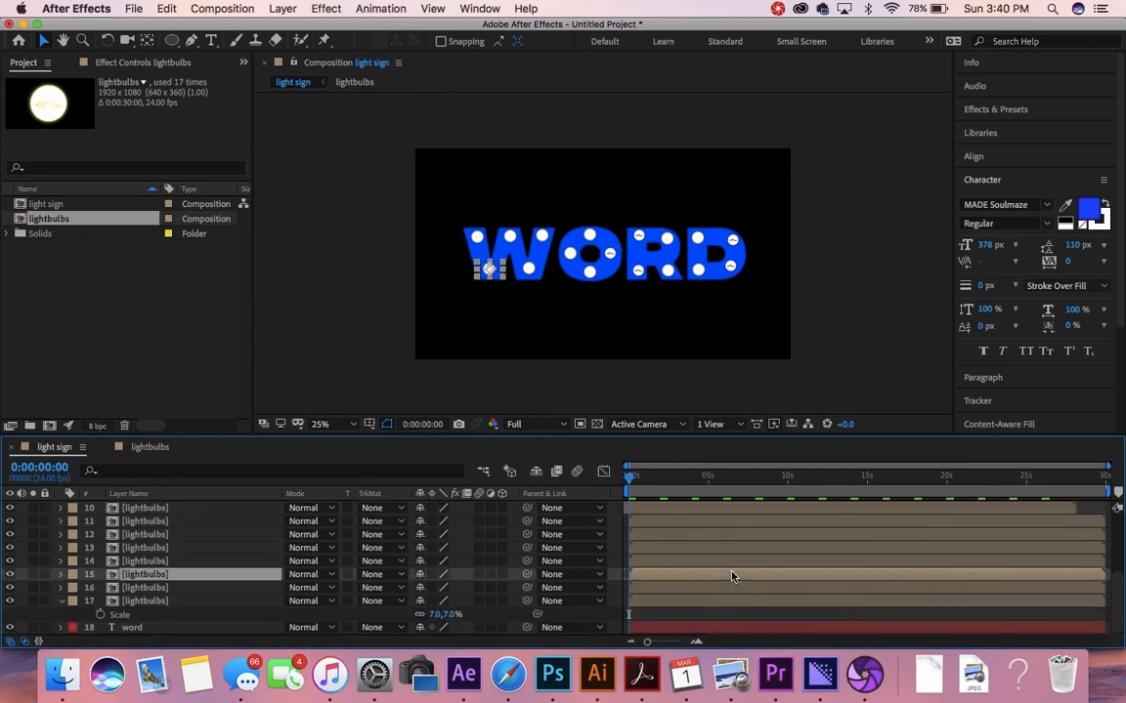
left_click(723, 549)
left_click(701, 536)
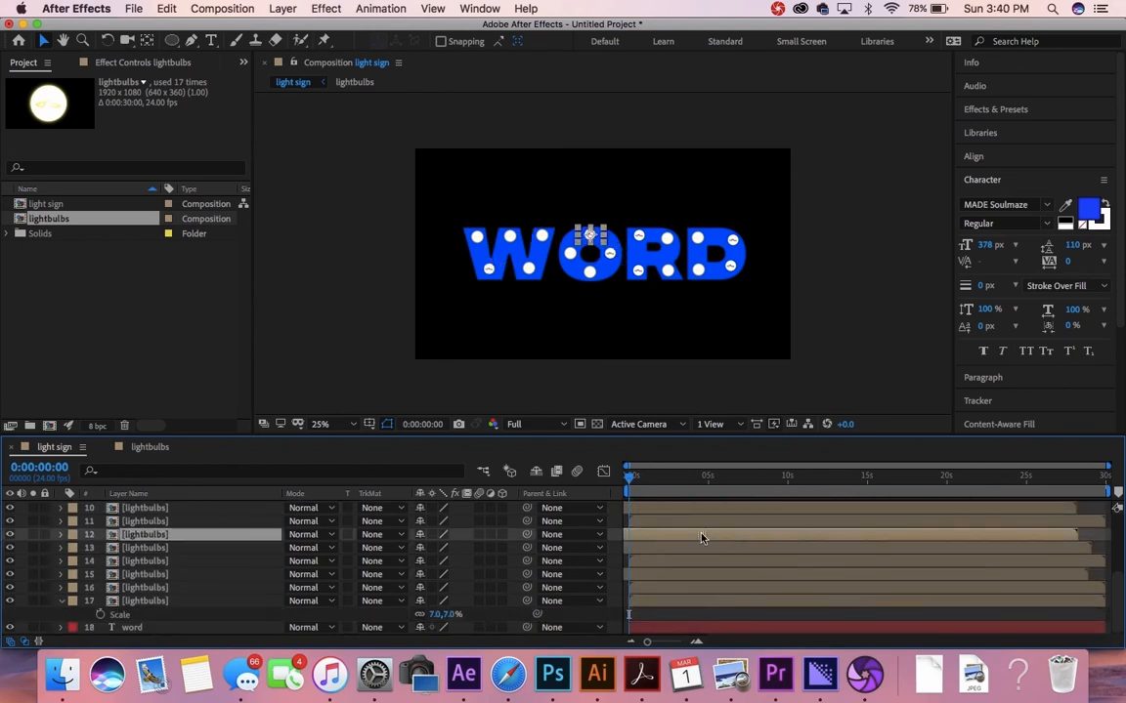
left_click_drag(723, 522, 736, 525)
left_click_drag(761, 600, 748, 599)
left_click(732, 557)
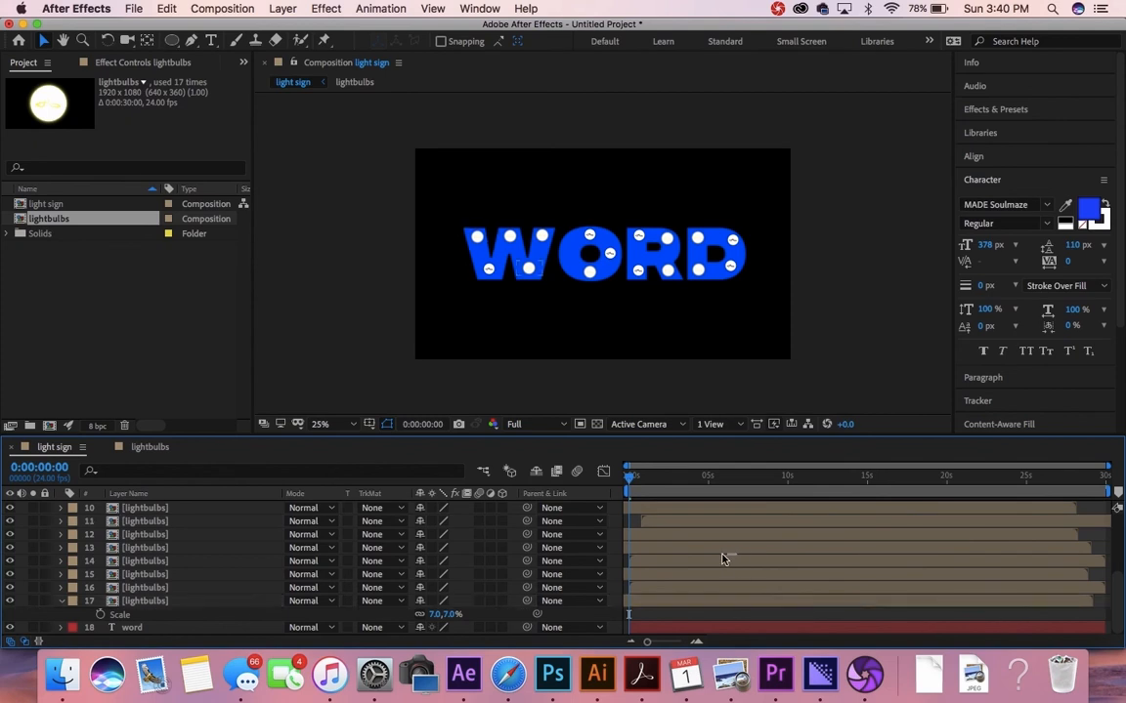
left_click_drag(727, 535, 705, 538)
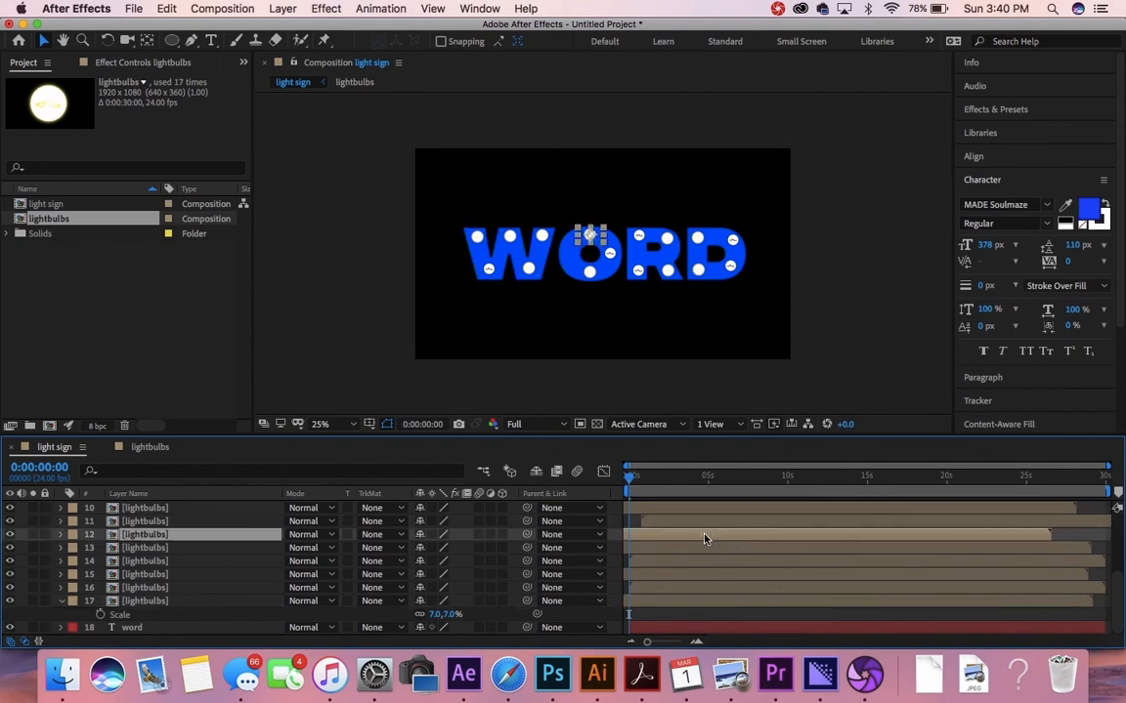
scroll(706, 539, "up", 5)
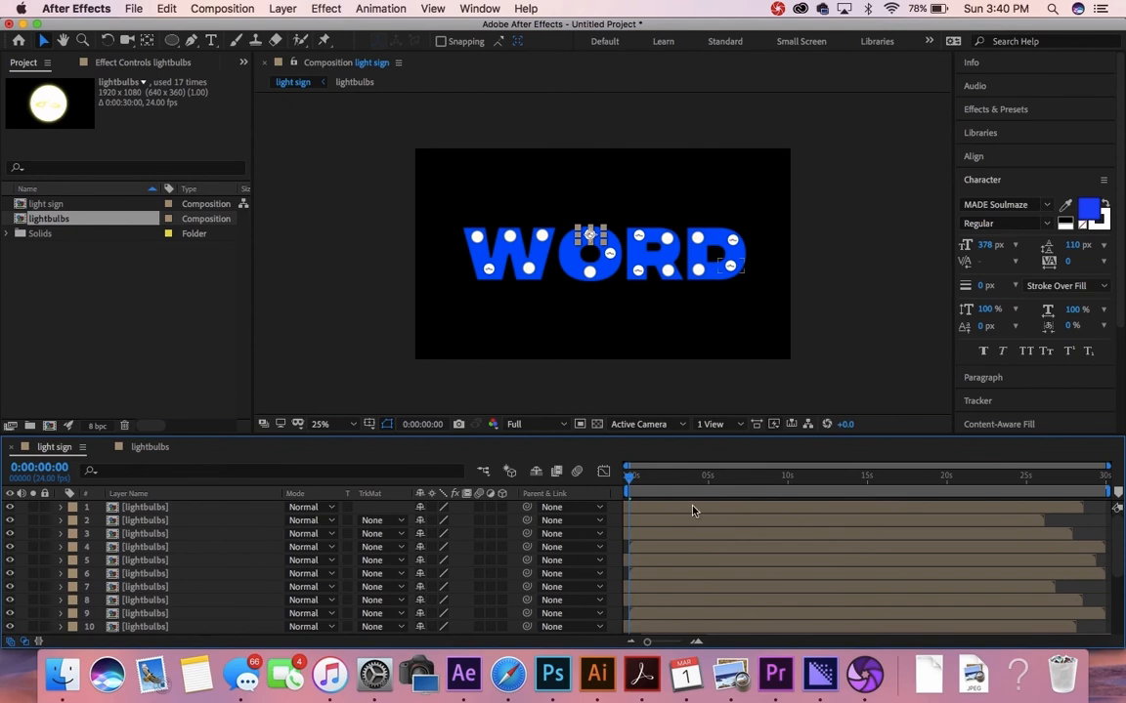
left_click(691, 509)
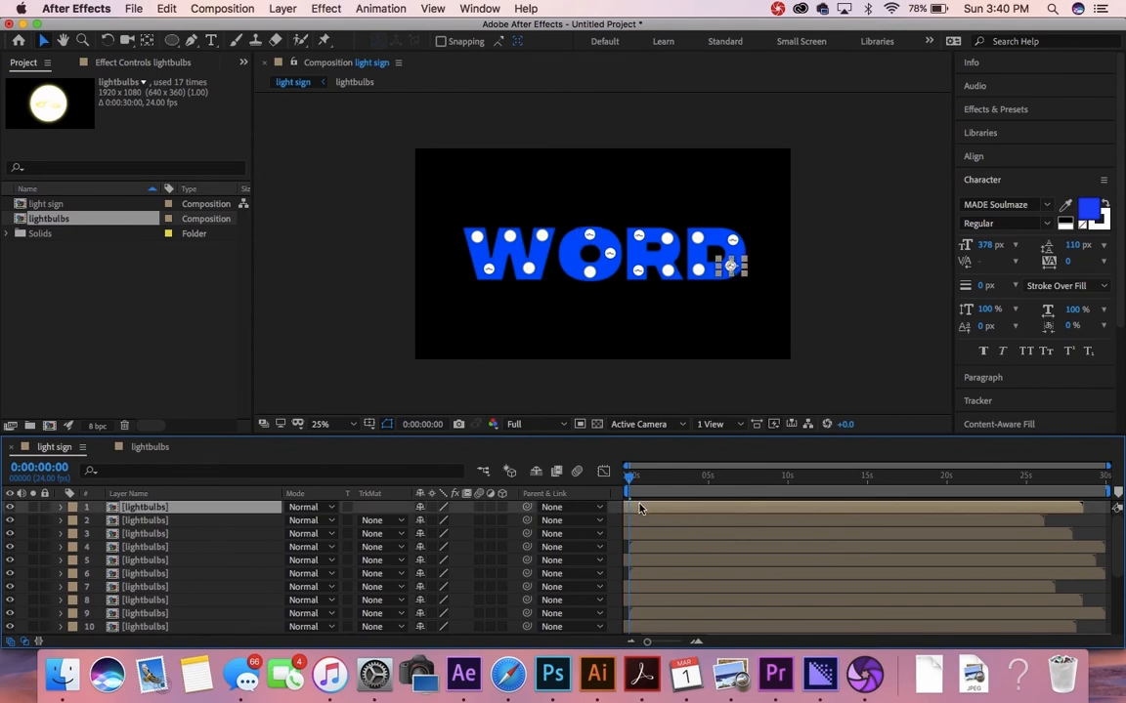
Step: Select lightbulbs layers 1, 4, 7, 14 and 11 together
left_click(182, 549, "super")
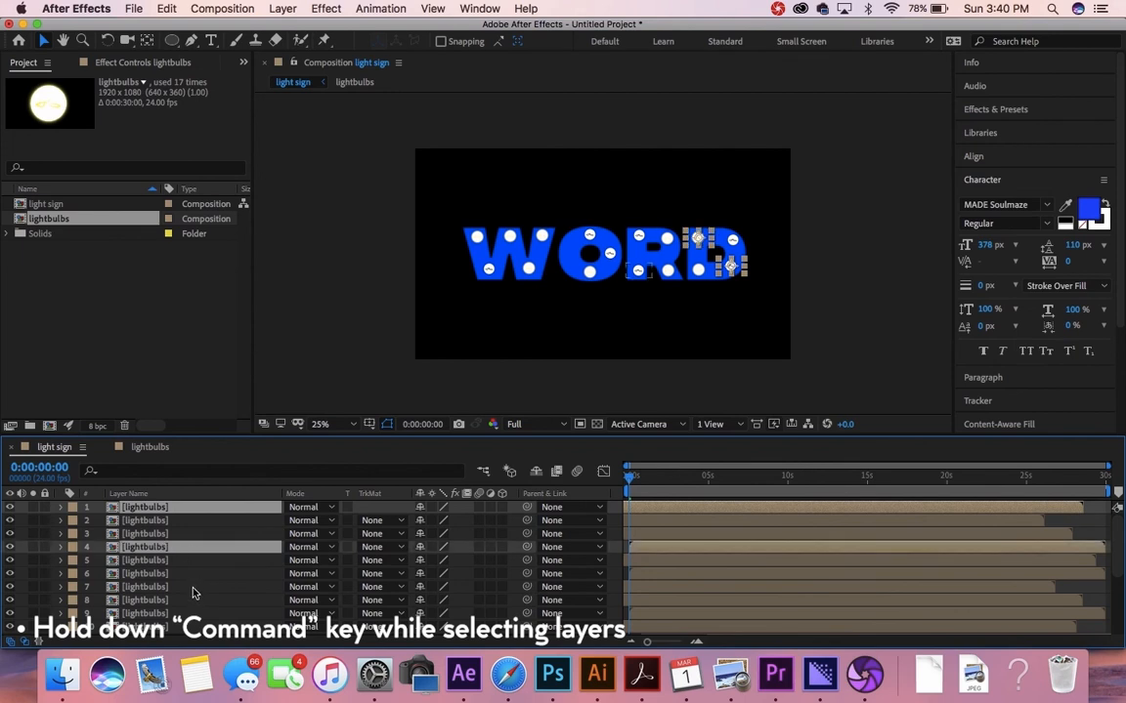
left_click(191, 588, "super")
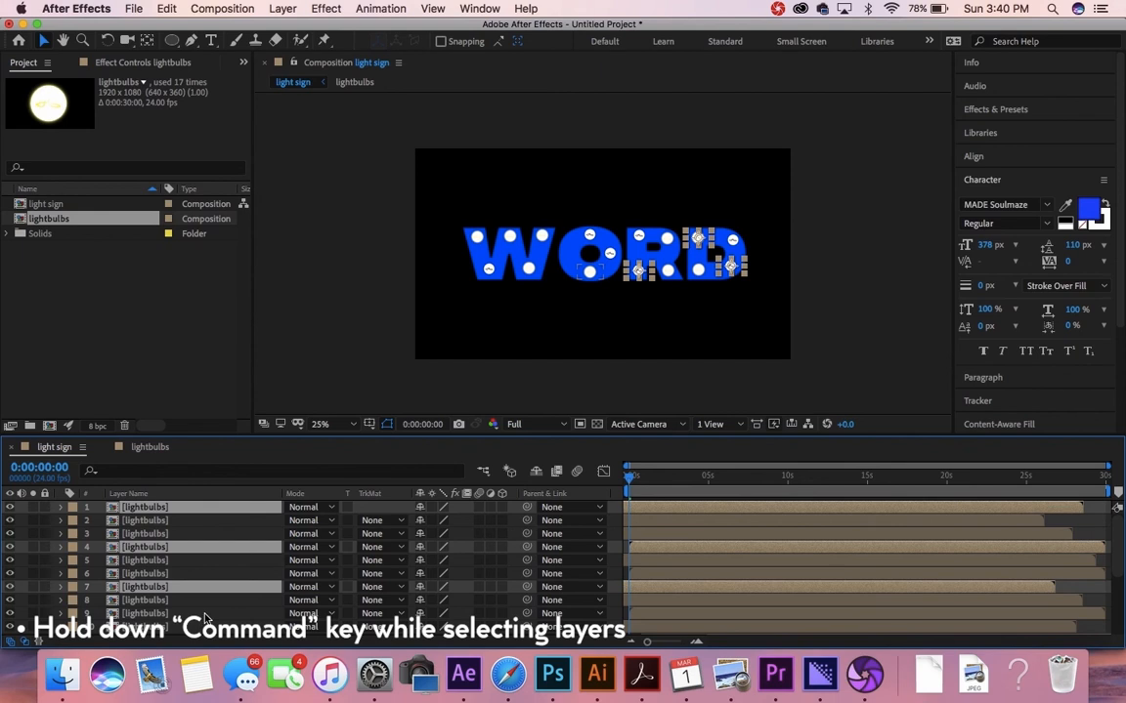
scroll(203, 614, "down", 3)
scroll(206, 620, "down", 3)
left_click(212, 602, "super")
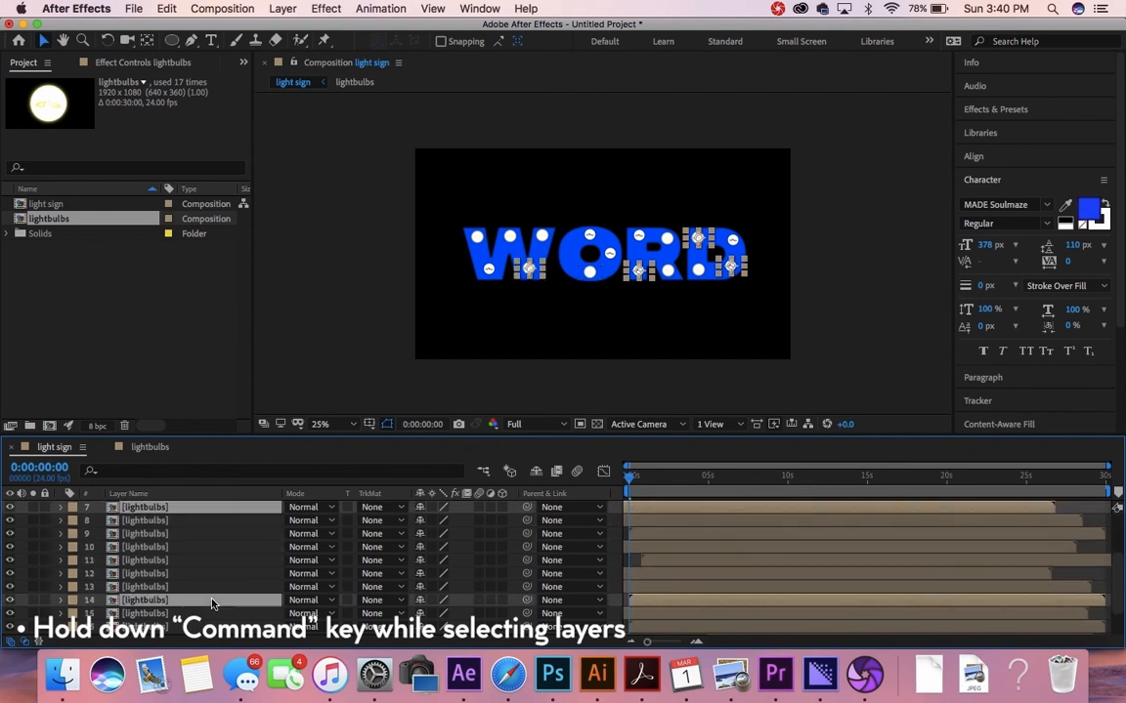
scroll(213, 604, "down", 2)
scroll(212, 604, "down", 1)
left_click(220, 522, "super")
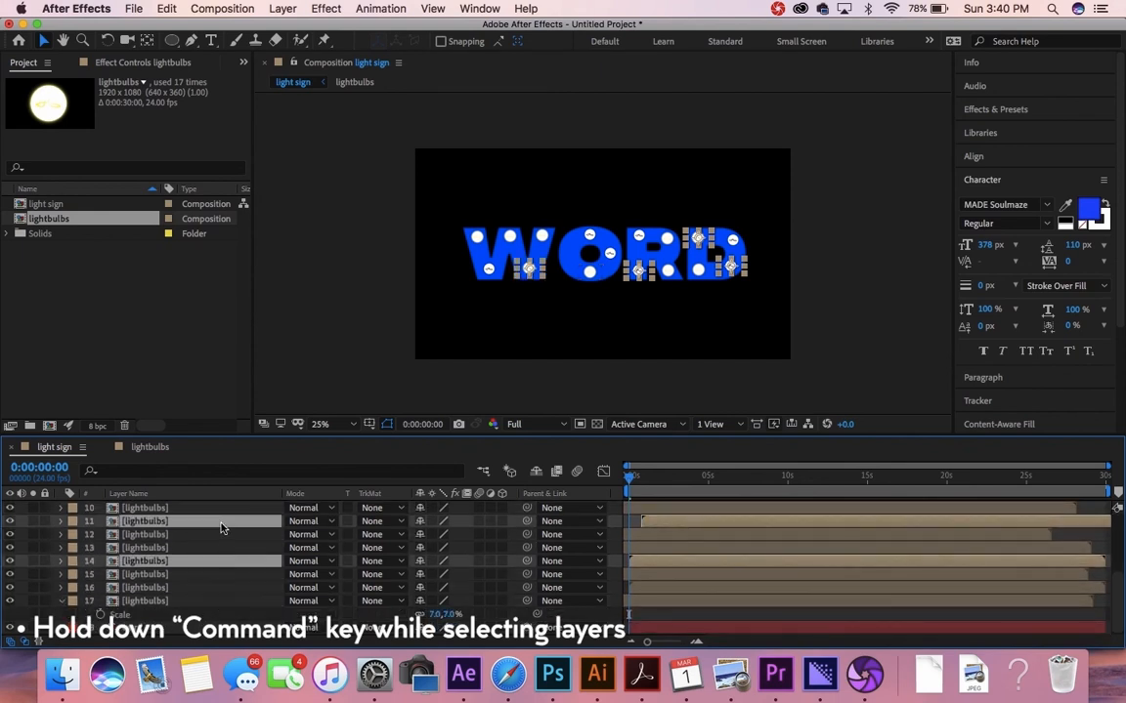
scroll(221, 527, "up", 4)
scroll(221, 528, "up", 5)
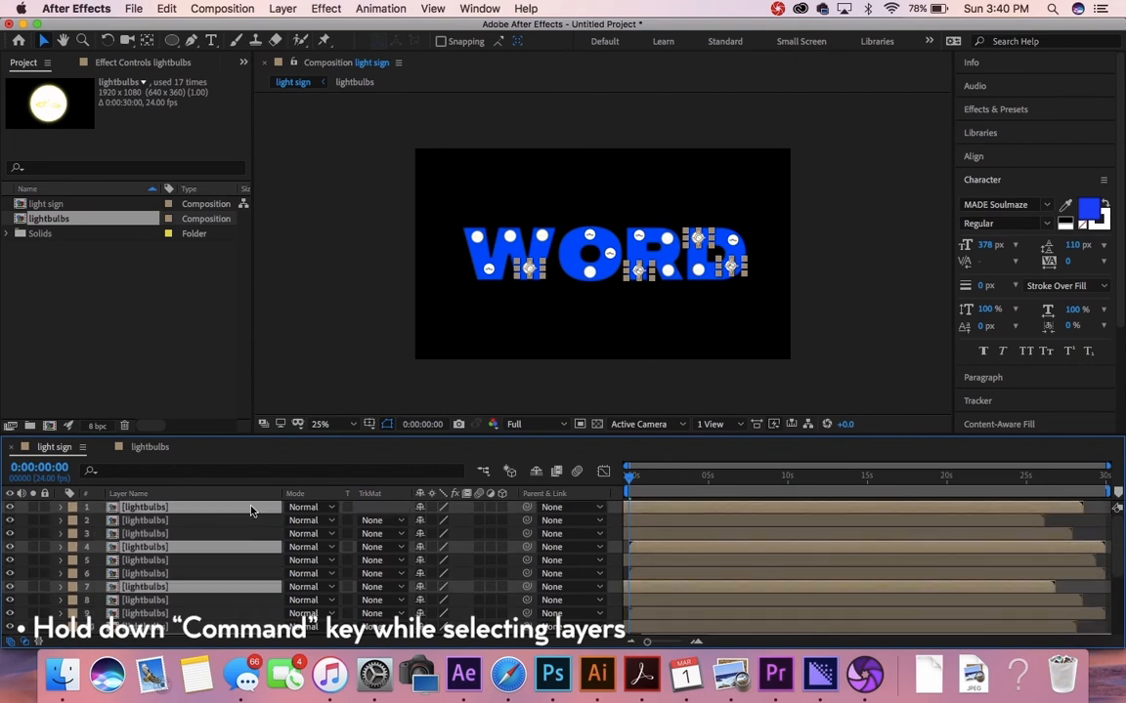
Step: Time-stretch the selected layers to 50%, making them 15 seconds long
right_click(251, 510)
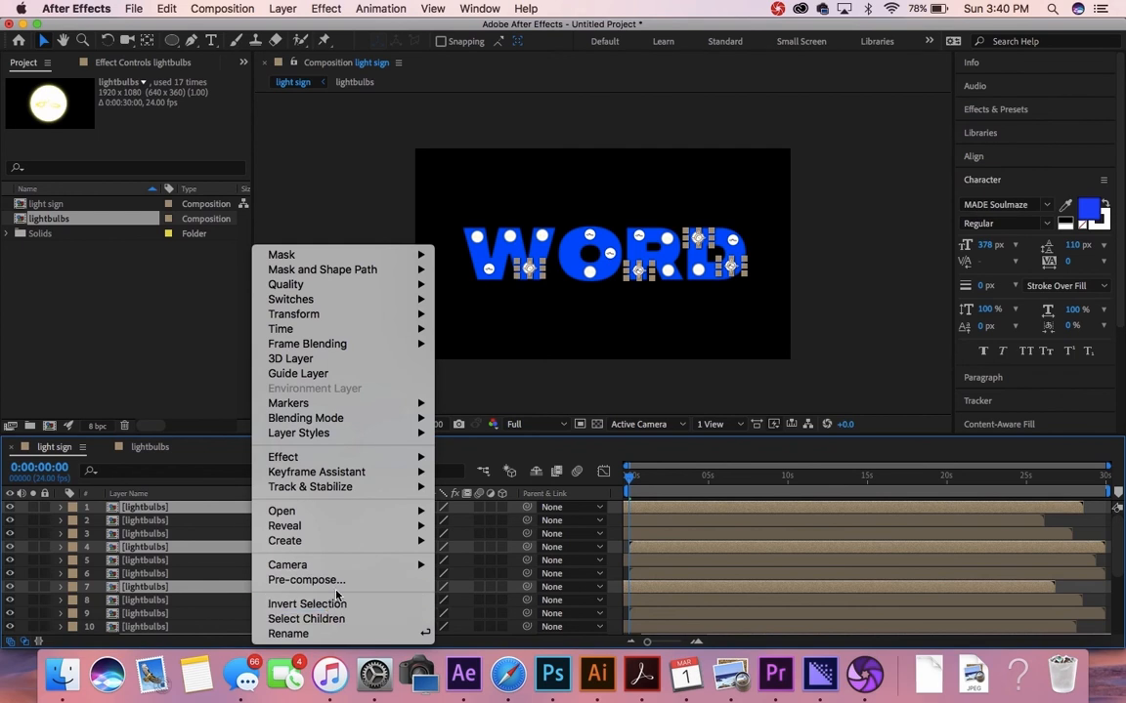
mouse_move(326, 337)
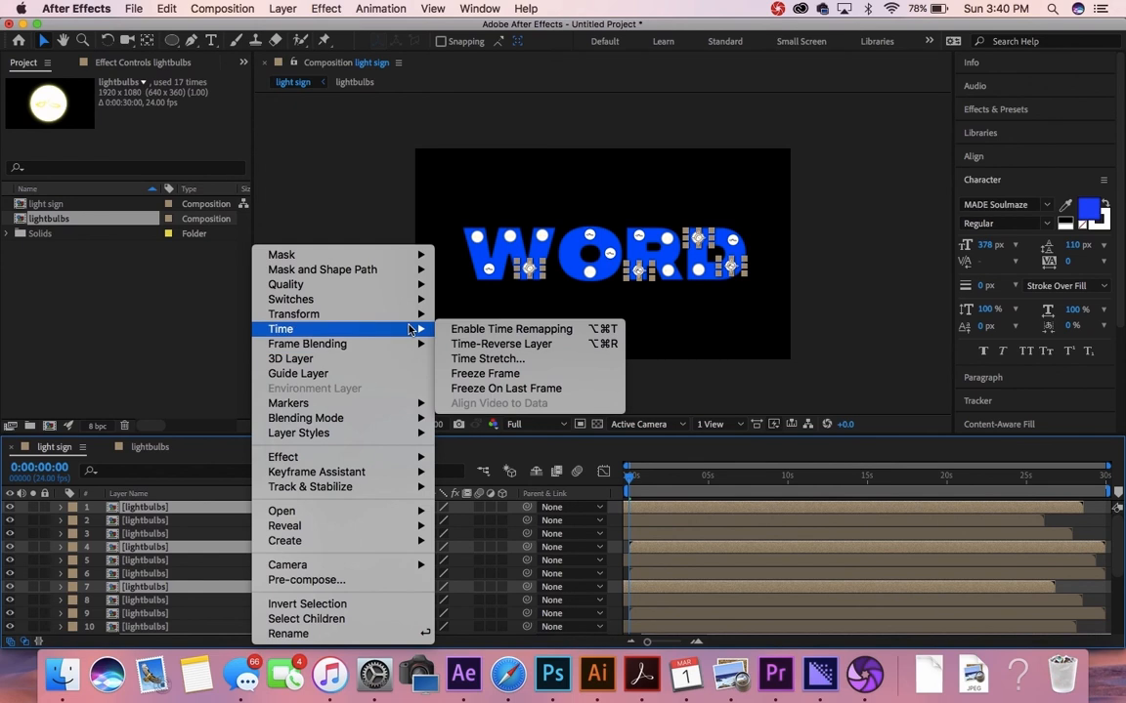
left_click(468, 361)
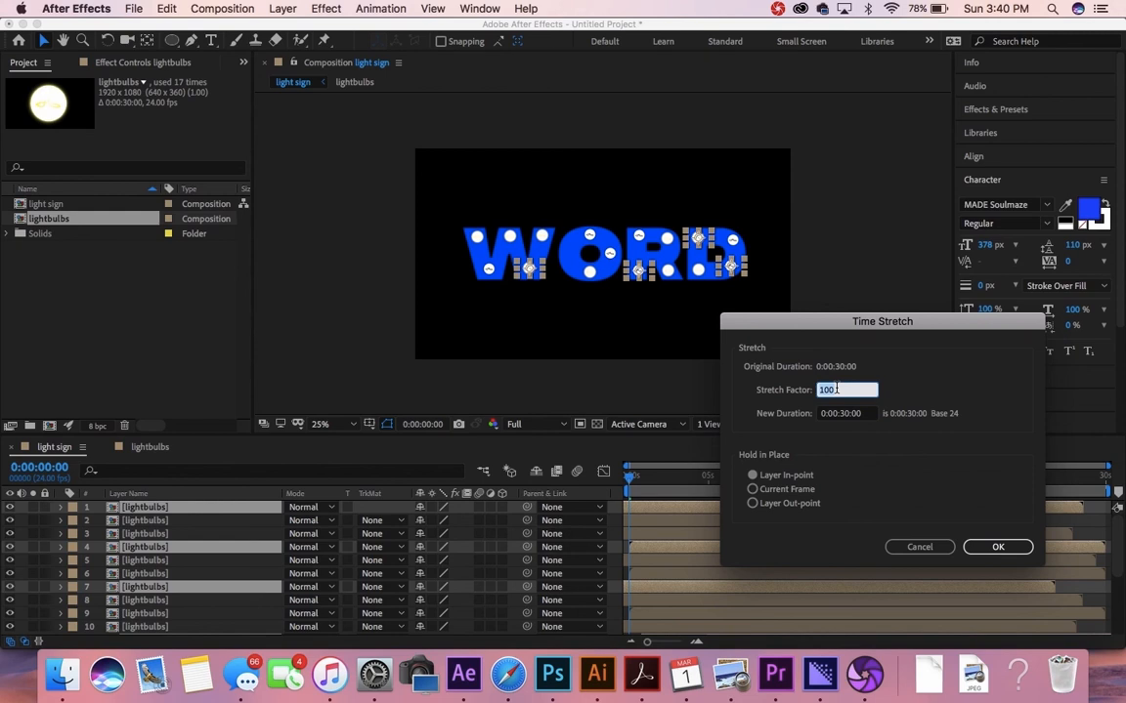
key("BackSpace")
type("50")
left_click(977, 549)
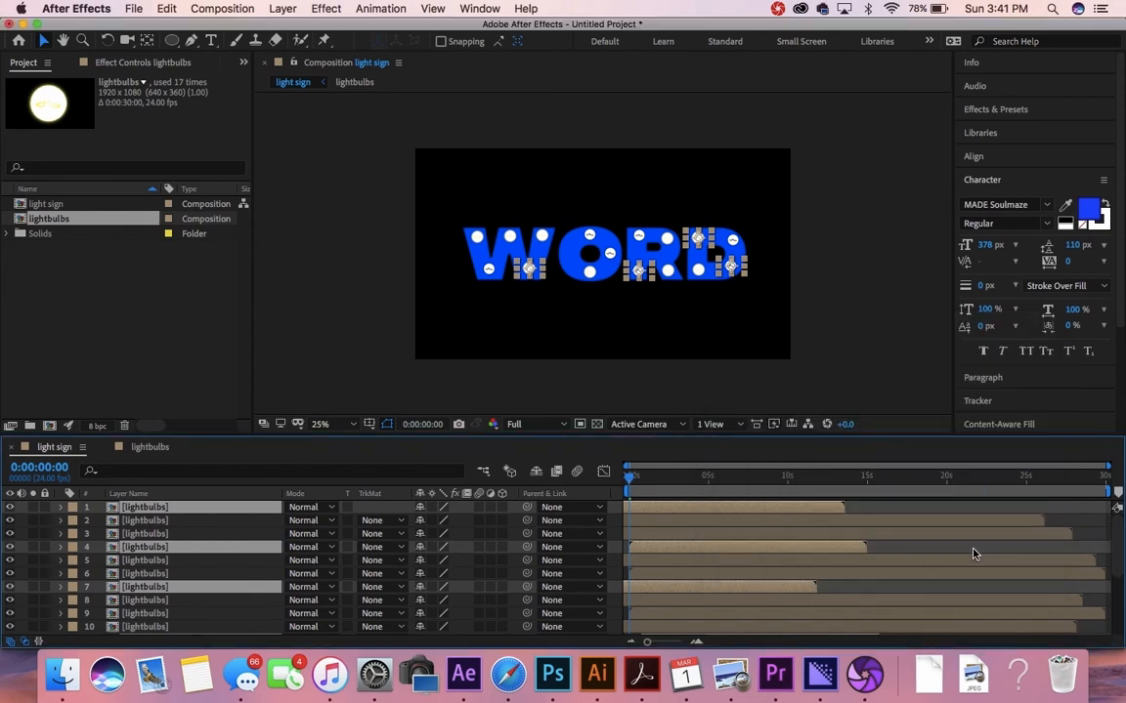
Step: Slide lightbulbs layer 11 so it starts at 0s
scroll(688, 561, "down", 5)
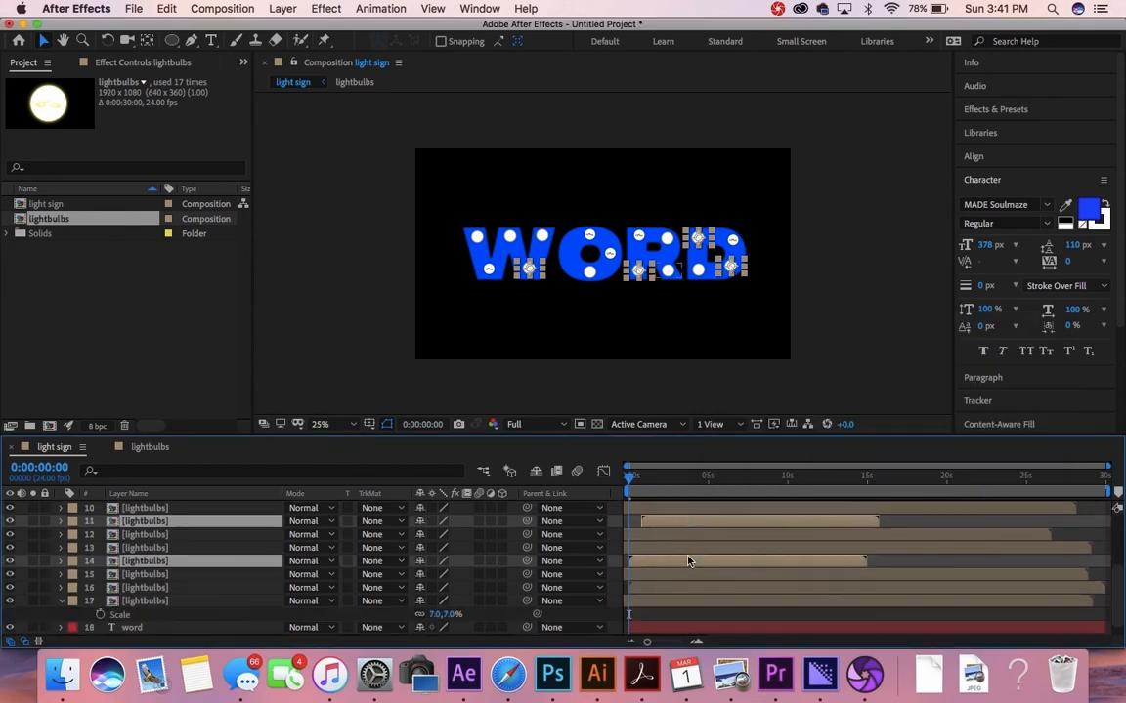
left_click(814, 548)
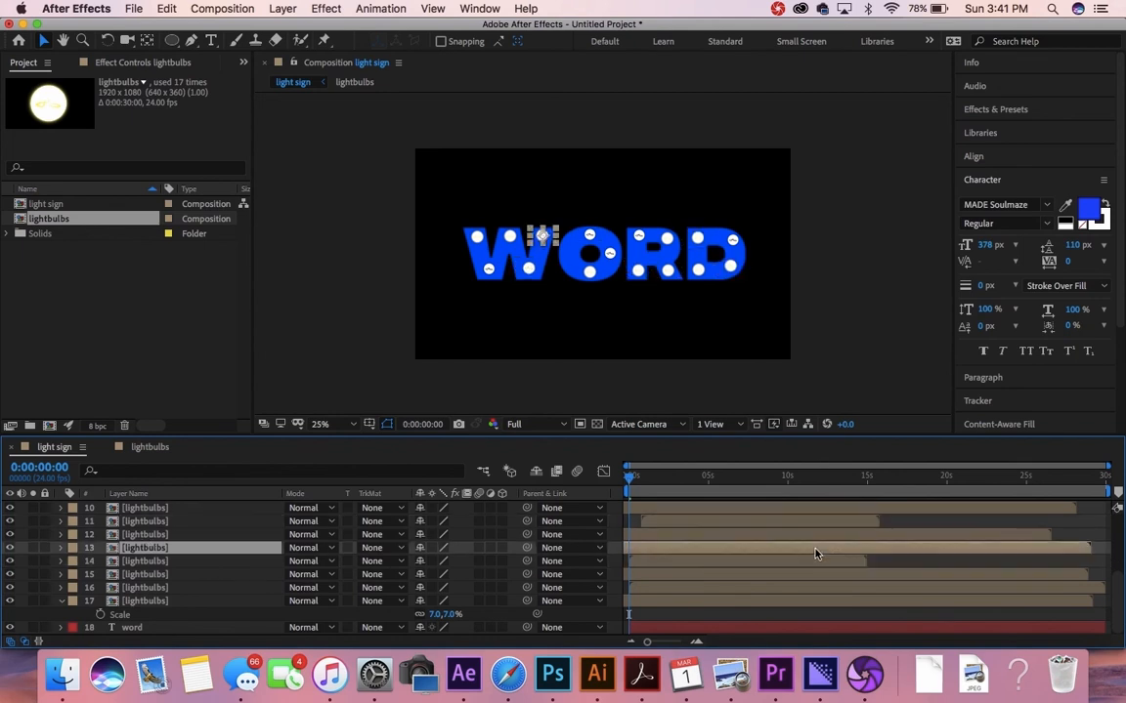
left_click_drag(712, 523, 691, 521)
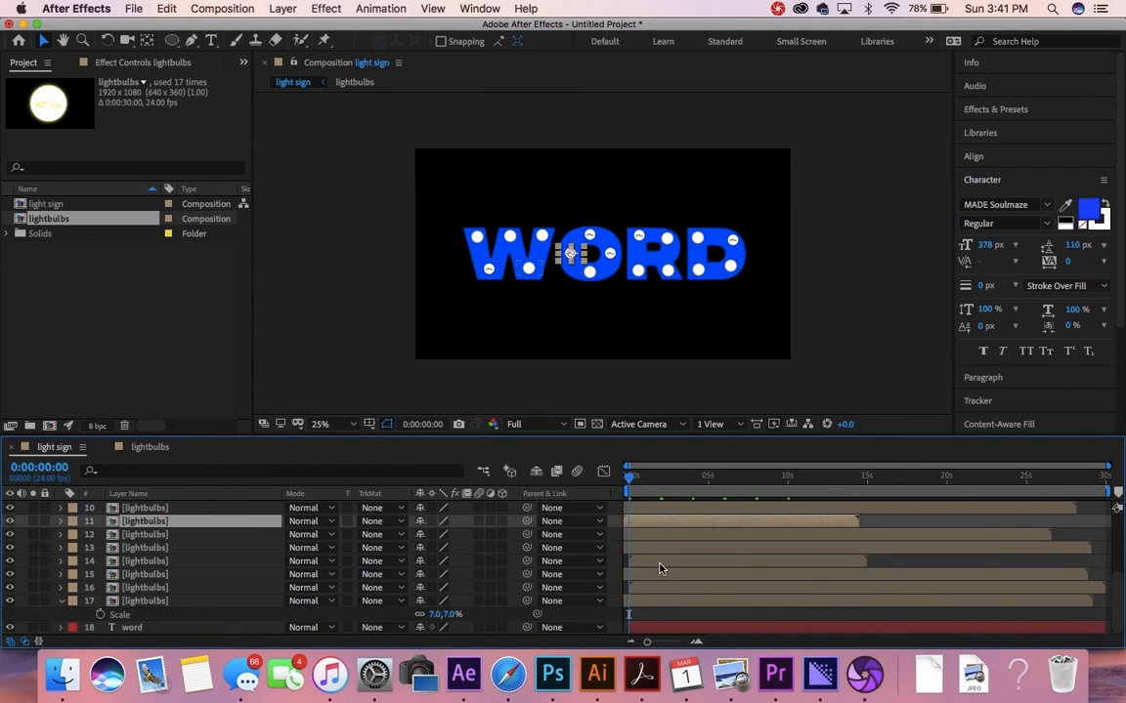
scroll(660, 567, "up", 5)
Step: Select a scattered group of bulb layers, including layers 2, 5, 12 and 13
left_click(667, 519)
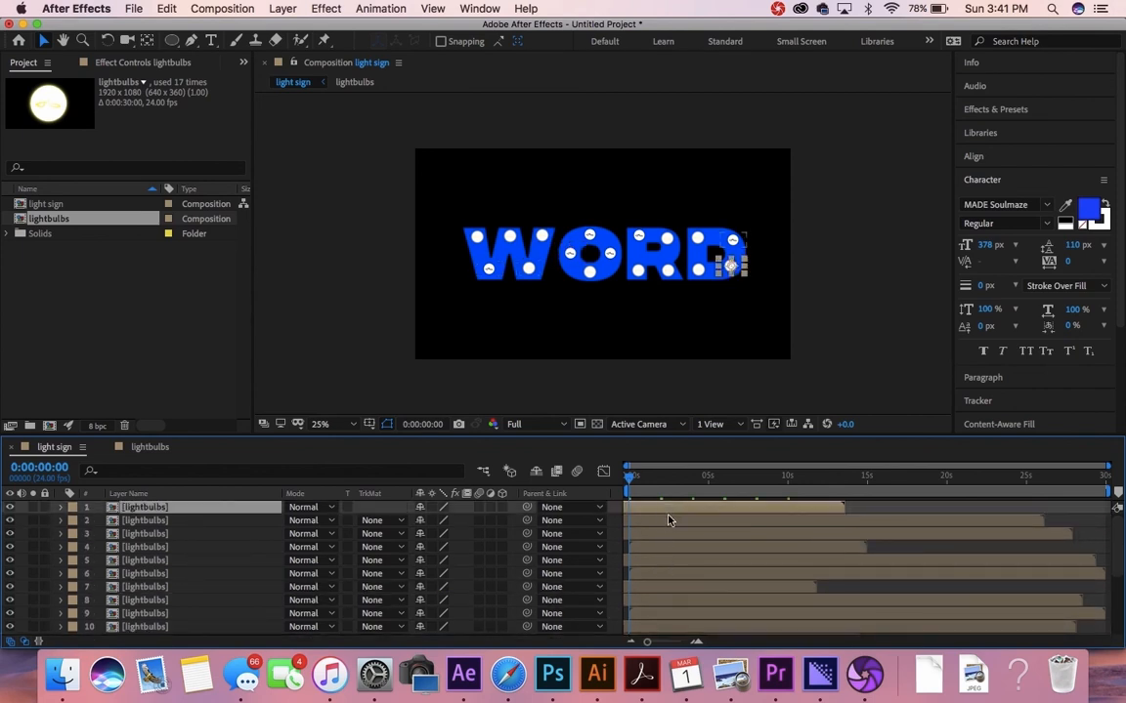
left_click(193, 571, "shift")
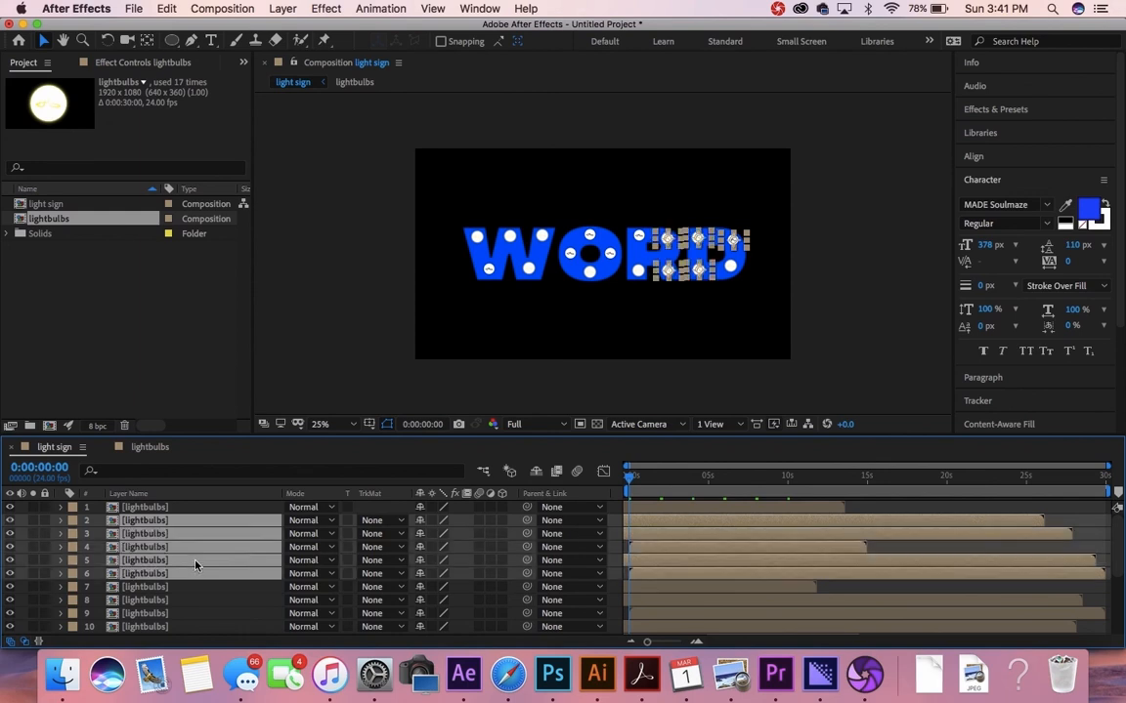
left_click(198, 588)
left_click(180, 521)
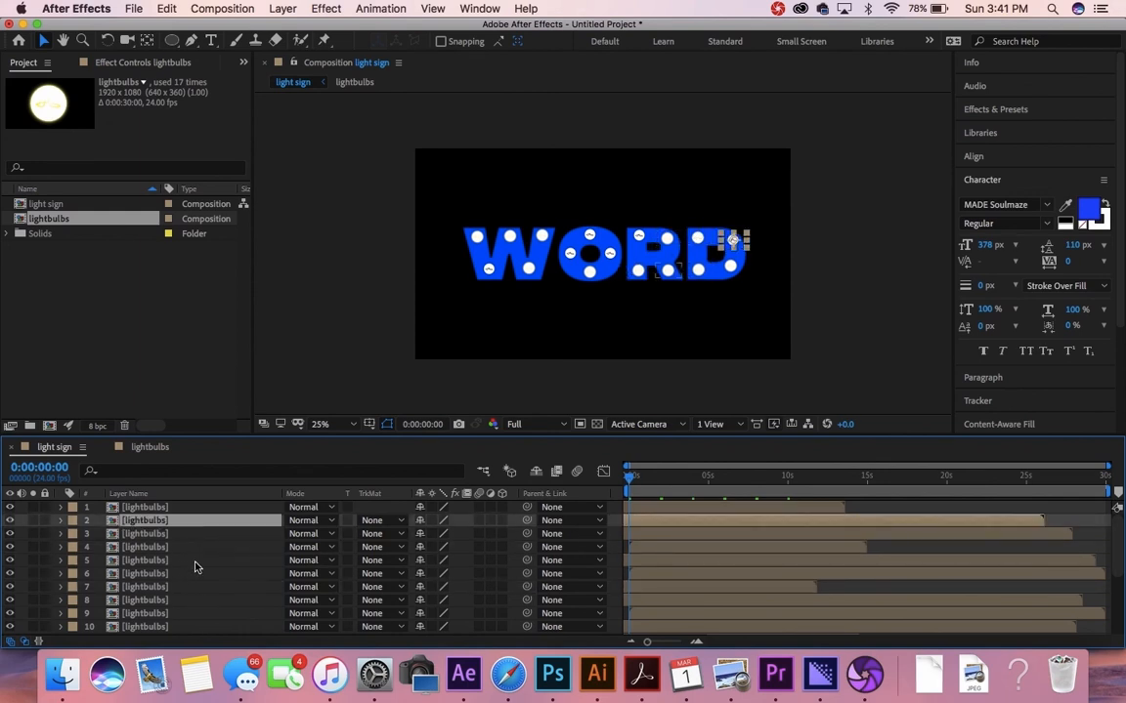
left_click(194, 561, "super")
left_click(188, 613, "super")
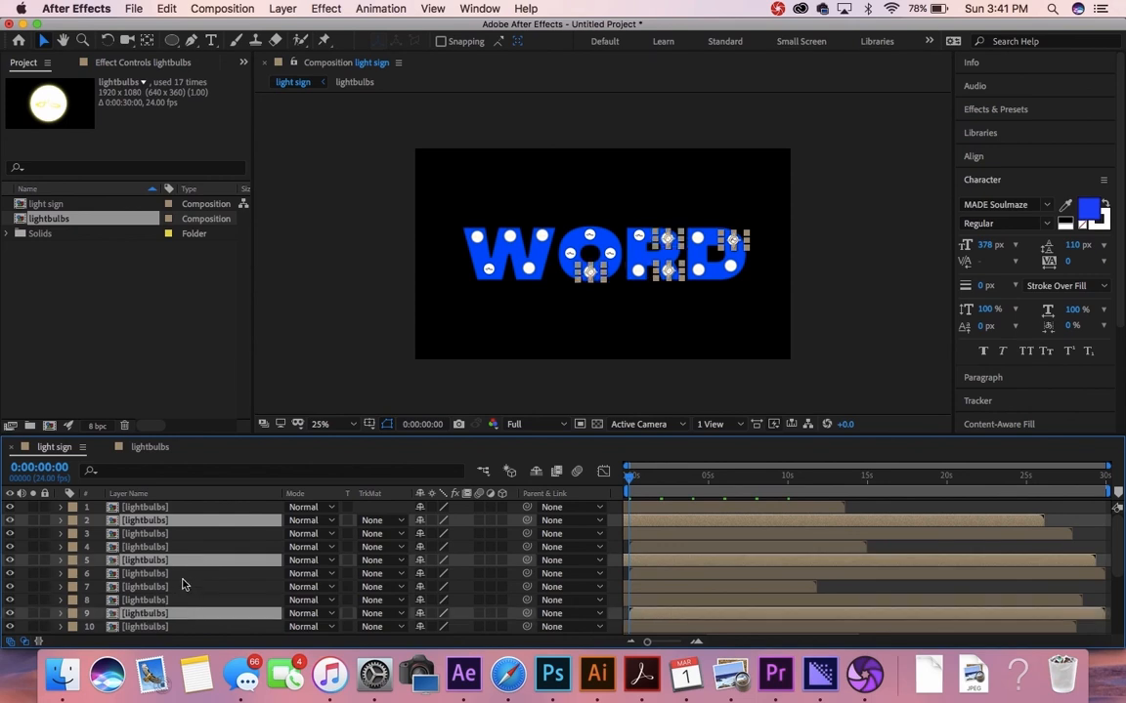
left_click(183, 578, "super")
scroll(173, 603, "down", 3)
scroll(173, 606, "down", 4)
left_click(166, 574, "super")
left_click(172, 561, "super")
left_click(176, 613, "super")
scroll(173, 598, "down", 2)
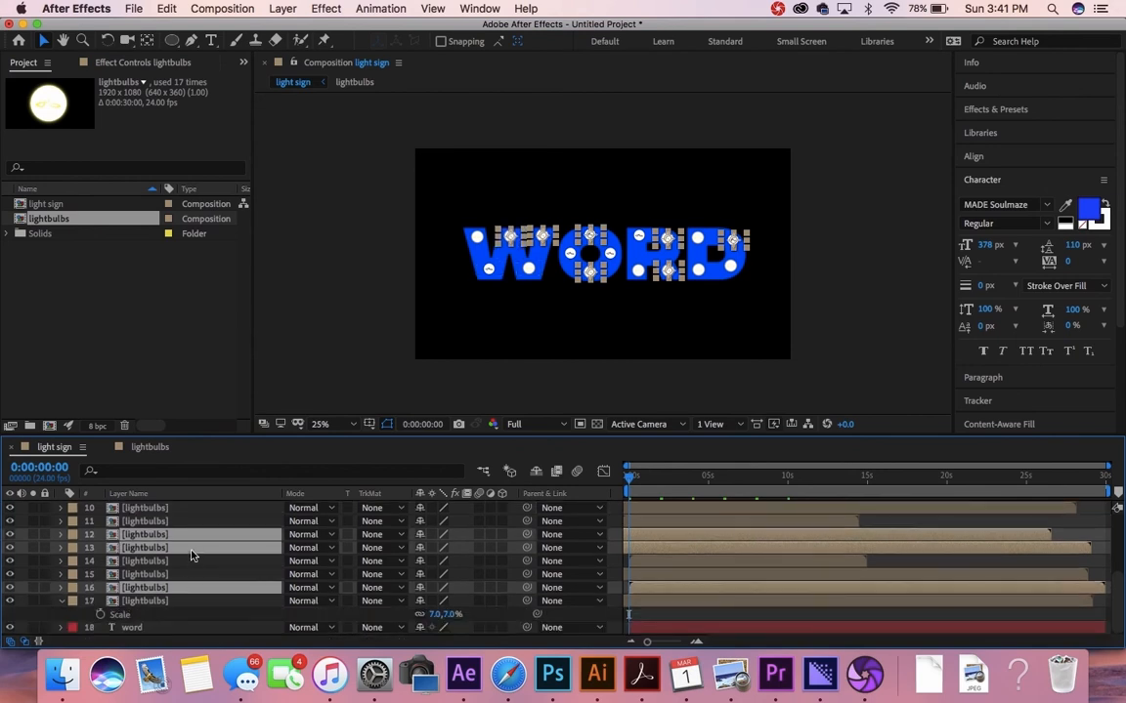
scroll(191, 562, "up", 4)
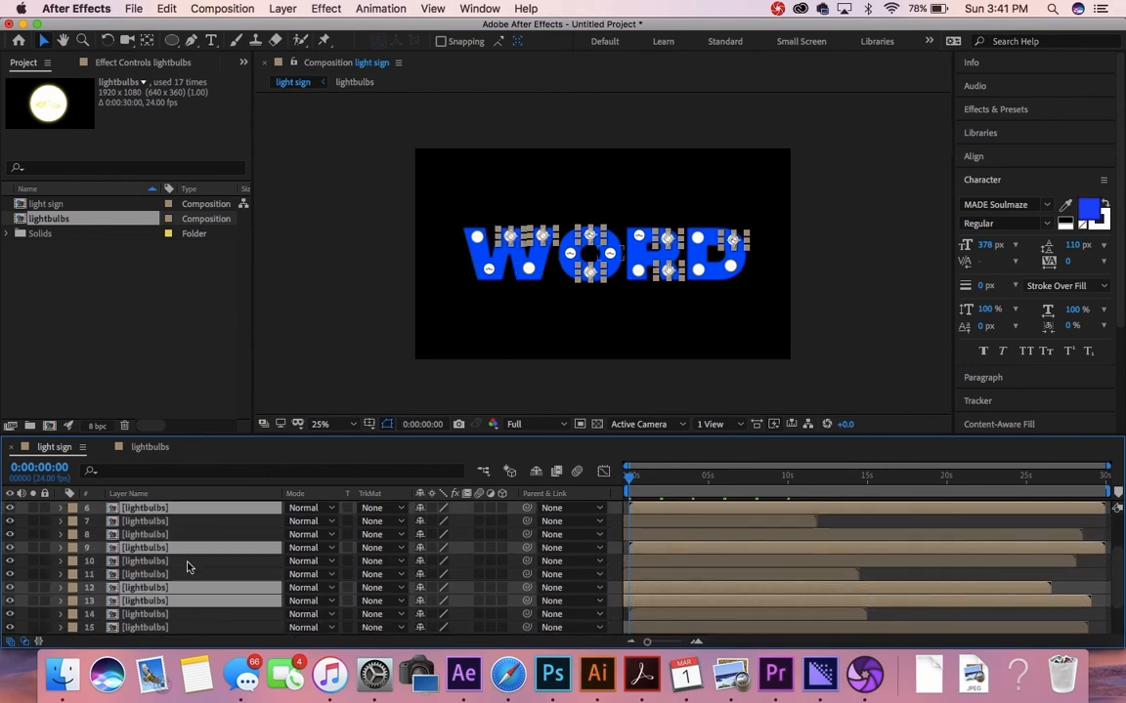
left_click(189, 565, "super")
scroll(190, 564, "up", 5)
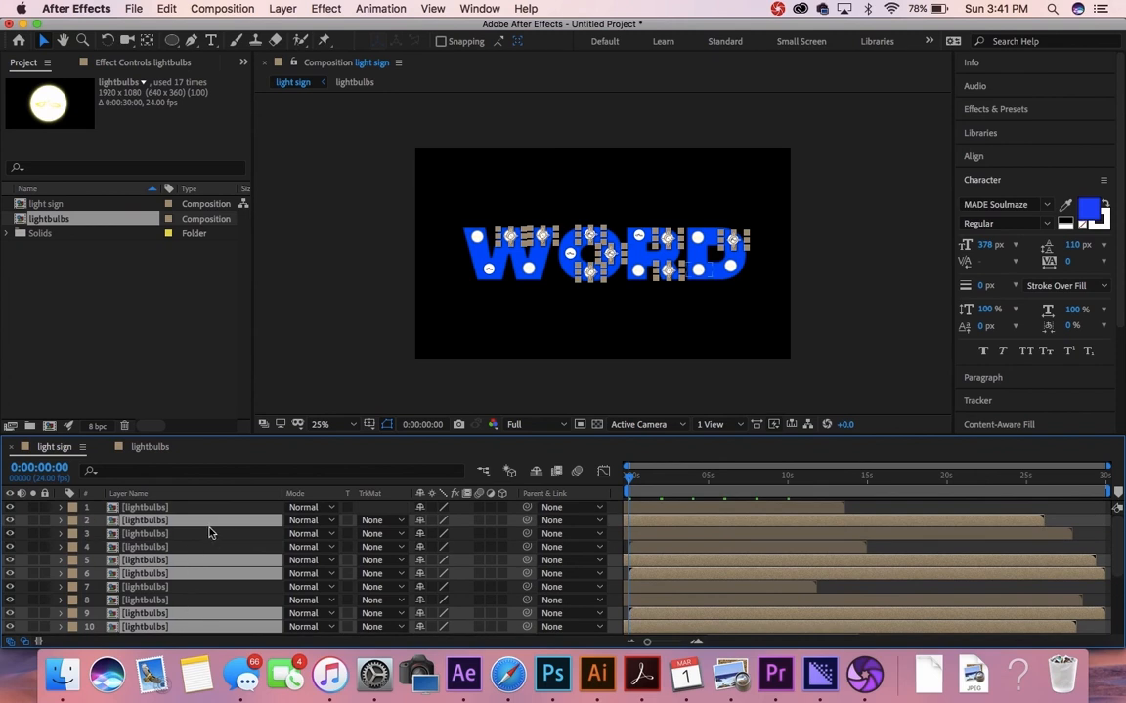
Step: Time-stretch the chosen bulbs to 80%, making them 24 seconds long
right_click(206, 528)
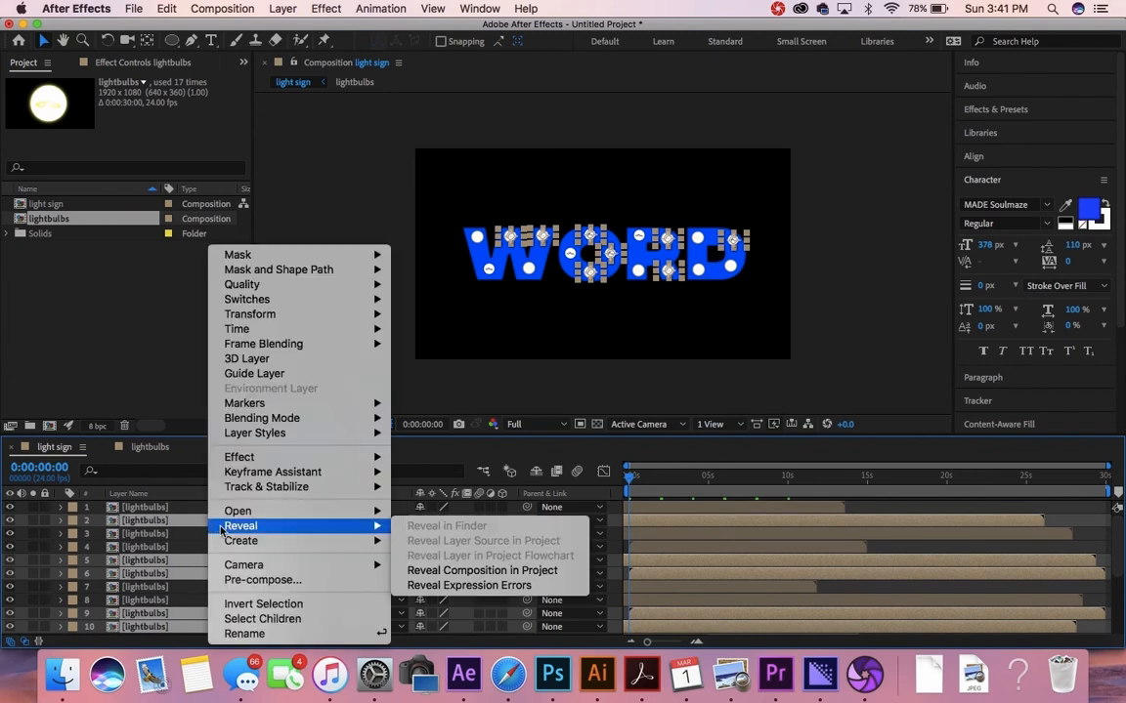
mouse_move(347, 329)
left_click(419, 359)
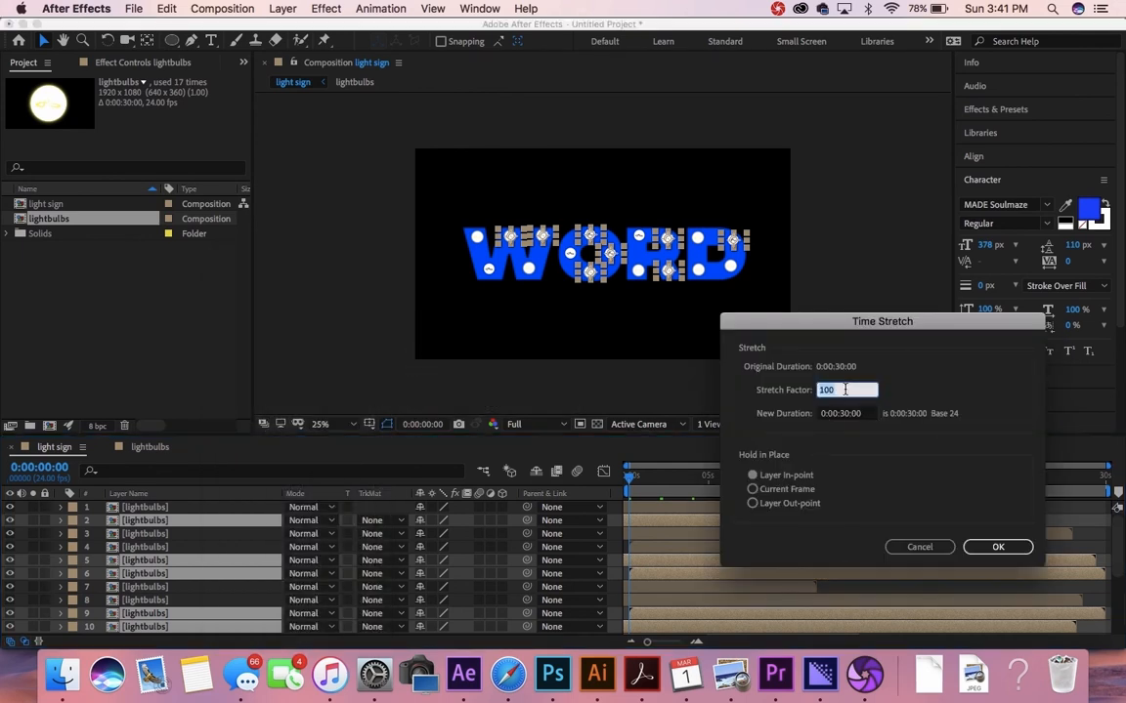
type("80")
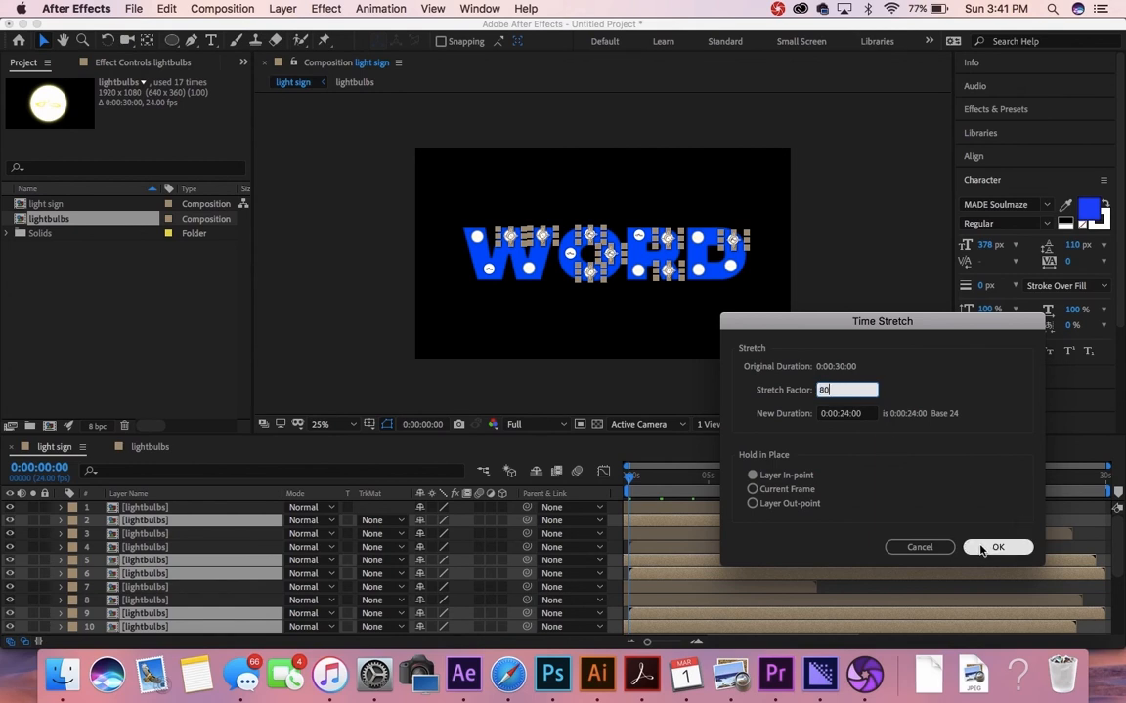
left_click(982, 550)
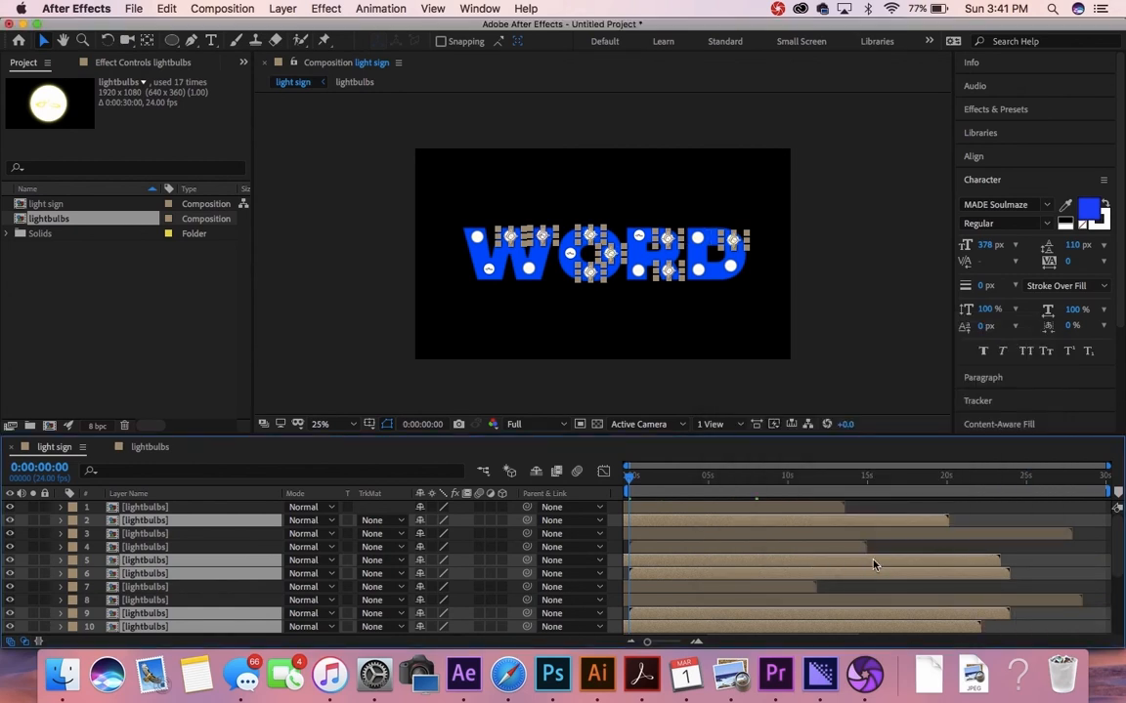
Step: Select lightbulbs layers 1, 4, 6, 8, 10, 14 and 16
scroll(852, 550, "down", 1)
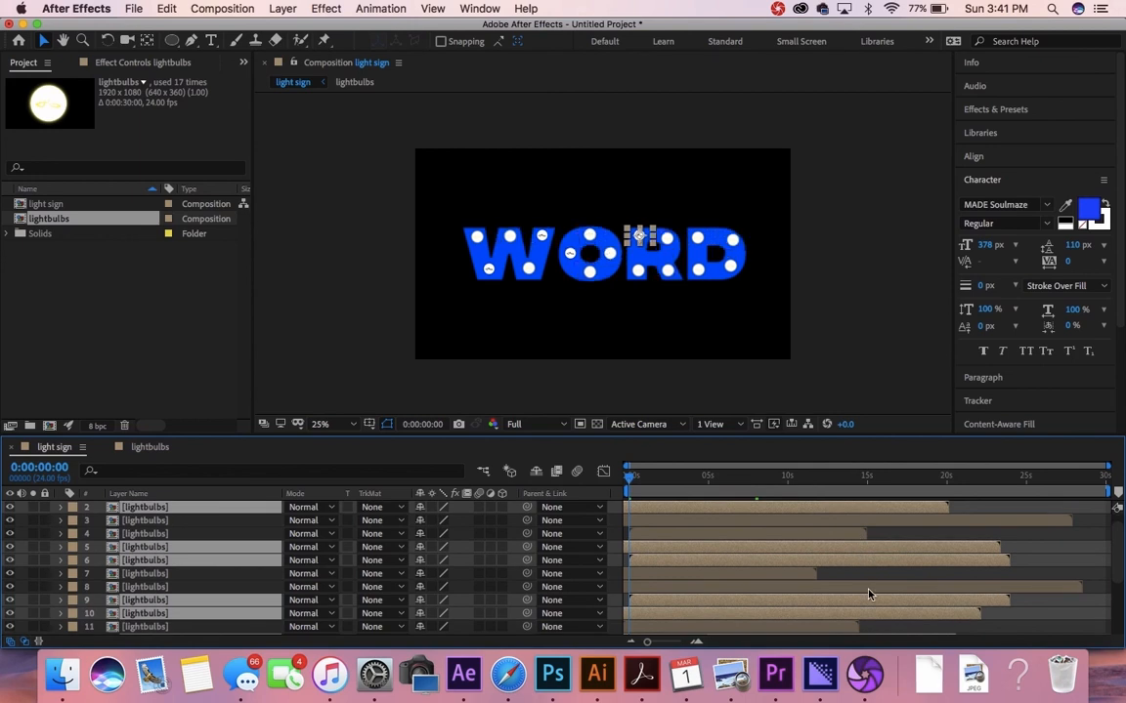
left_click(871, 591)
scroll(870, 594, "down", 6)
scroll(869, 594, "down", 1)
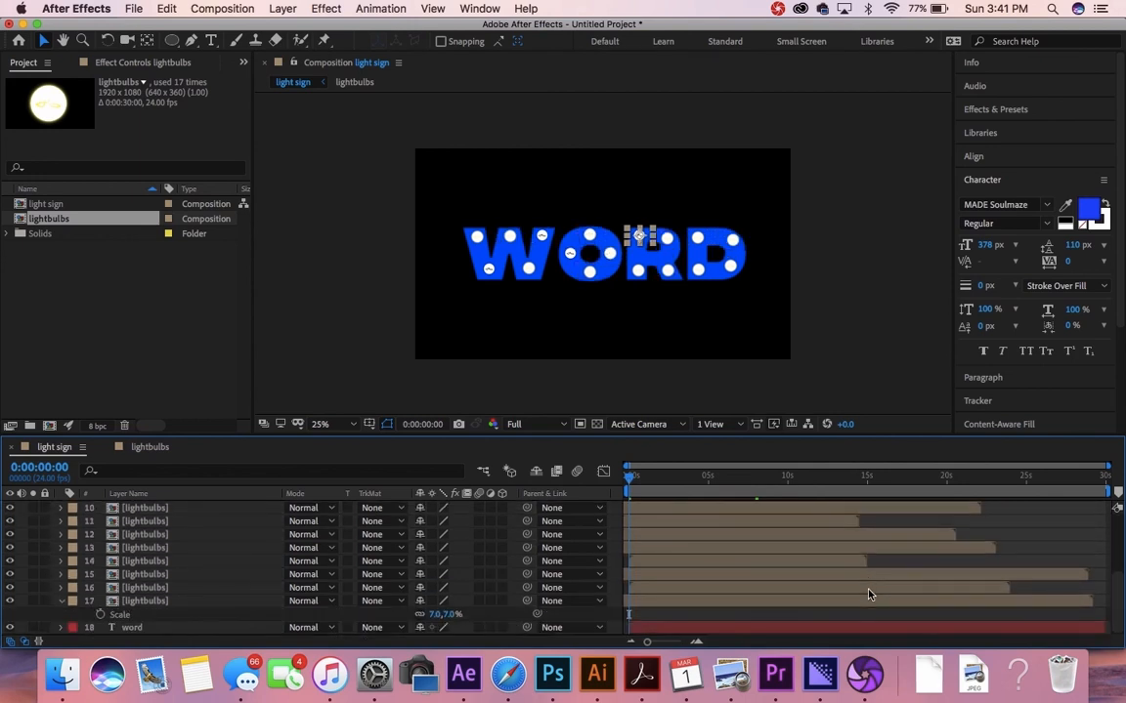
scroll(869, 594, "up", 6)
scroll(870, 594, "up", 2)
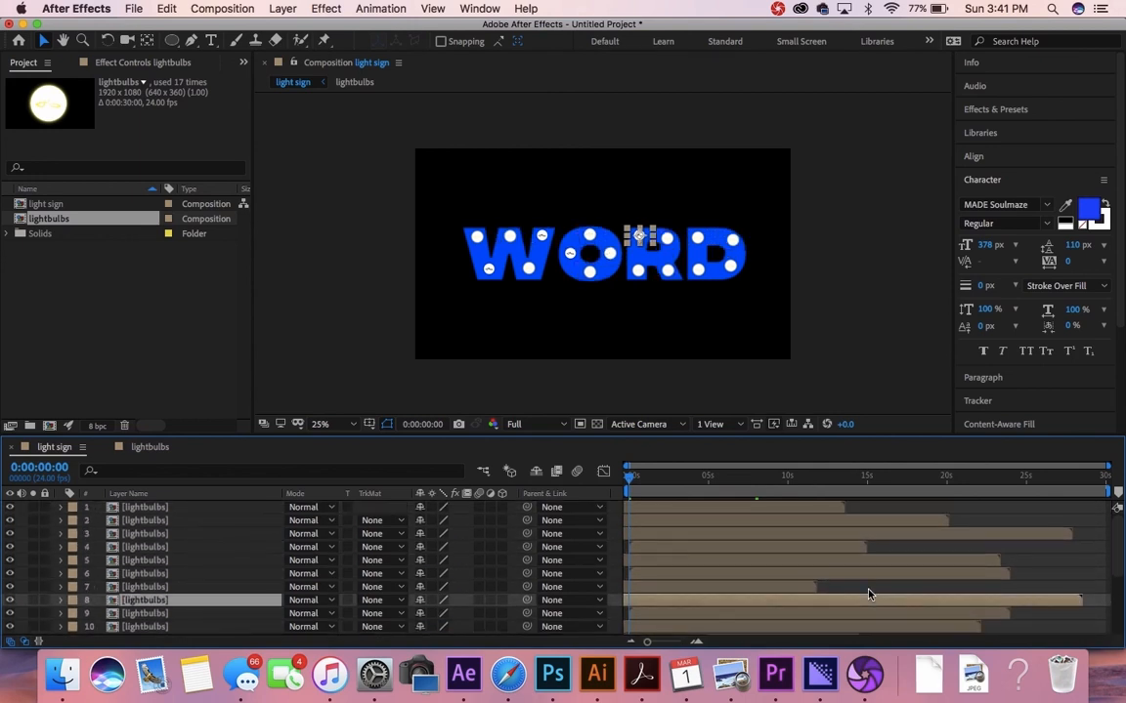
left_click(664, 512)
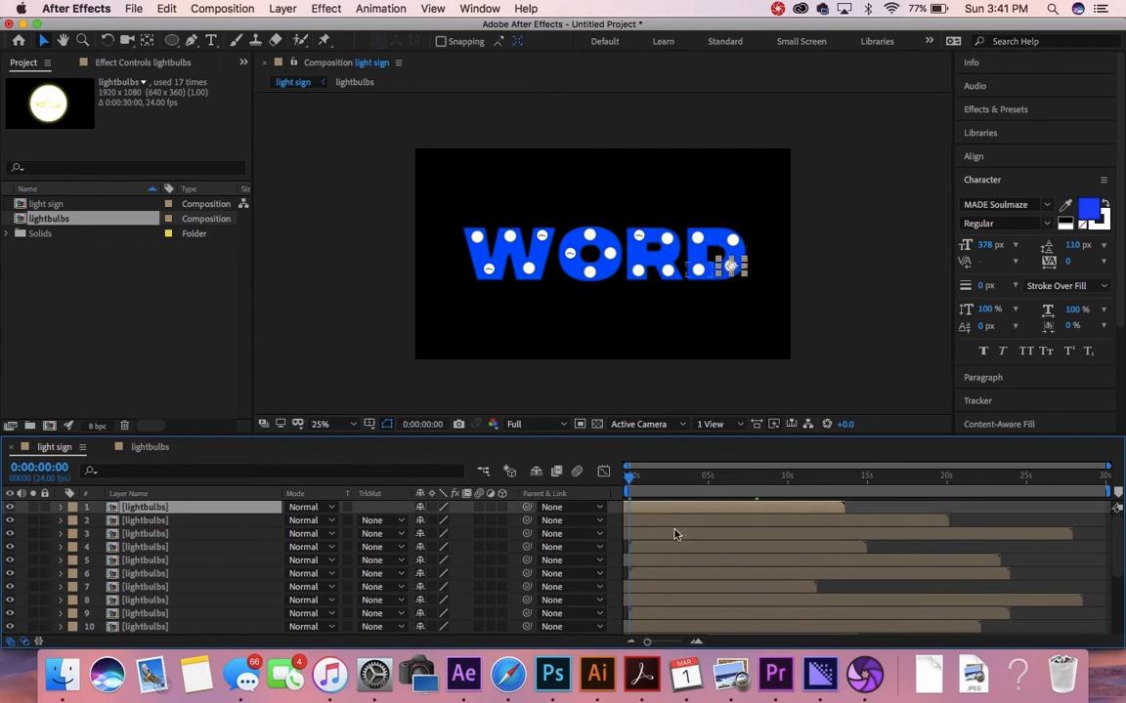
left_click(205, 562, "shift")
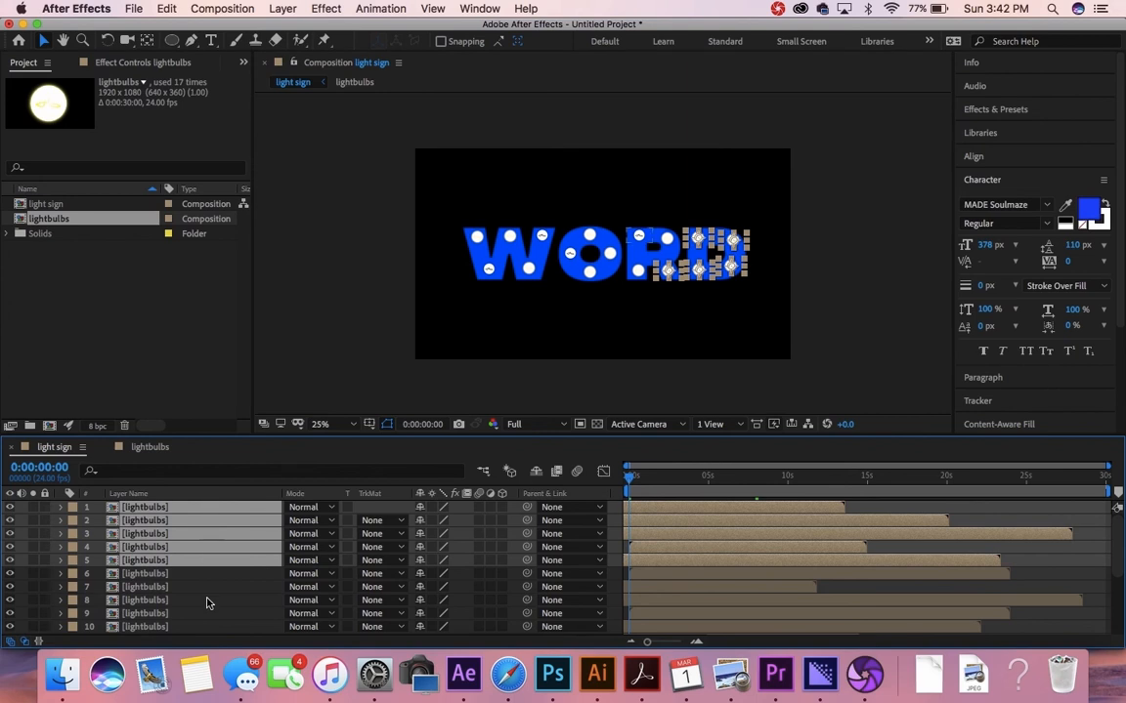
left_click(206, 599)
left_click(206, 510)
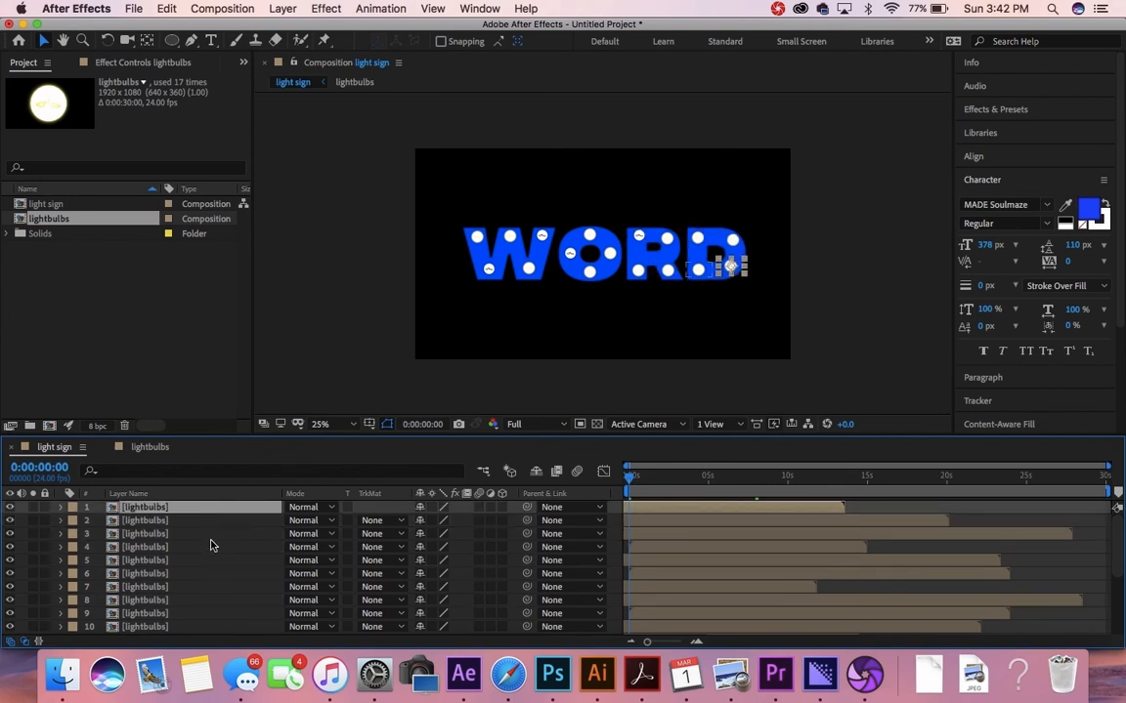
left_click(208, 549, "super")
left_click(206, 600, "super")
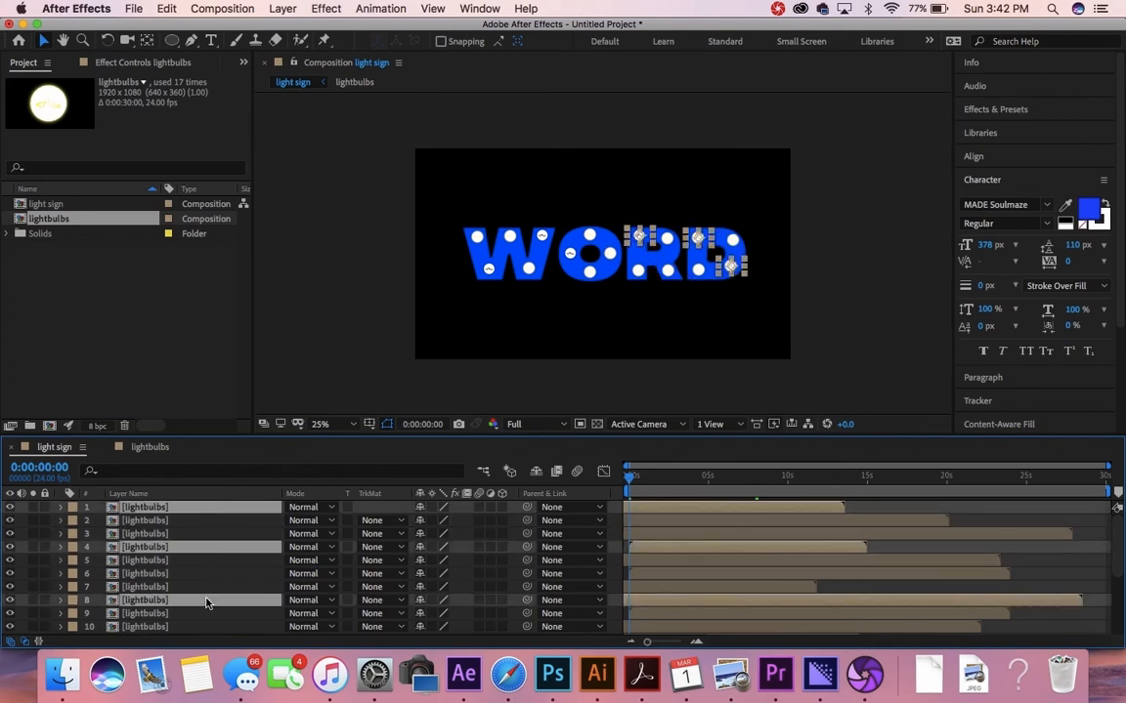
left_click(208, 628, "super")
scroll(208, 629, "down", 5)
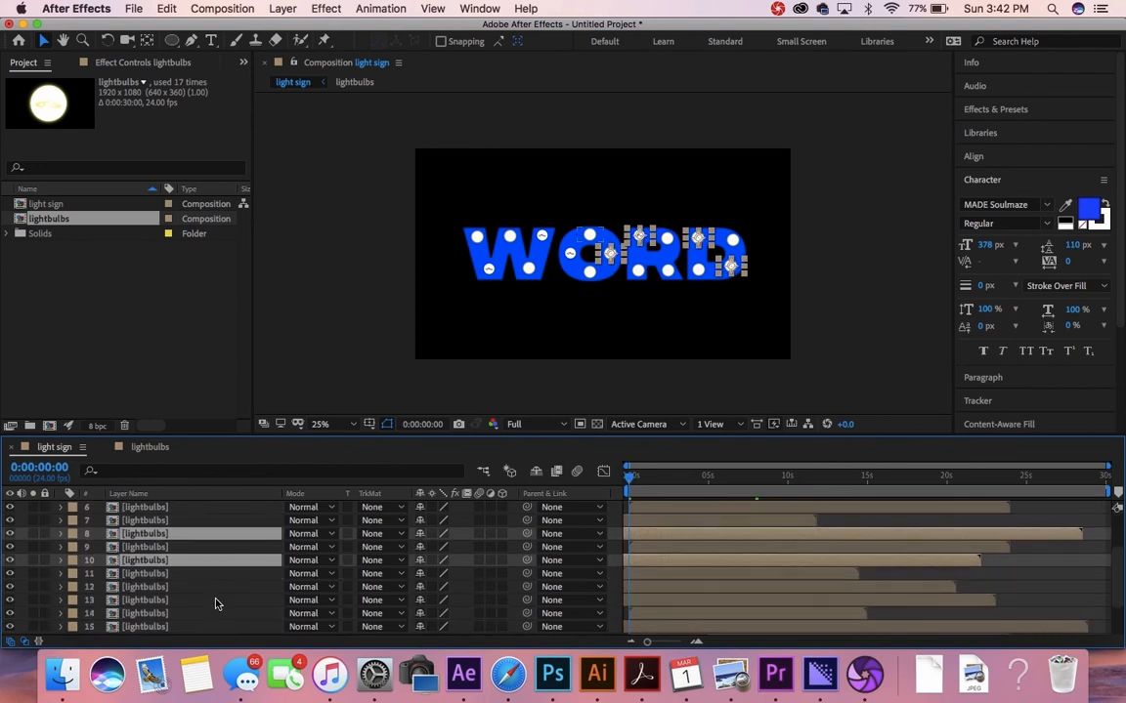
left_click(214, 617, "super")
scroll(233, 585, "down", 4)
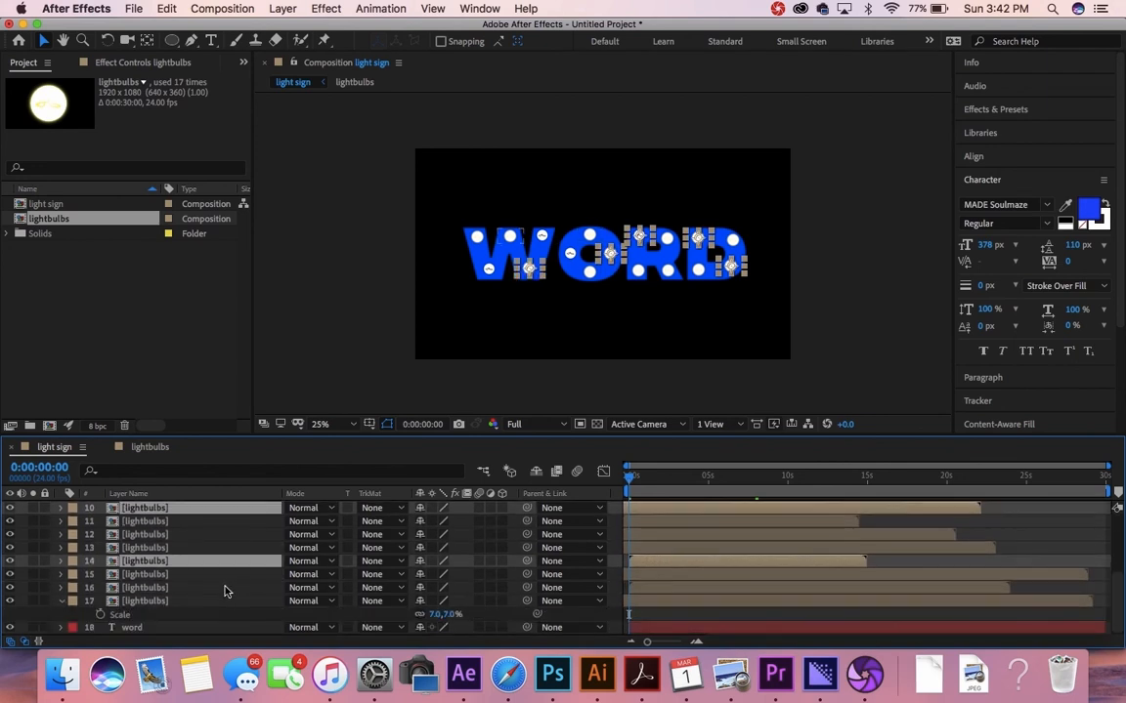
left_click(226, 589, "super")
scroll(230, 547, "up", 9)
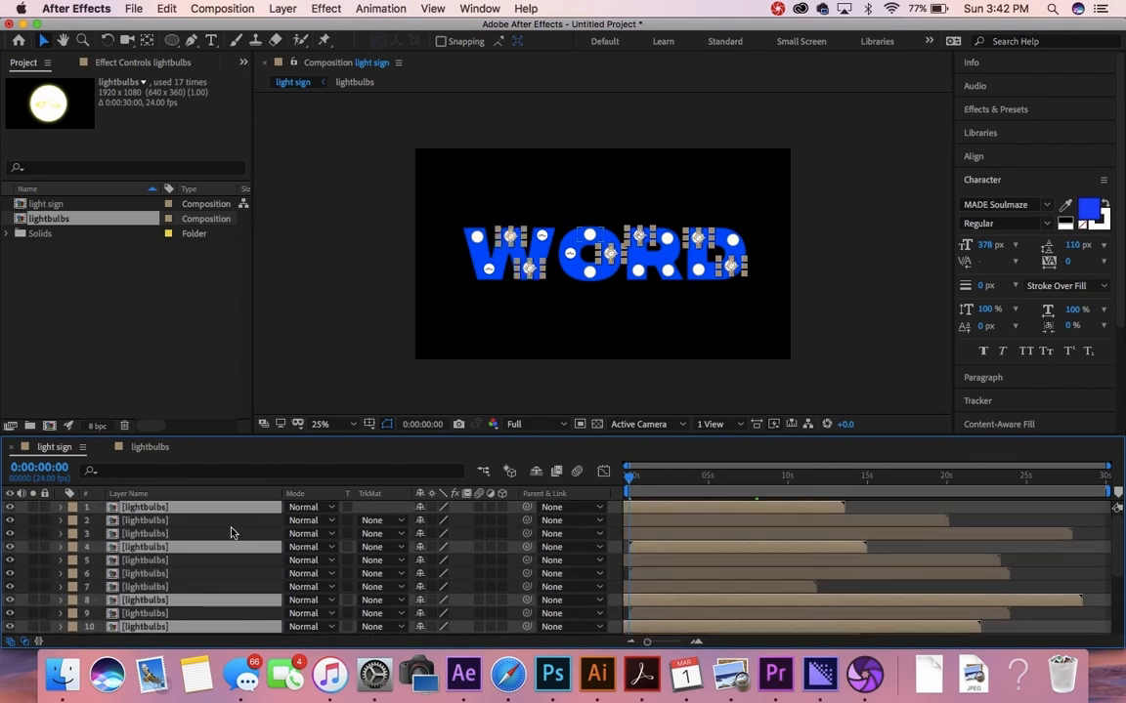
left_click(225, 577, "super")
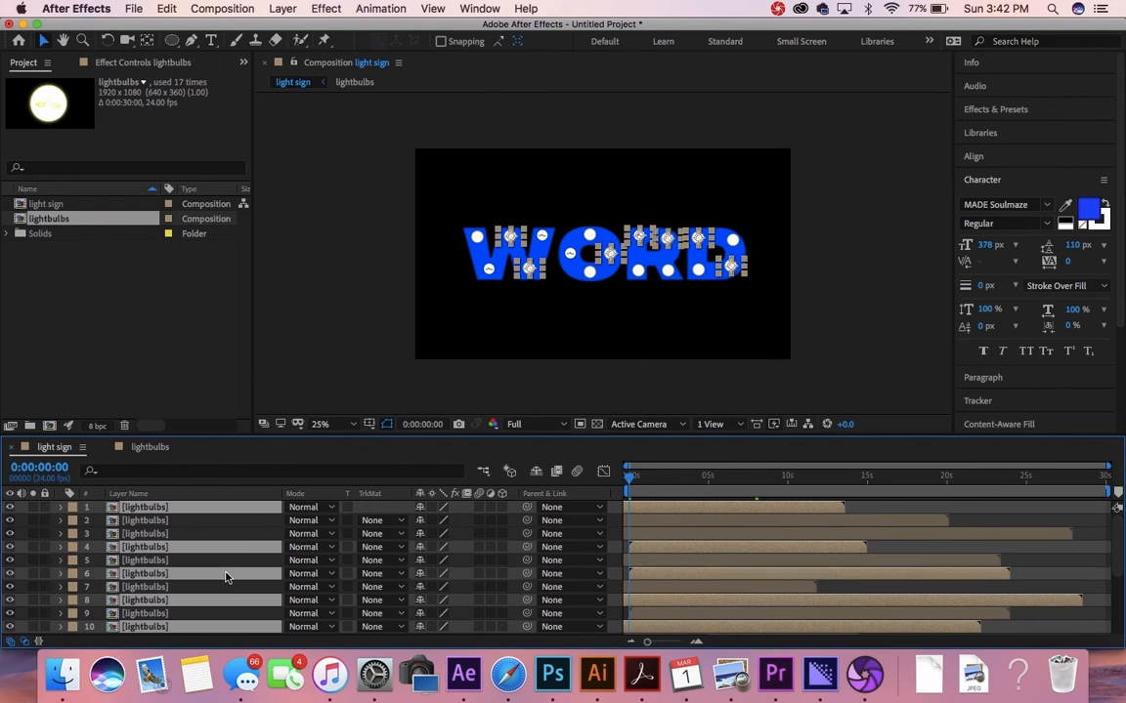
Step: Time-stretch those layers to 70% for a 21-second duration, then deselect all
right_click(231, 577)
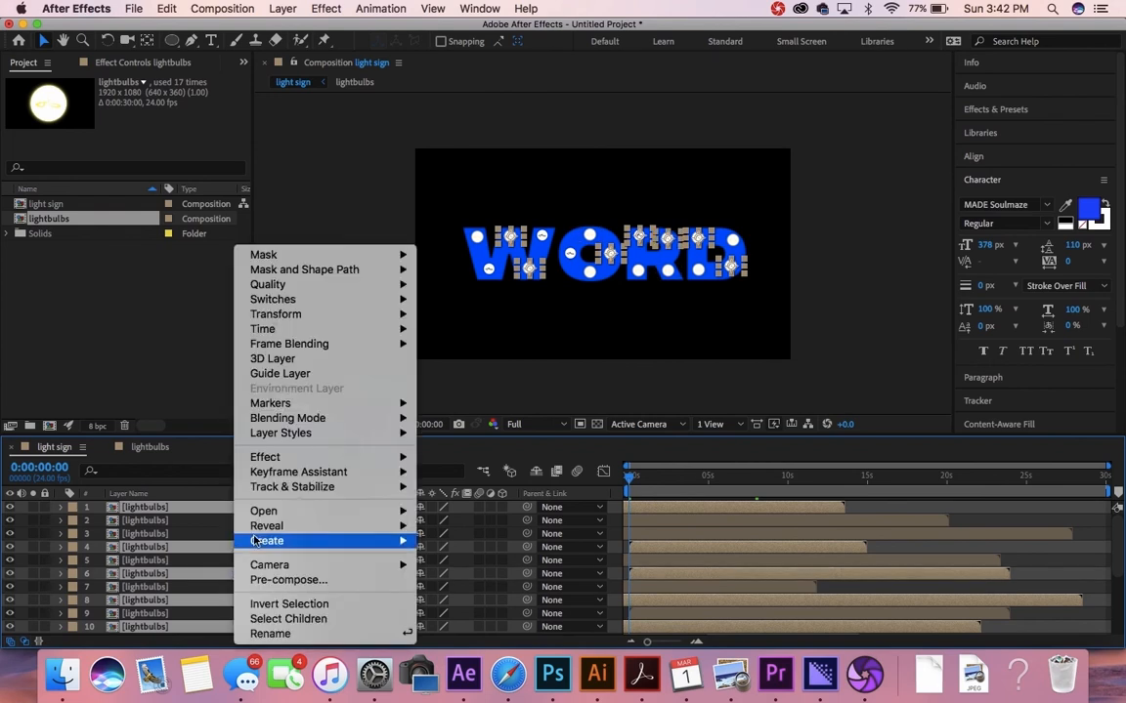
mouse_move(383, 334)
left_click(471, 358)
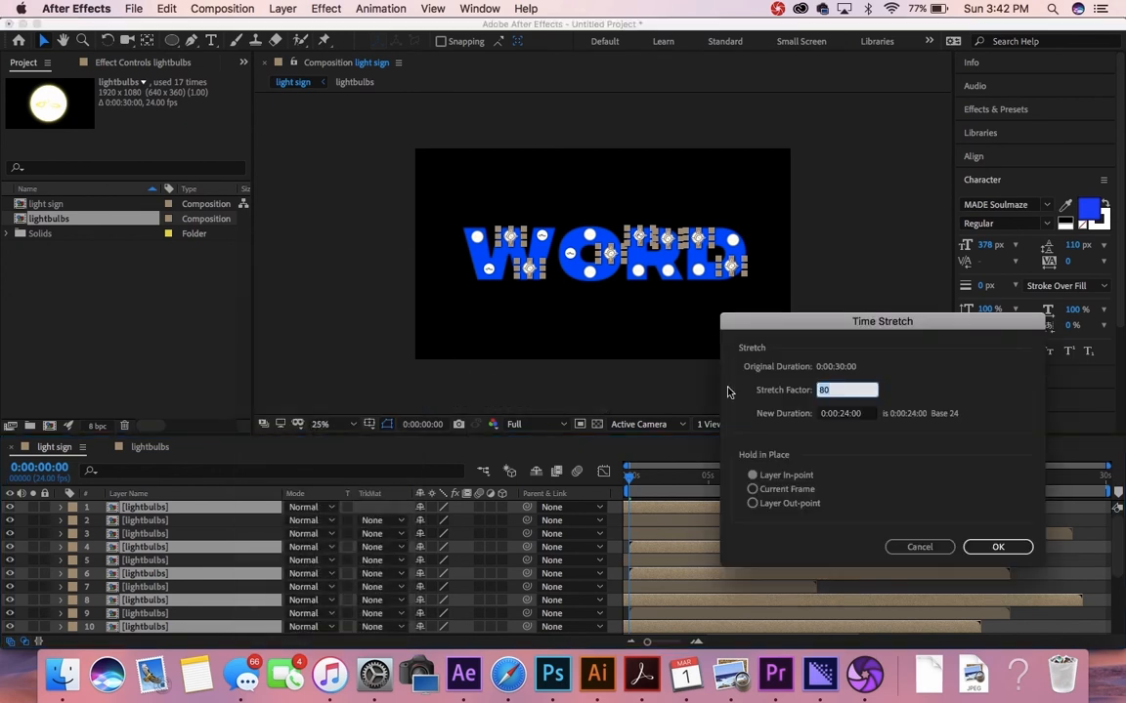
type("70")
left_click(997, 548)
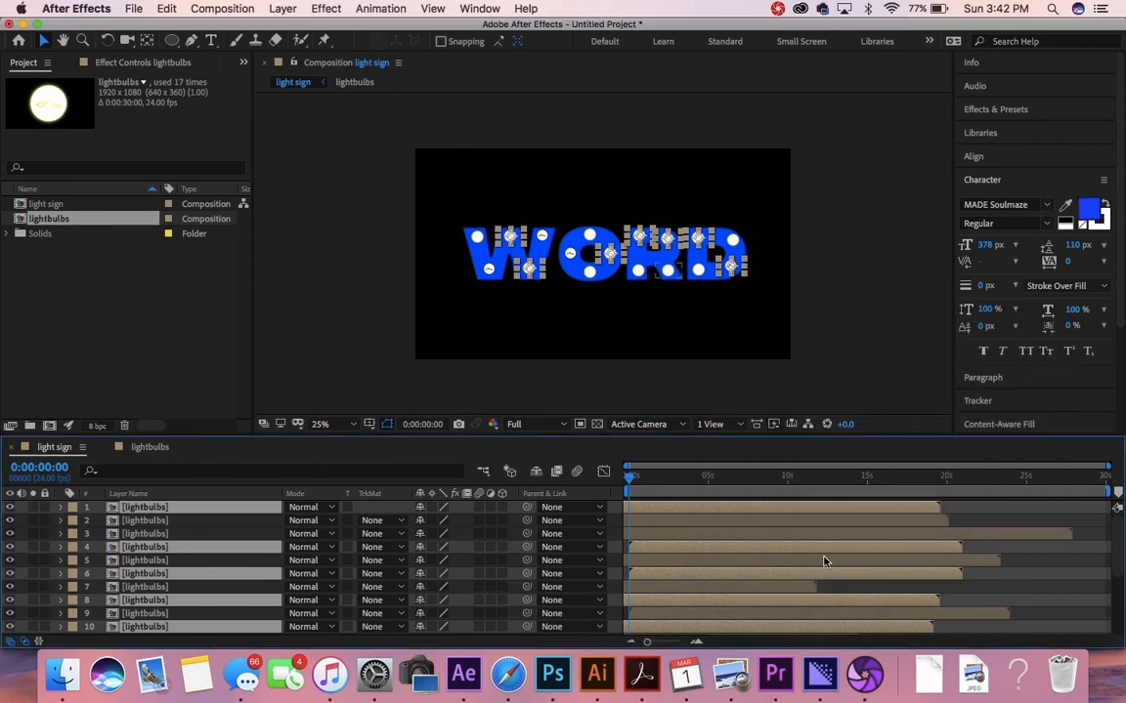
scroll(817, 561, "down", 2)
scroll(816, 561, "down", 7)
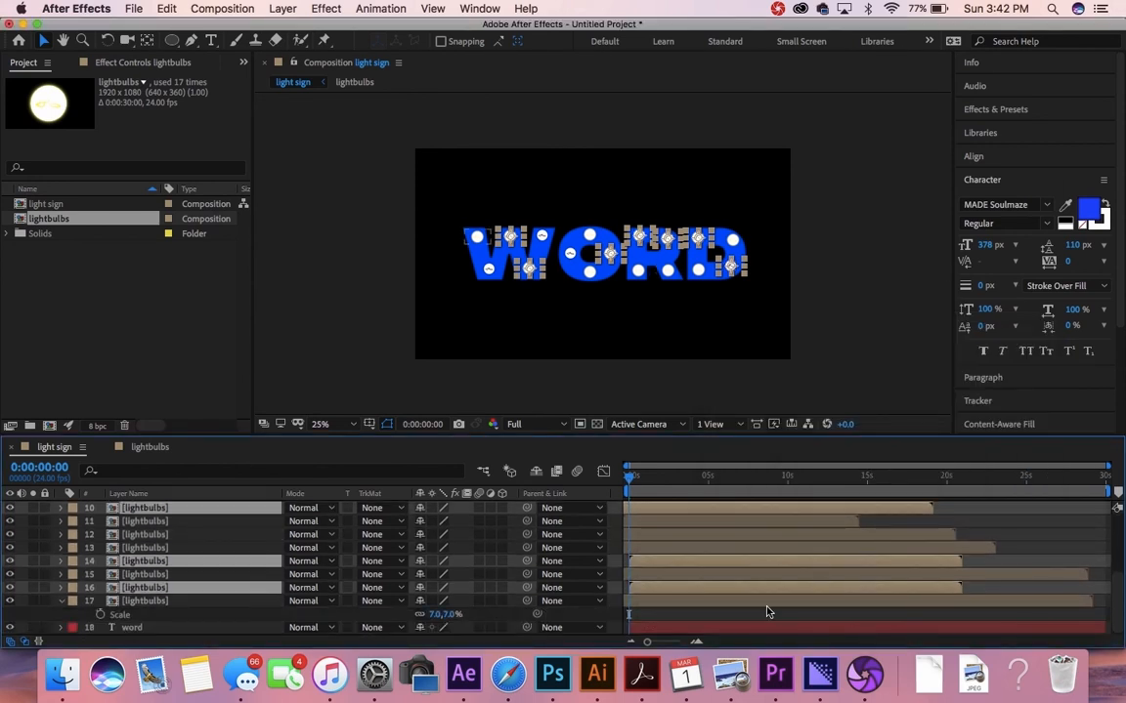
left_click(777, 612)
scroll(653, 514, "up", 9)
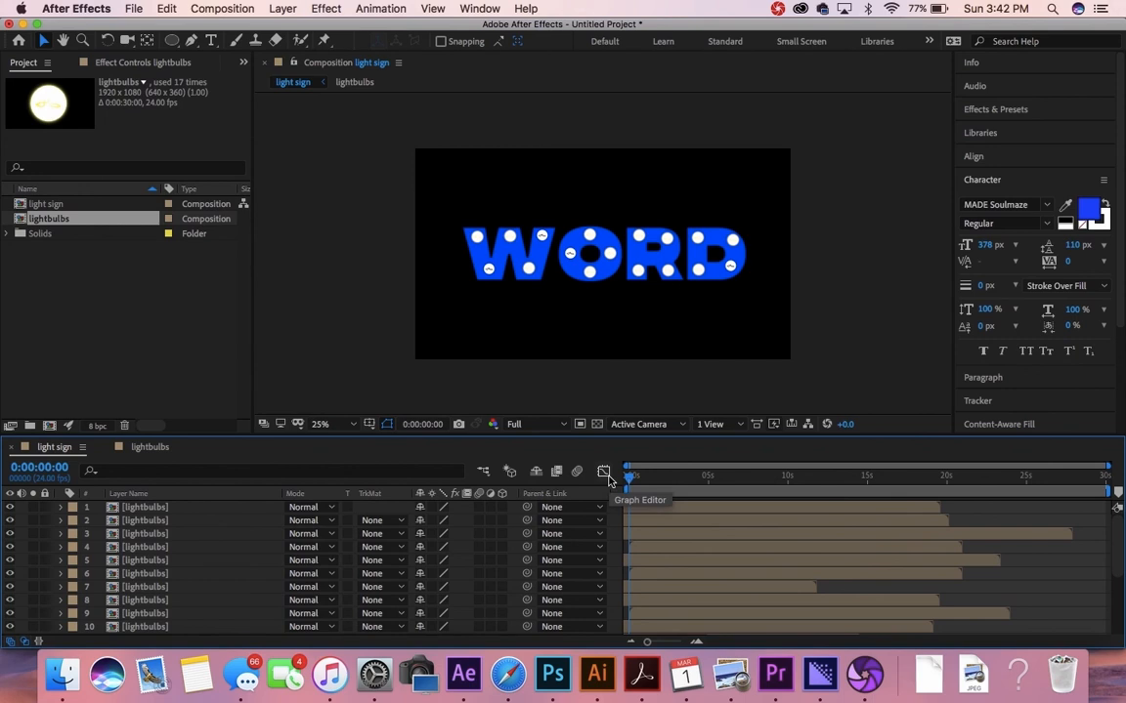
Step: Preview the flickering bulbs at Third resolution, then scrub to around 11 and 4 seconds
key("space")
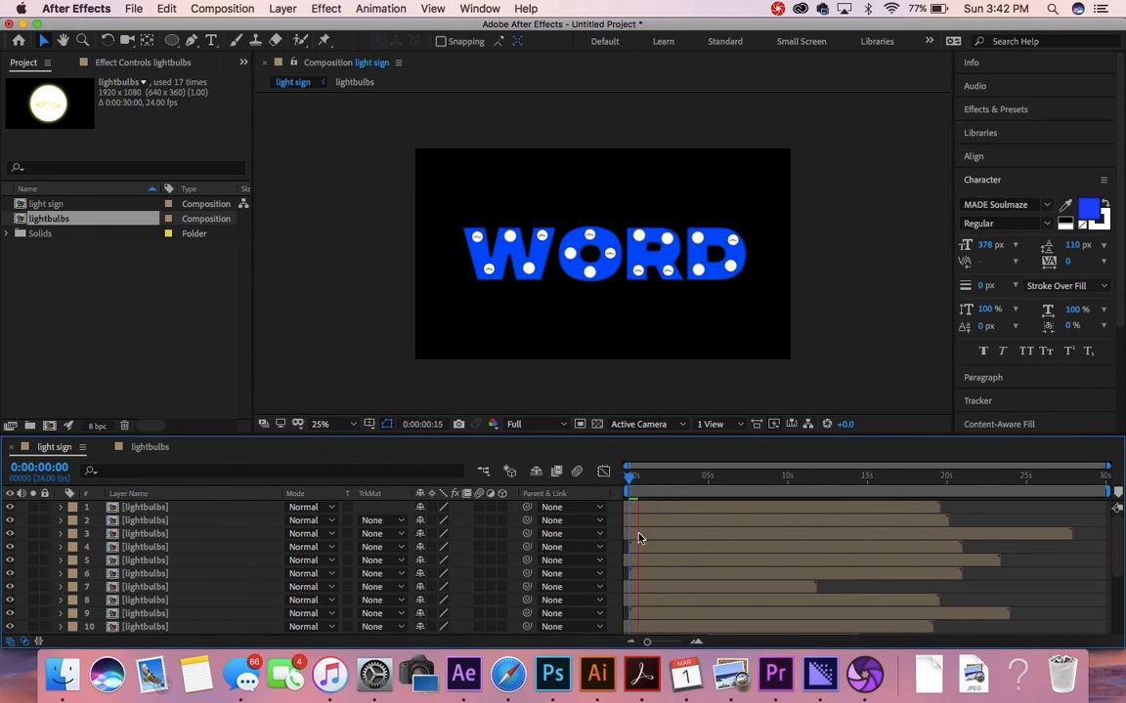
key("space")
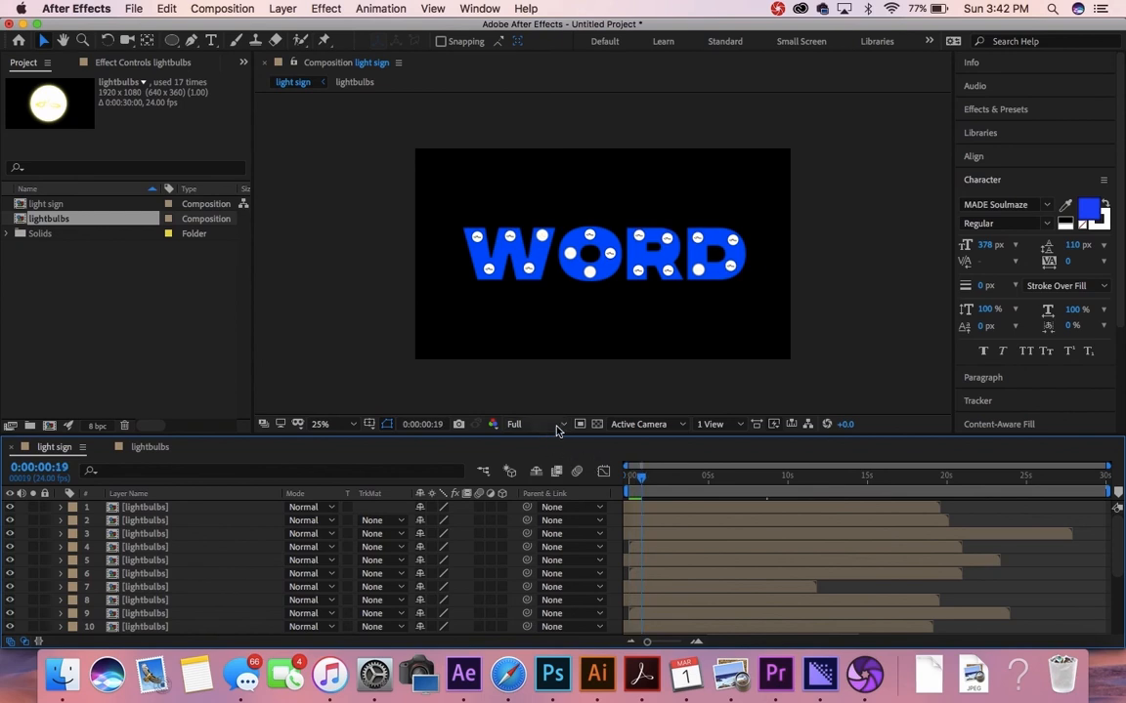
left_click(565, 426)
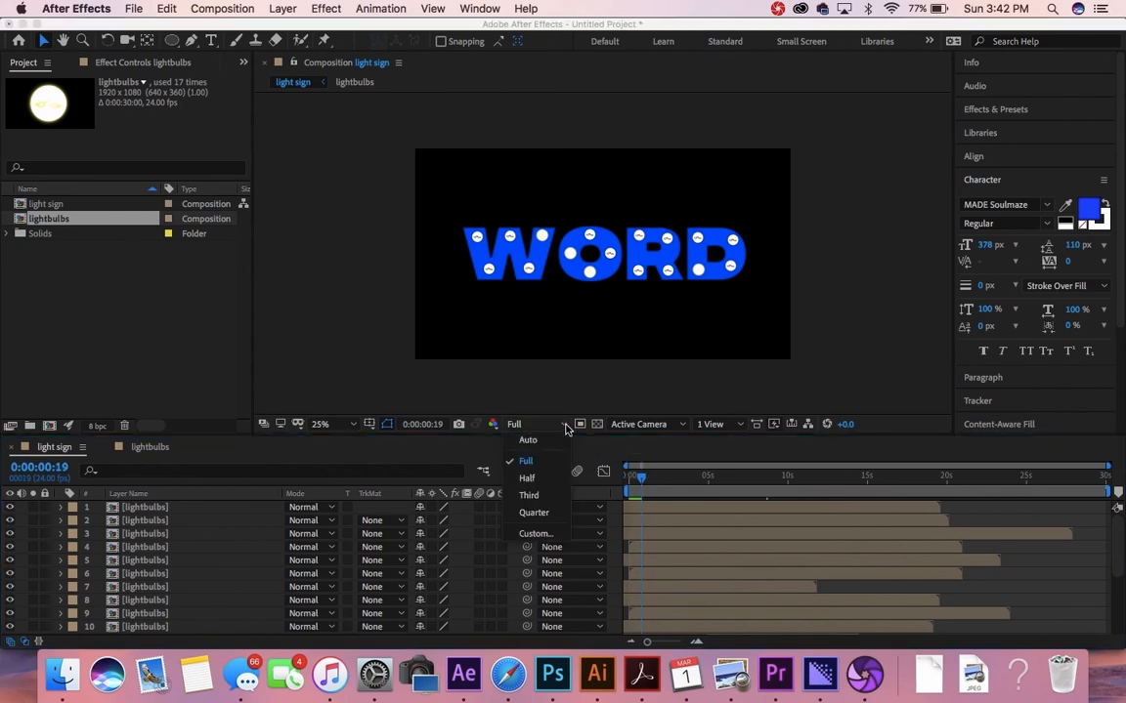
left_click(540, 505)
key("space")
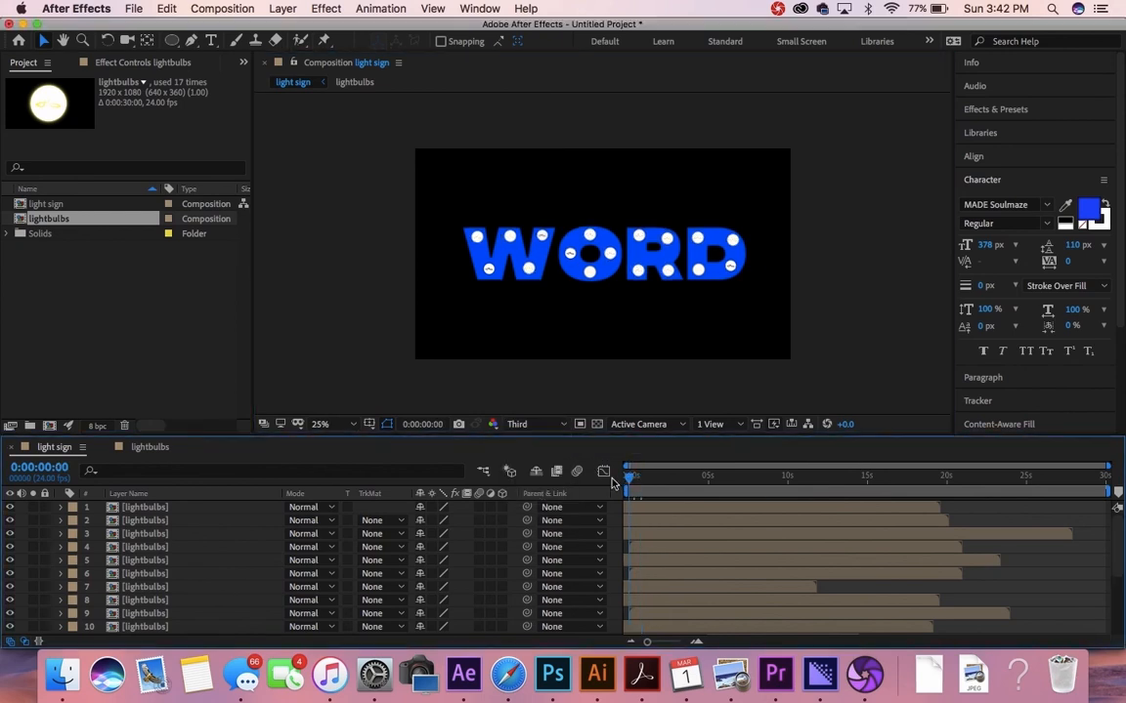
key("space")
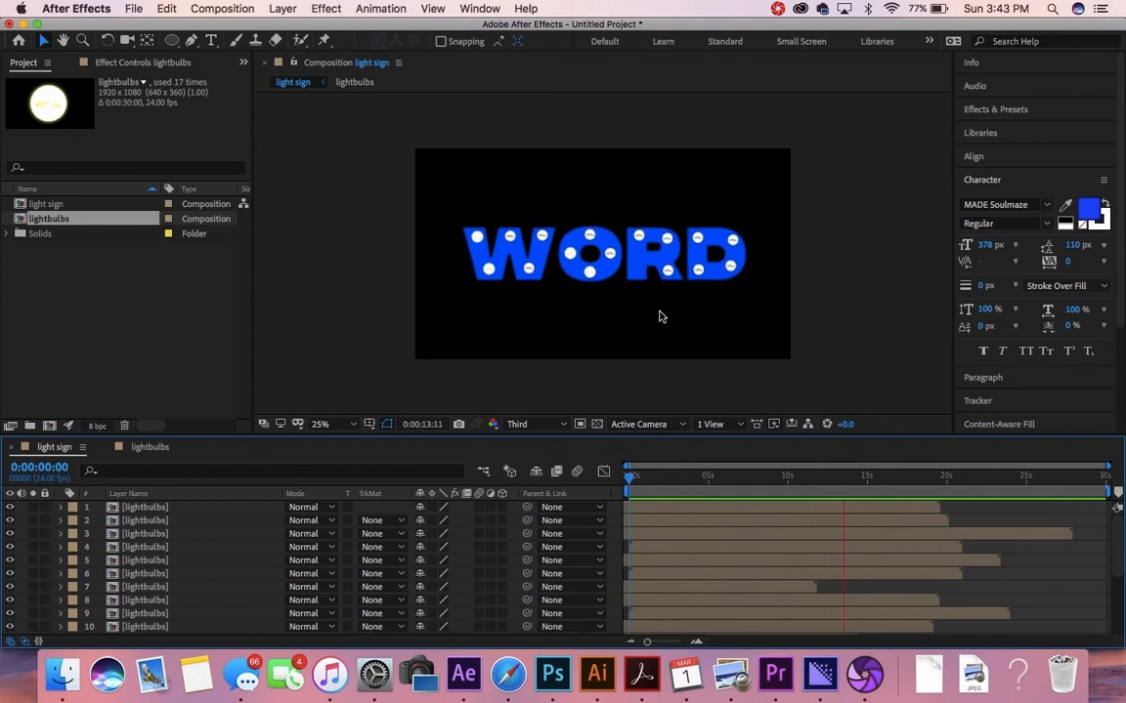
key("space")
left_click_drag(803, 486, 814, 491)
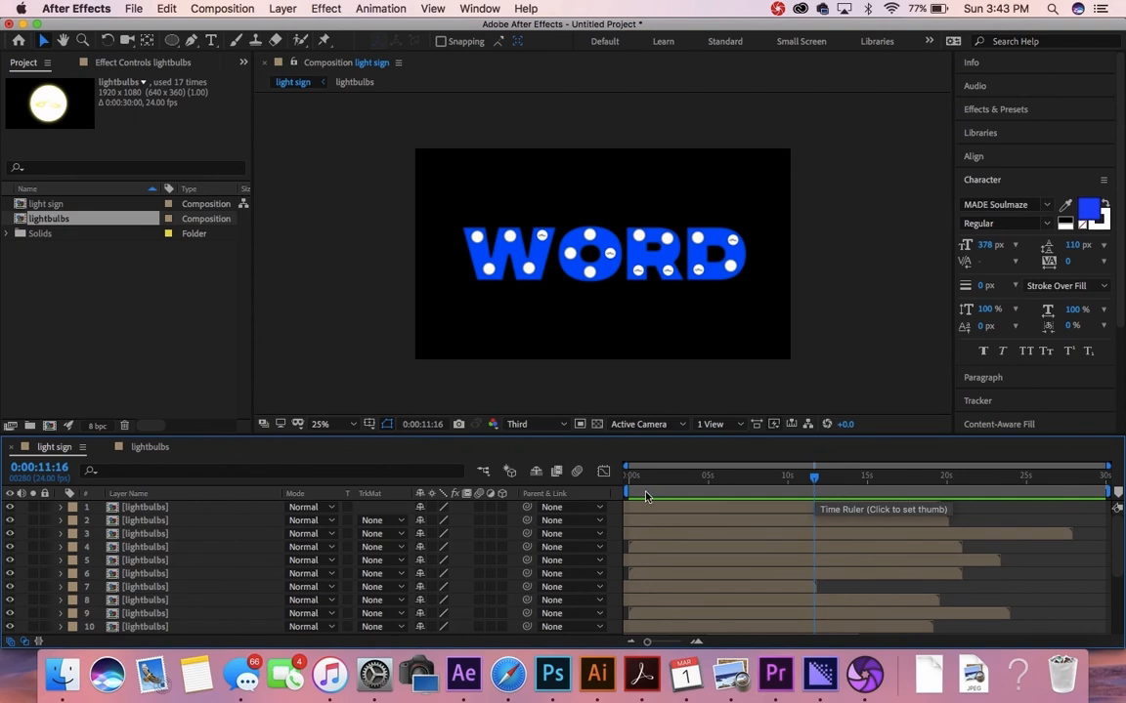
mouse_move(634, 487)
left_mouse_down()
mouse_move(729, 484)
mouse_move(628, 486)
mouse_move(619, 497)
left_mouse_up()
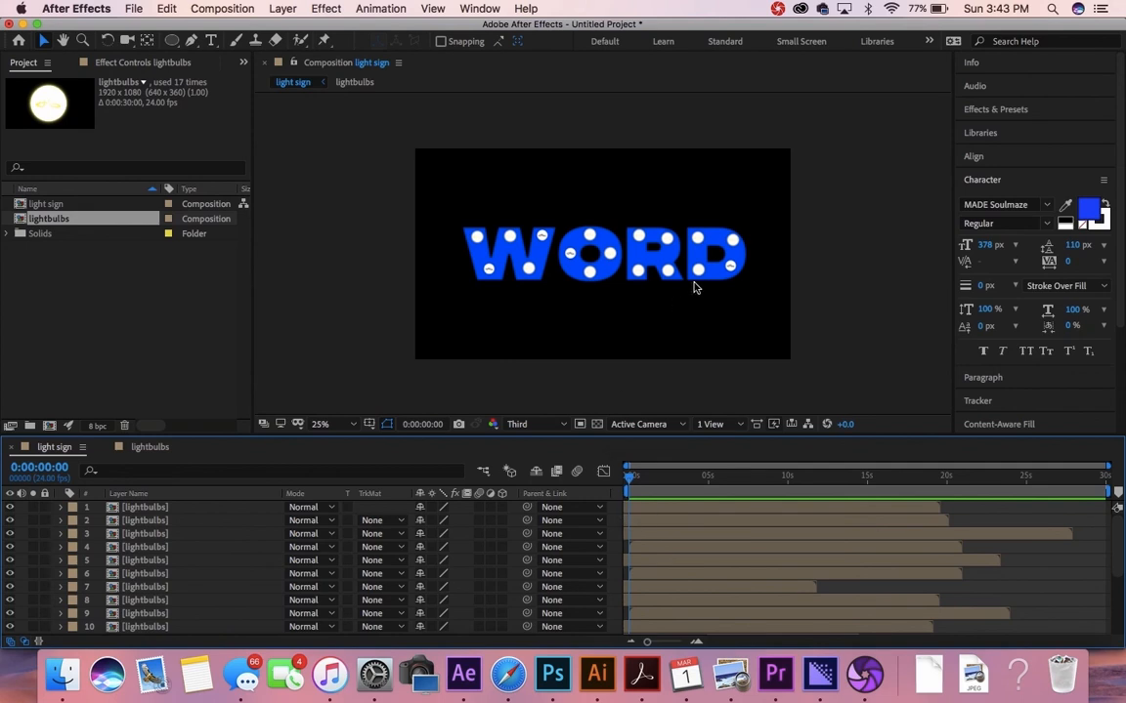
Step: In the lightbulbs comp, select Adjustment Layer 1 and scrub the timeline to check the glow
left_click(151, 448)
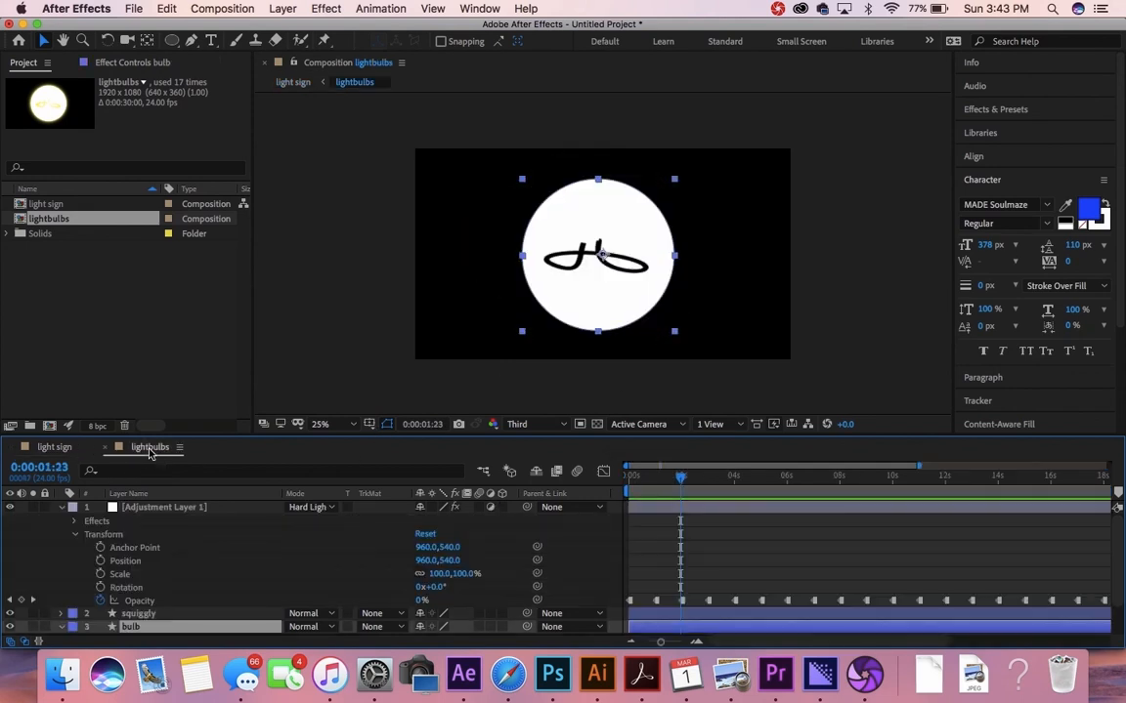
left_click(114, 65)
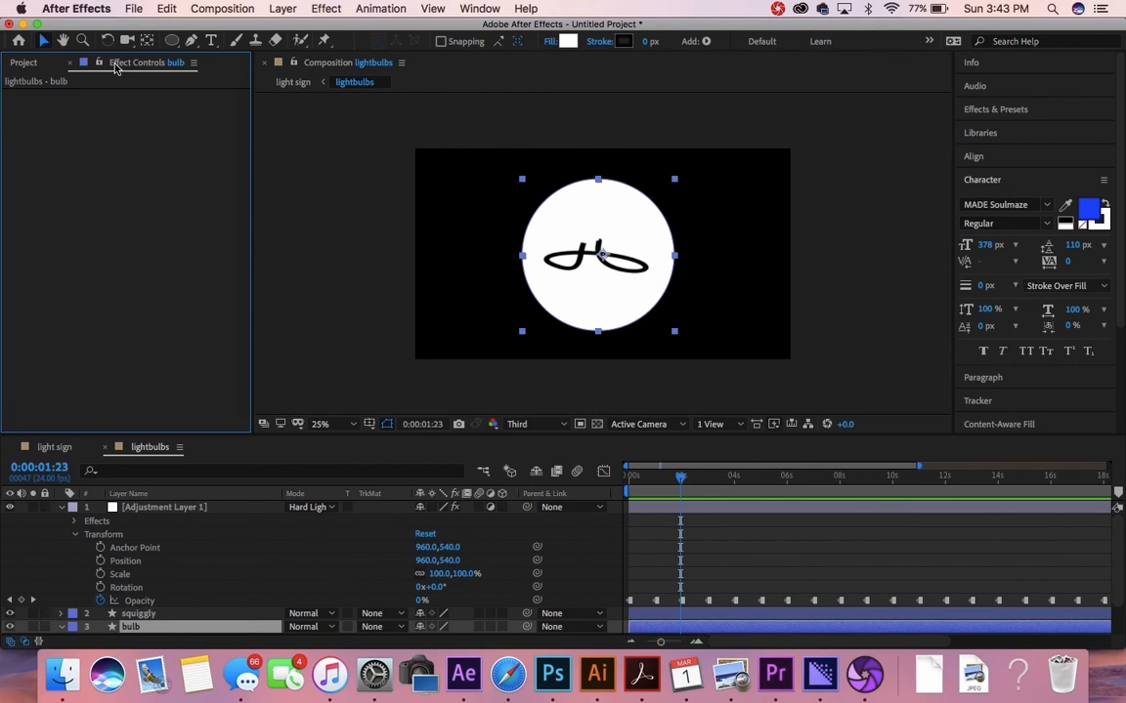
left_click(168, 510)
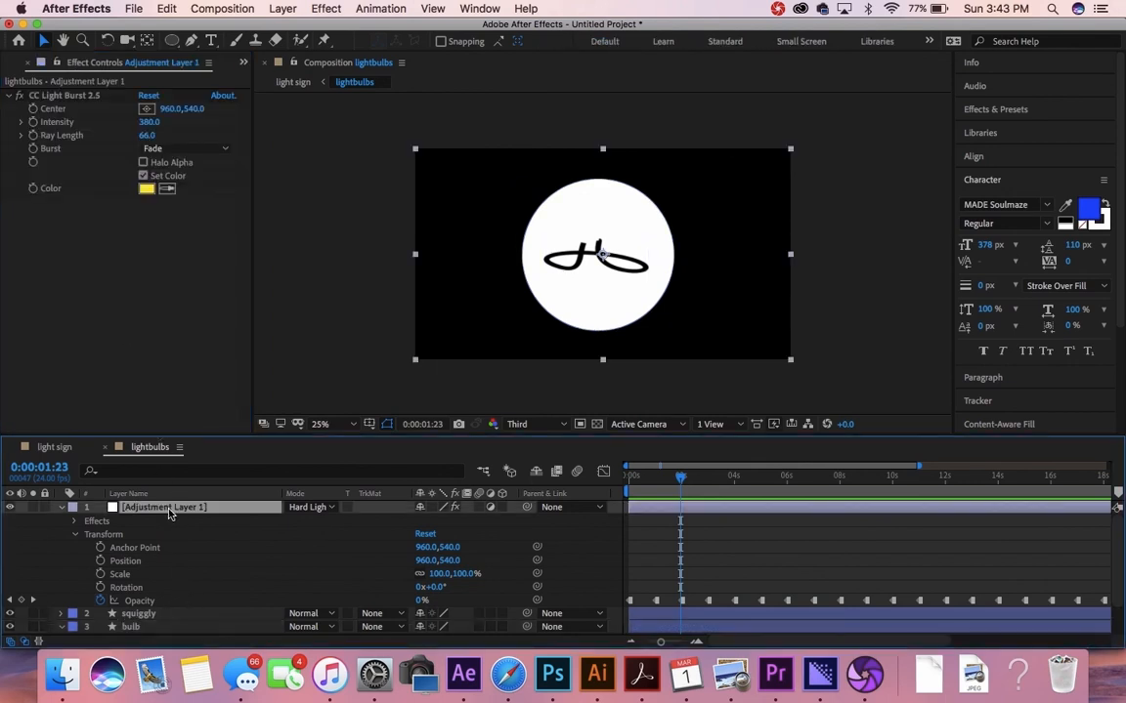
left_click(639, 478)
left_click_drag(640, 478, 608, 491)
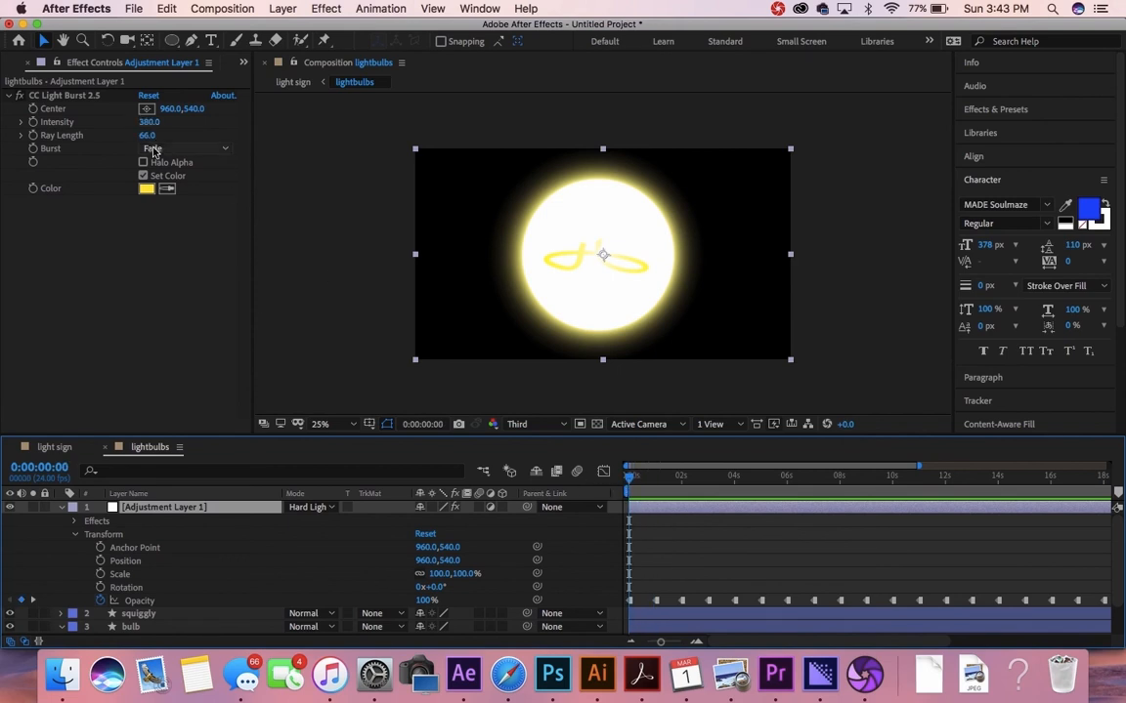
Step: Widen the CC Light Burst glow to Ray Length 150.0 and Intensity 370.0
left_click_drag(145, 140, 165, 140)
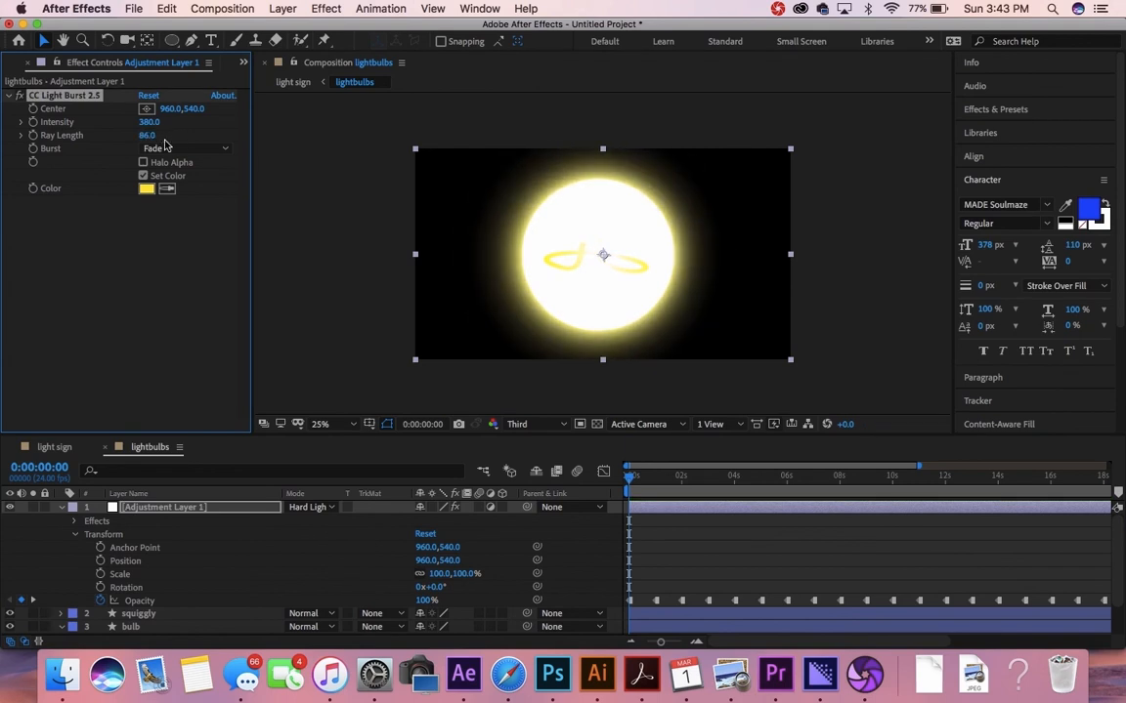
left_click_drag(147, 137, 143, 138)
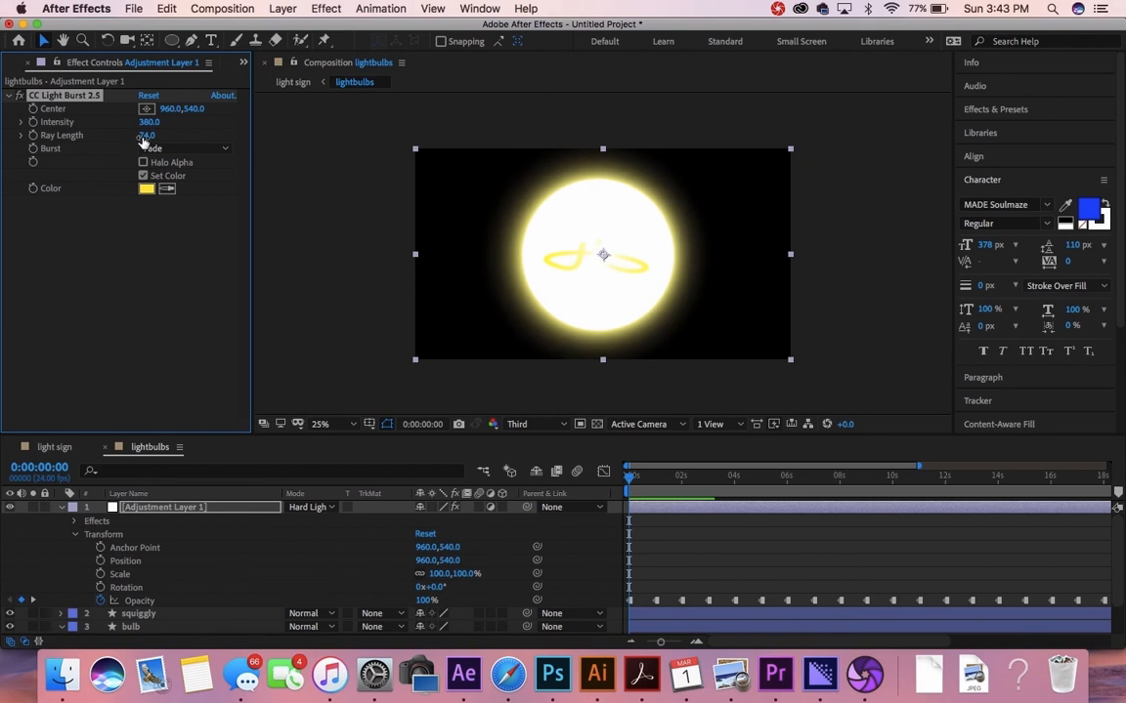
mouse_move(149, 122)
left_mouse_down()
mouse_move(212, 121)
mouse_move(160, 134)
left_mouse_up()
left_click(147, 135)
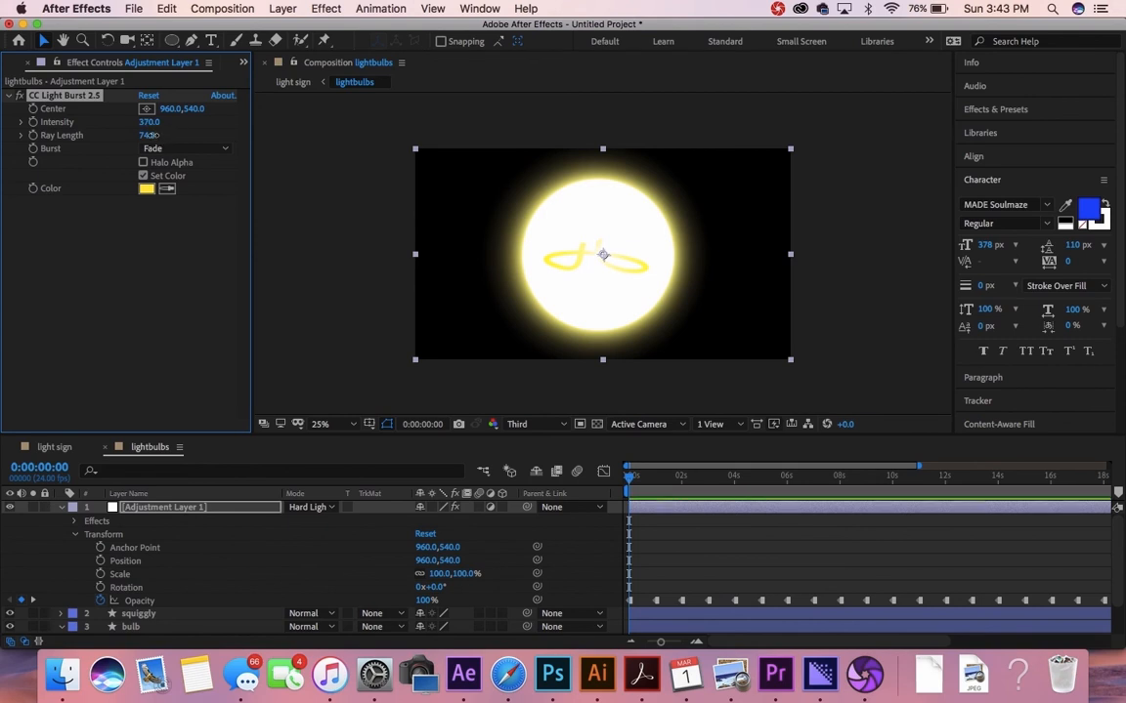
left_click_drag(156, 136, 159, 136)
left_click_drag(147, 137, 579, 150)
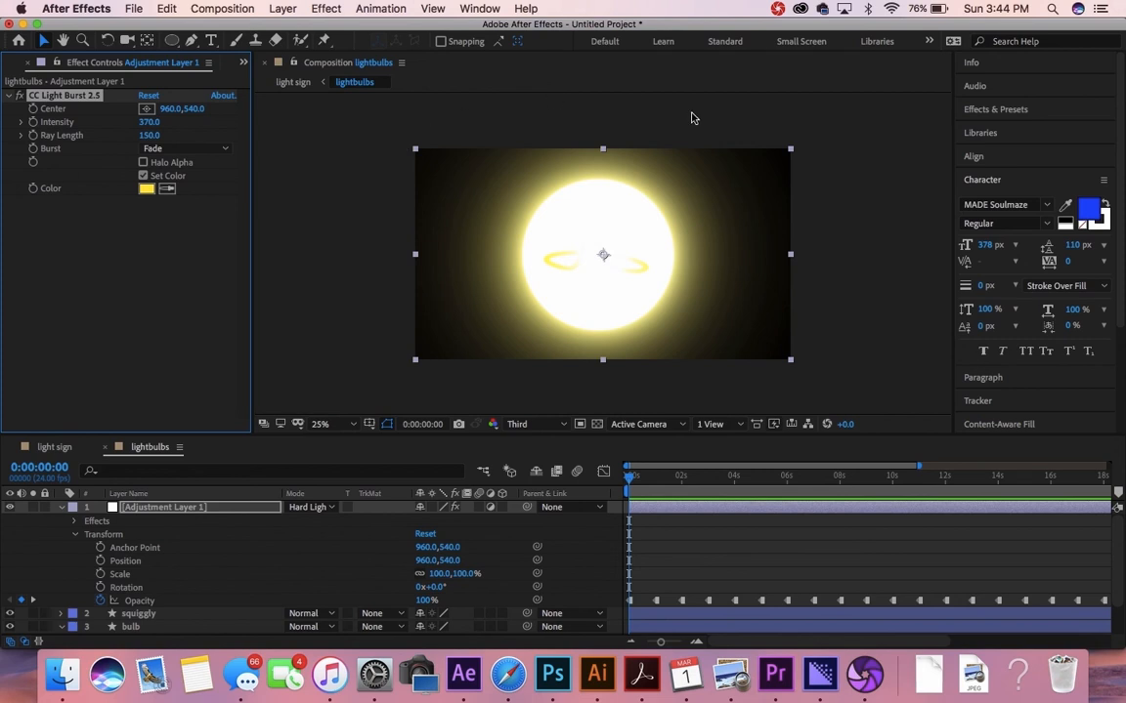
Step: Make the lightbulbs composition square by setting its height to 1920 px in Composition Settings
right_click(438, 348)
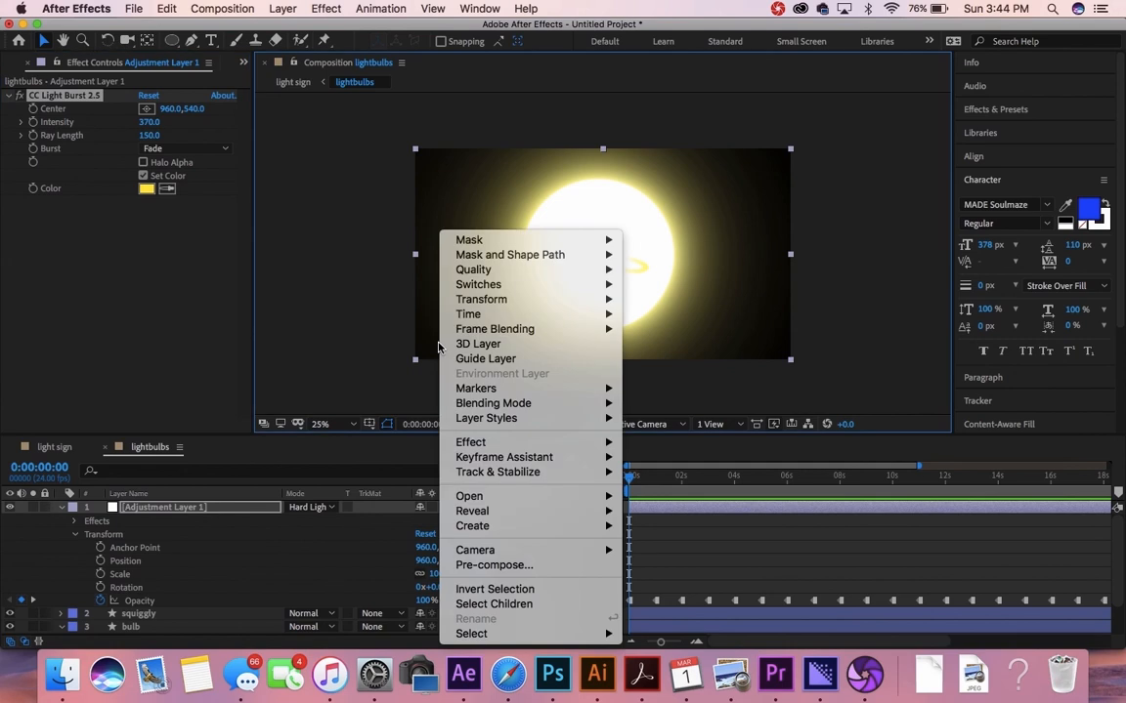
left_click(436, 350)
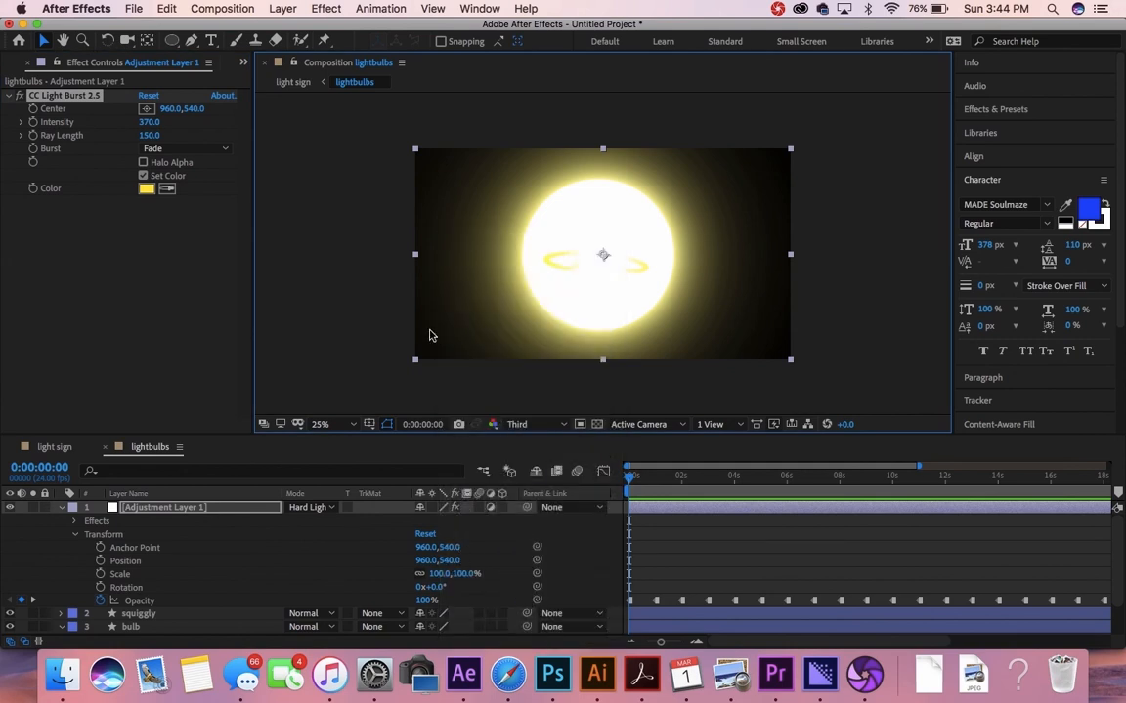
right_click(436, 349)
left_click(435, 349)
right_click(452, 396)
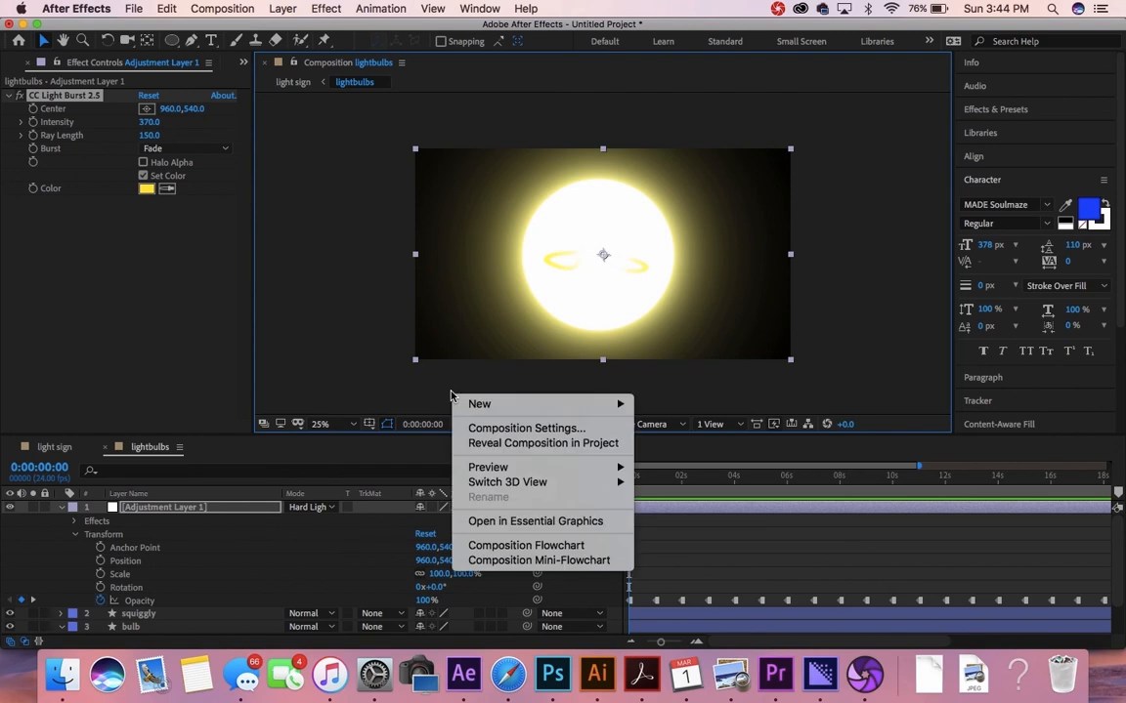
left_click(496, 430)
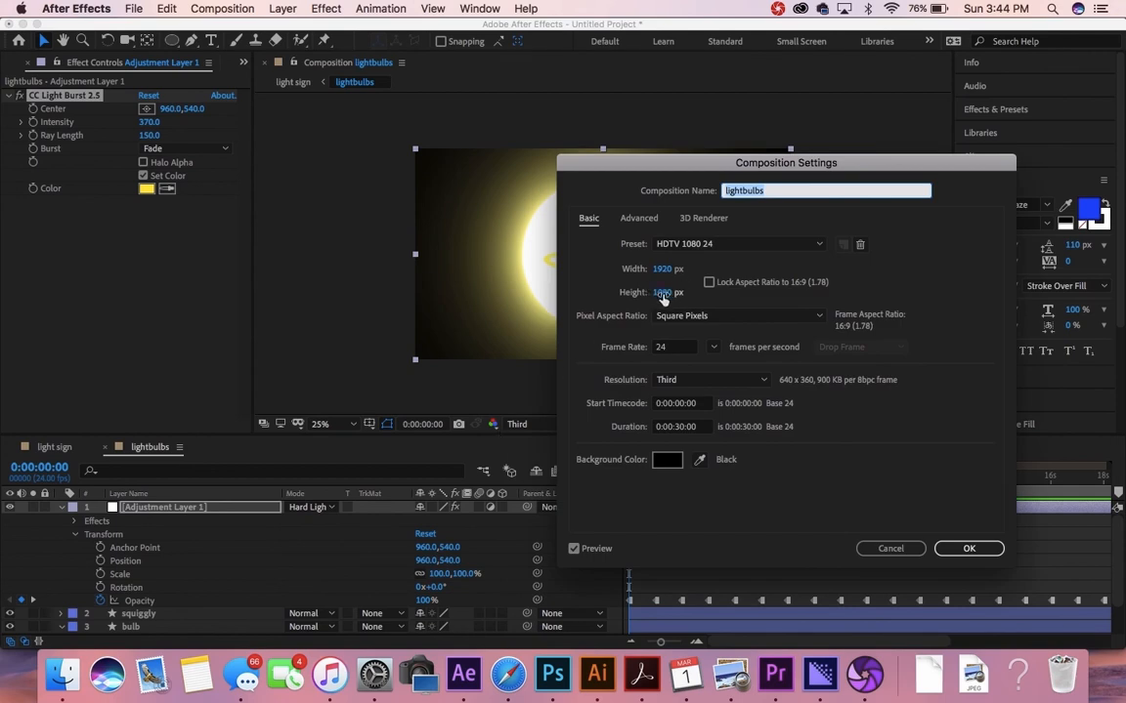
left_click(663, 295)
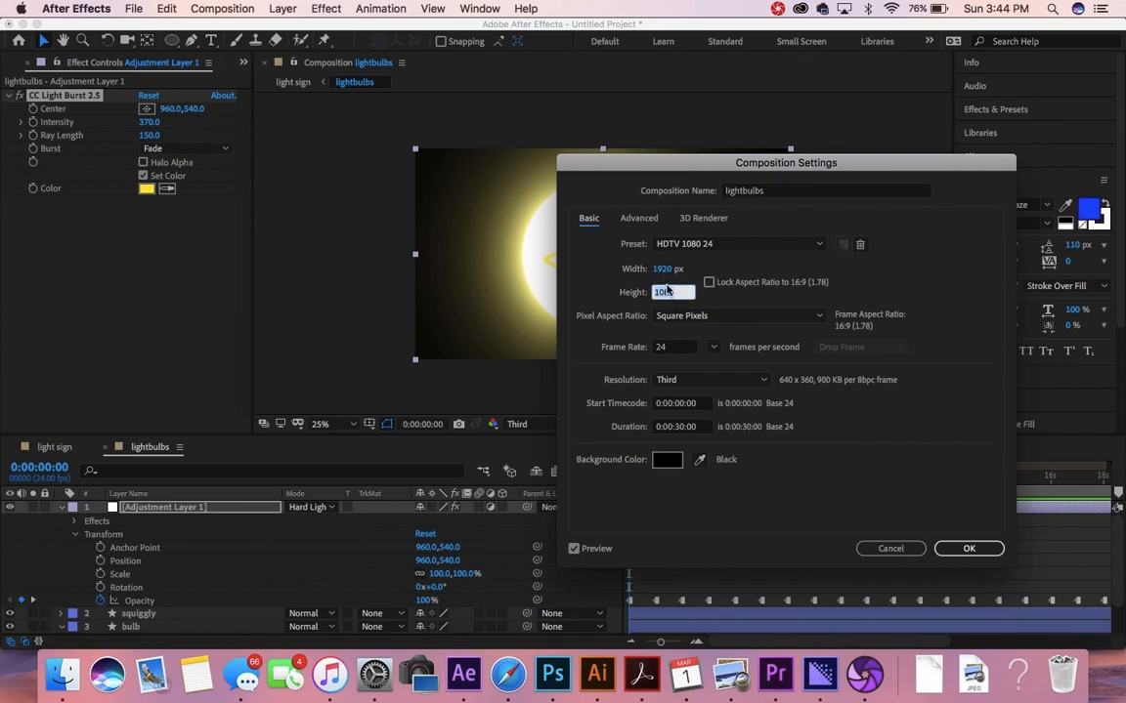
type("1920")
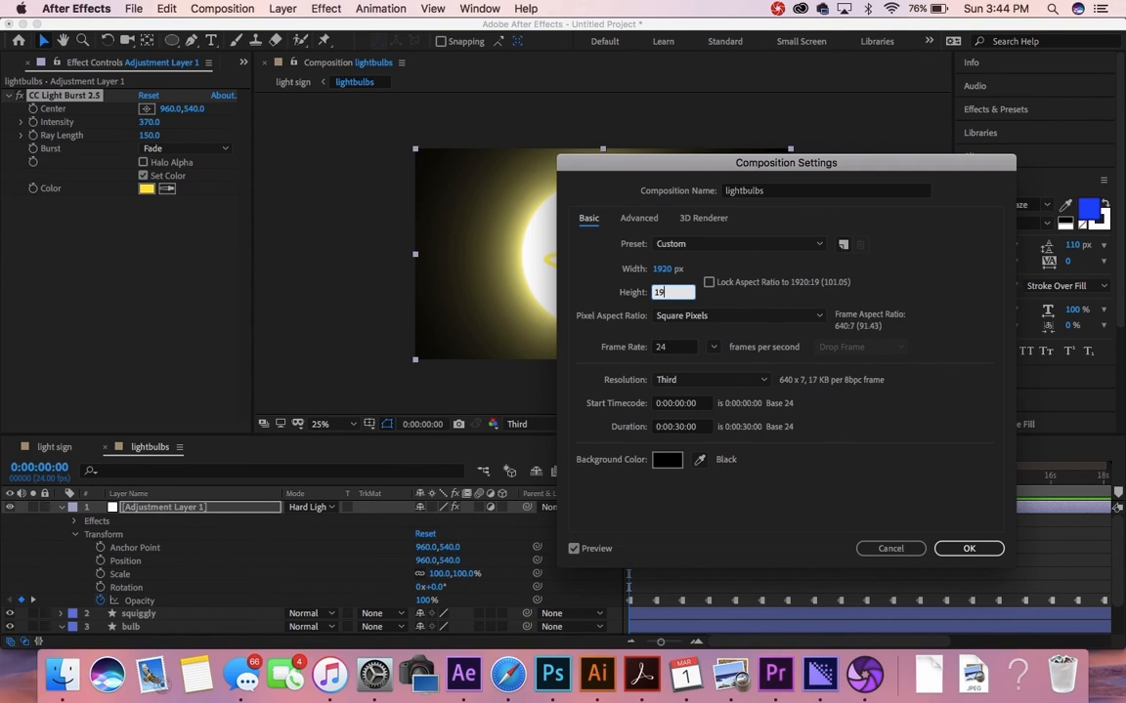
left_click(725, 304)
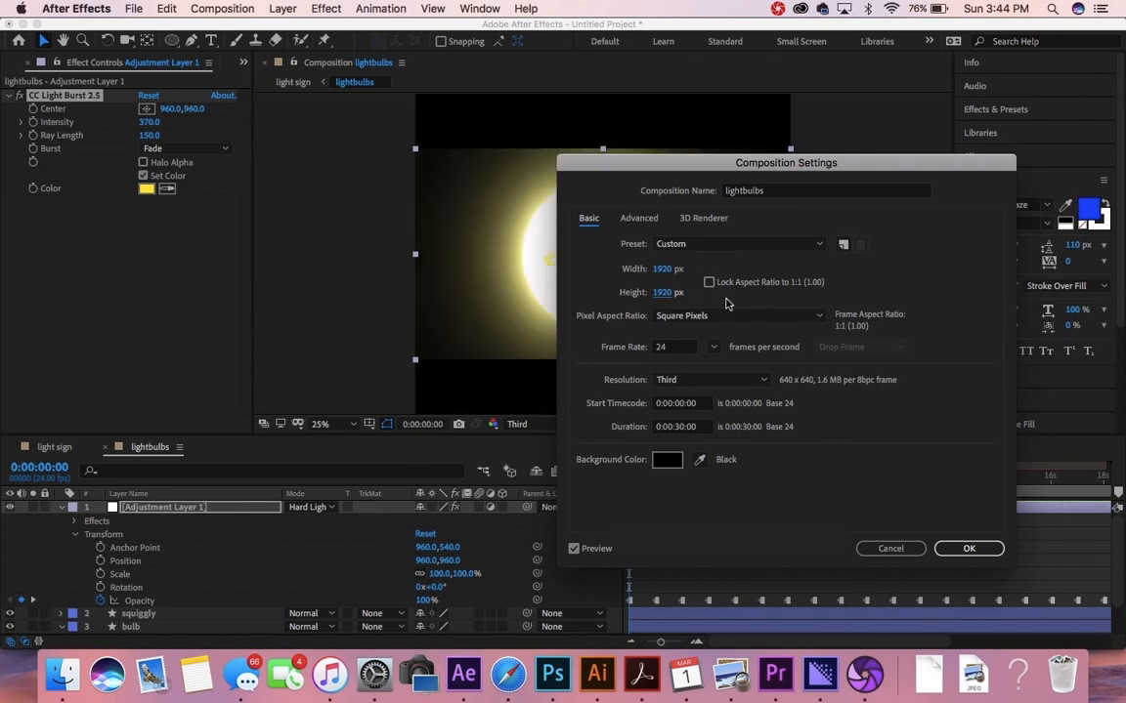
left_click(967, 549)
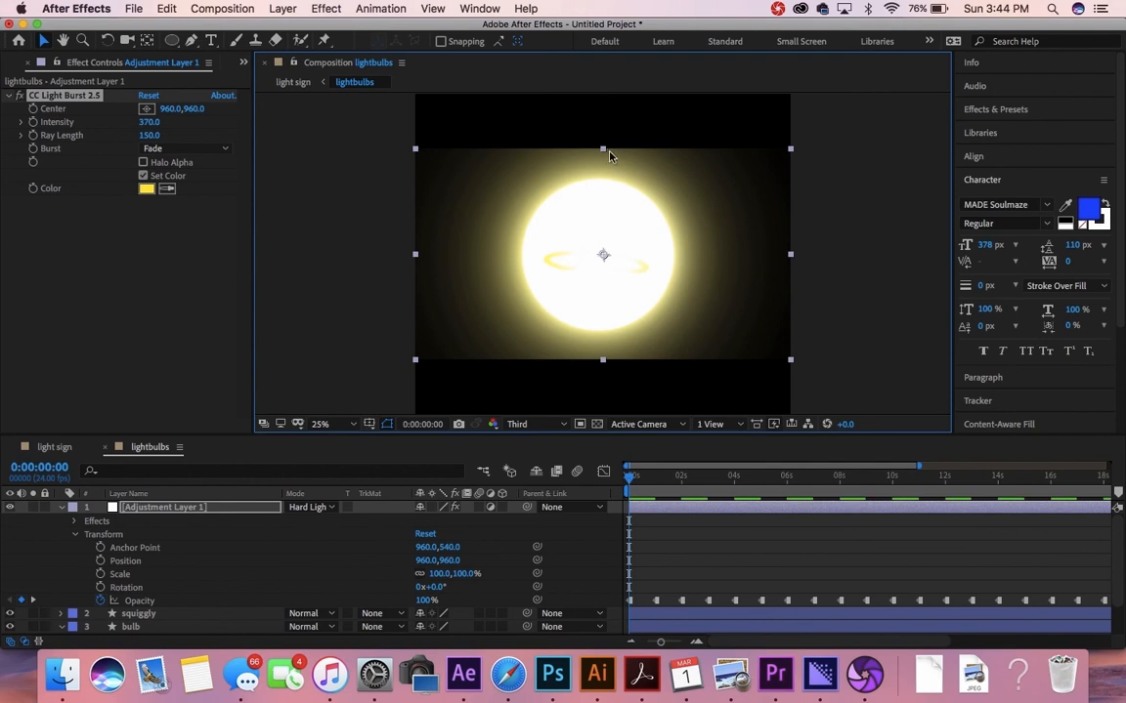
Step: Stretch the adjustment layer to 100,153.3%, lower the burst to Ray Length 119 and Intensity 210, then return to light sign
left_click(241, 509)
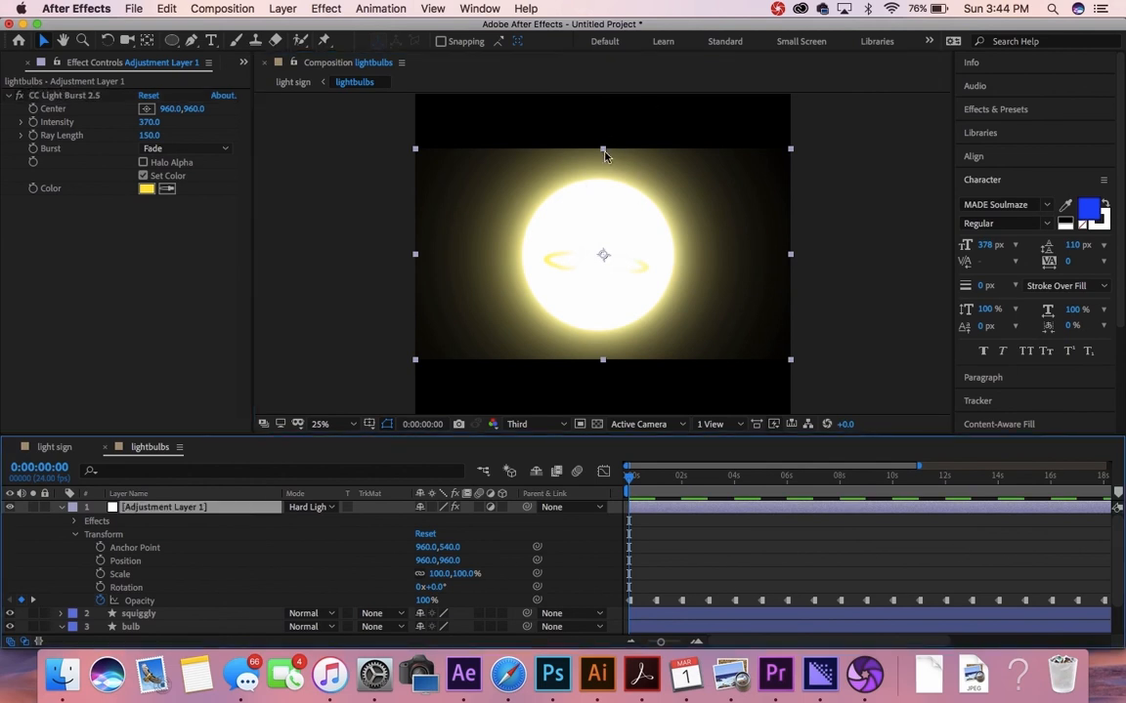
left_click_drag(603, 153, 600, 97)
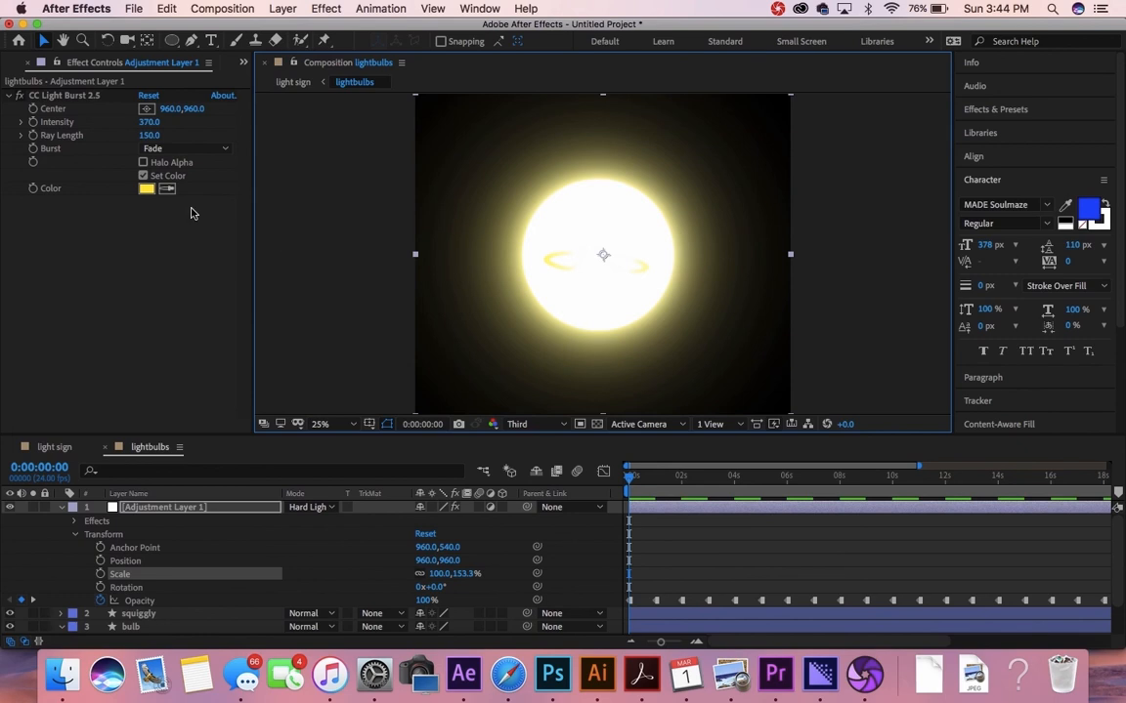
left_click_drag(151, 141, 135, 148)
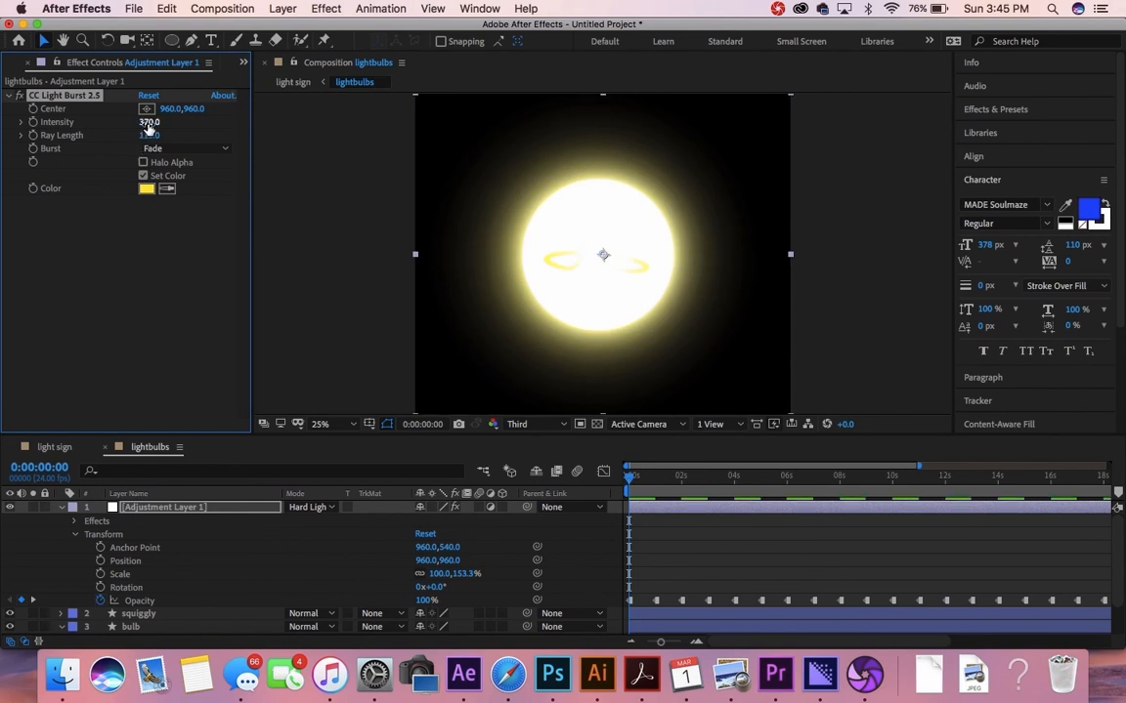
left_click_drag(141, 123, 136, 123)
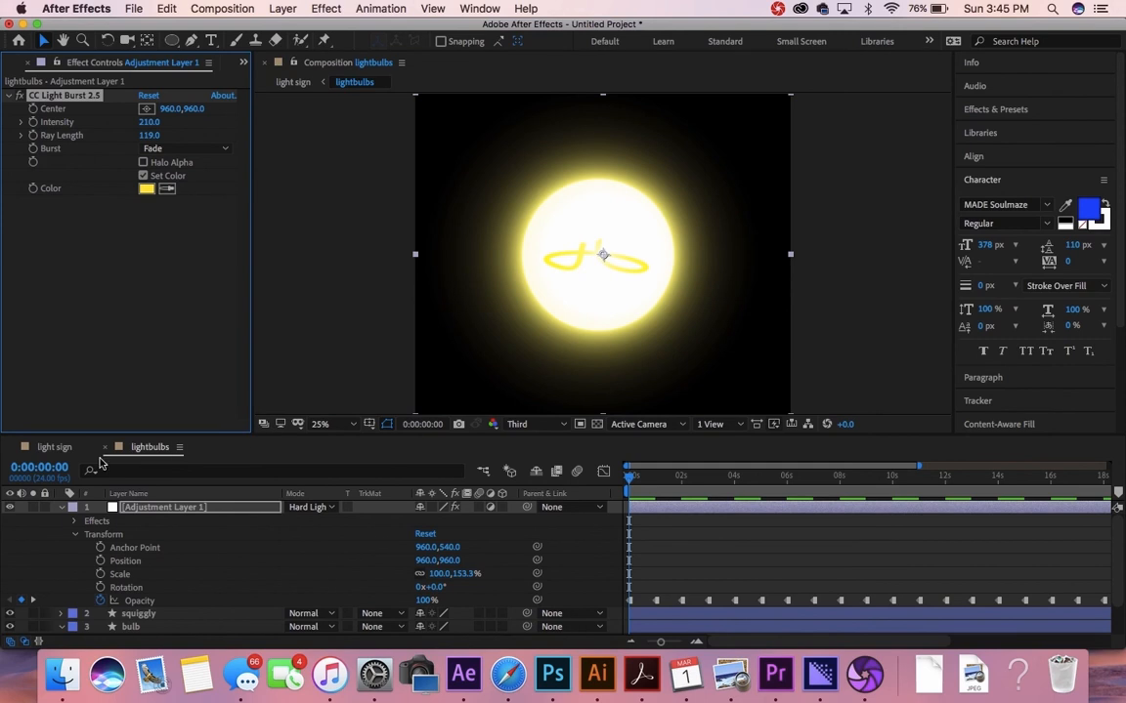
left_click(57, 447)
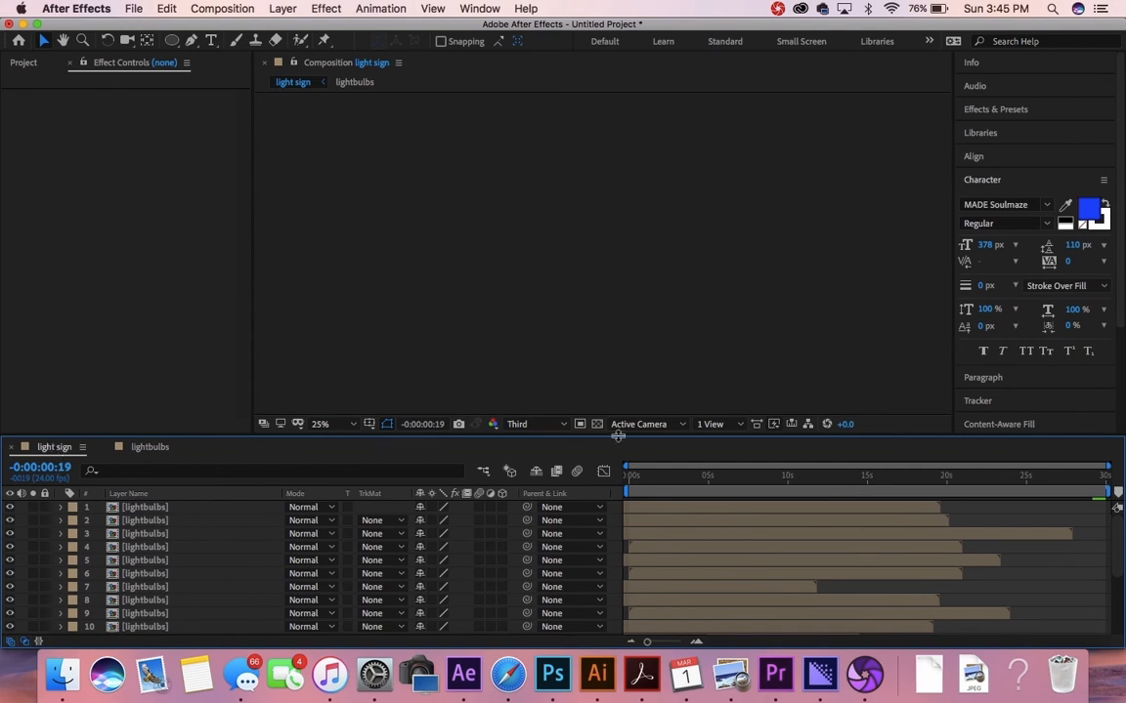
Step: Preview the glowing WORD sign animation from the start of the light sign comp
left_click(630, 476)
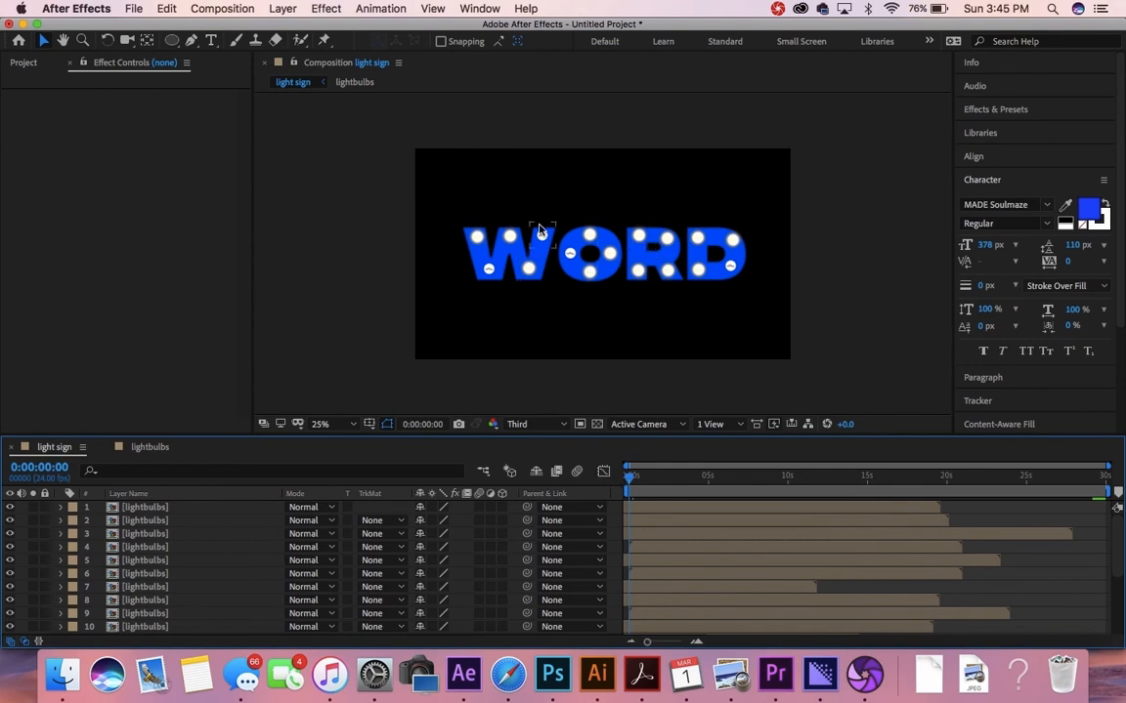
key("space")
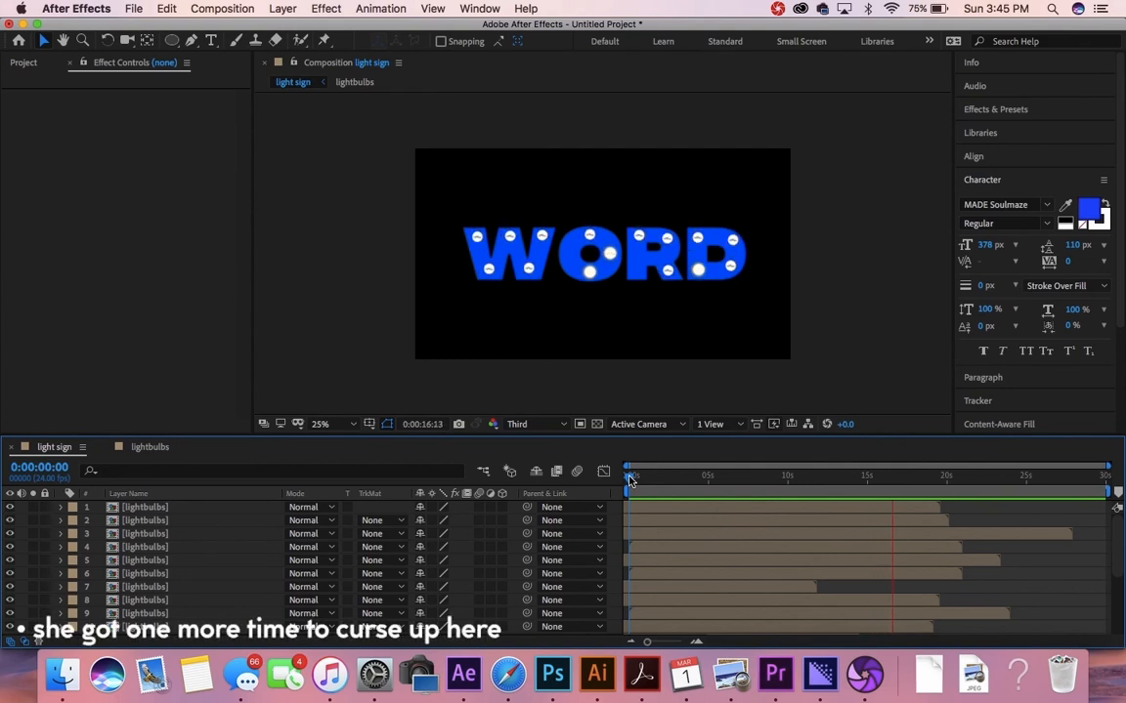
key("space")
Step: Scrub to about 11 s and 8 s, then back to the start, checking the bulbs' flicker
left_click(810, 477)
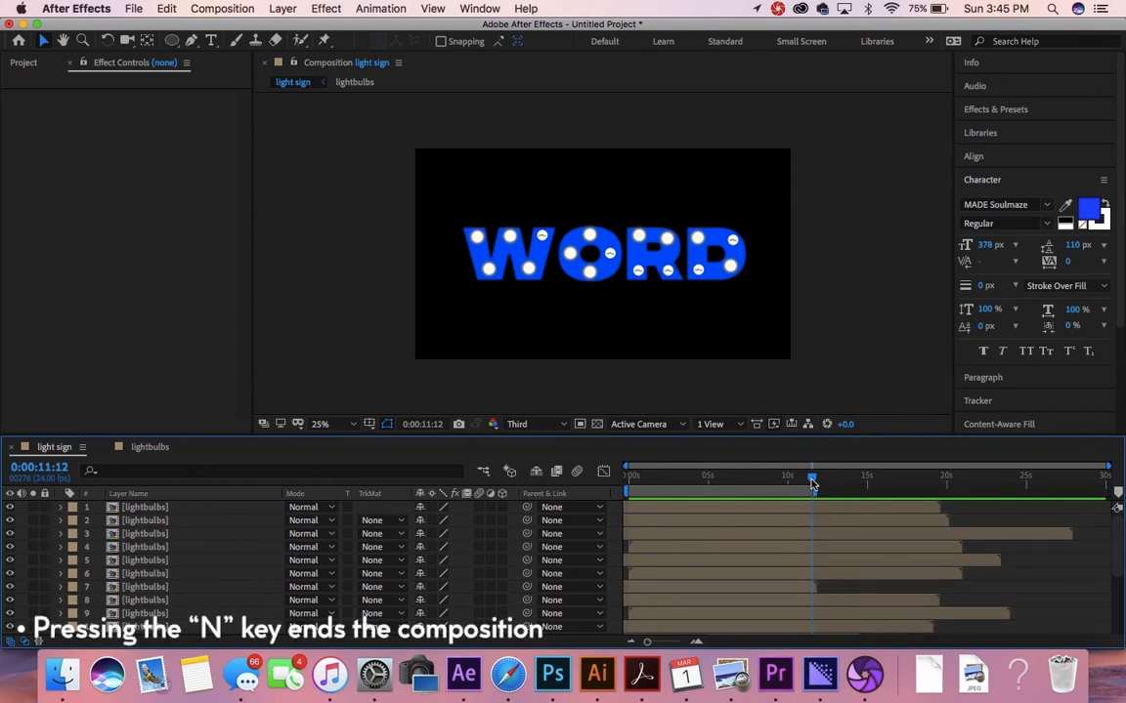
left_click(756, 485)
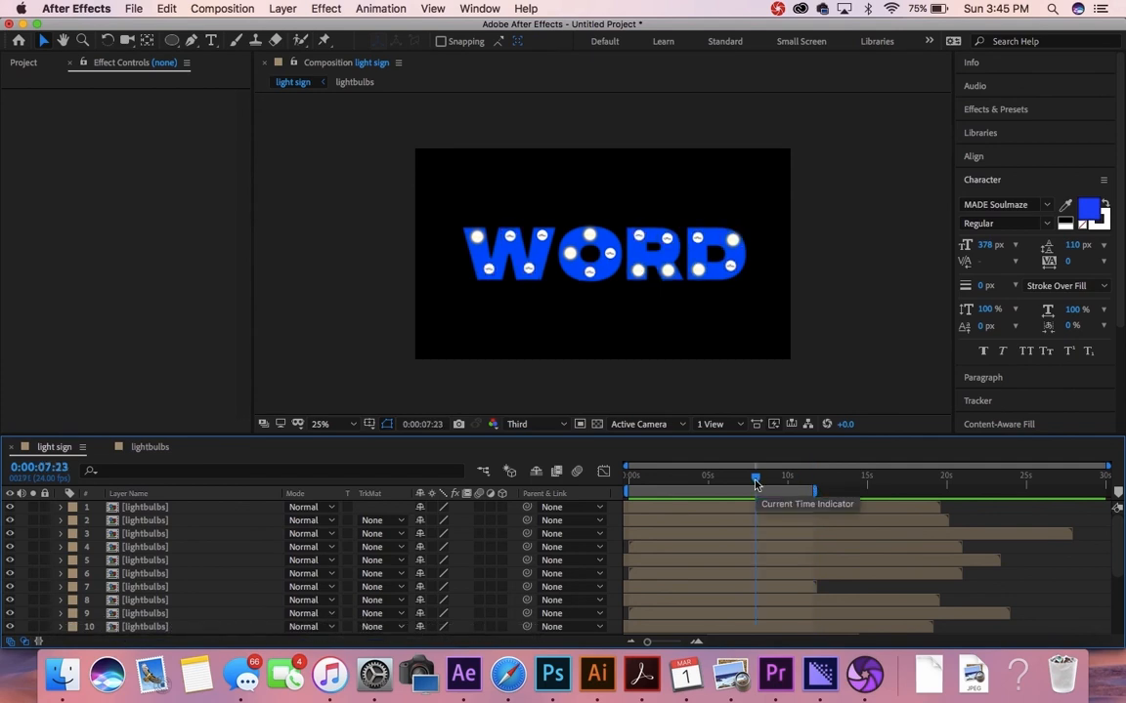
left_click_drag(755, 485, 592, 488)
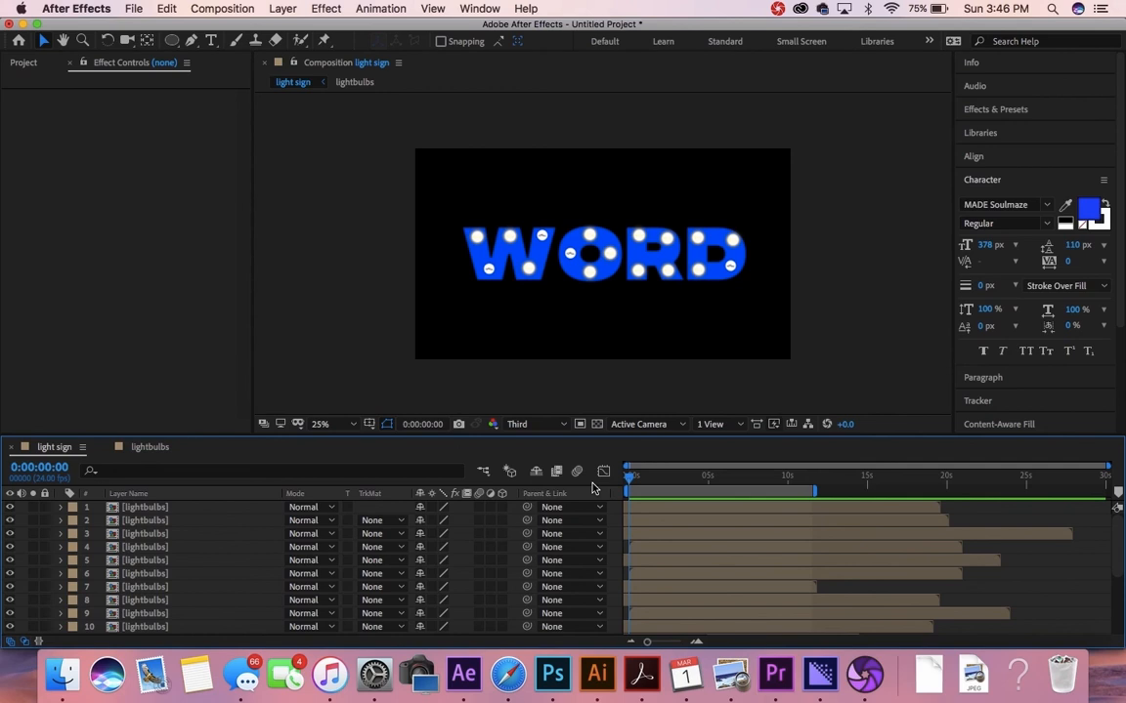
left_click_drag(630, 480, 579, 492)
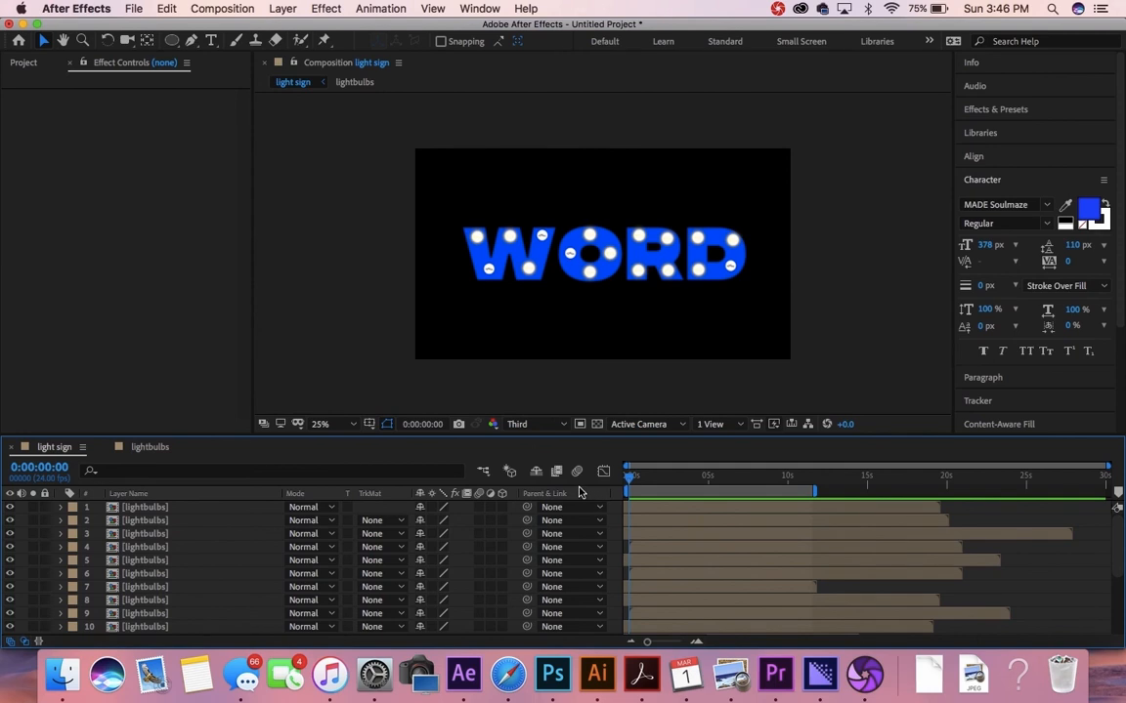